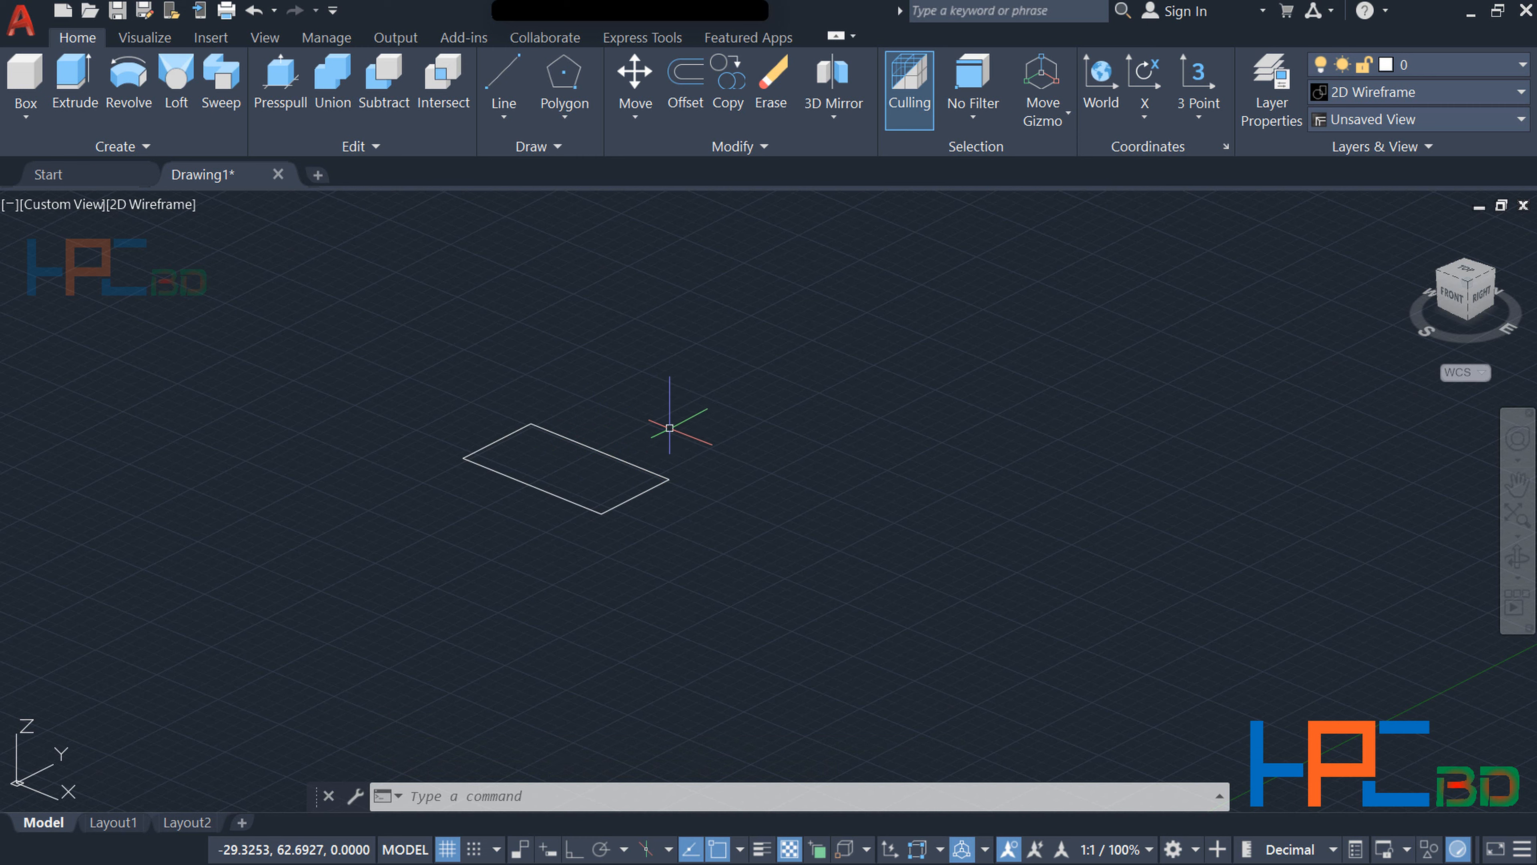
Try to extrude the rectangle with the Direction option, from its geometric centre to a point above it on screen
type("E")
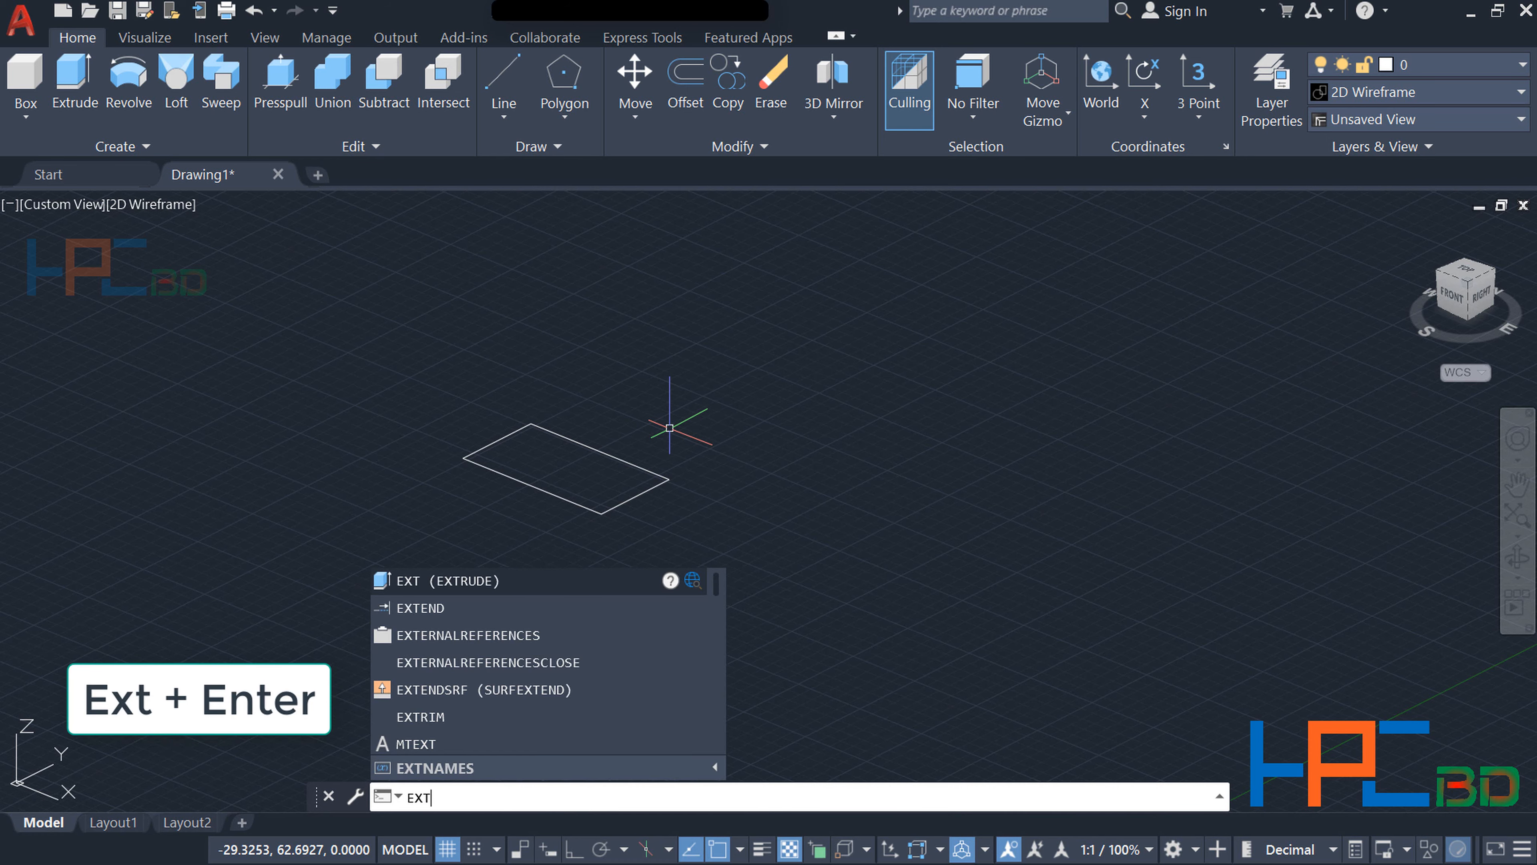
type("XT")
key("Return")
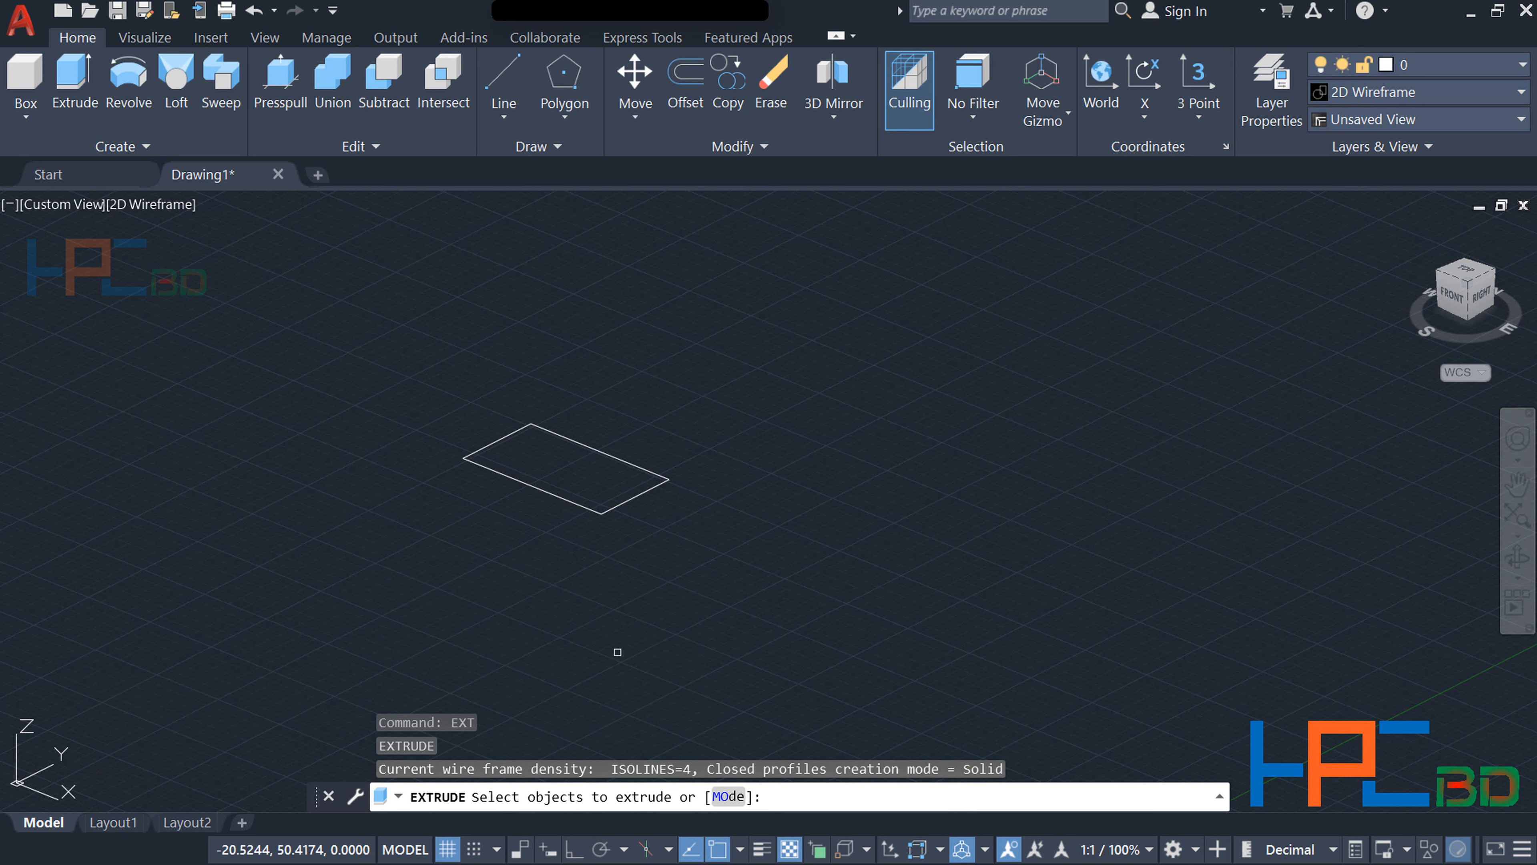
left_click(645, 492)
key("Return")
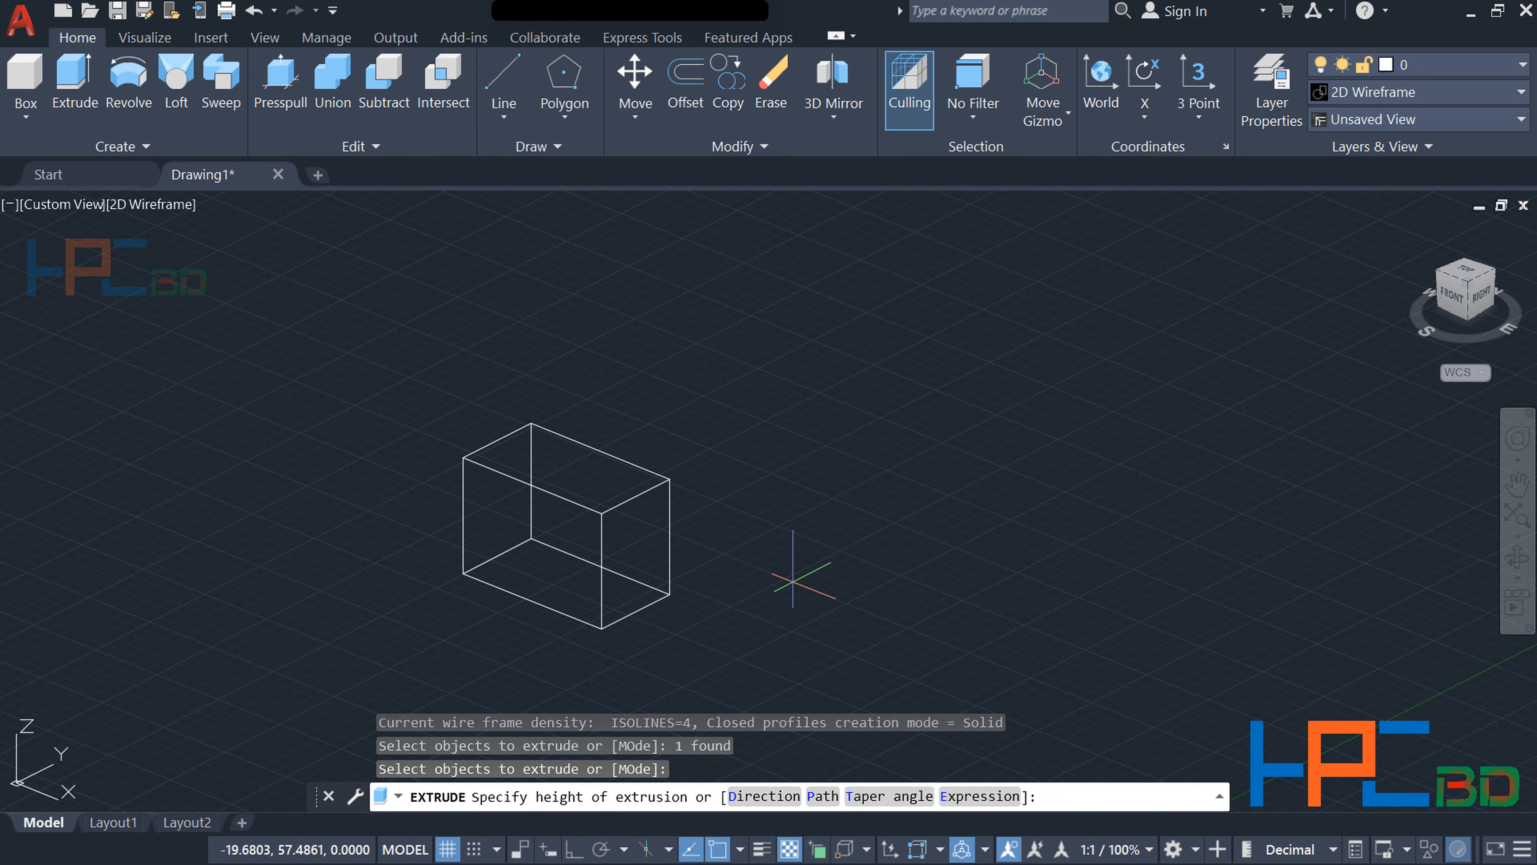
type("D")
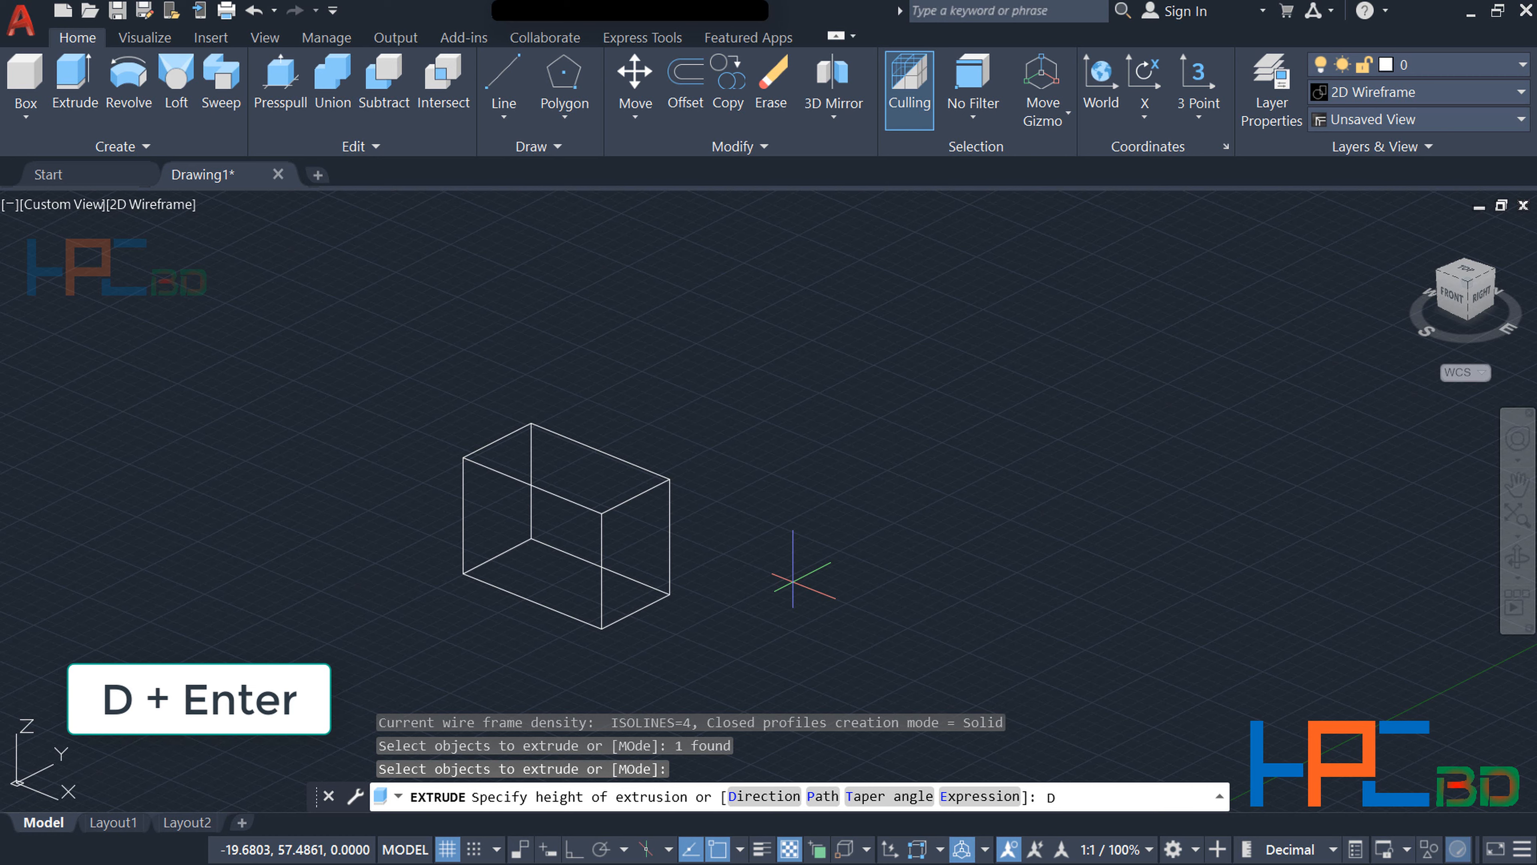
key("Return")
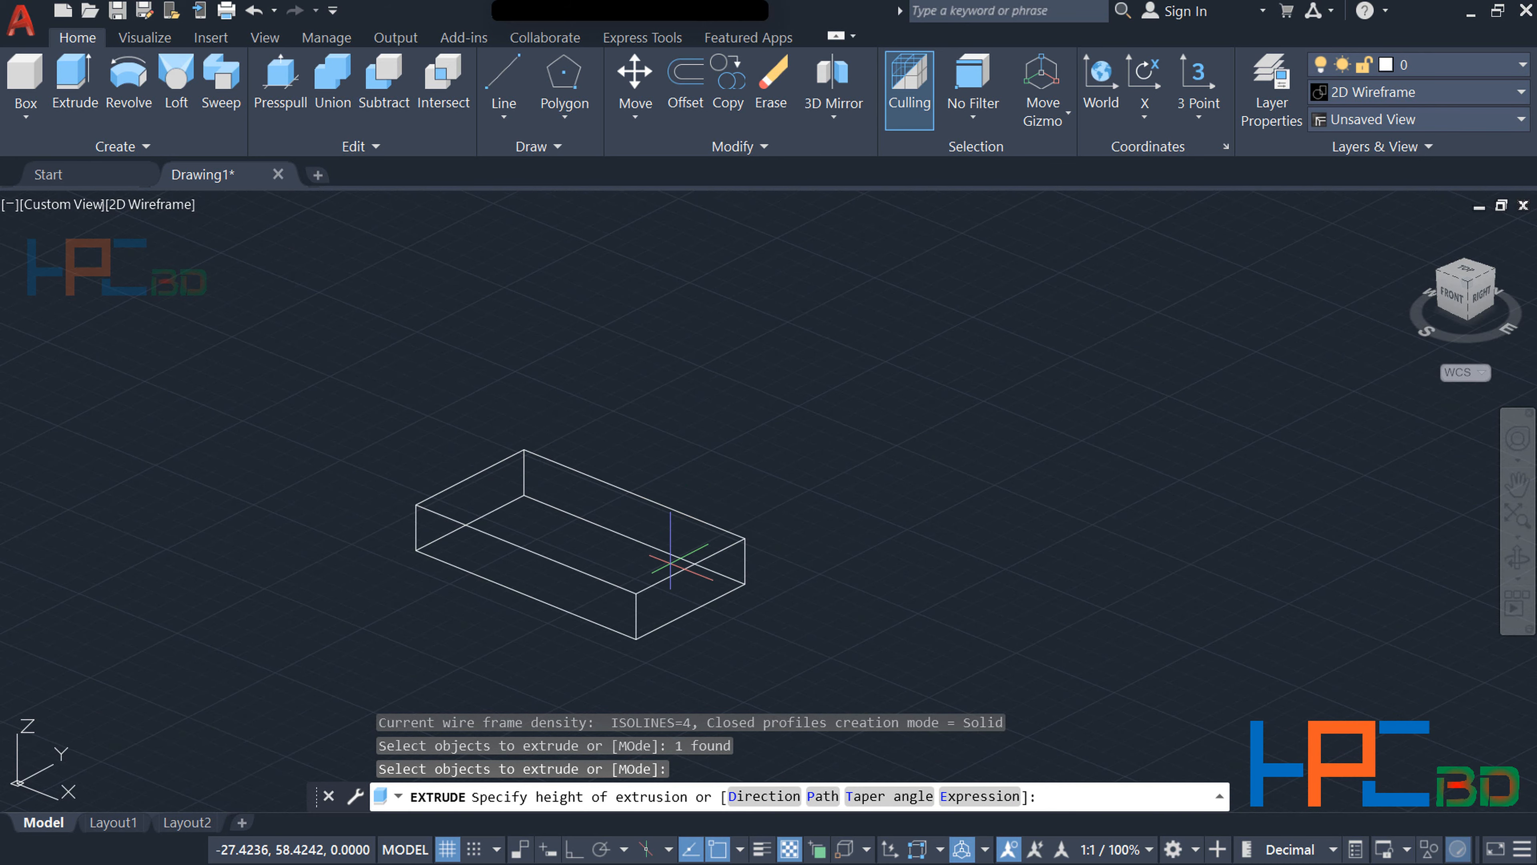
key("Return")
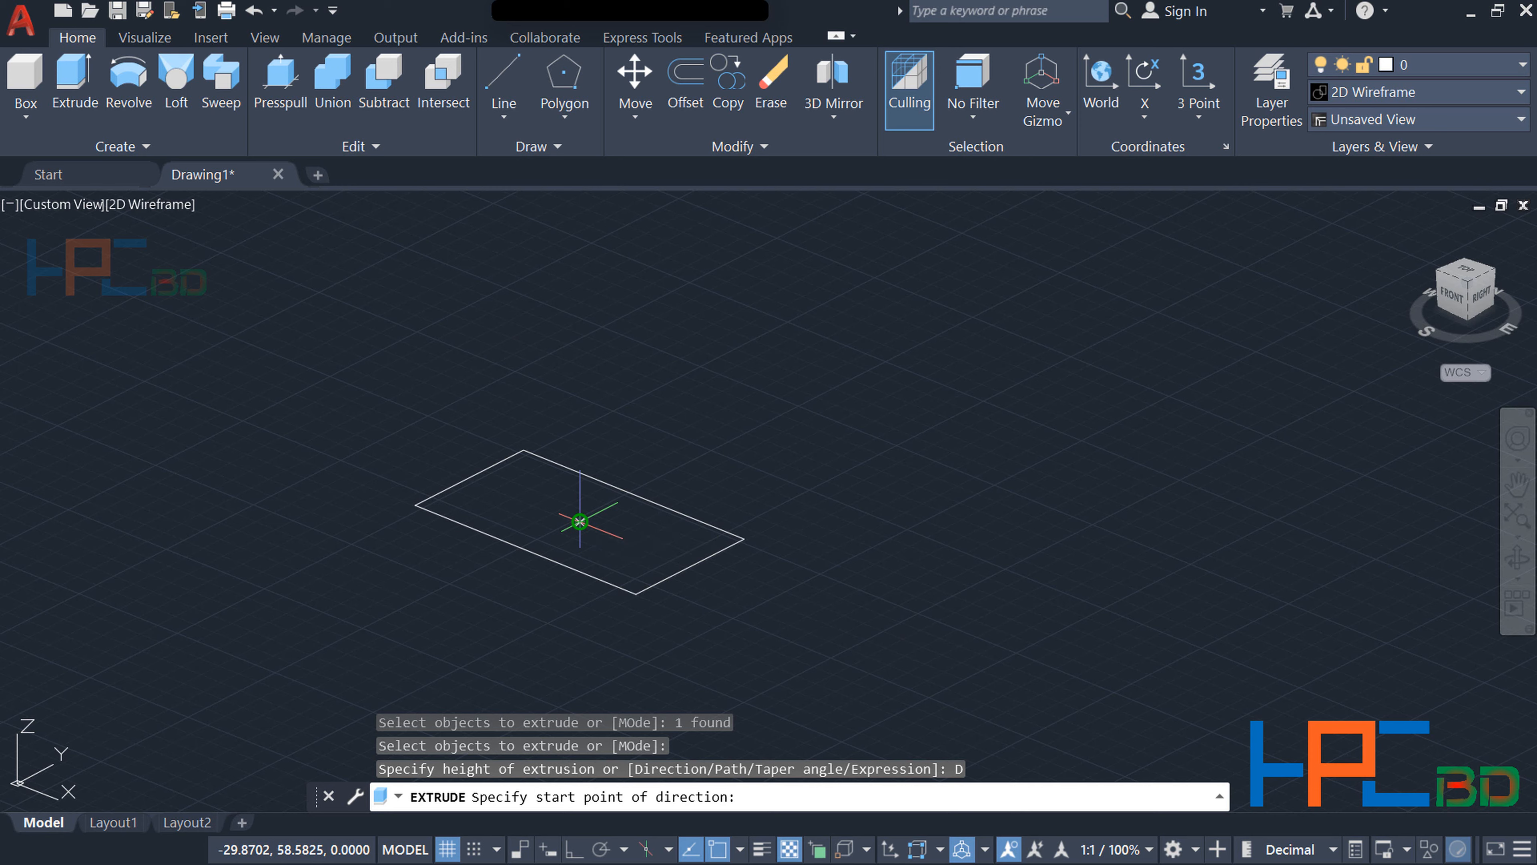
left_click(580, 521)
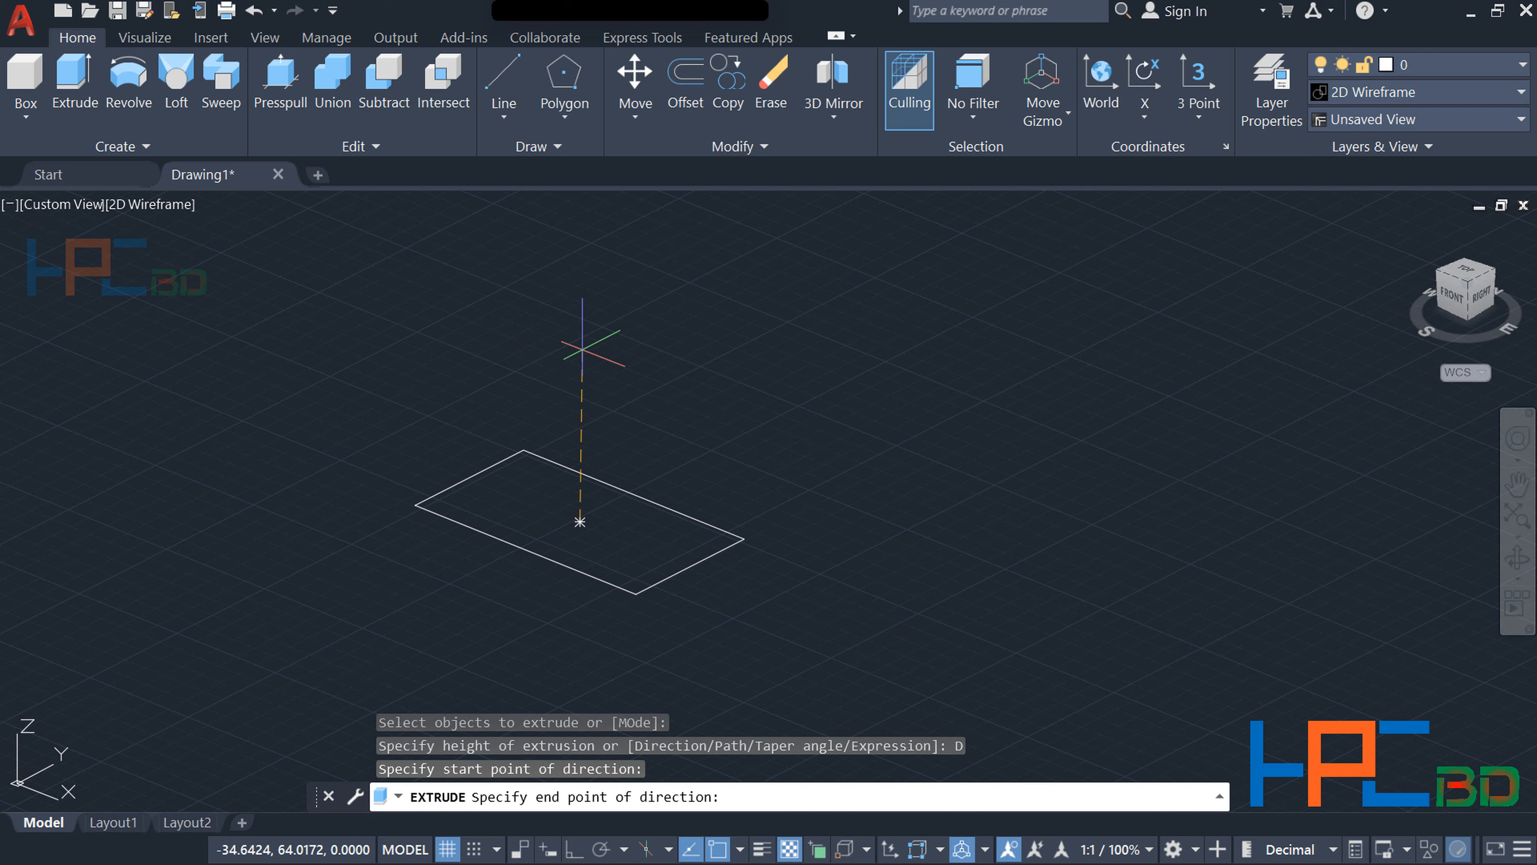
left_click(582, 350)
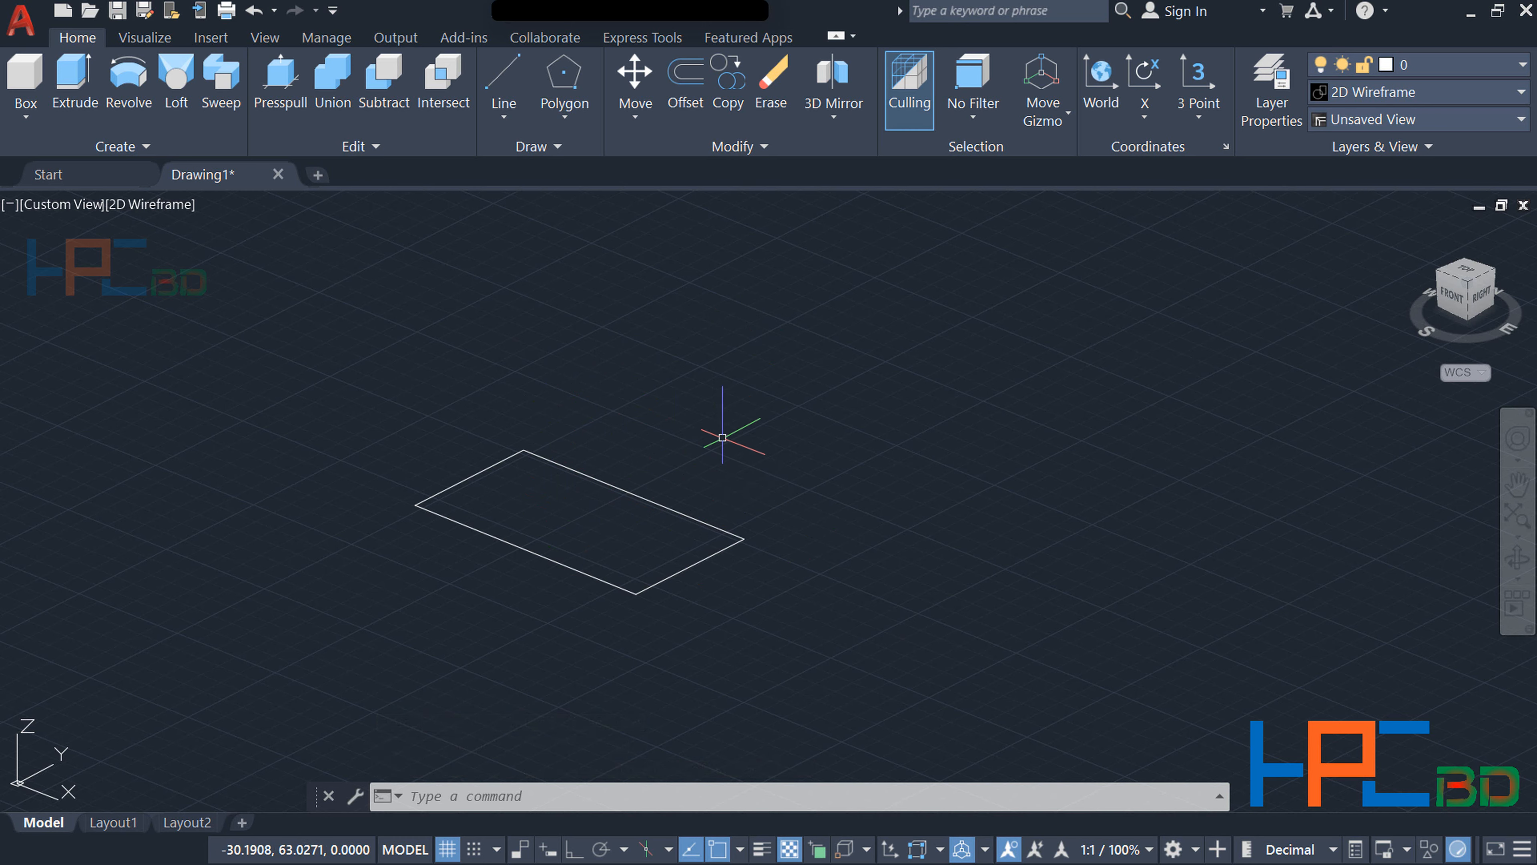
Turn on Ortho mode and extrude the rectangle with the Direction option, from its centre straight up along +Z
key("F8")
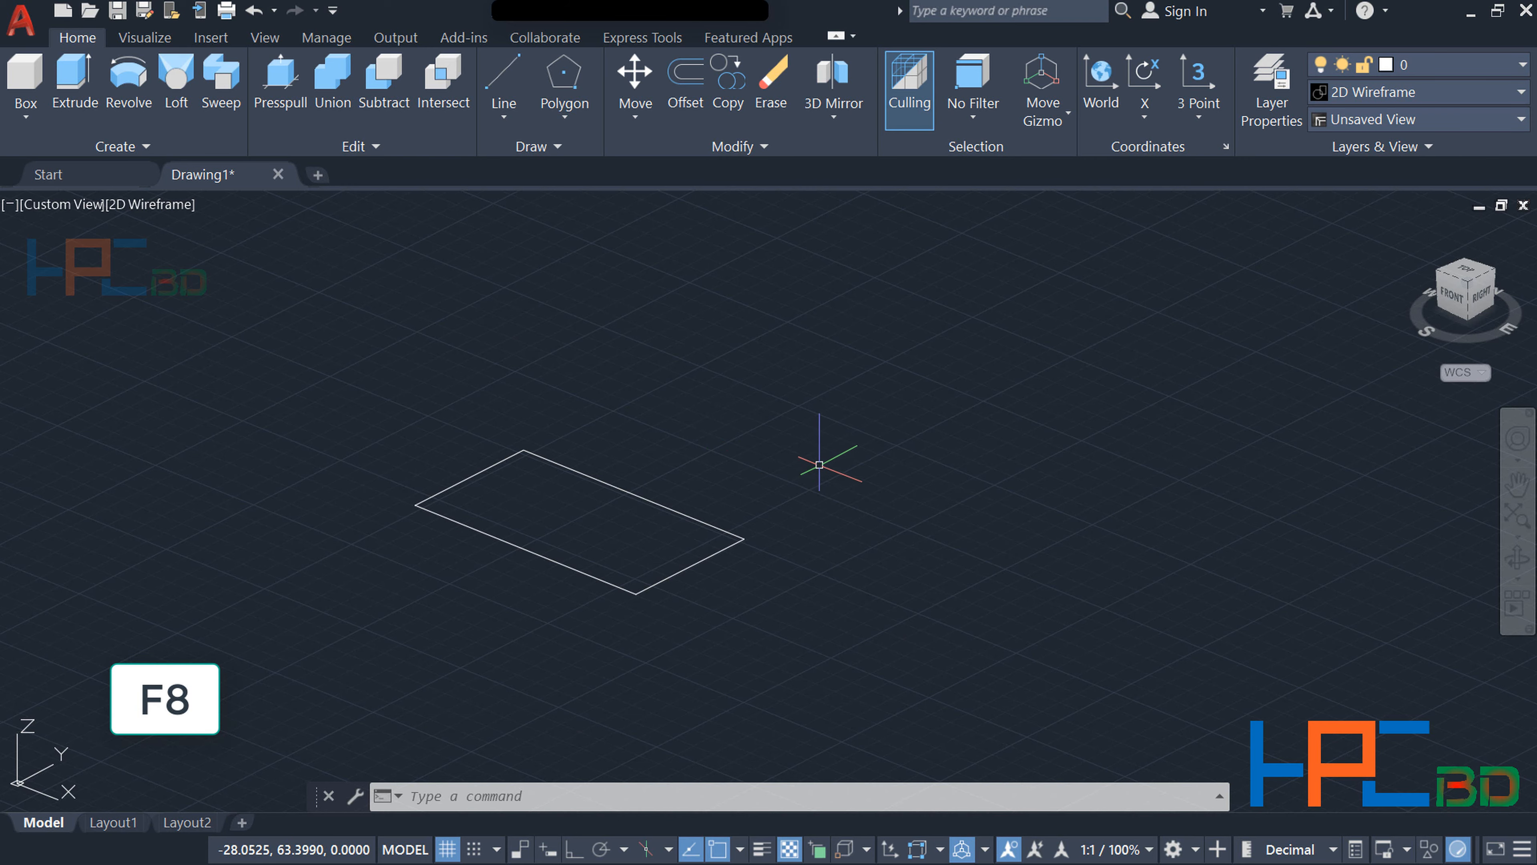
key("F8")
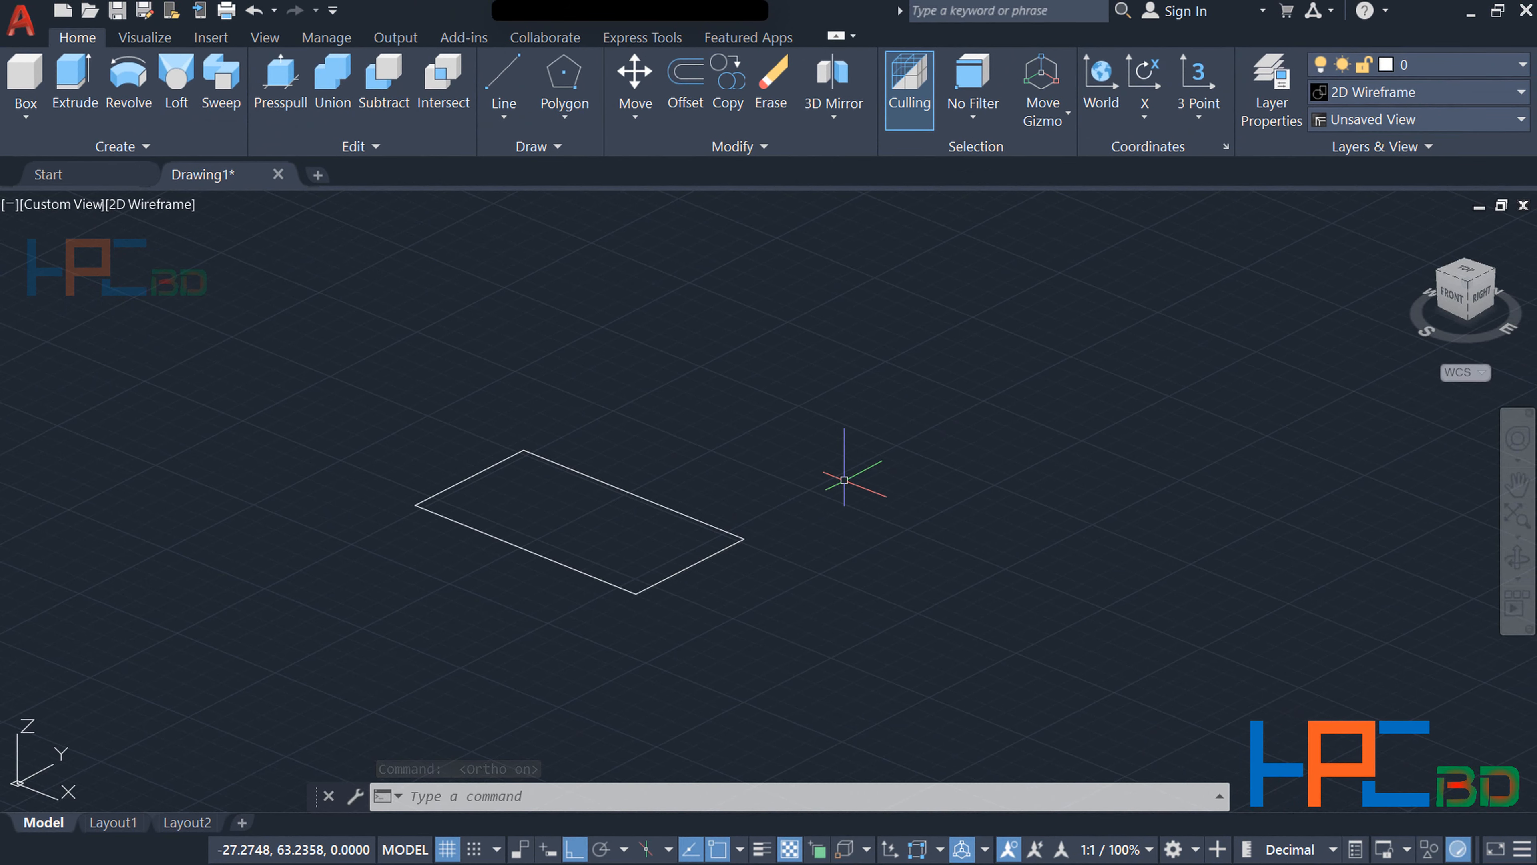
type("EXT")
key("Return")
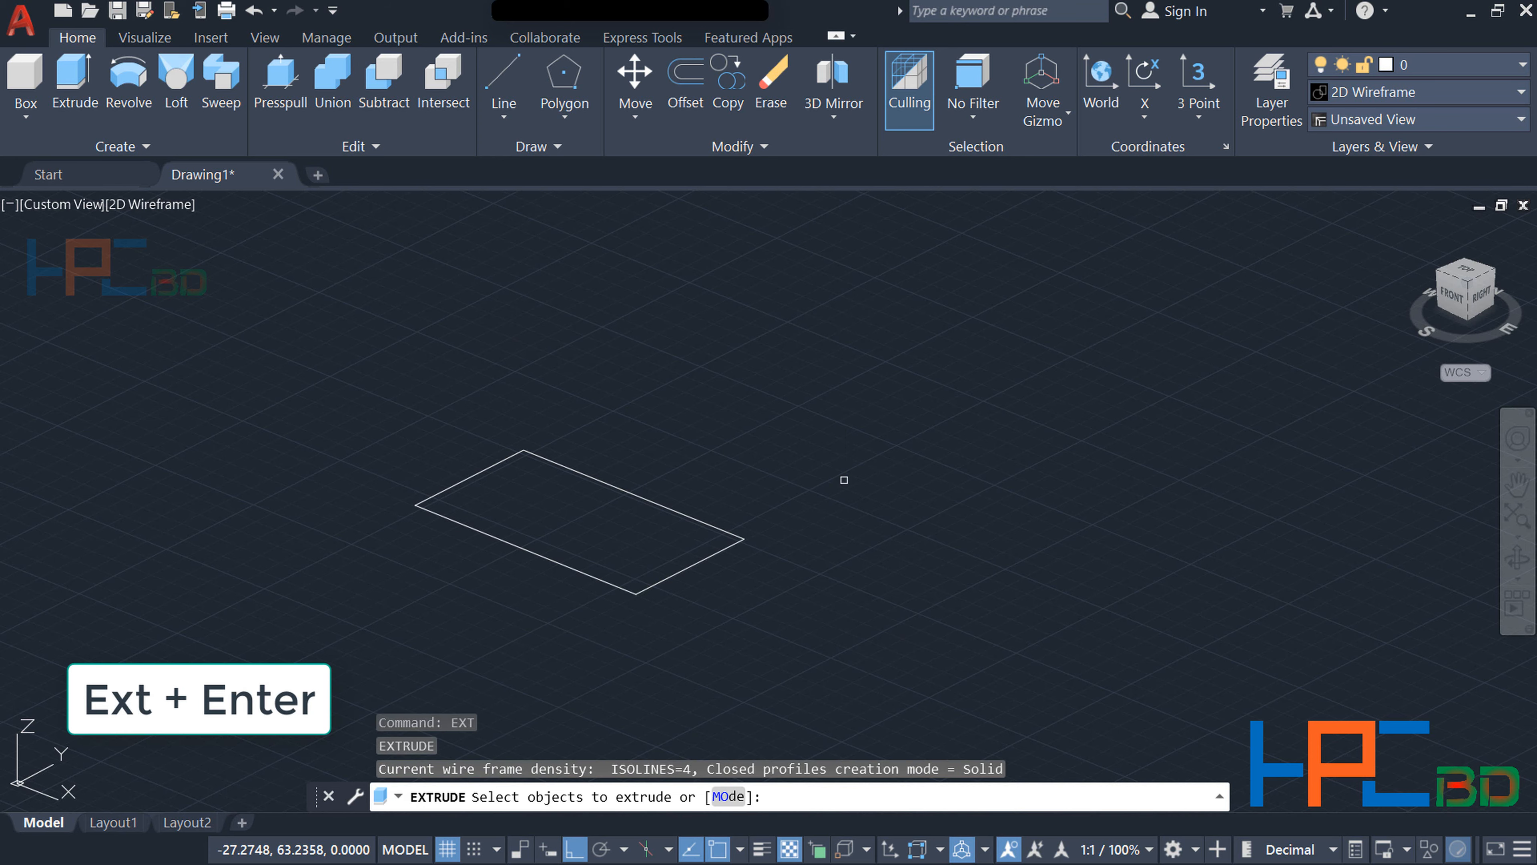
left_click(732, 547)
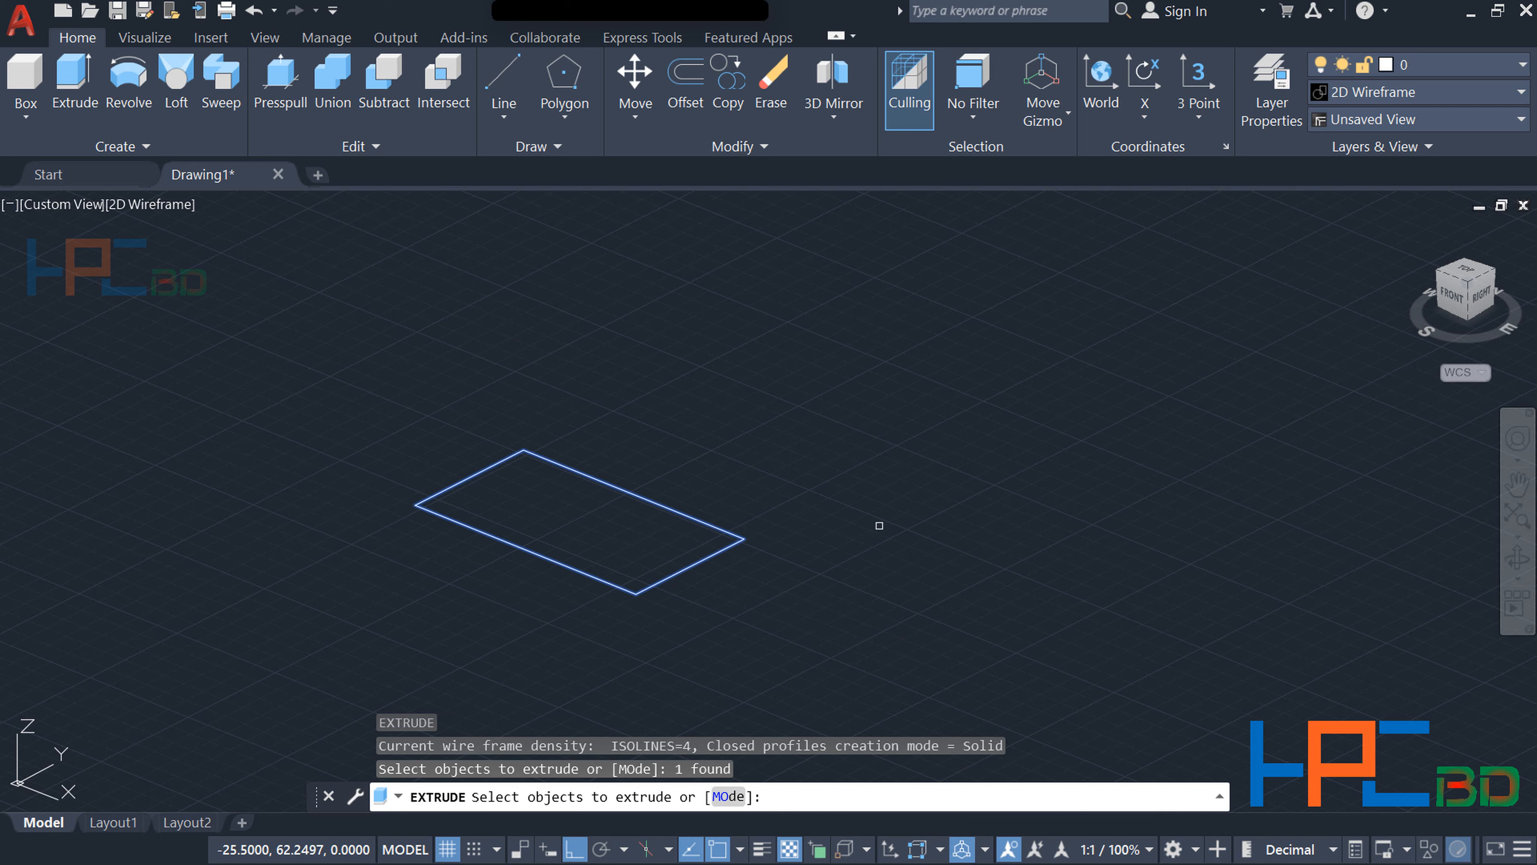
key("Return")
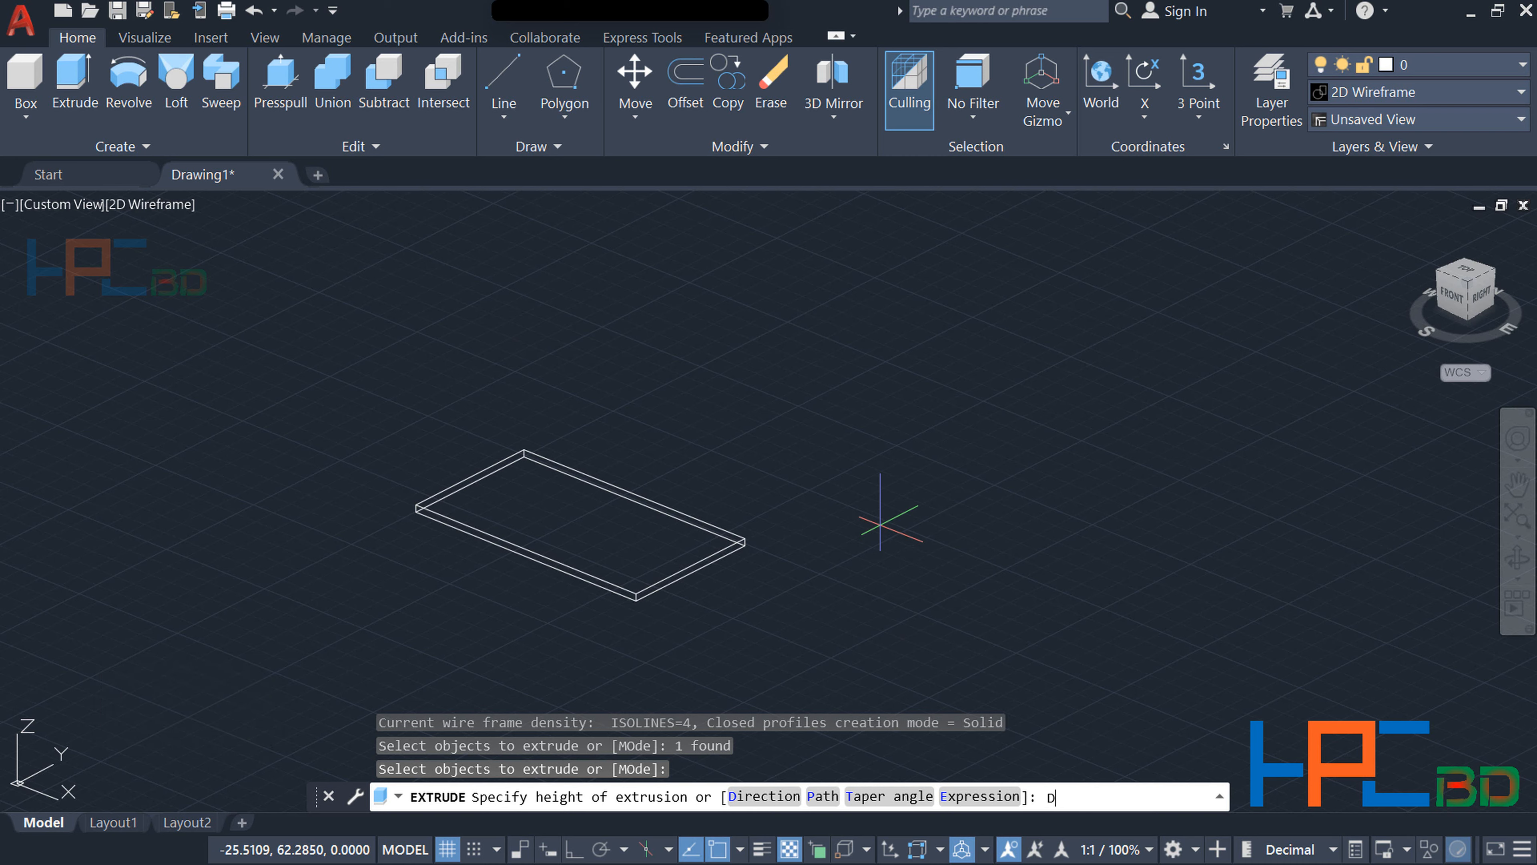
type("D")
key("Return")
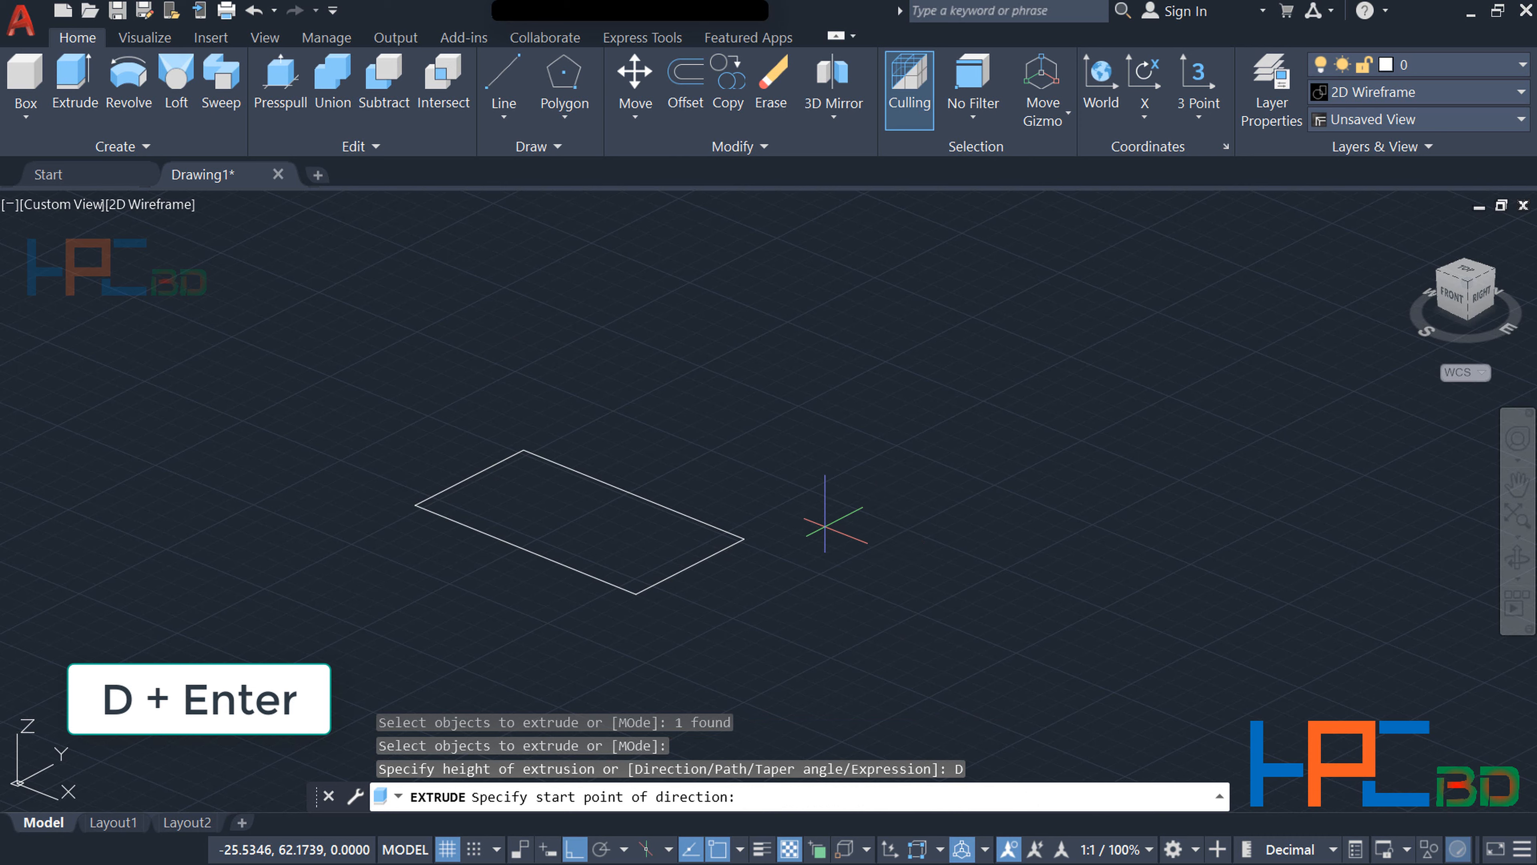
left_click(579, 521)
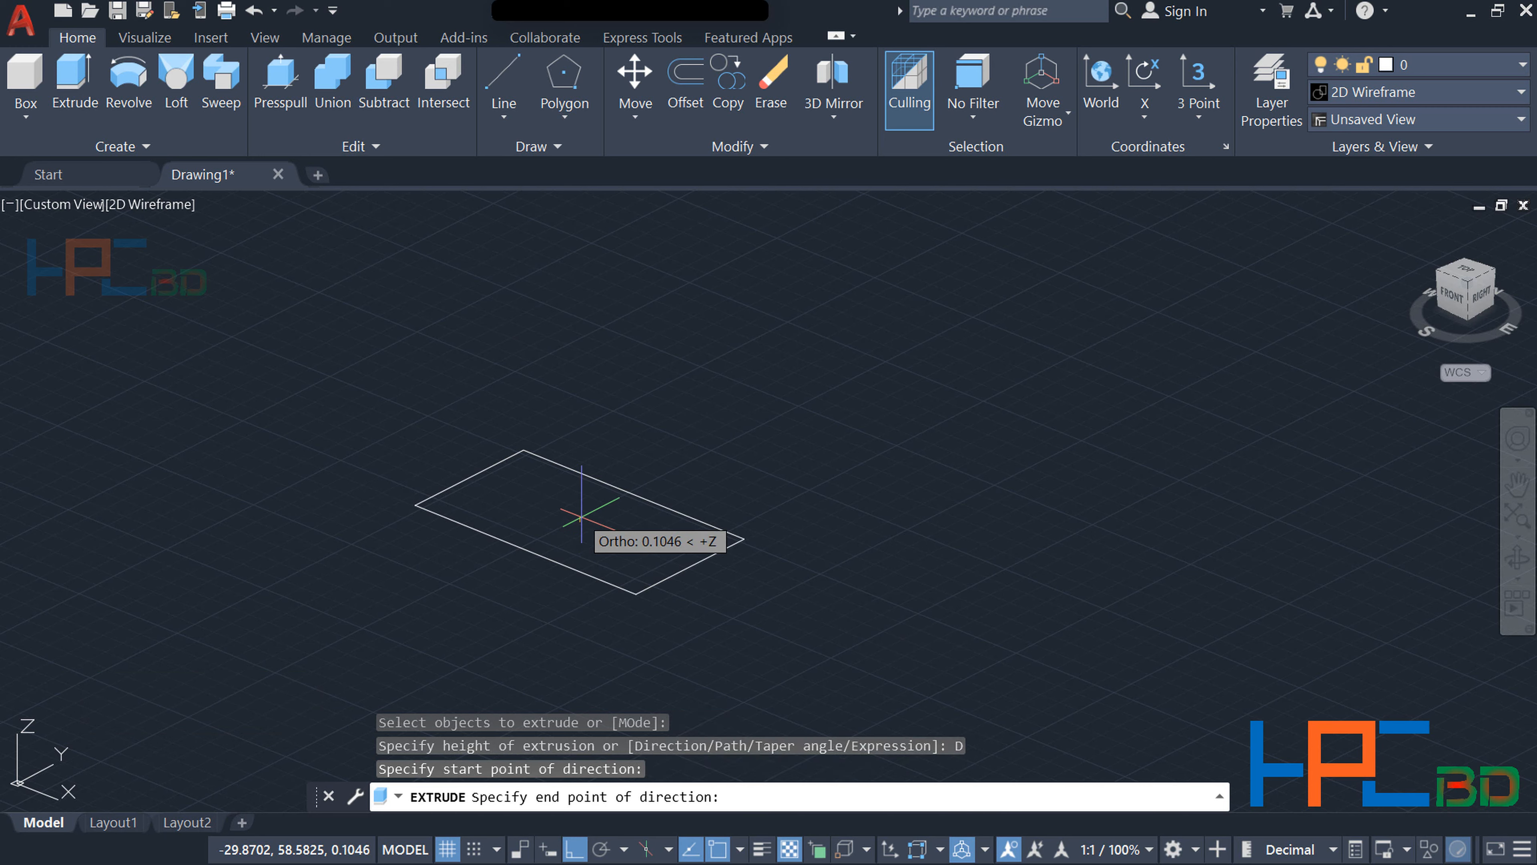
left_click(580, 348)
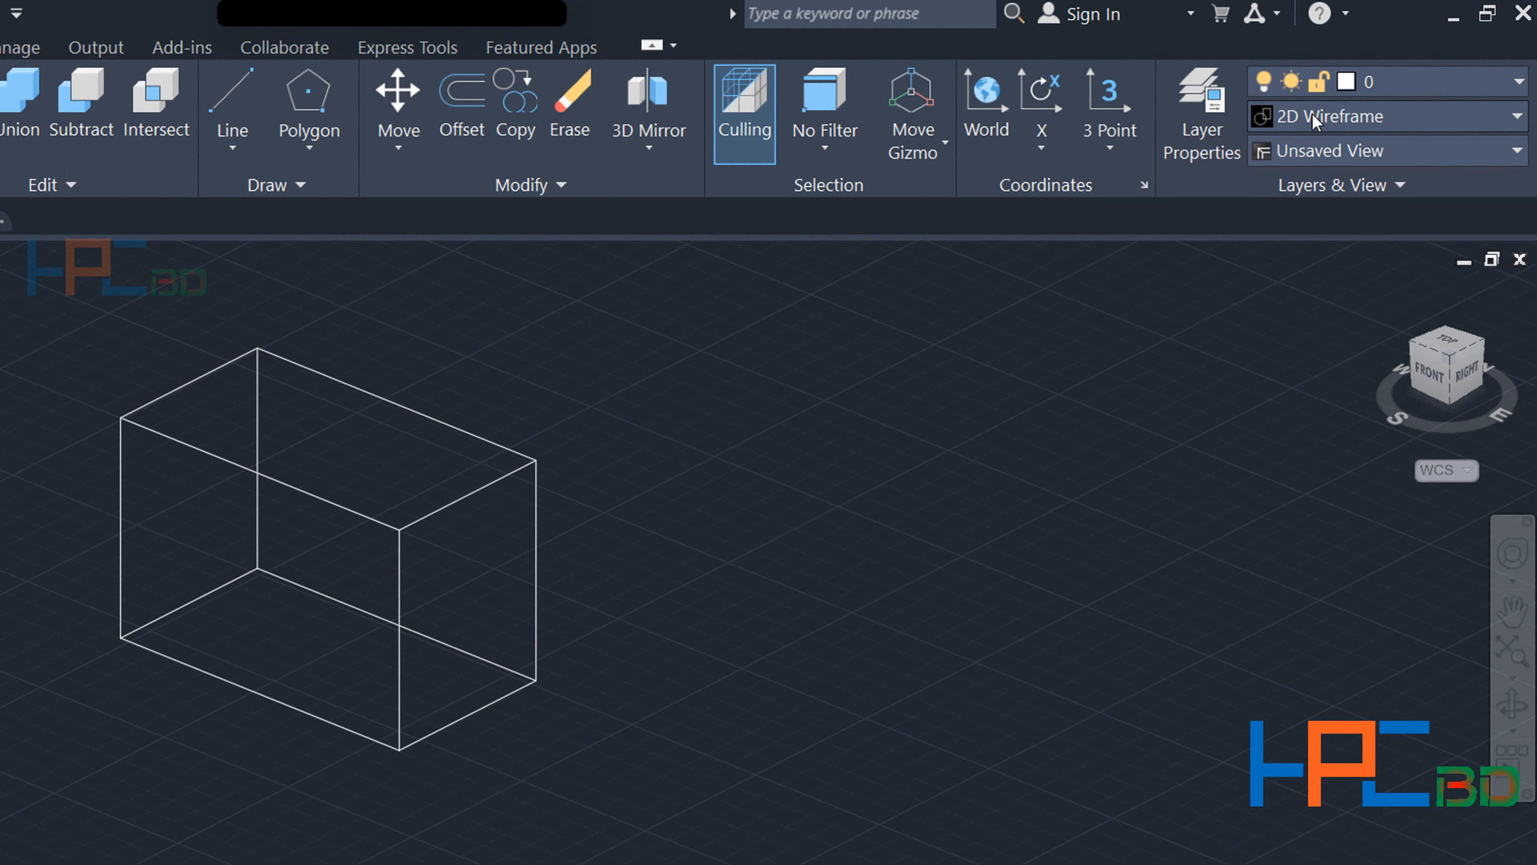
Apply the Conceptual visual style to the view, and change it to Realistic with the VSCURRENT command
left_click(1314, 119)
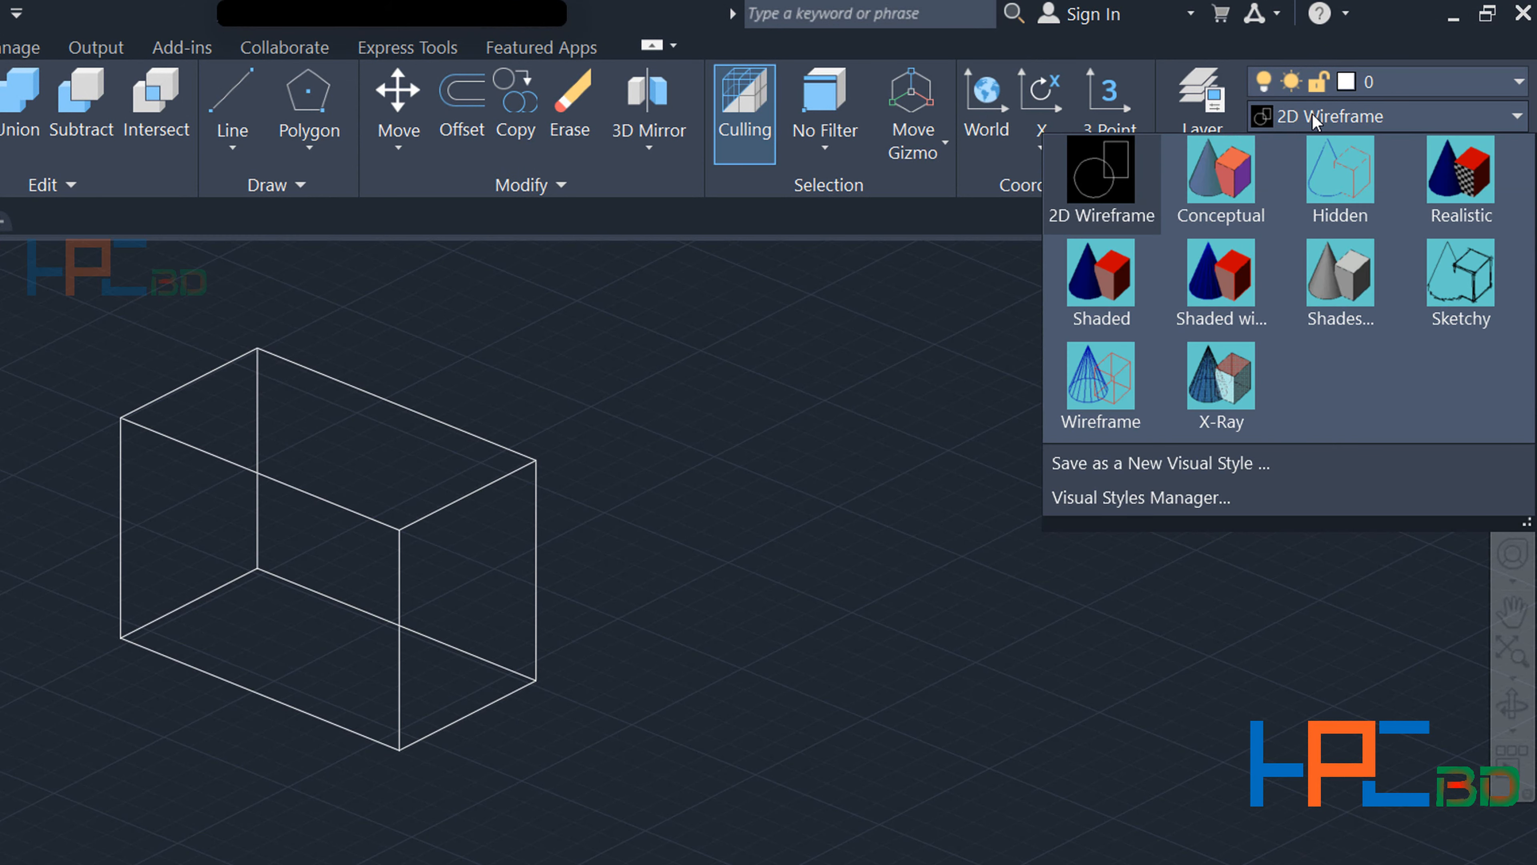
left_click(1216, 197)
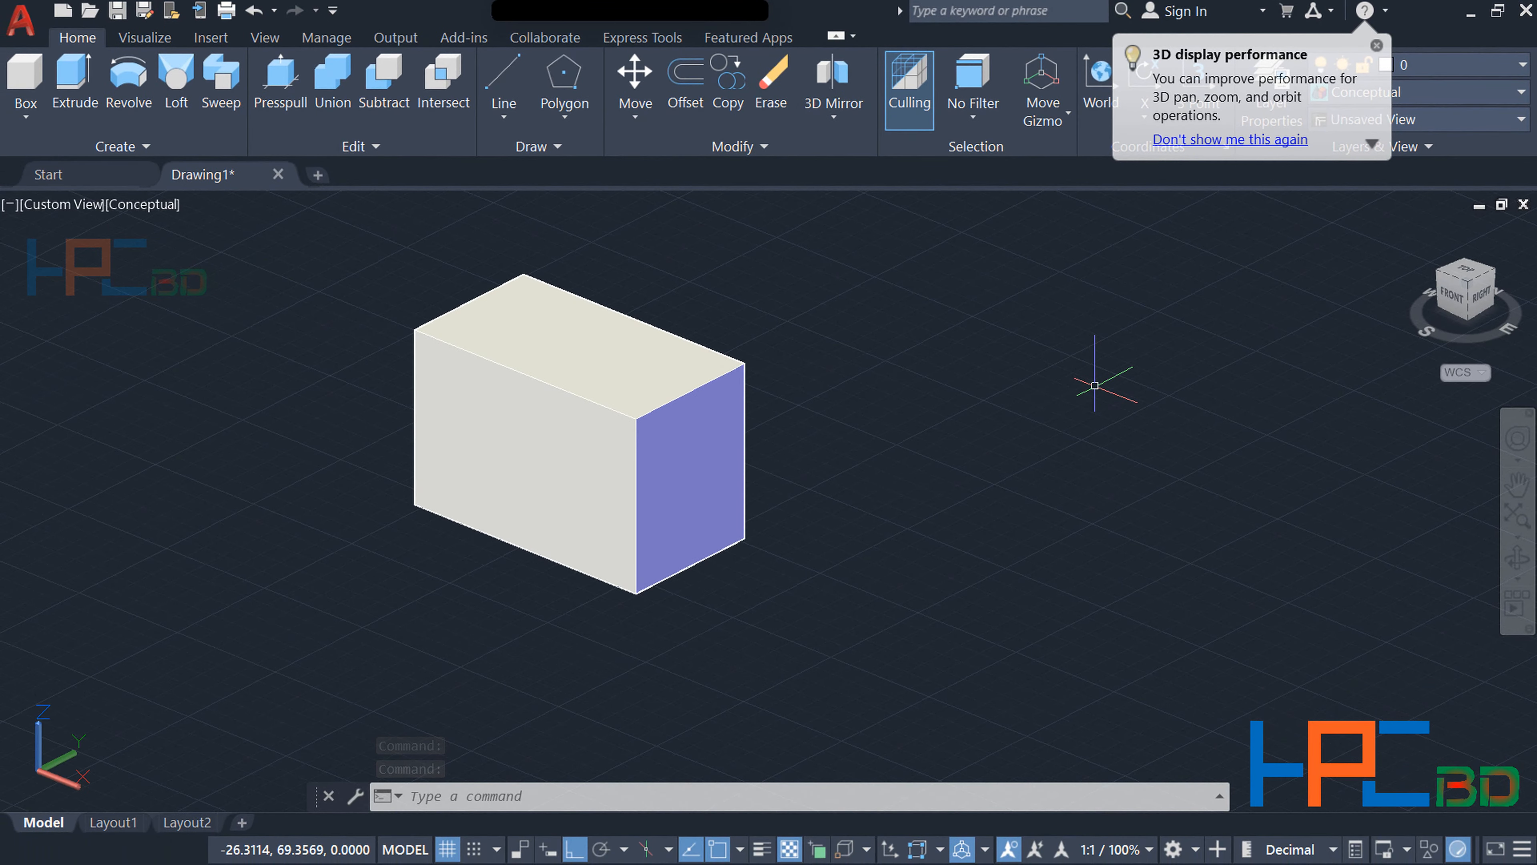
type("vs")
key("Return")
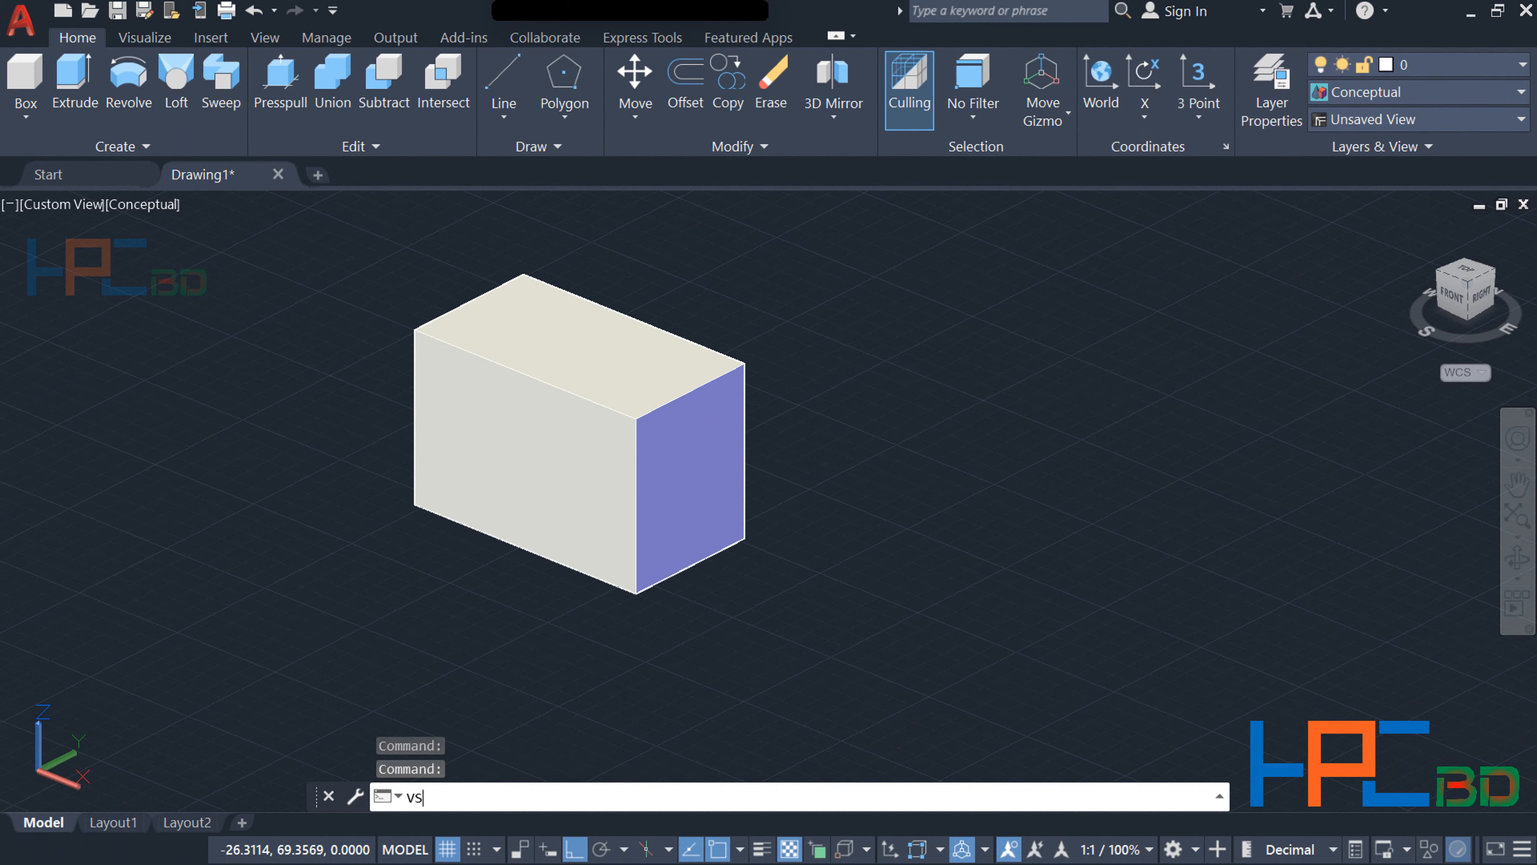
left_click(1347, 92)
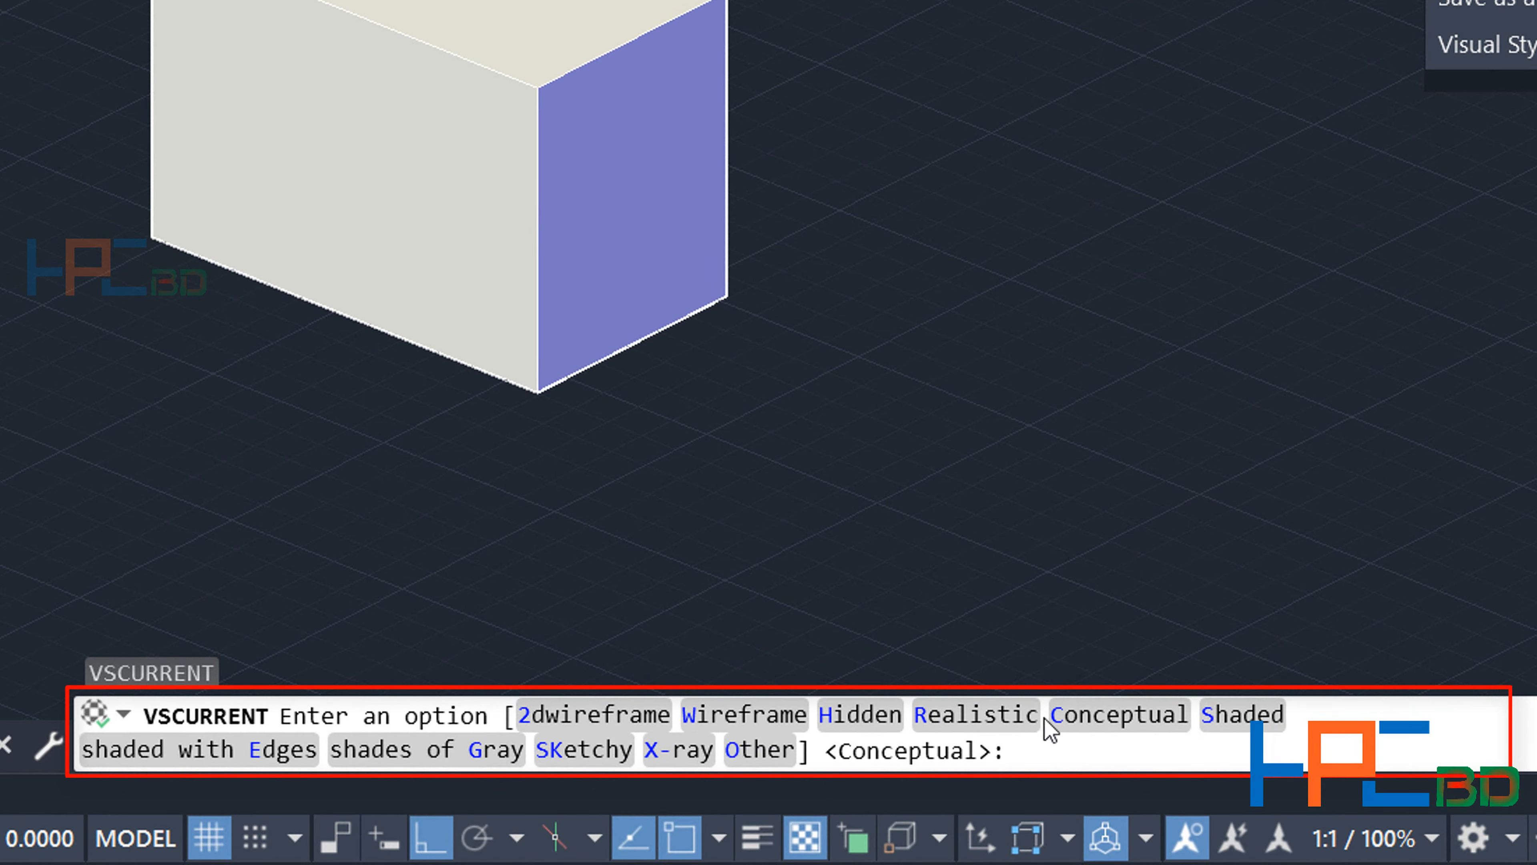
left_click(1038, 606)
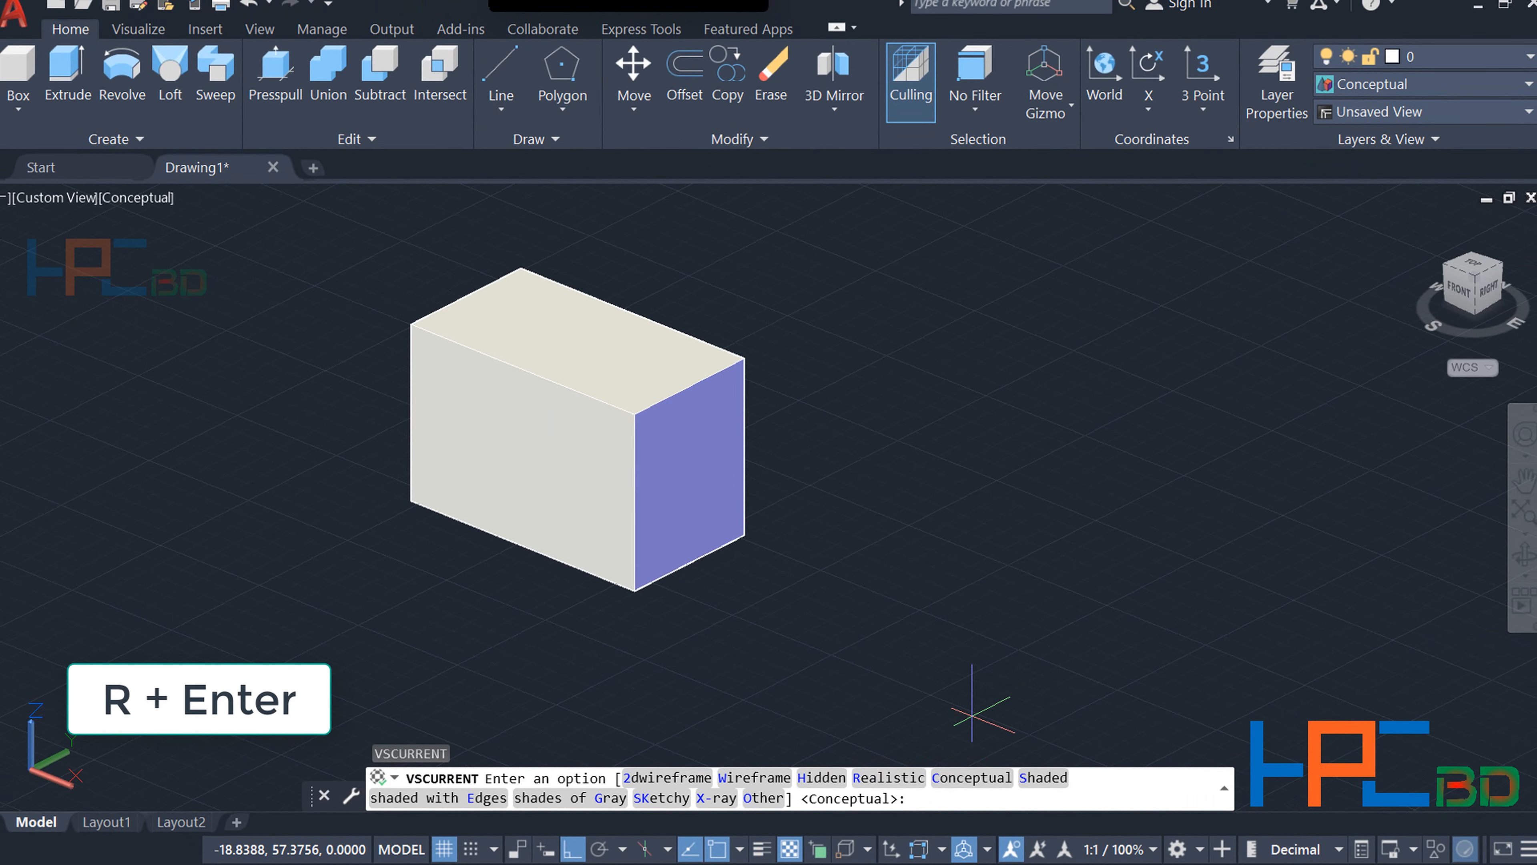
key("Return")
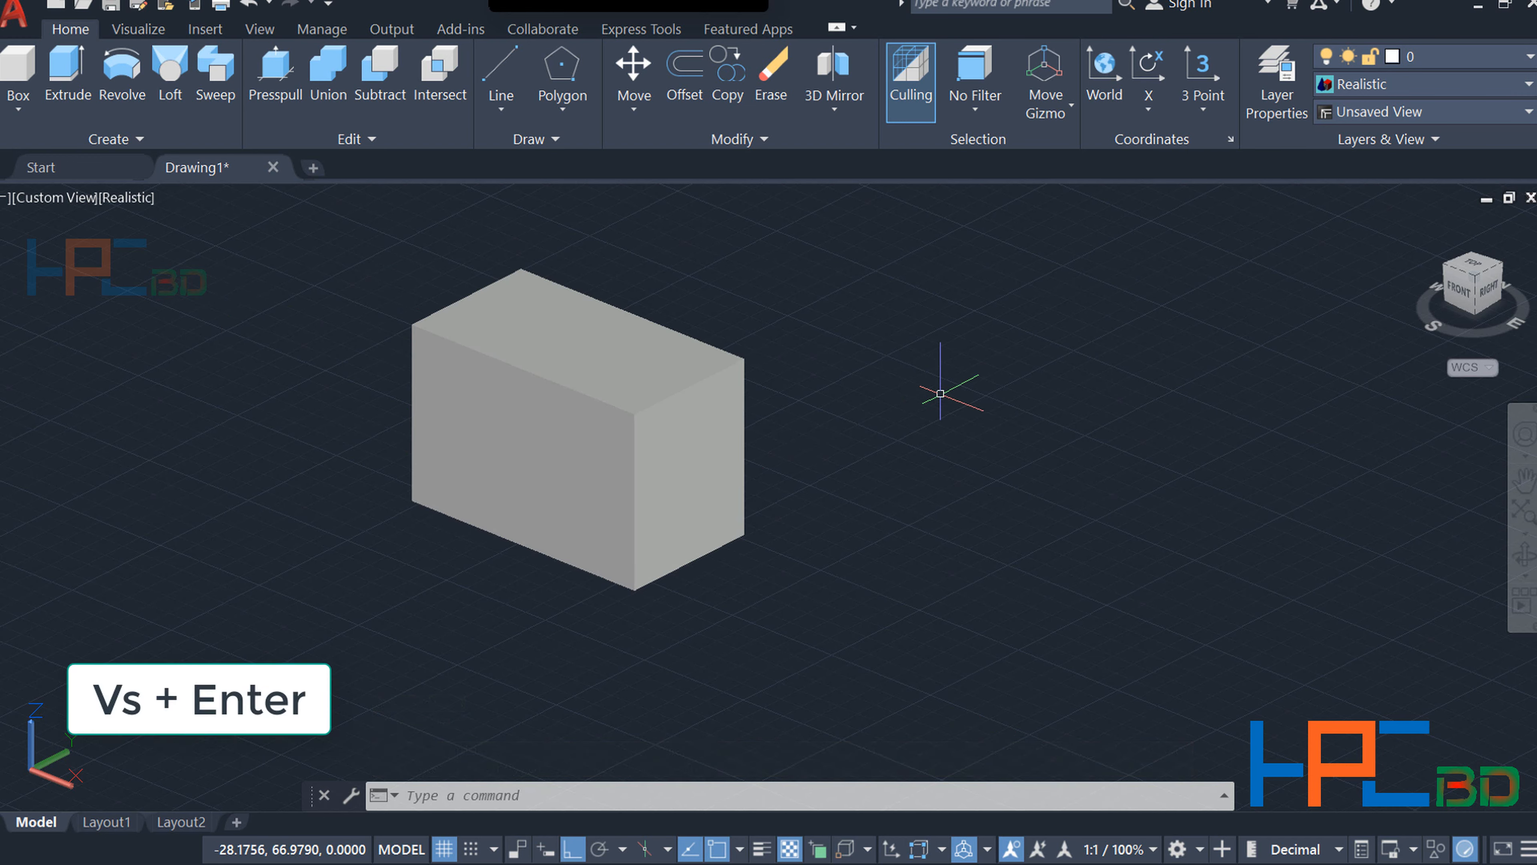
Set the current visual style to Conceptual with the VSCURRENT command
type("v")
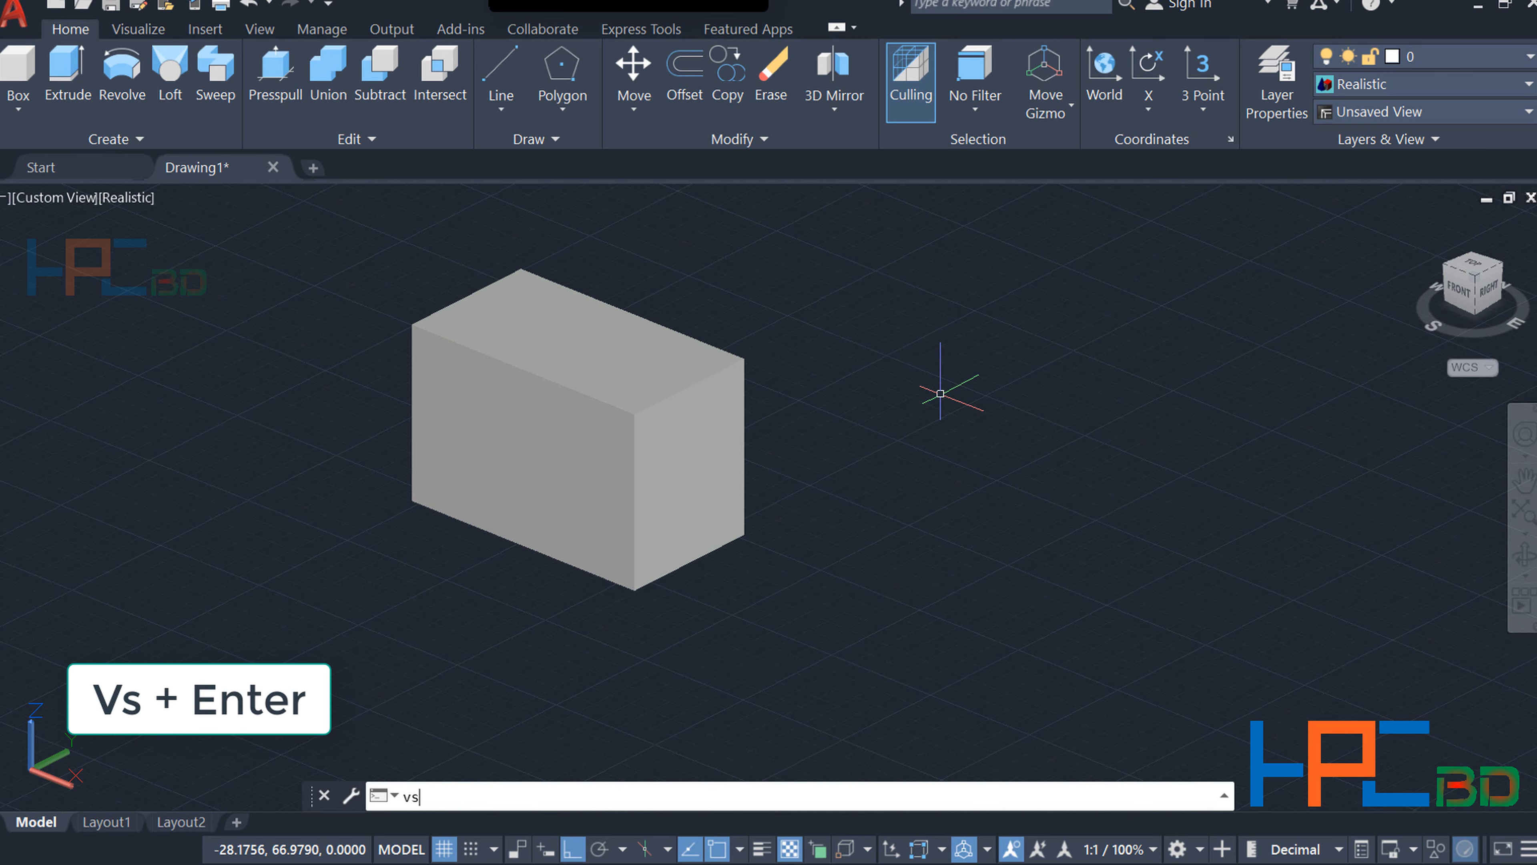
type("s")
key("Return")
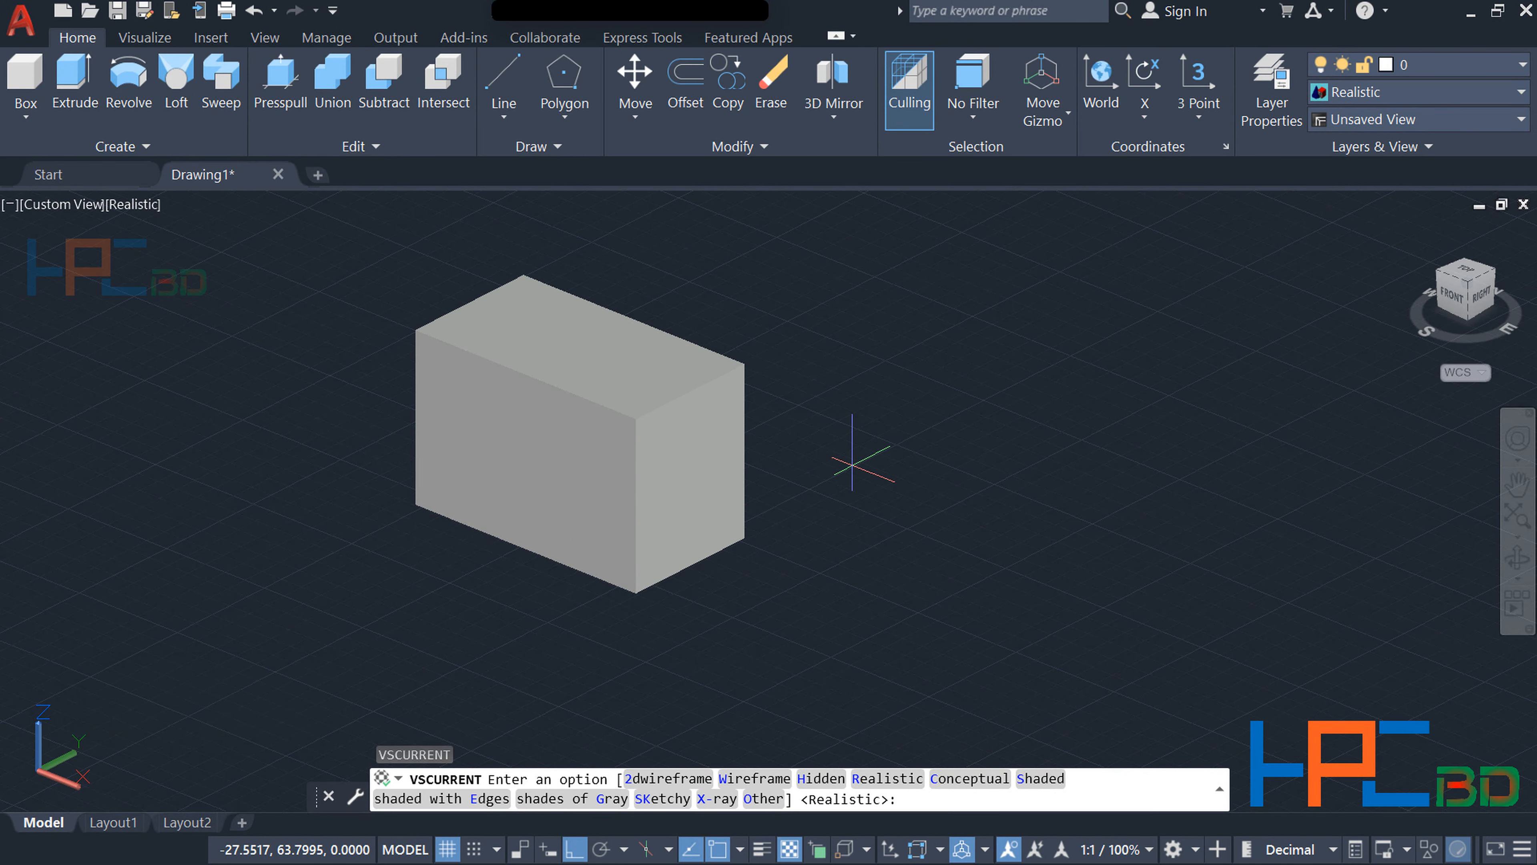
key("Return")
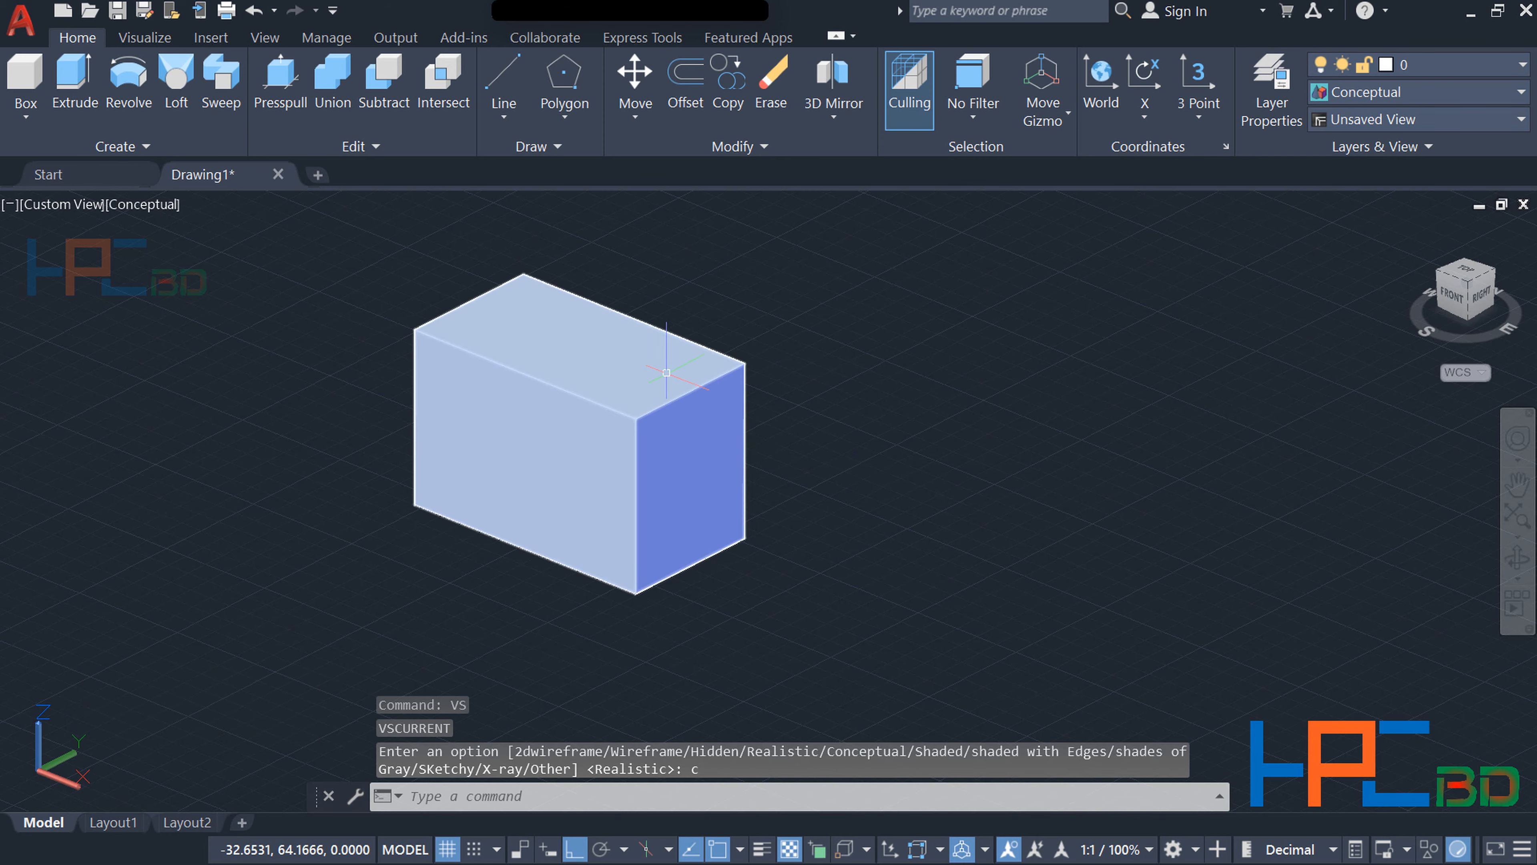
Draw a second rectangle on the ground plane beside the box, slightly larger than the box's base
scroll(700, 422, "down", 2)
middle_click_drag(796, 430, 728, 450)
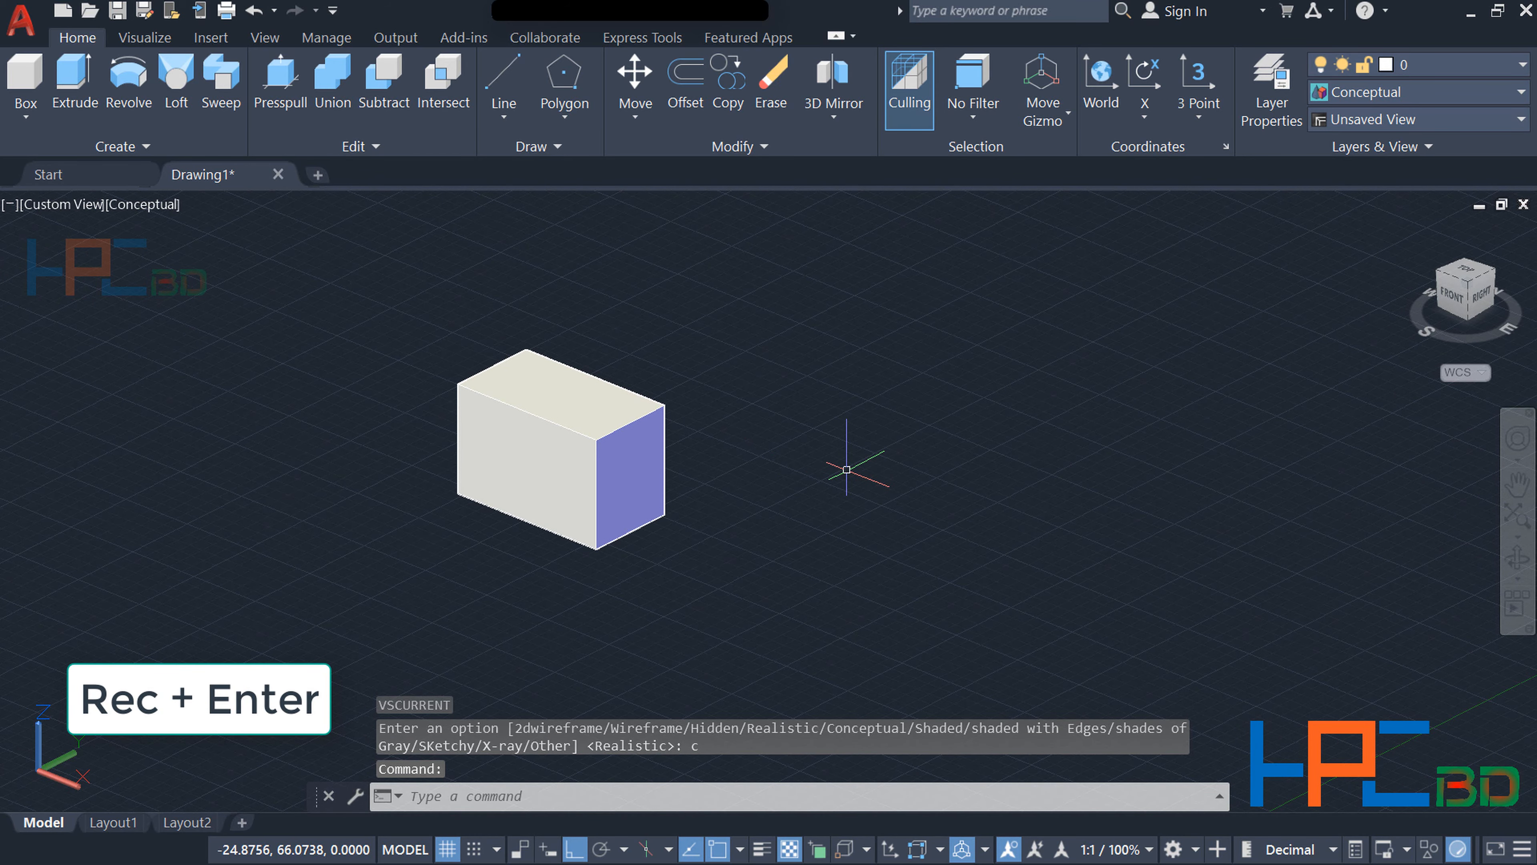
type("re")
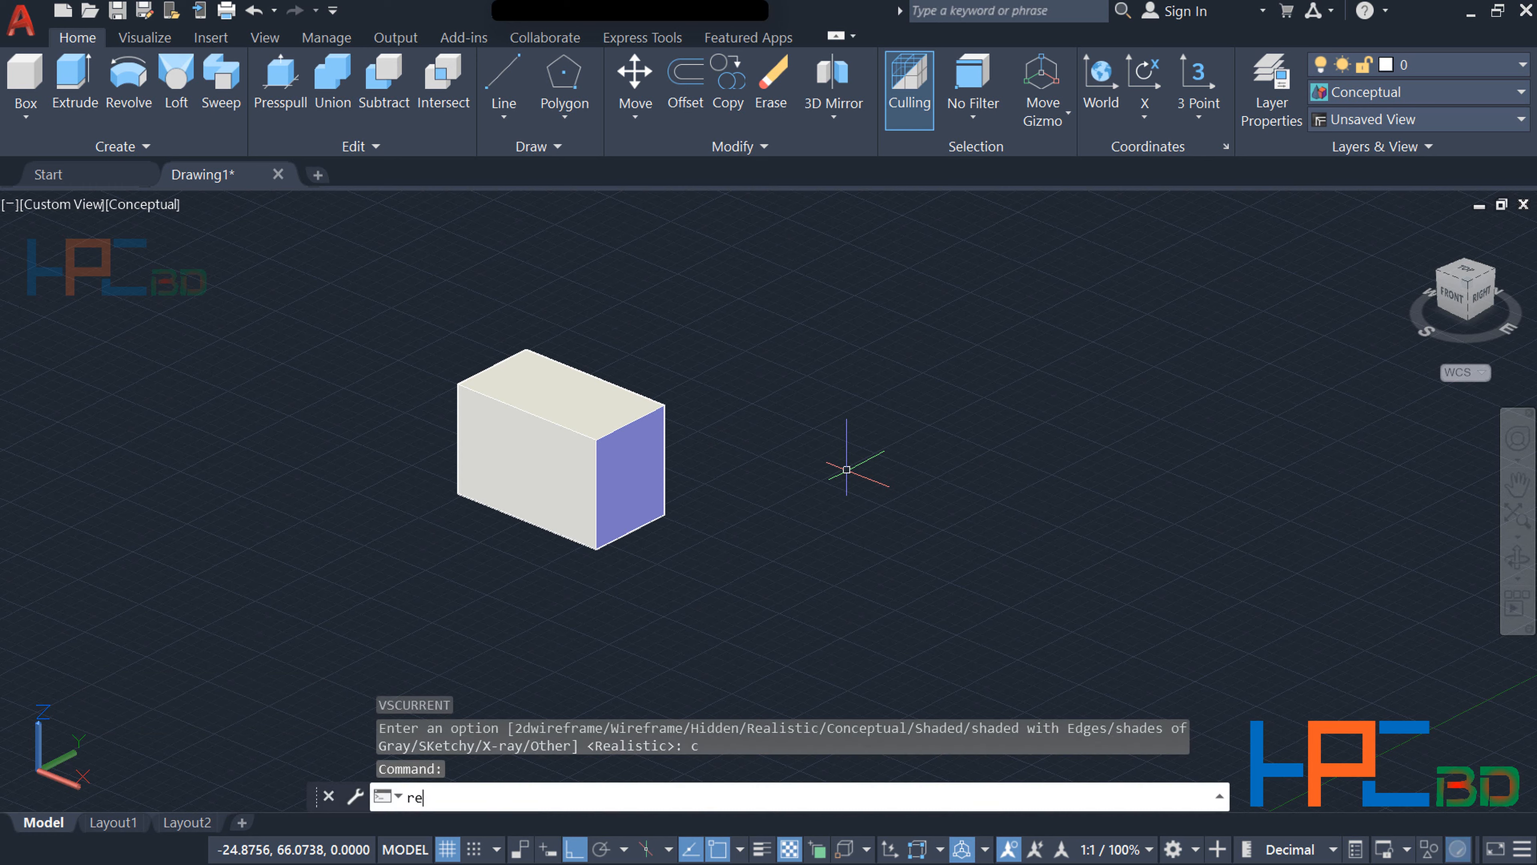
type("c")
key("Return")
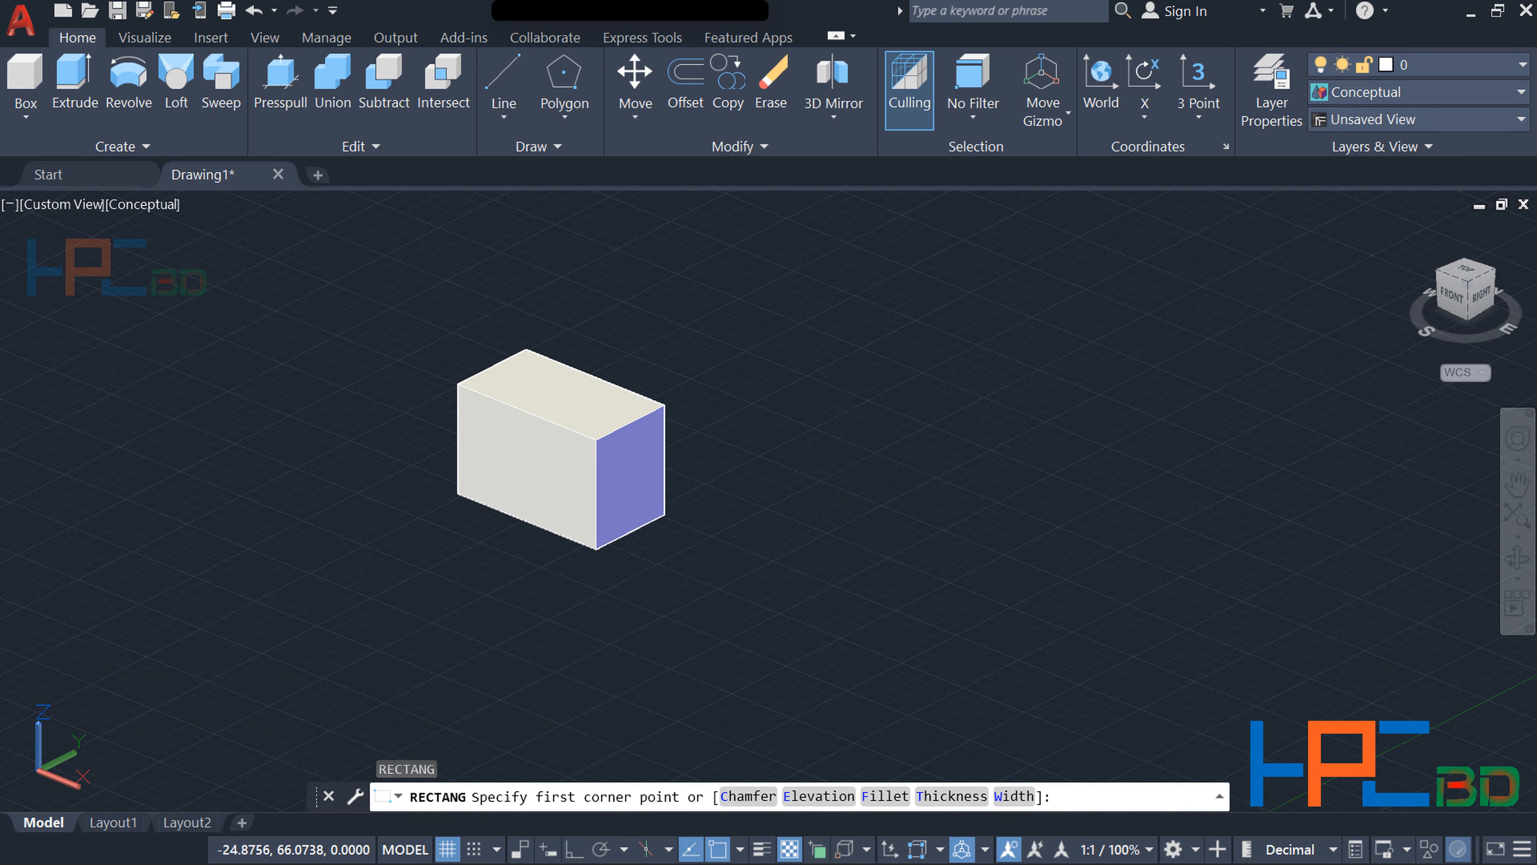
left_click(813, 458)
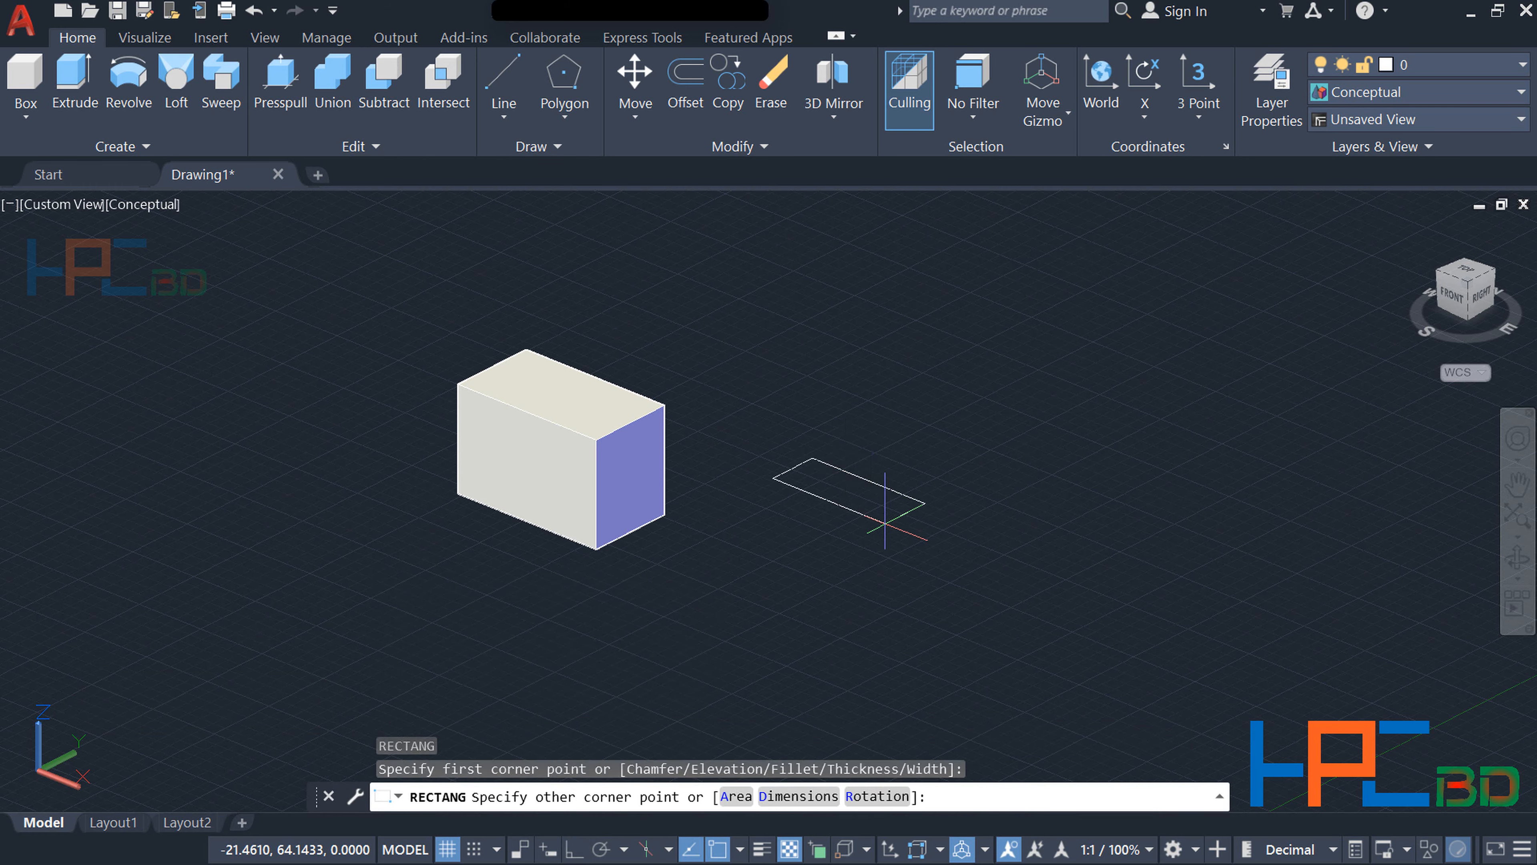
left_click(919, 574)
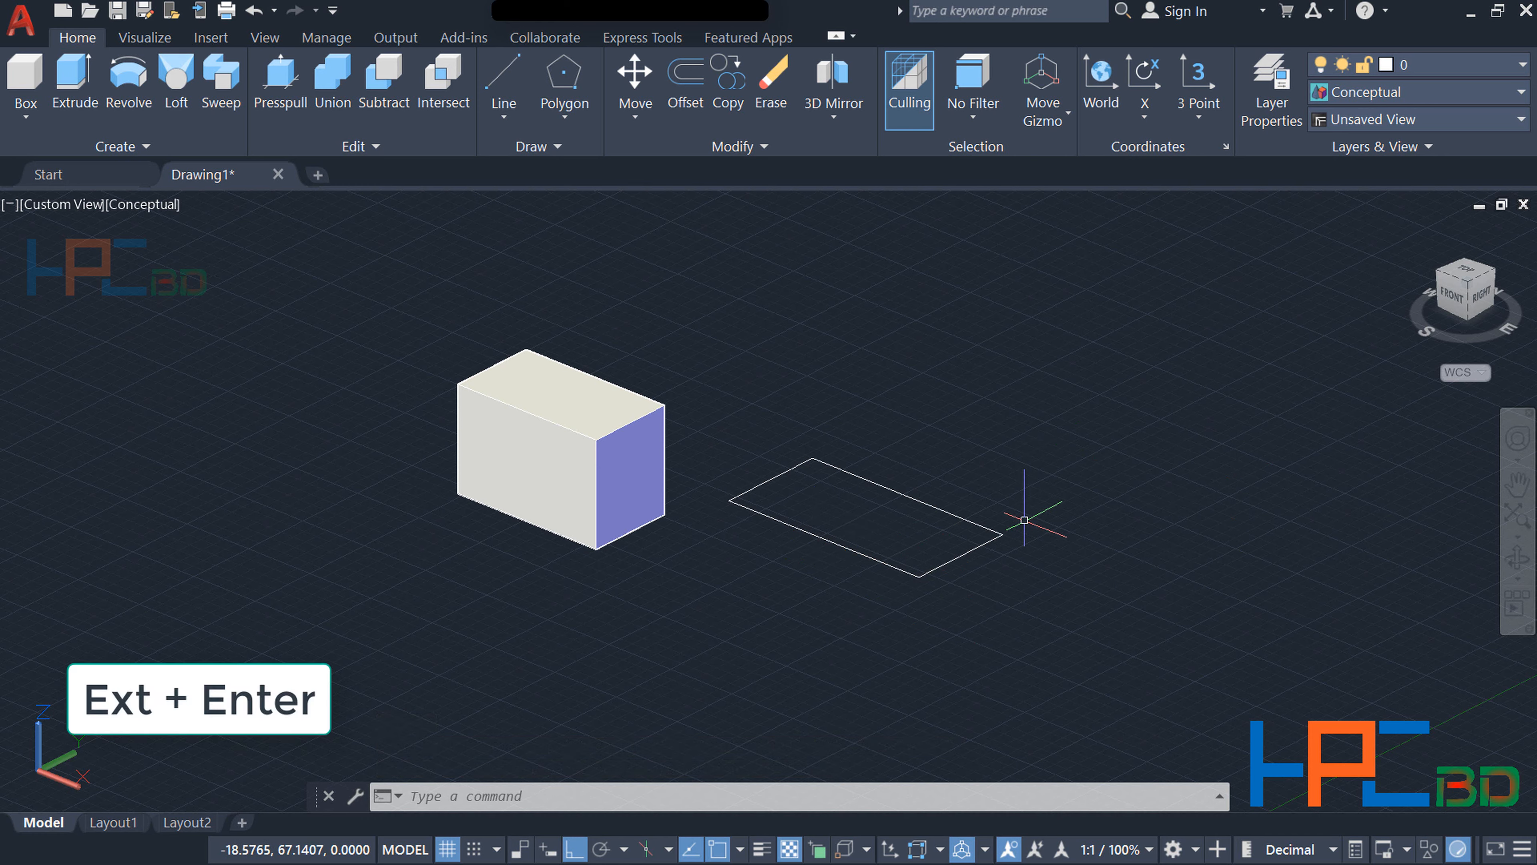
type("e")
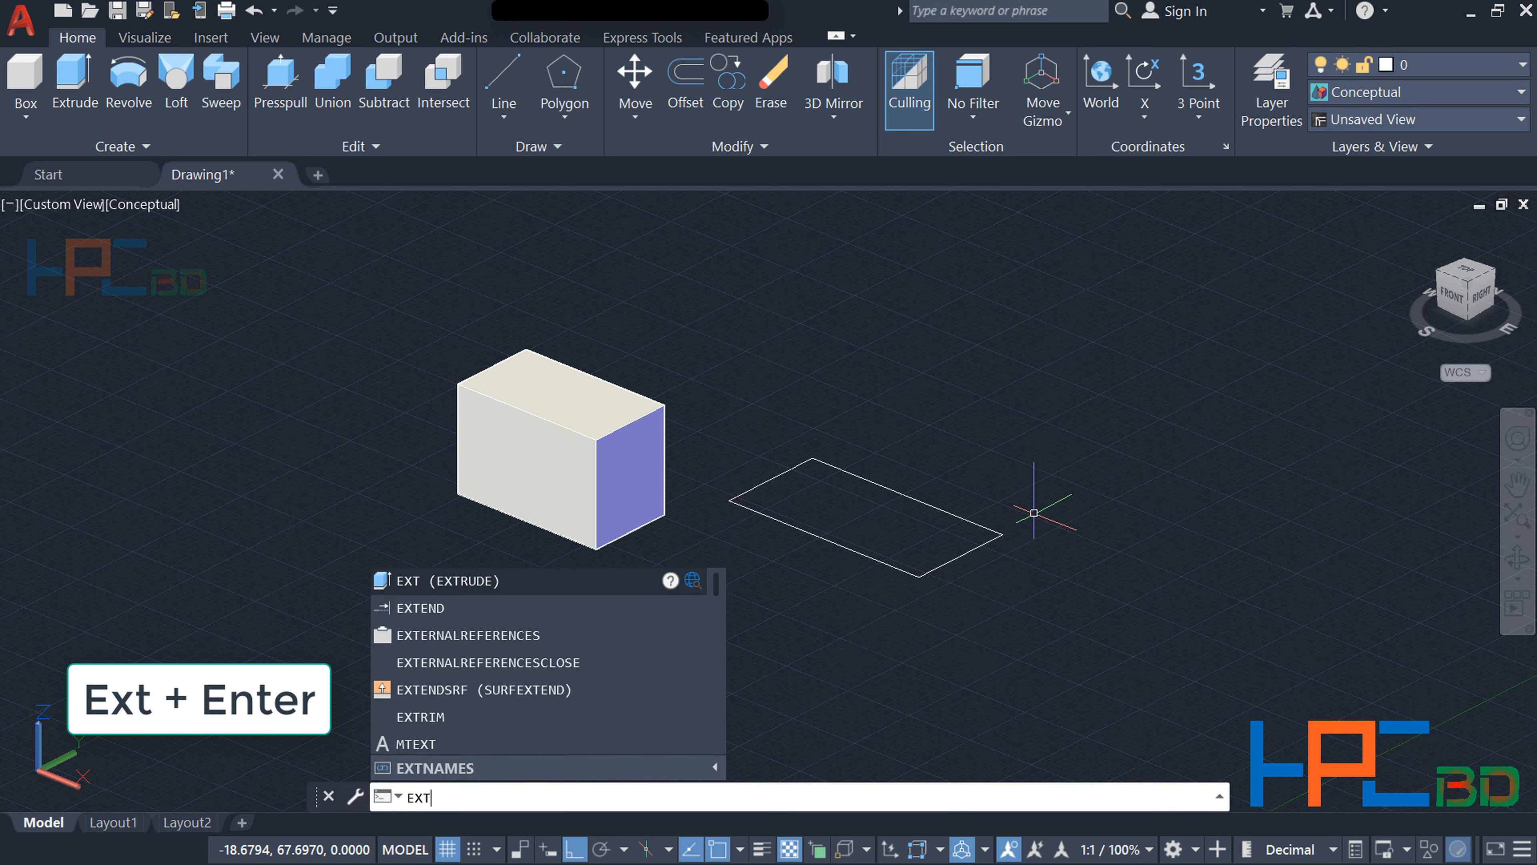
key("Return")
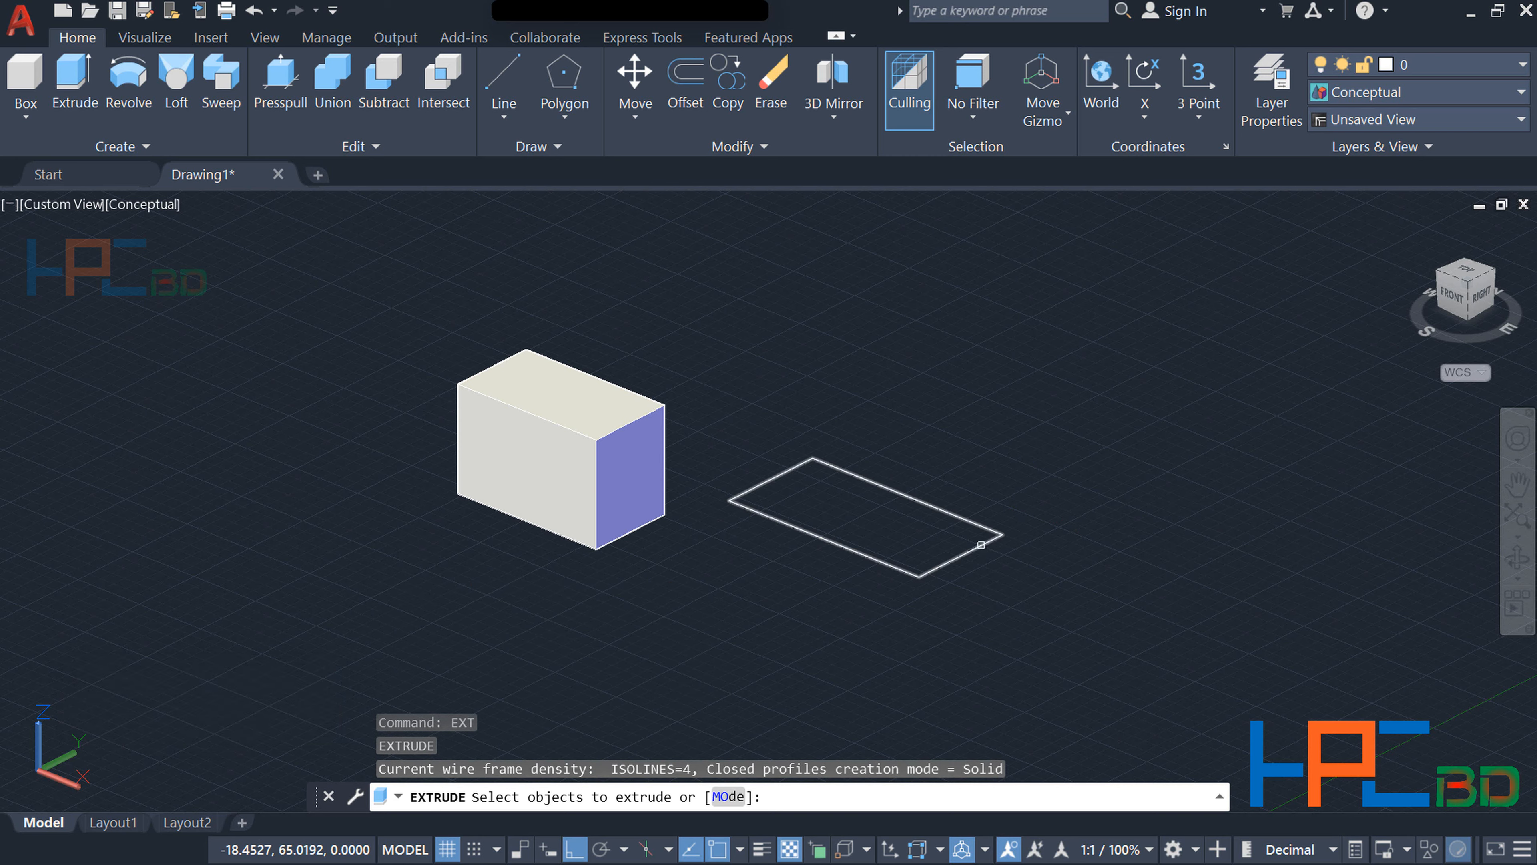
left_click(981, 544)
key("Return")
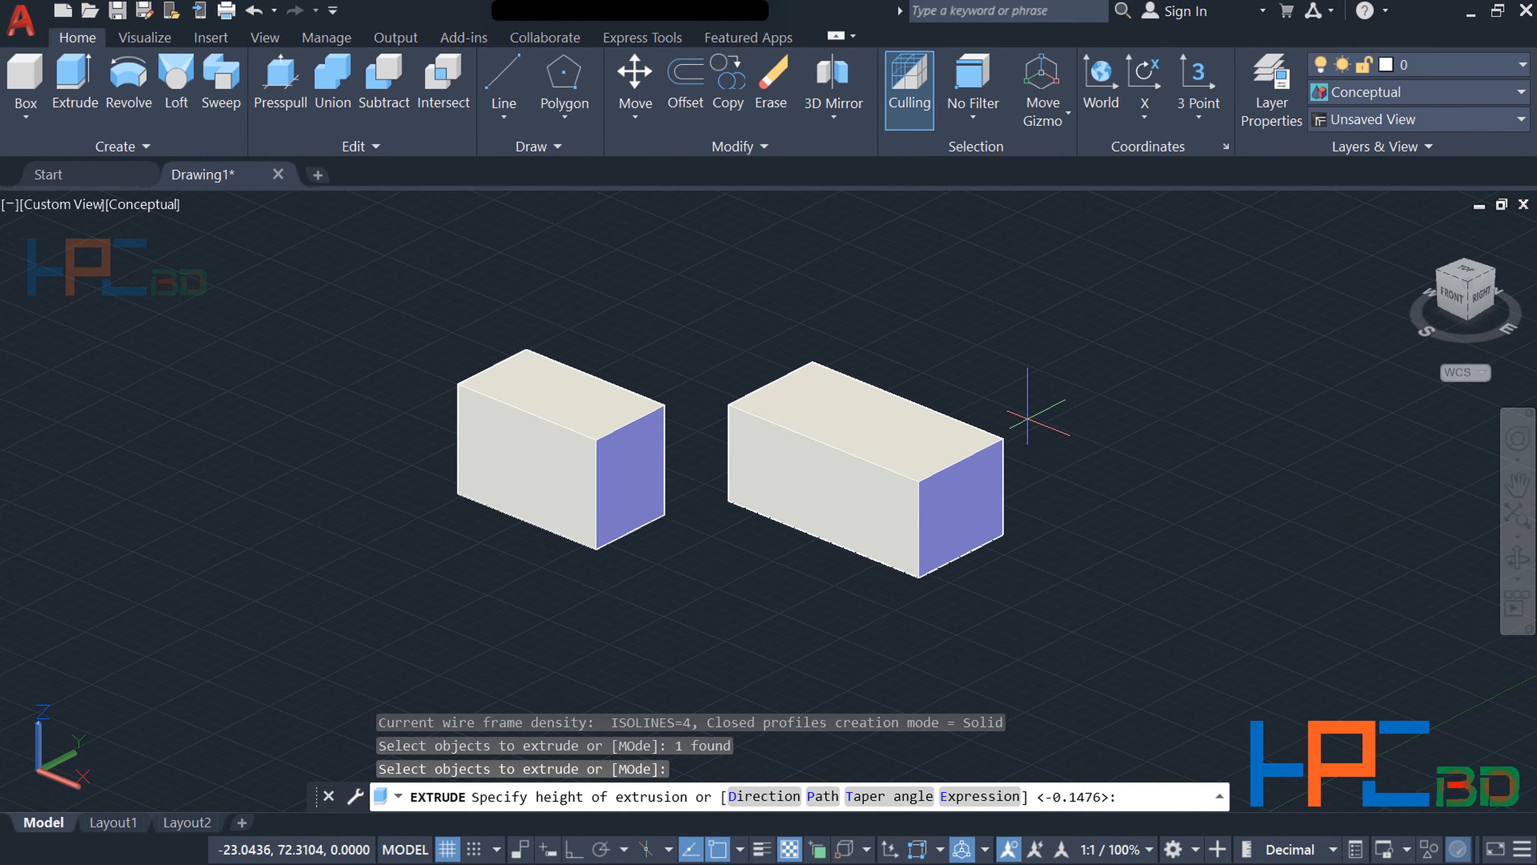
key("Escape")
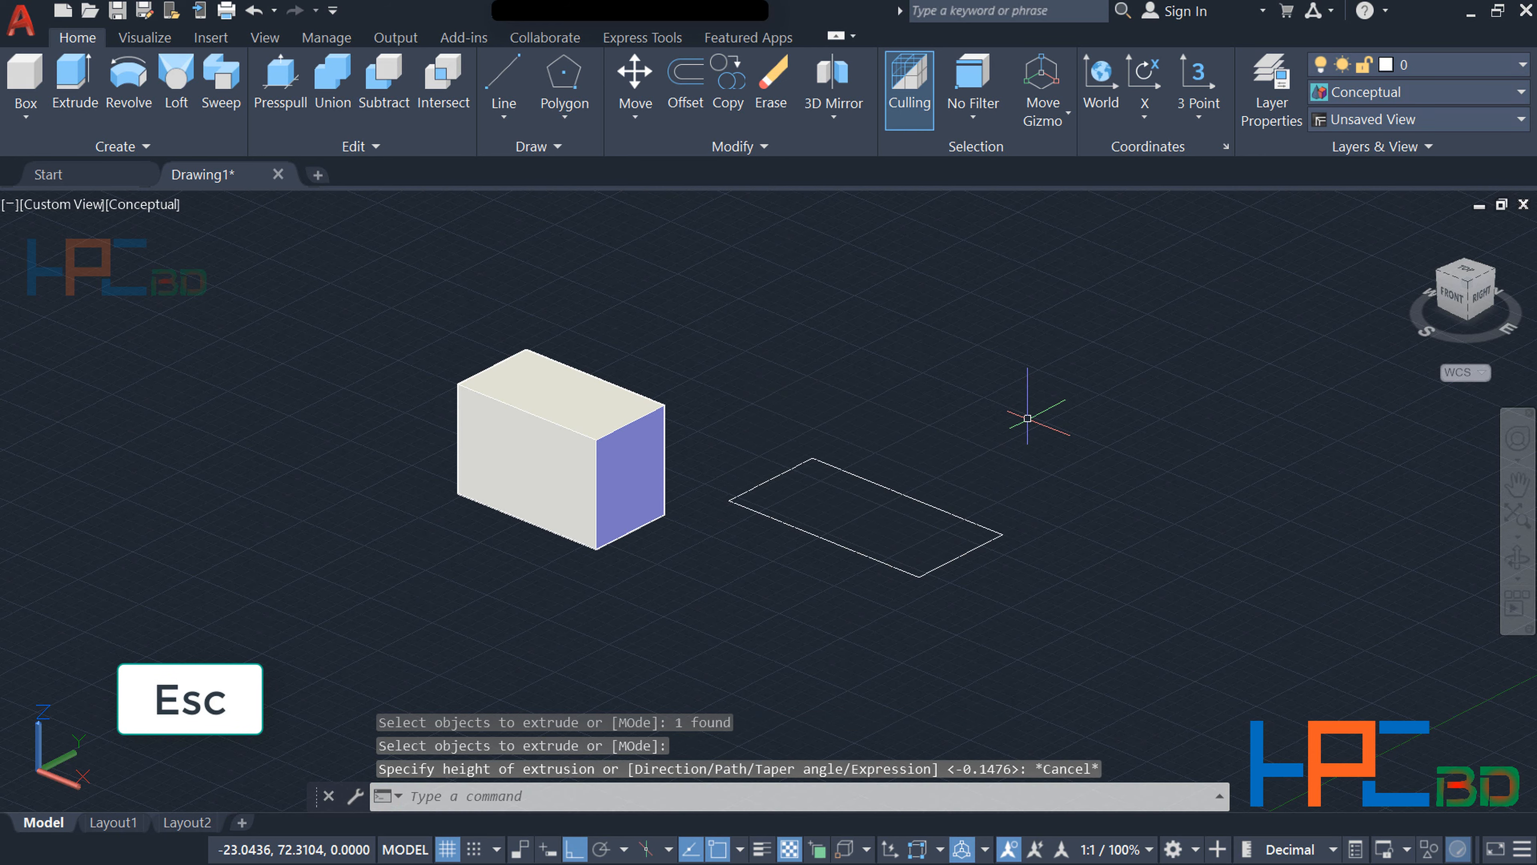
key("Escape")
key("Escape")
key("Escape")
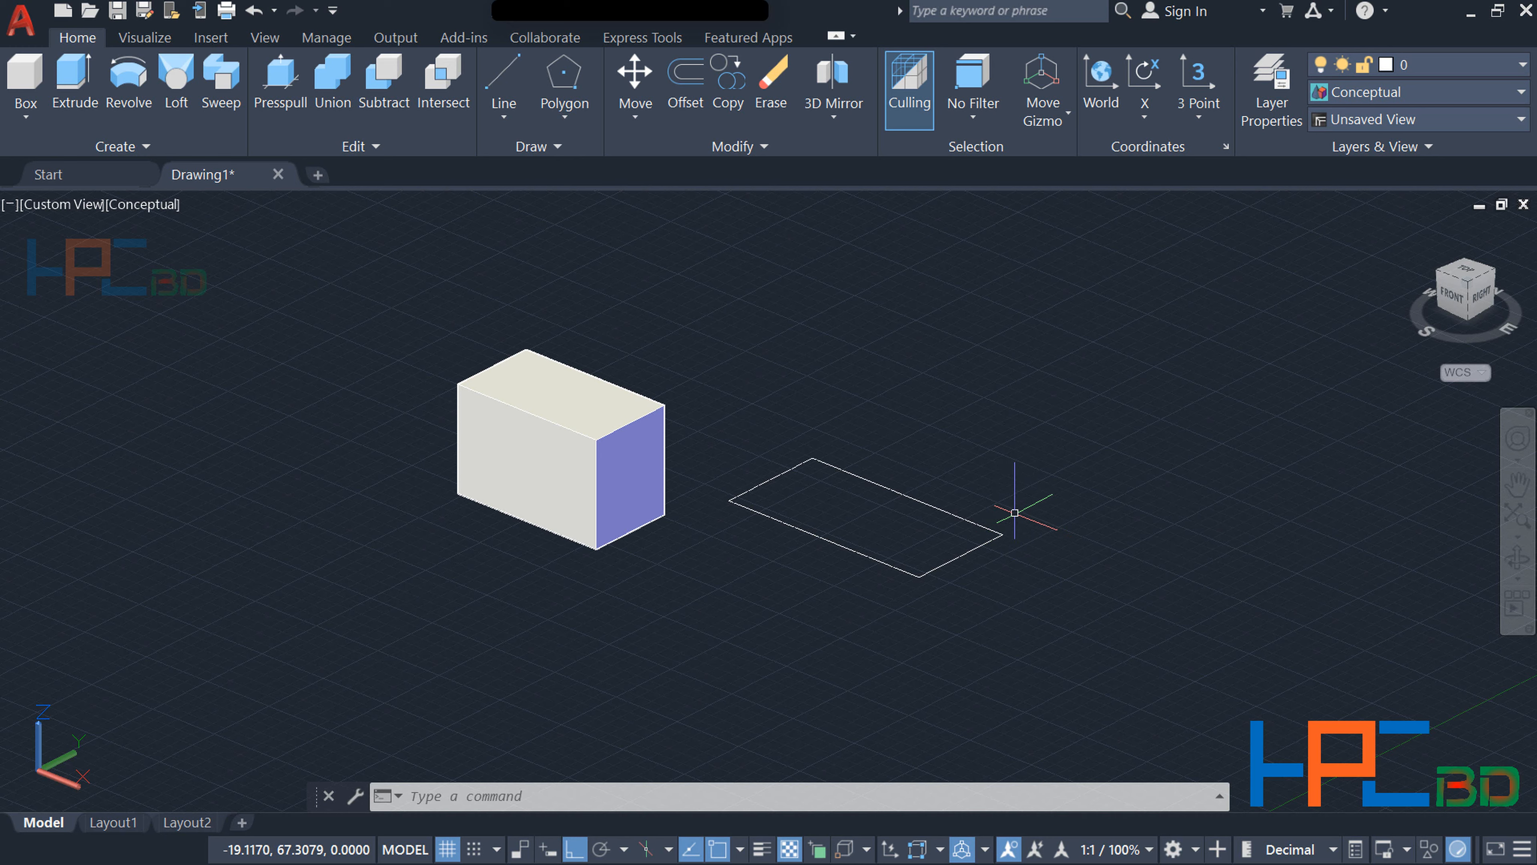
Draw a vertical line about 5.4 units long along +Z from the corner of the second rectangle farthest from the box
type("l")
key("Return")
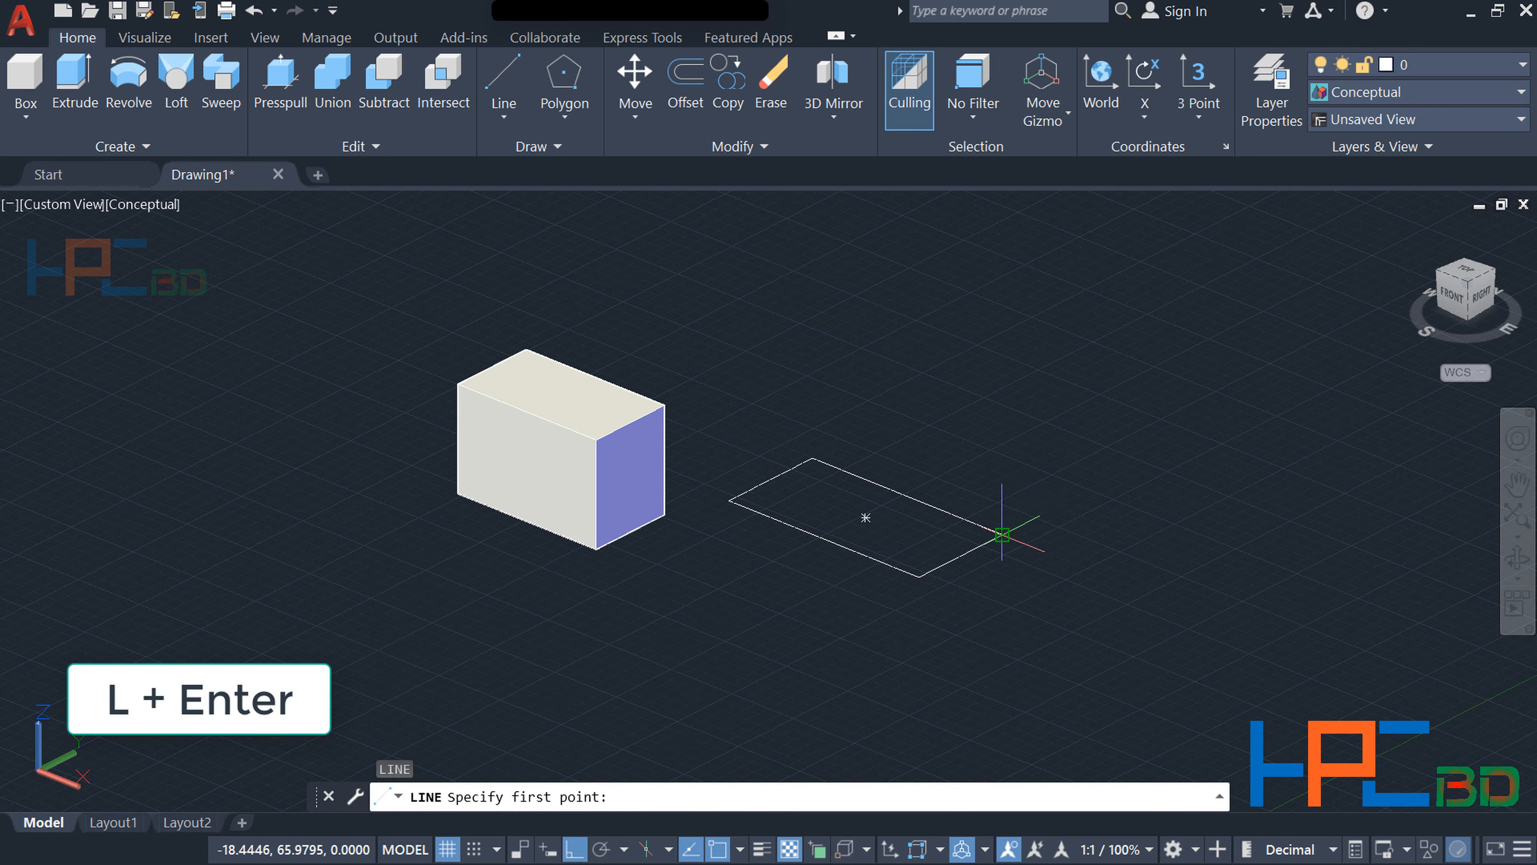
left_click(1003, 535)
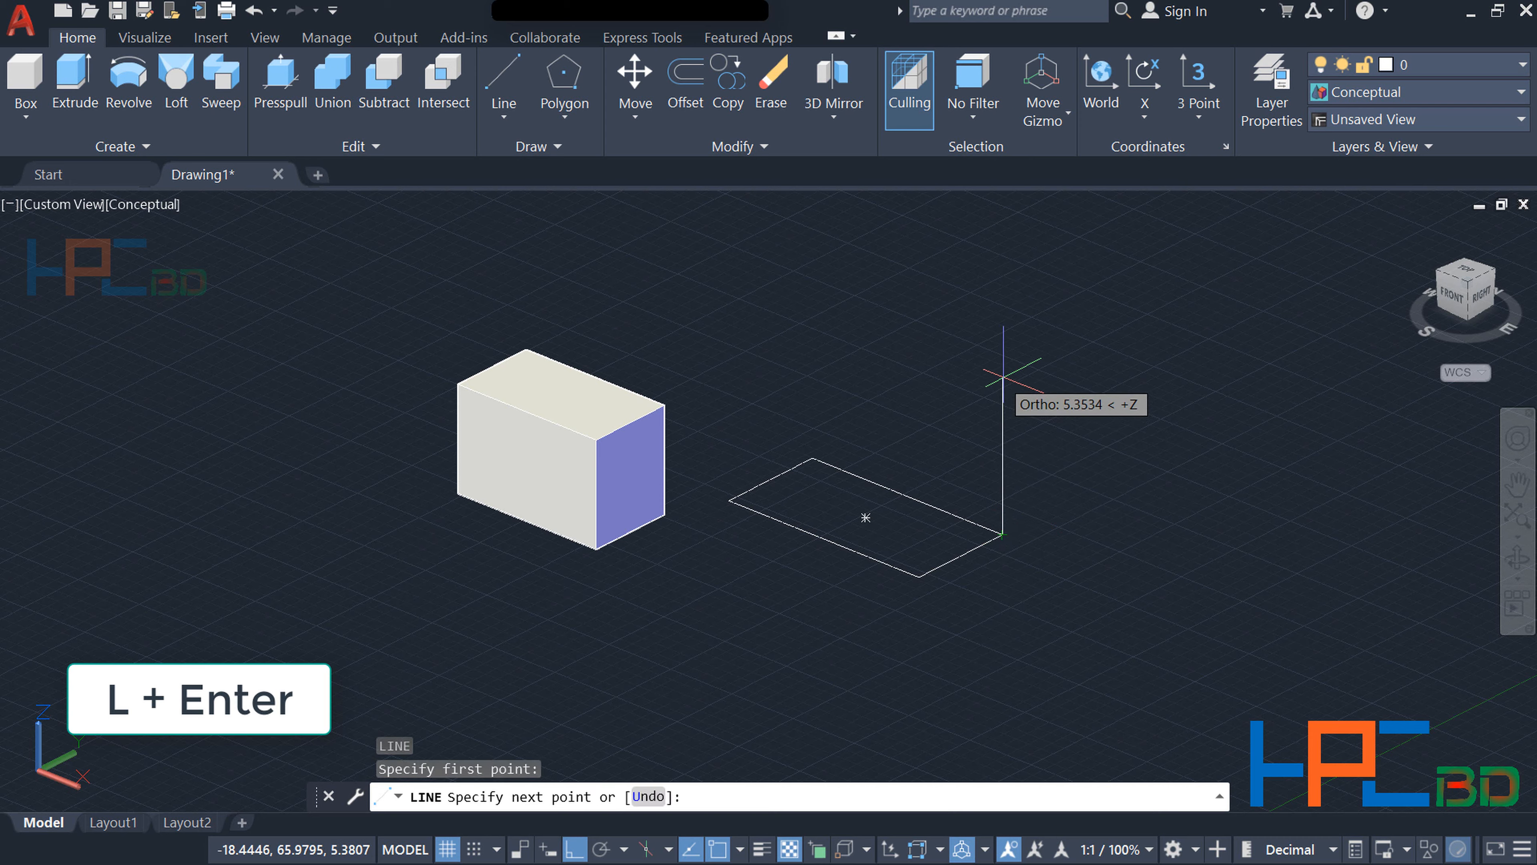
left_click(1002, 376)
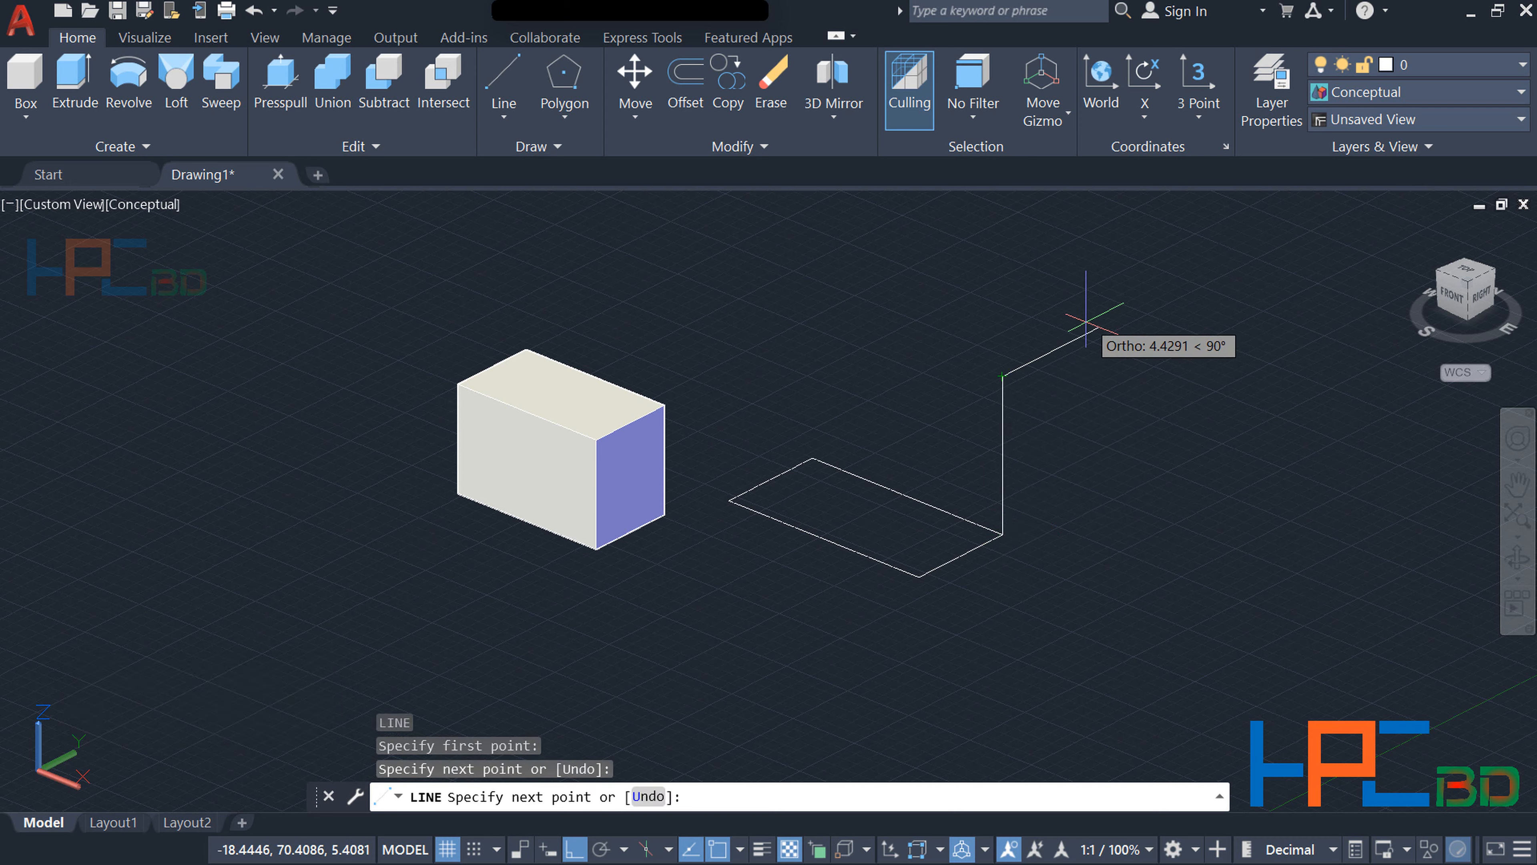
key("Return")
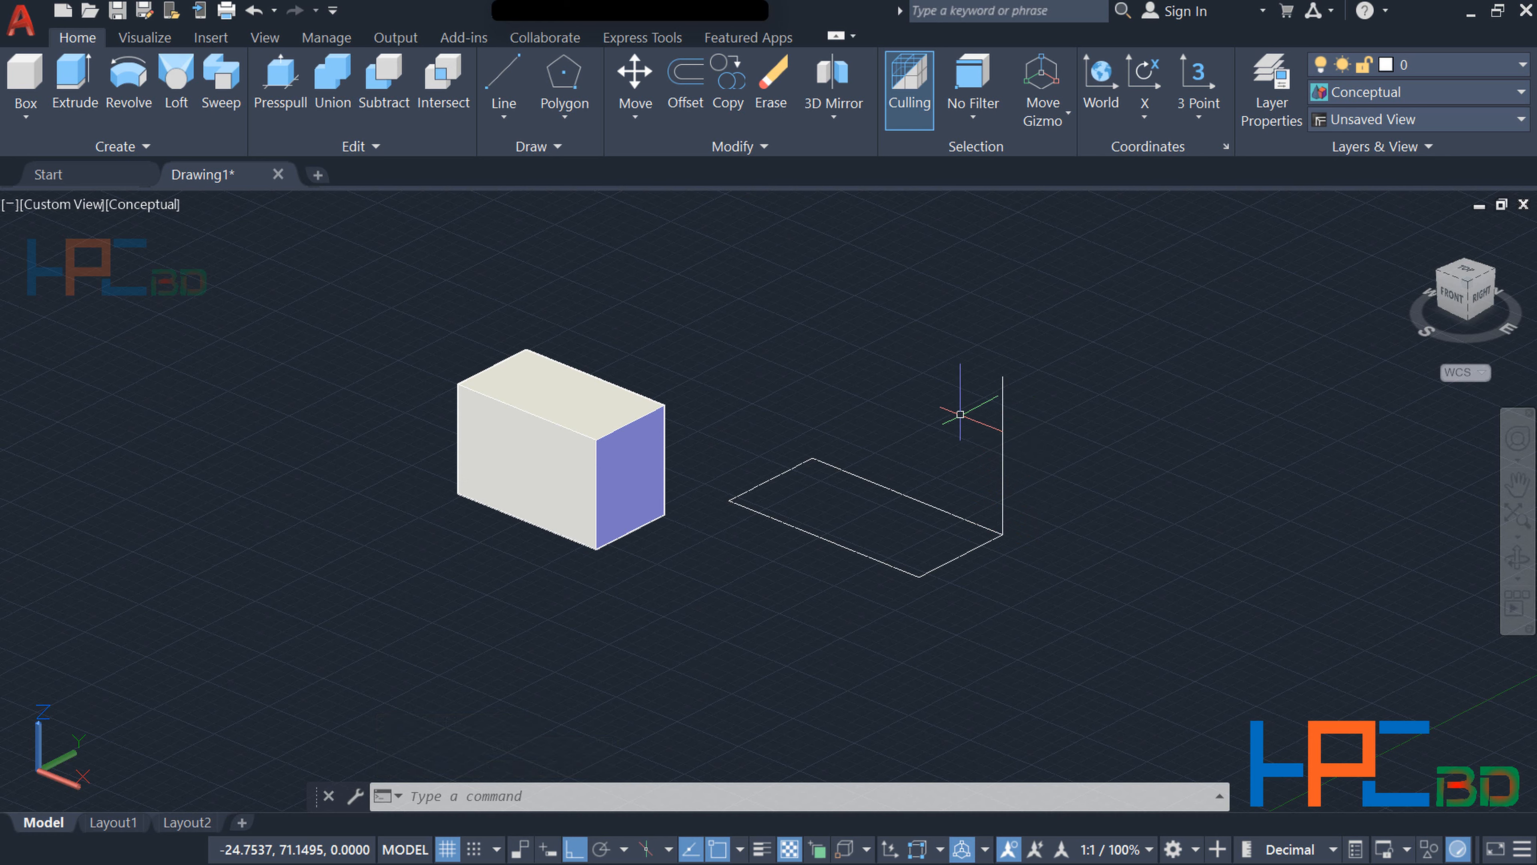
Extrude the second rectangle with the Path option, using the vertical line at its corner as the path
type("EXT")
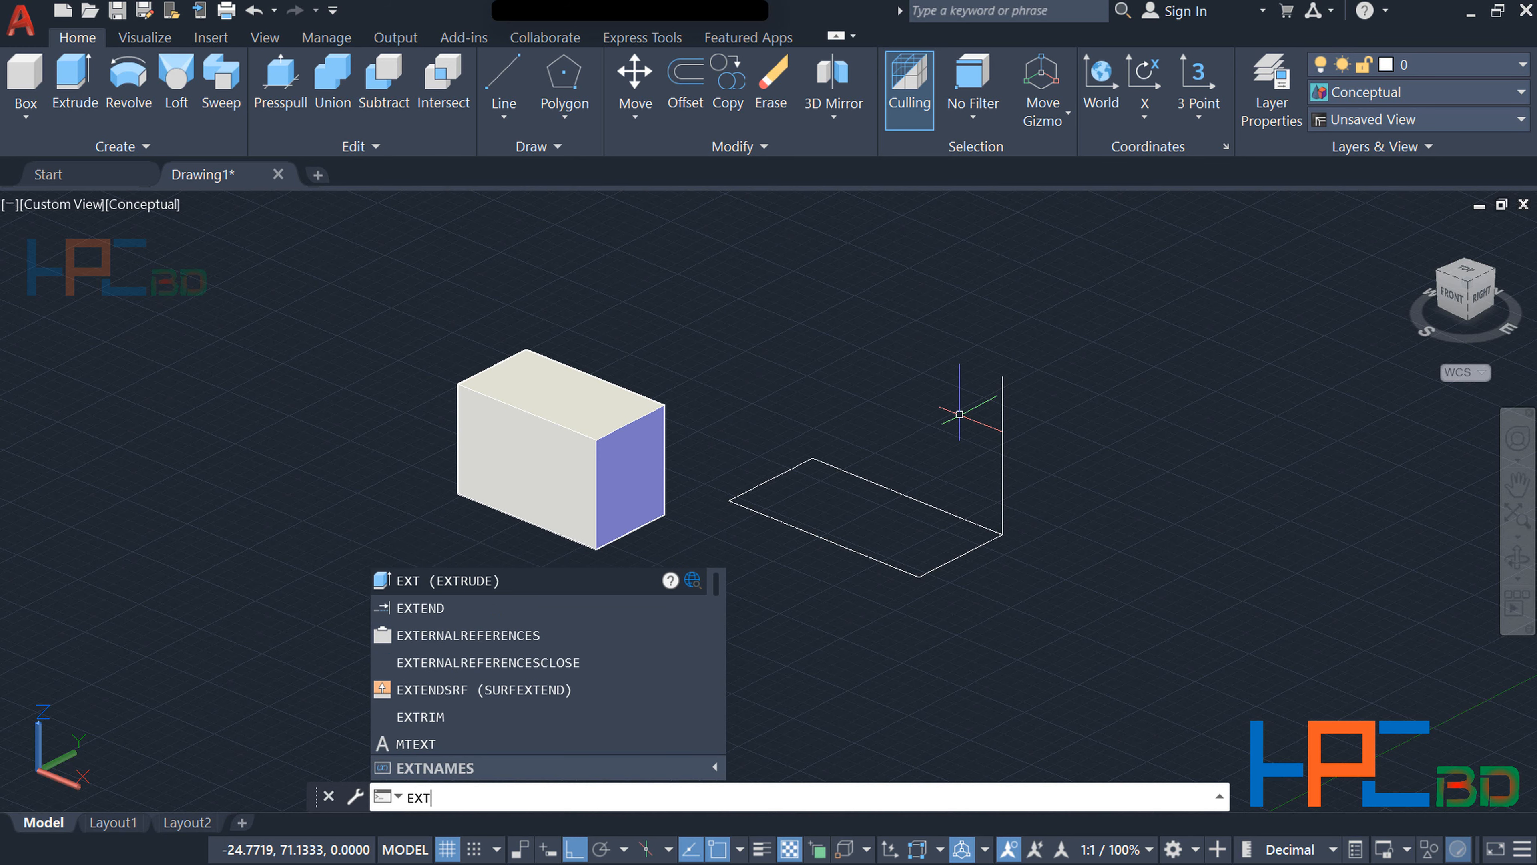
key("Return")
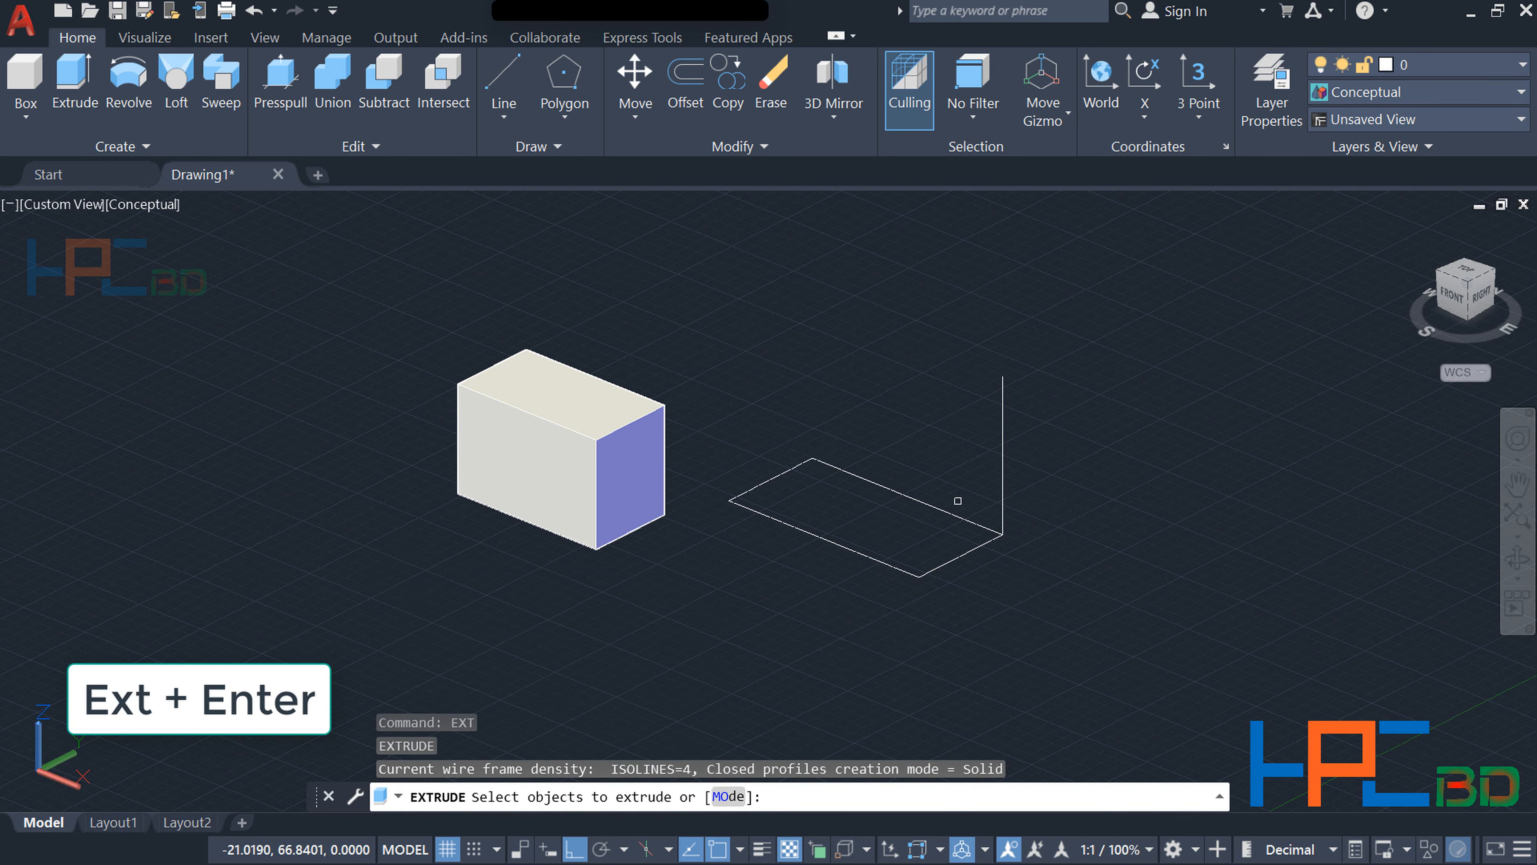
left_click(954, 513)
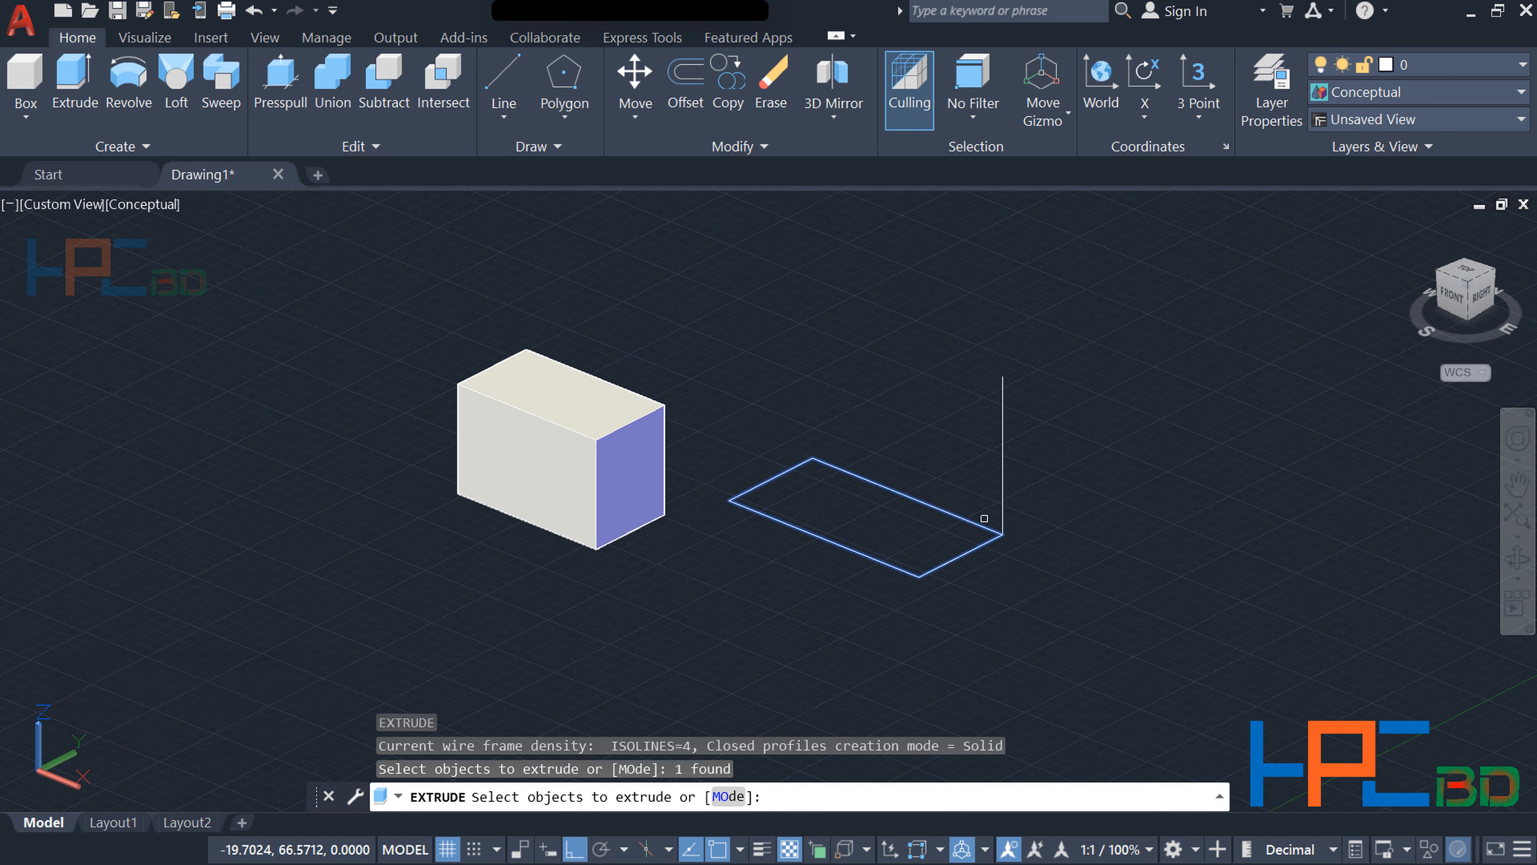
key("Return")
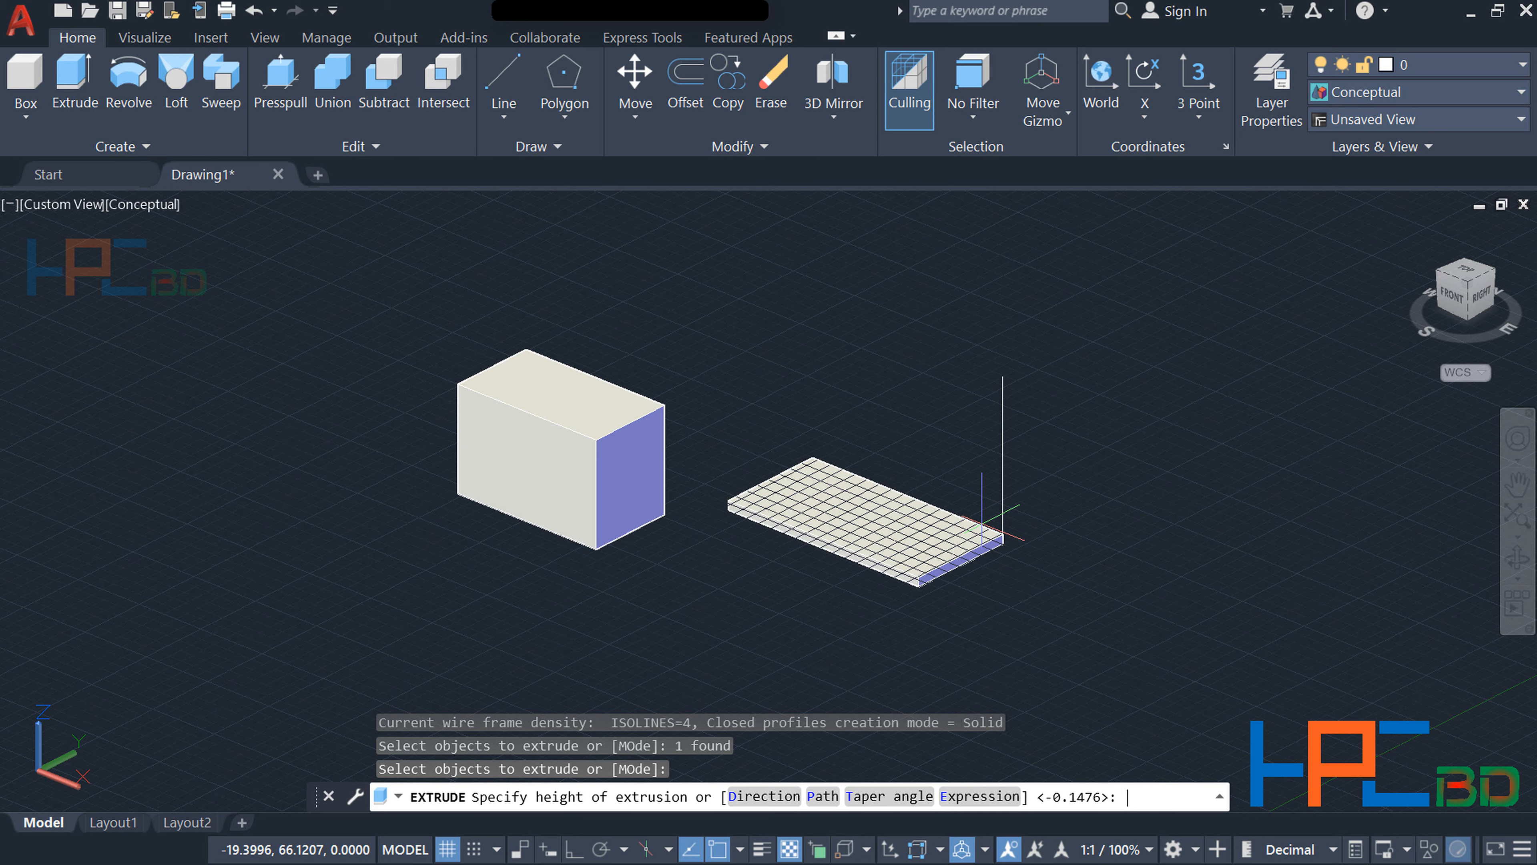
key("Return")
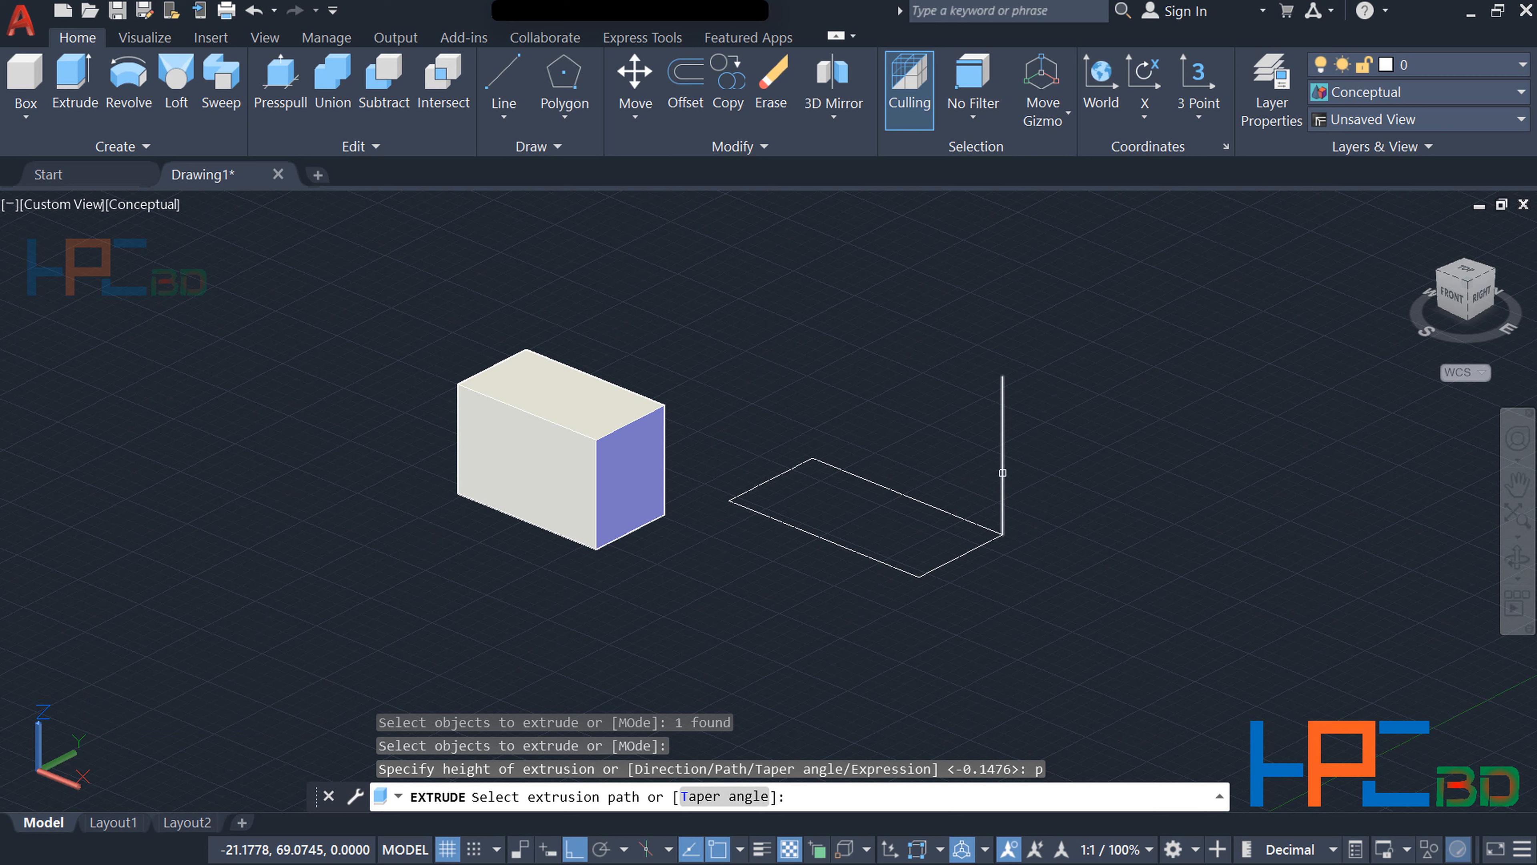
left_click(1002, 472)
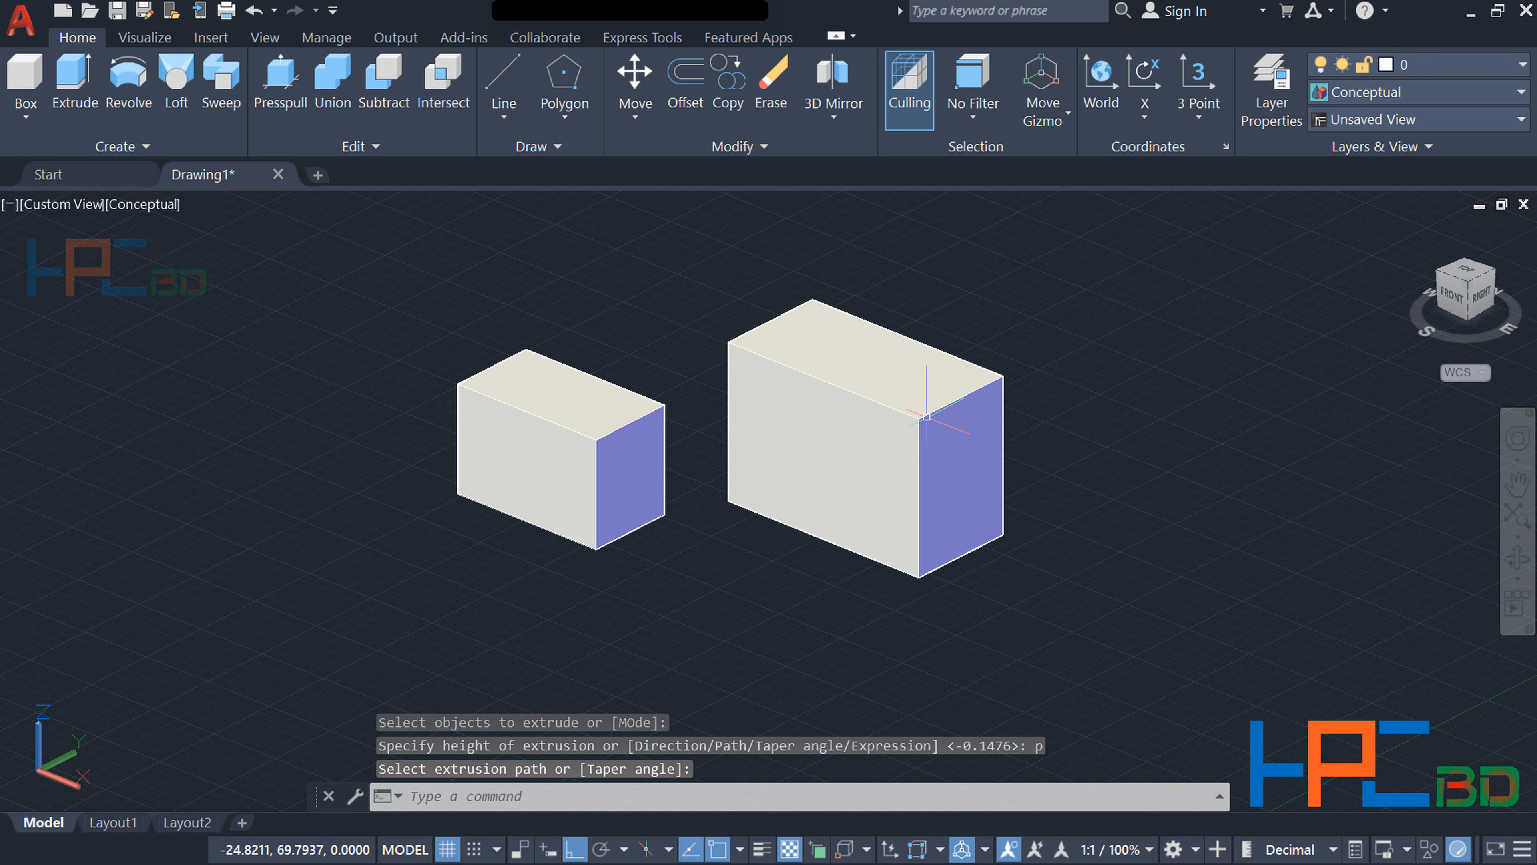
scroll(1005, 478, "down", 2)
middle_click_drag(944, 482, 866, 495)
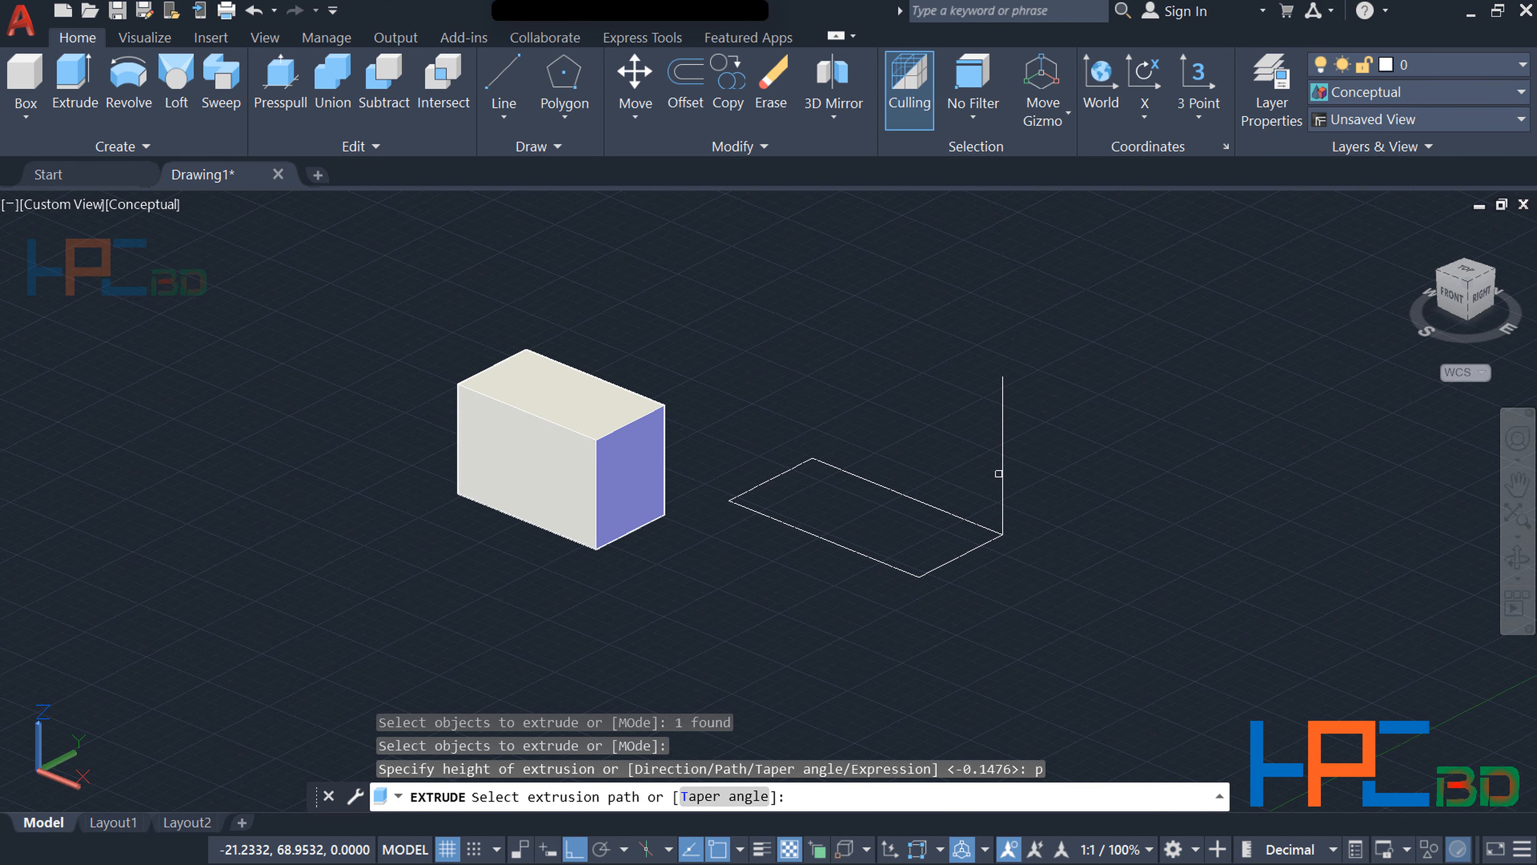
left_click(1002, 473)
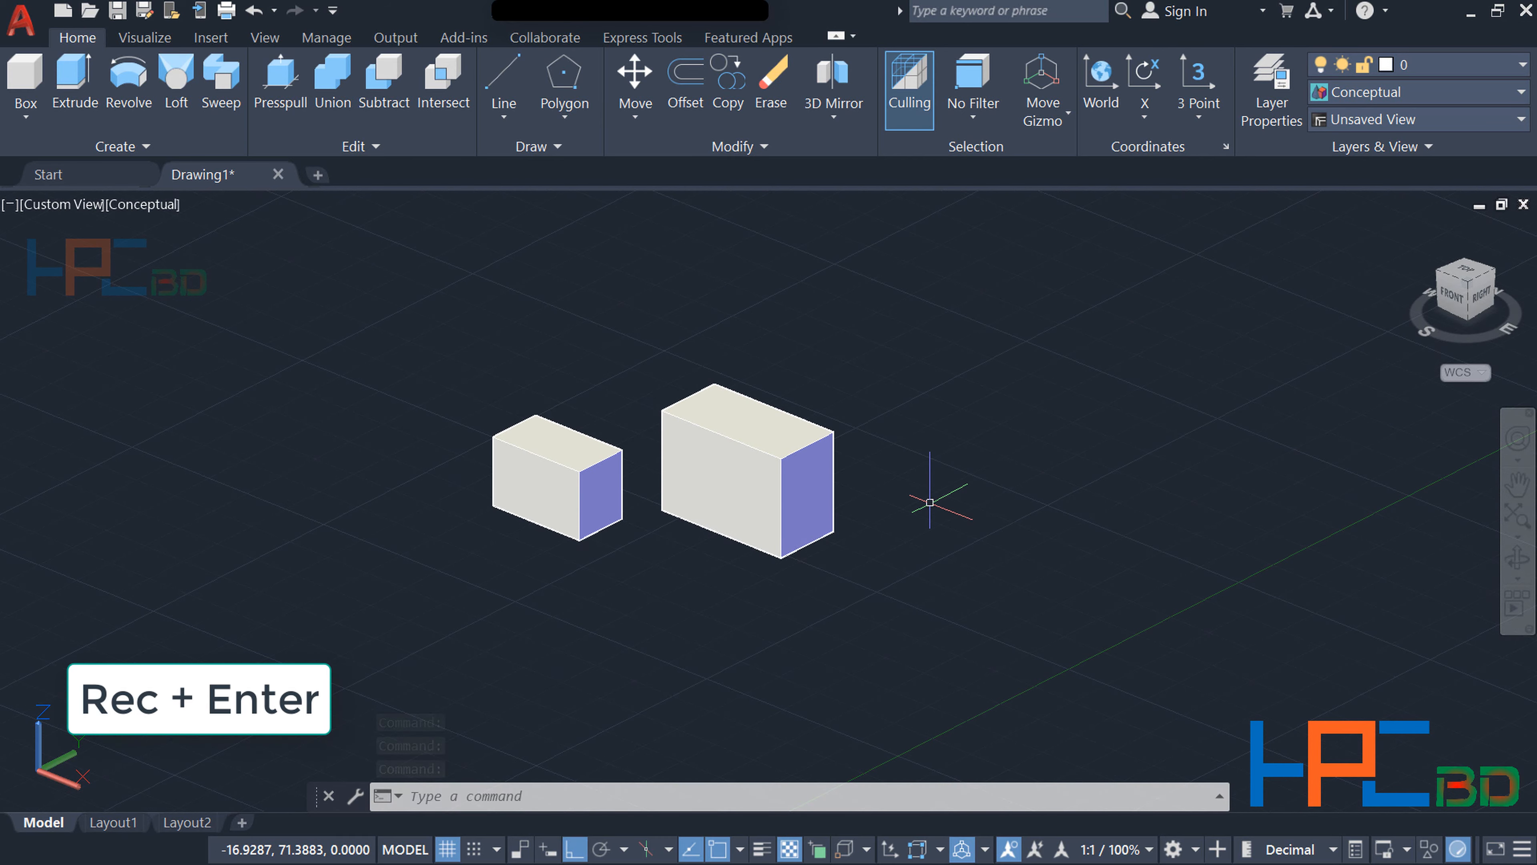
Draw a third rectangle of about 10.3 by 5.8 units on the ground plane beside the larger box
type("r")
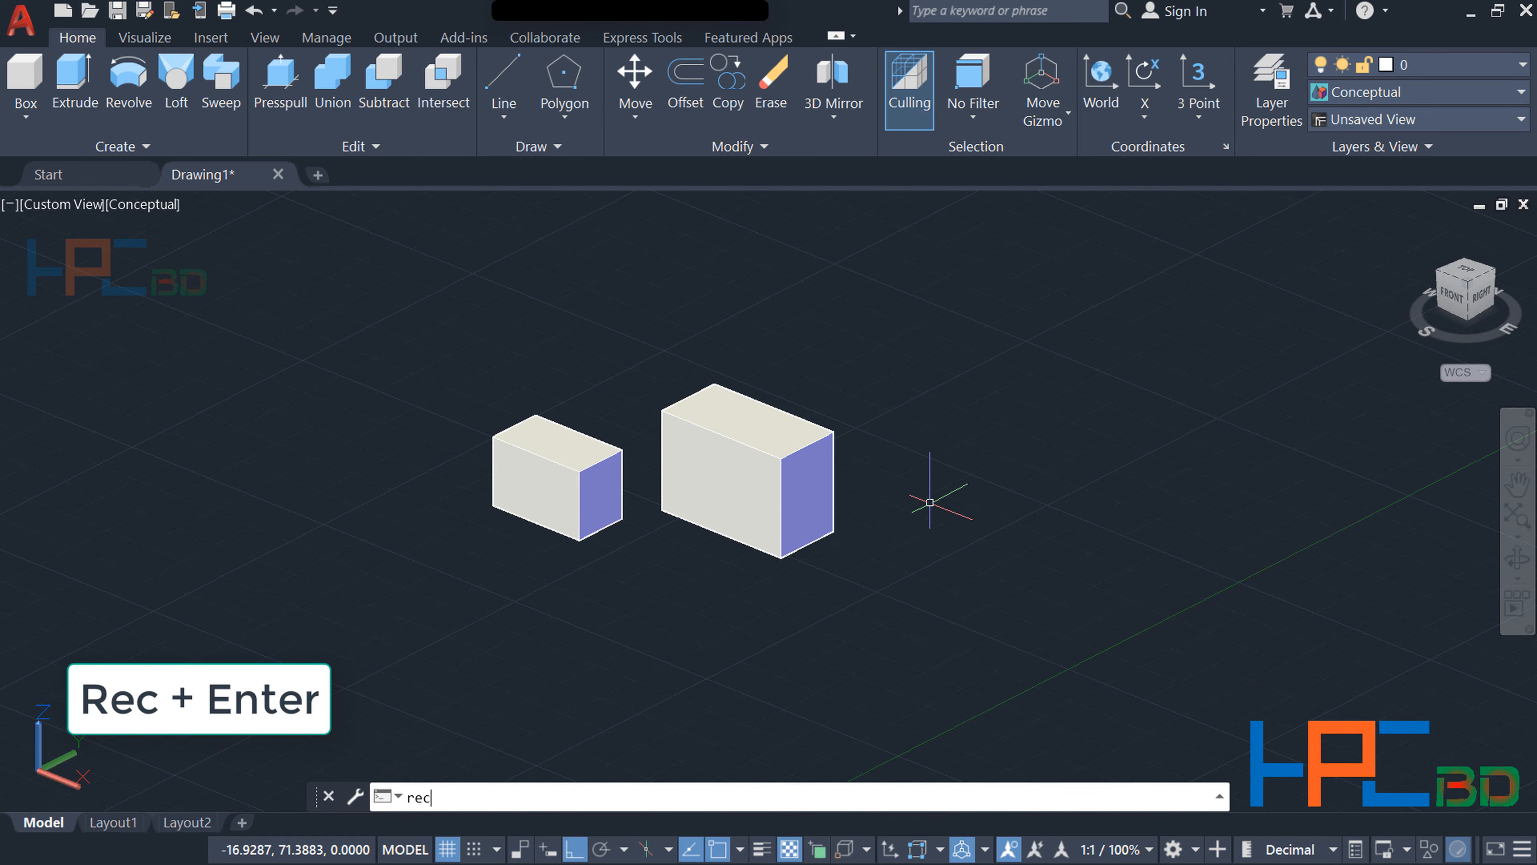
type("ec")
key("Return")
left_click(929, 502)
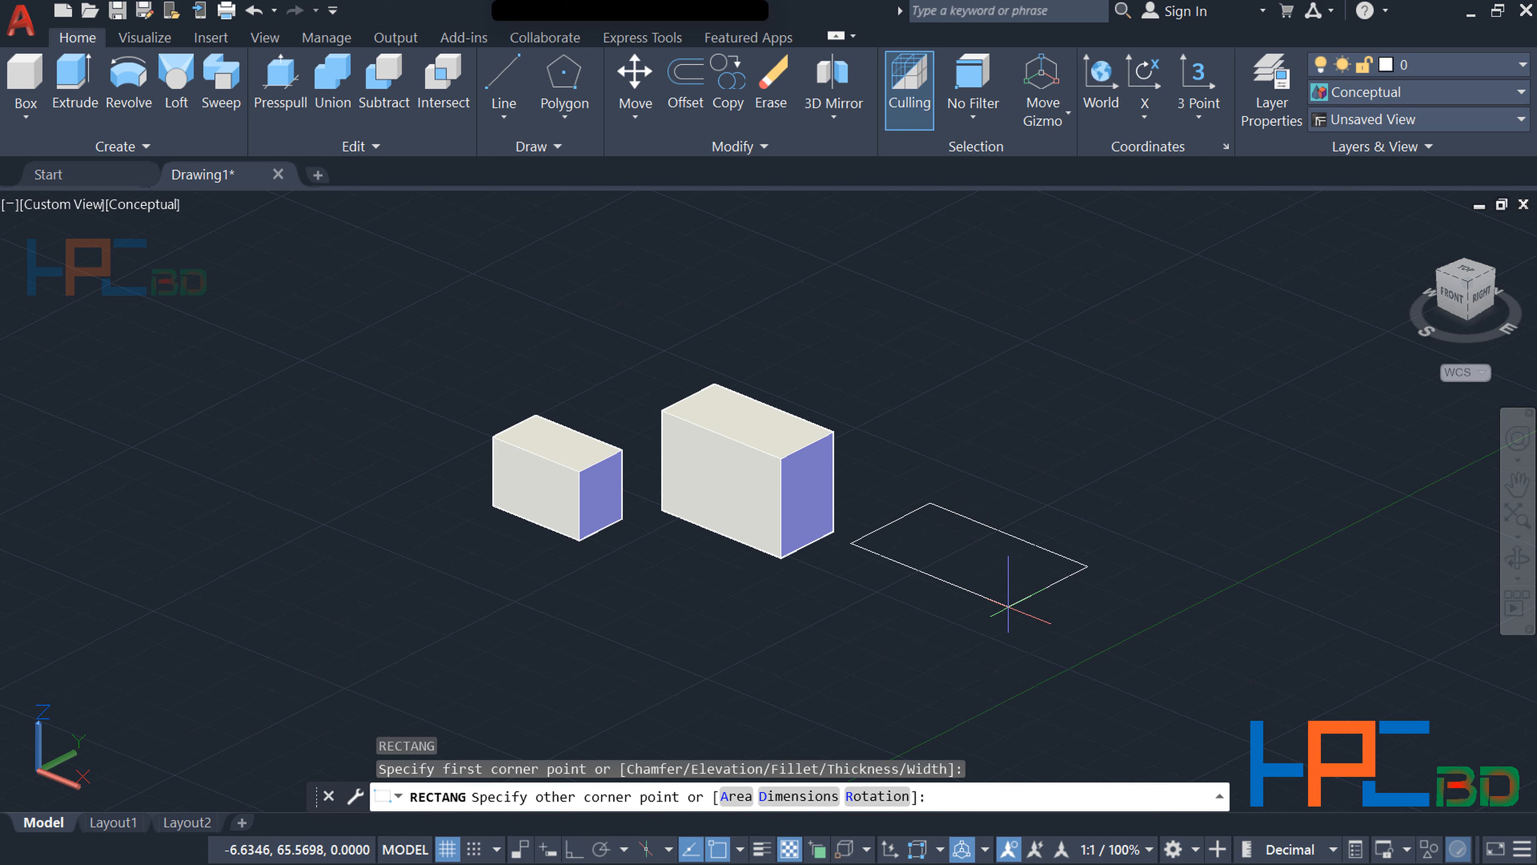
left_click(1008, 604)
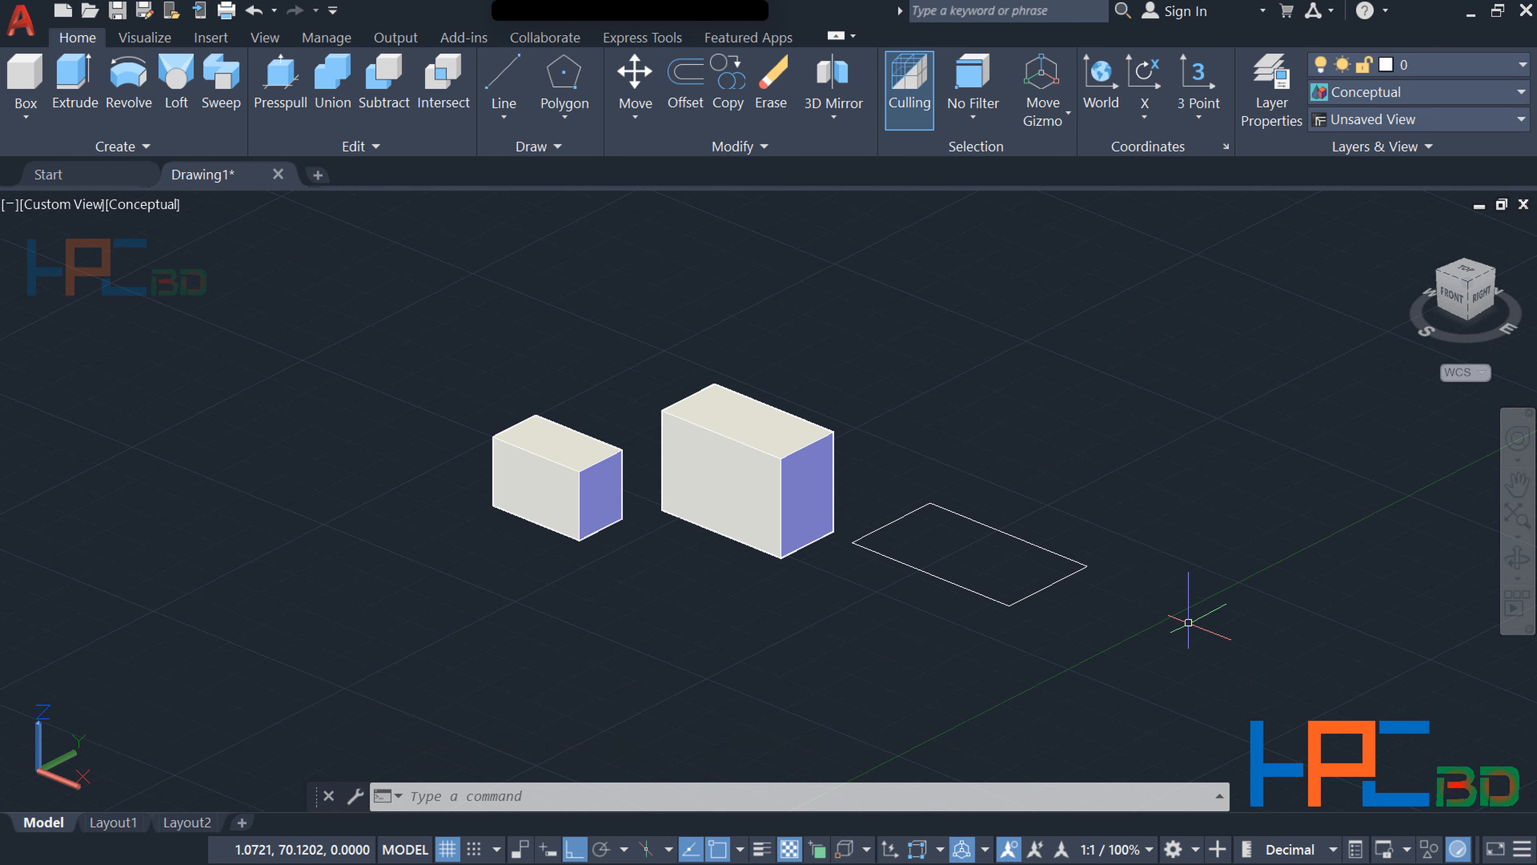
Draw a two-segment line from the third rectangle's outer corner, about 8.4 units up along +Z and about 11.7 units along +Y
type("l")
key("Return")
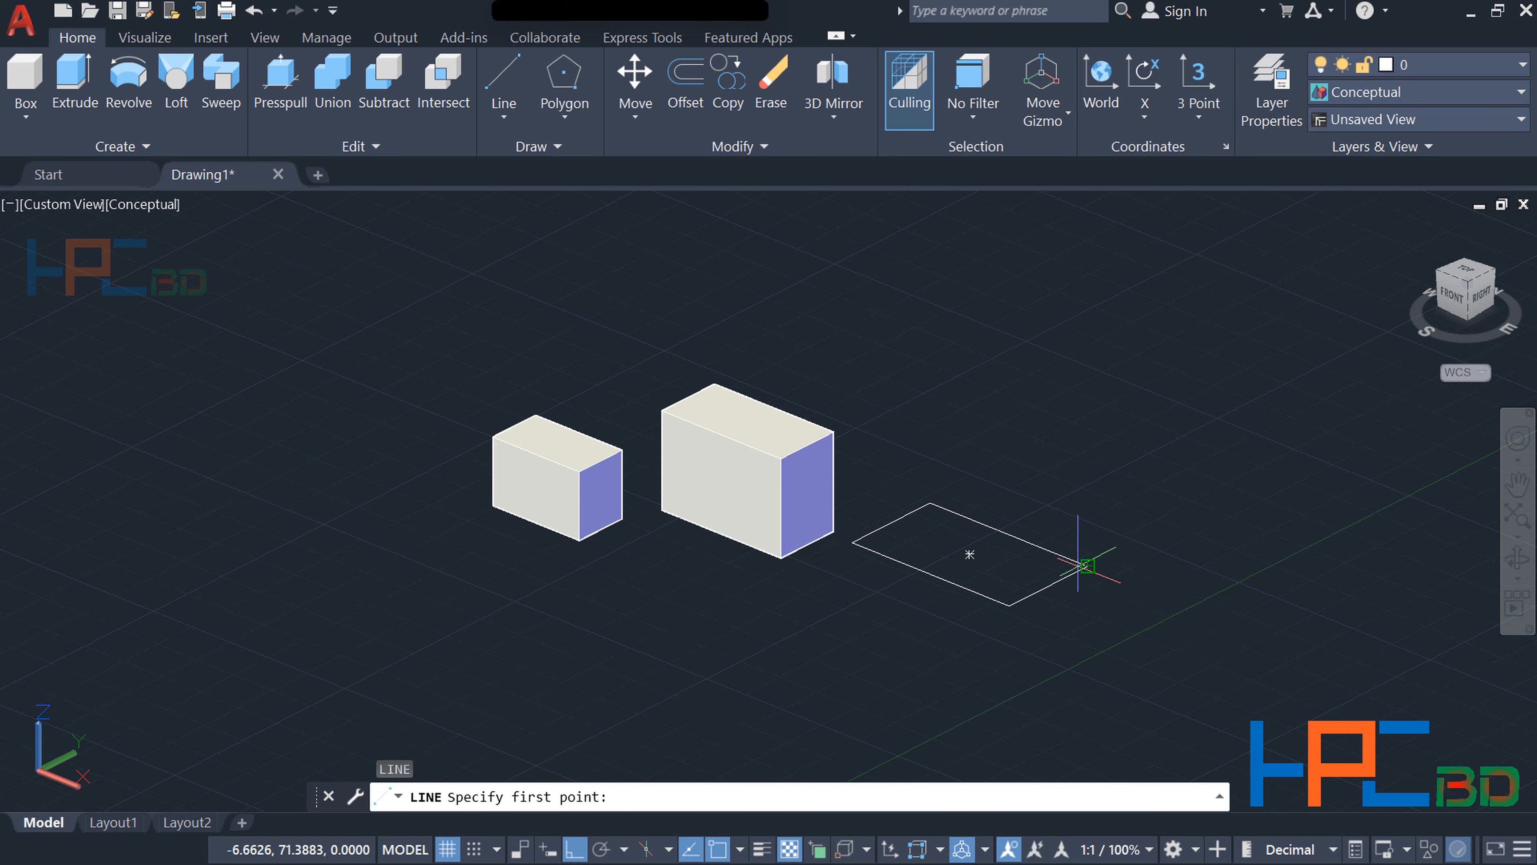
left_click(1083, 566)
left_click(1088, 412)
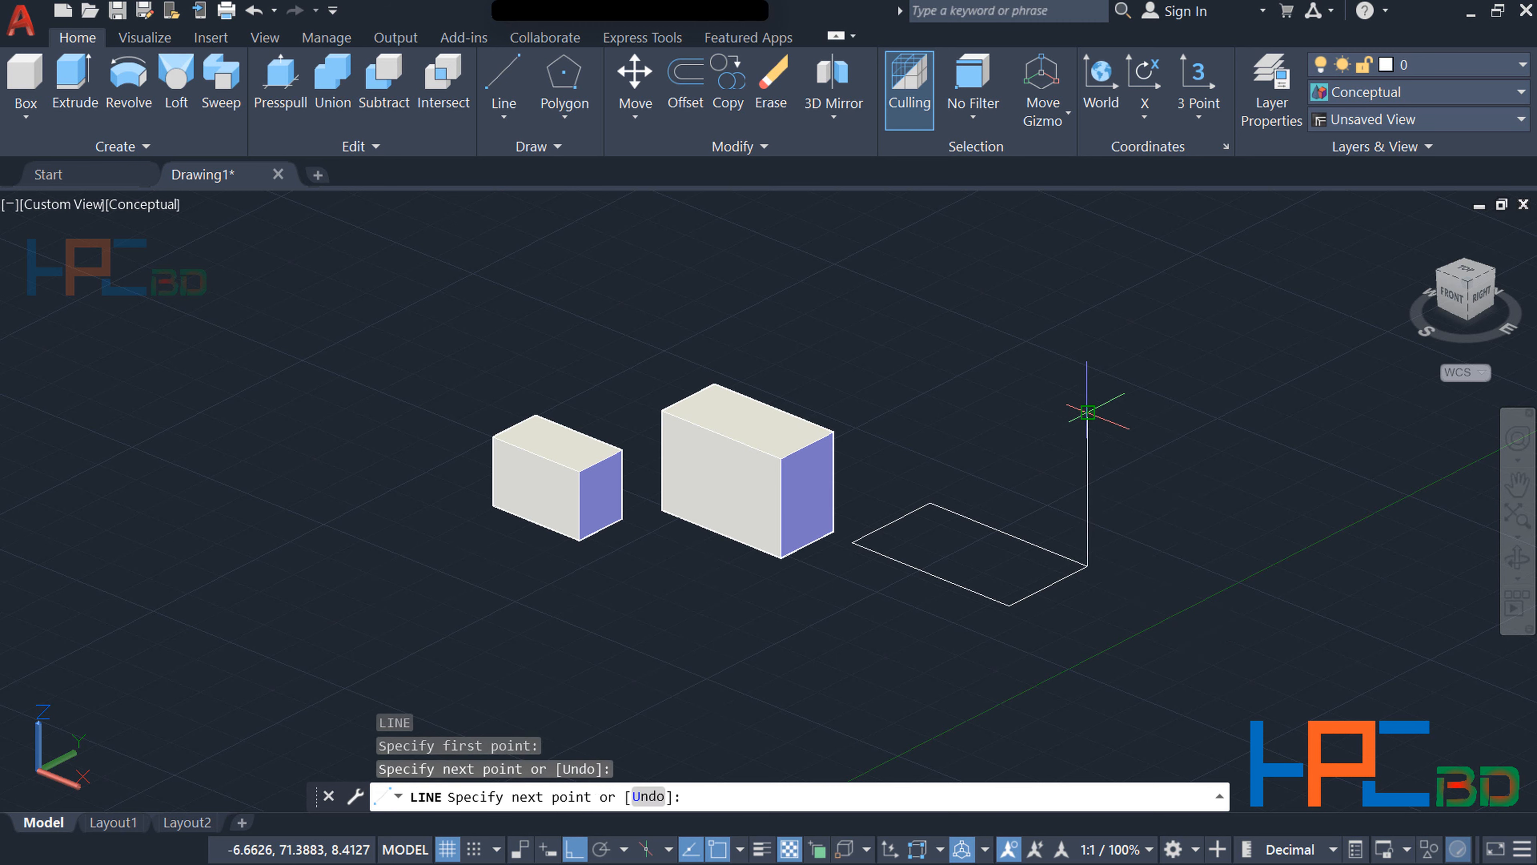
left_click(1205, 351)
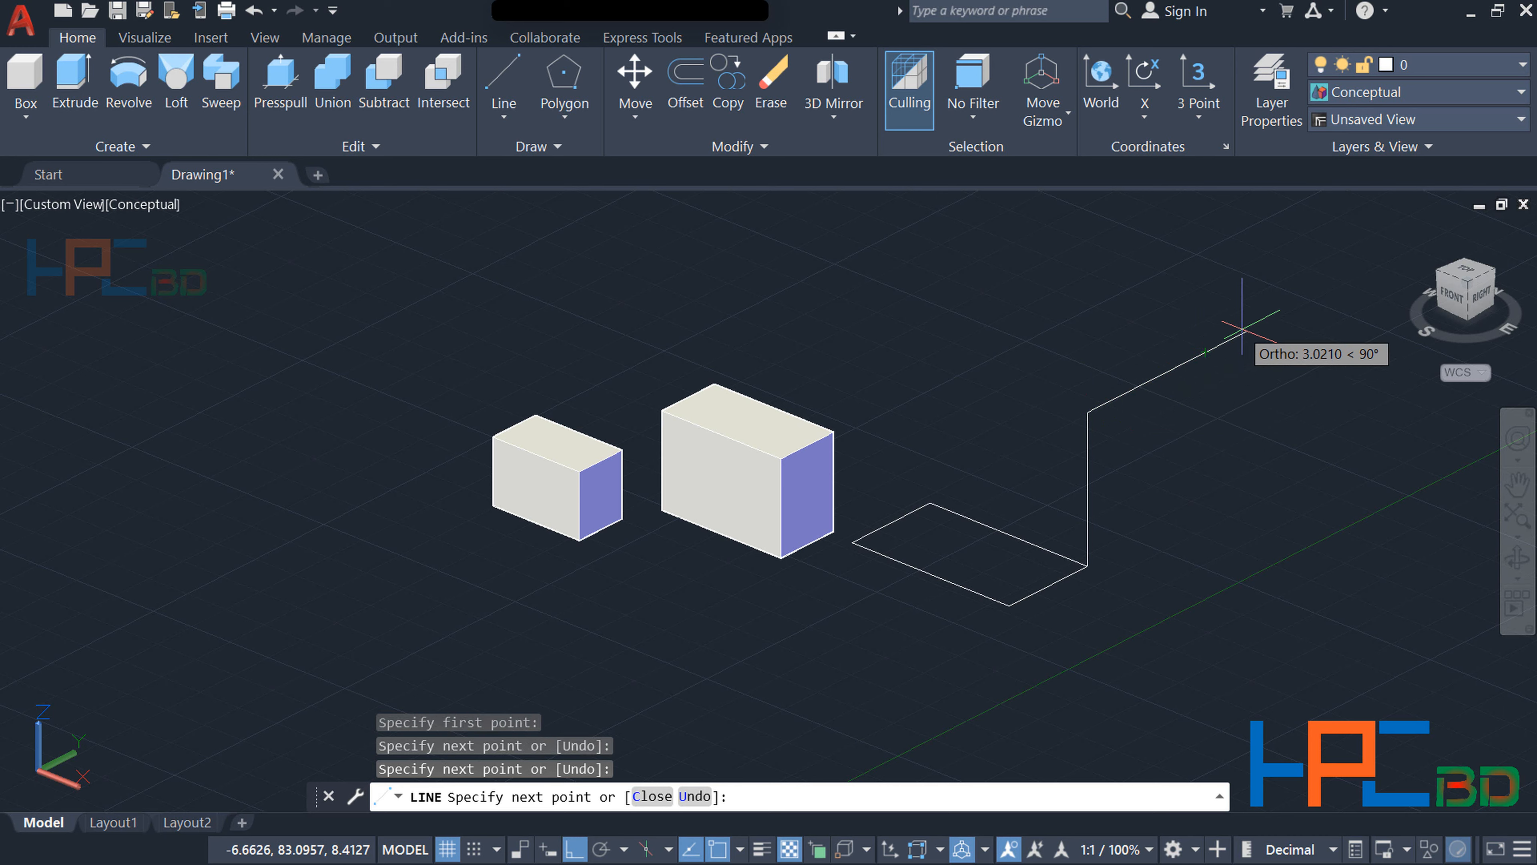
key("Return")
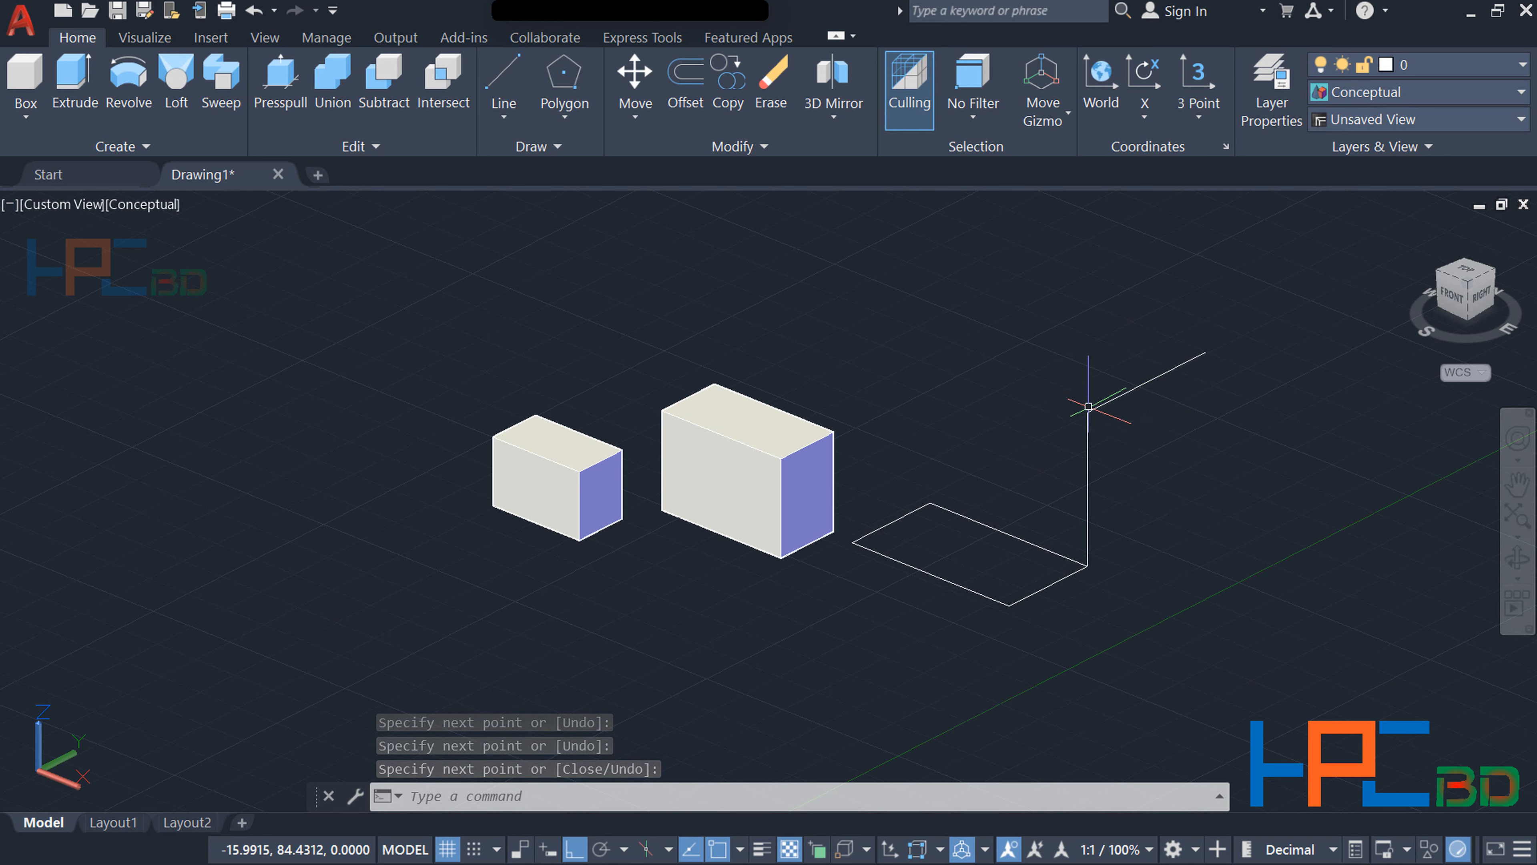
Select the two path lines individually to check whether they are separate objects, and clear the selection
left_click(1115, 392)
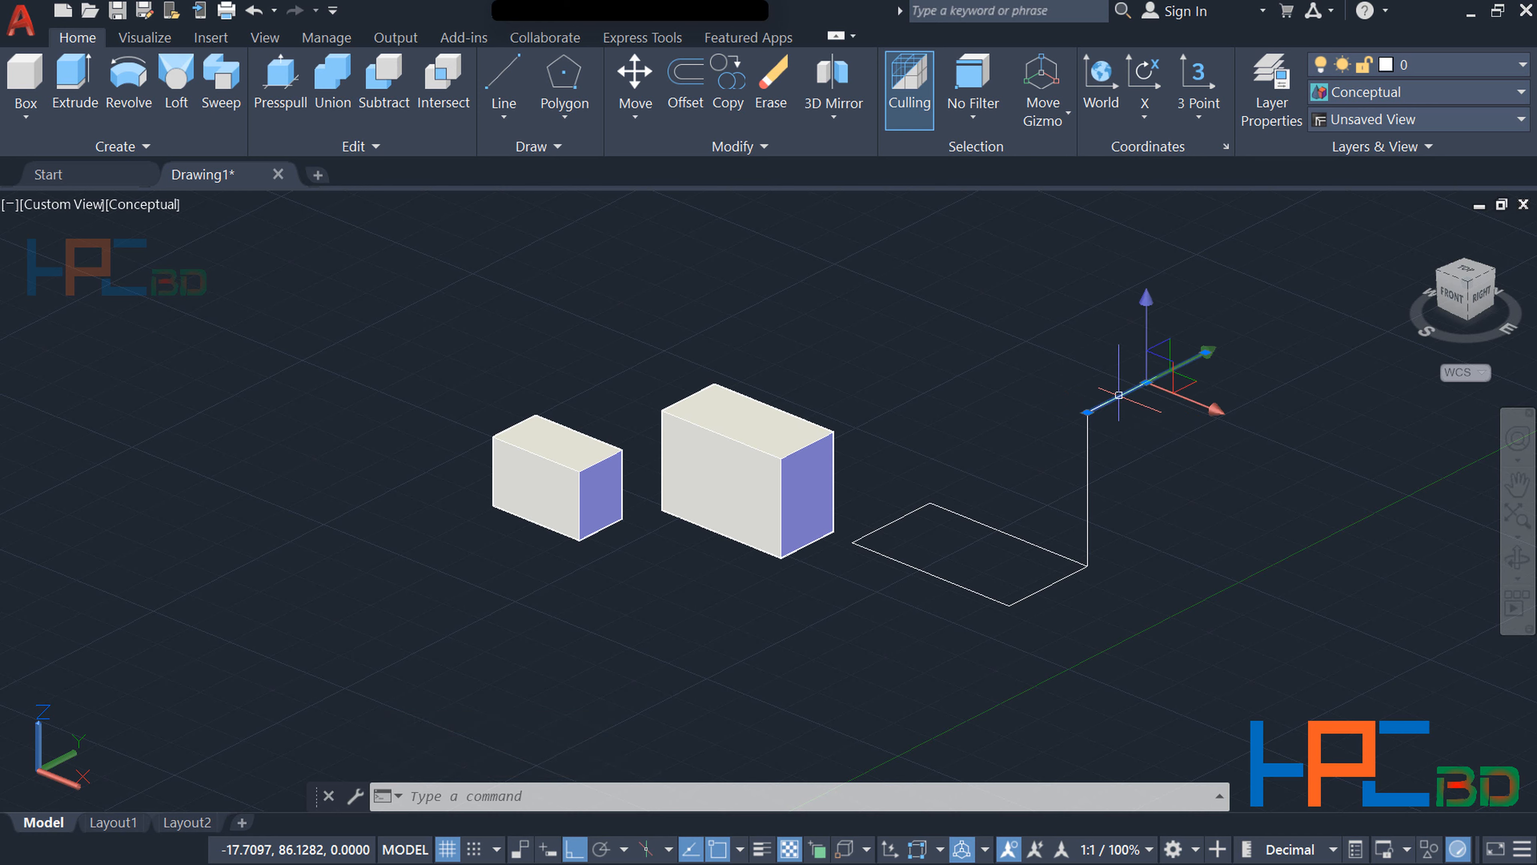
left_click(1088, 458)
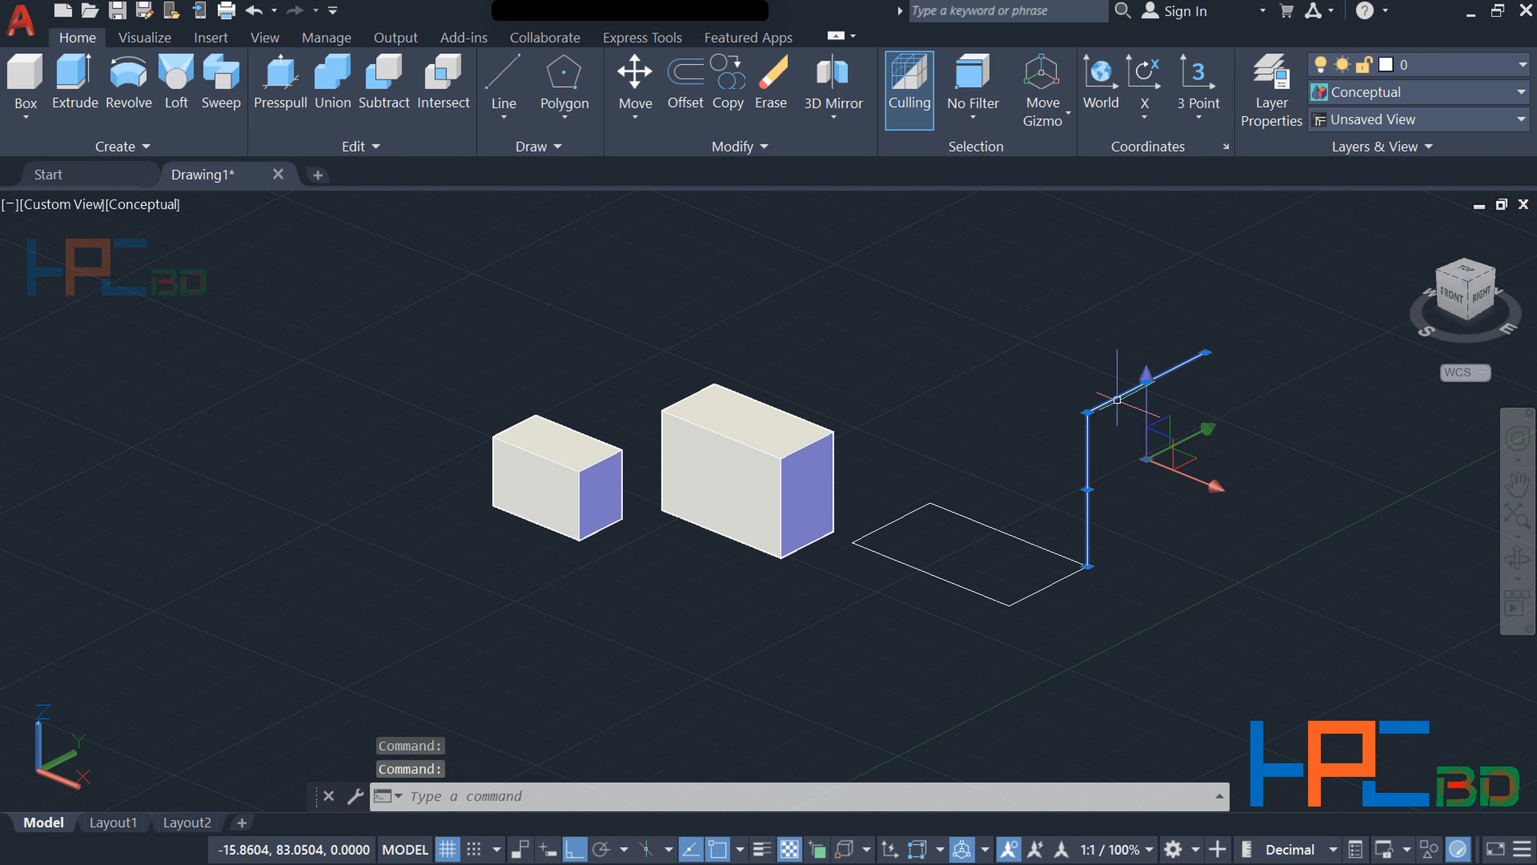
key("Escape")
key("Escape")
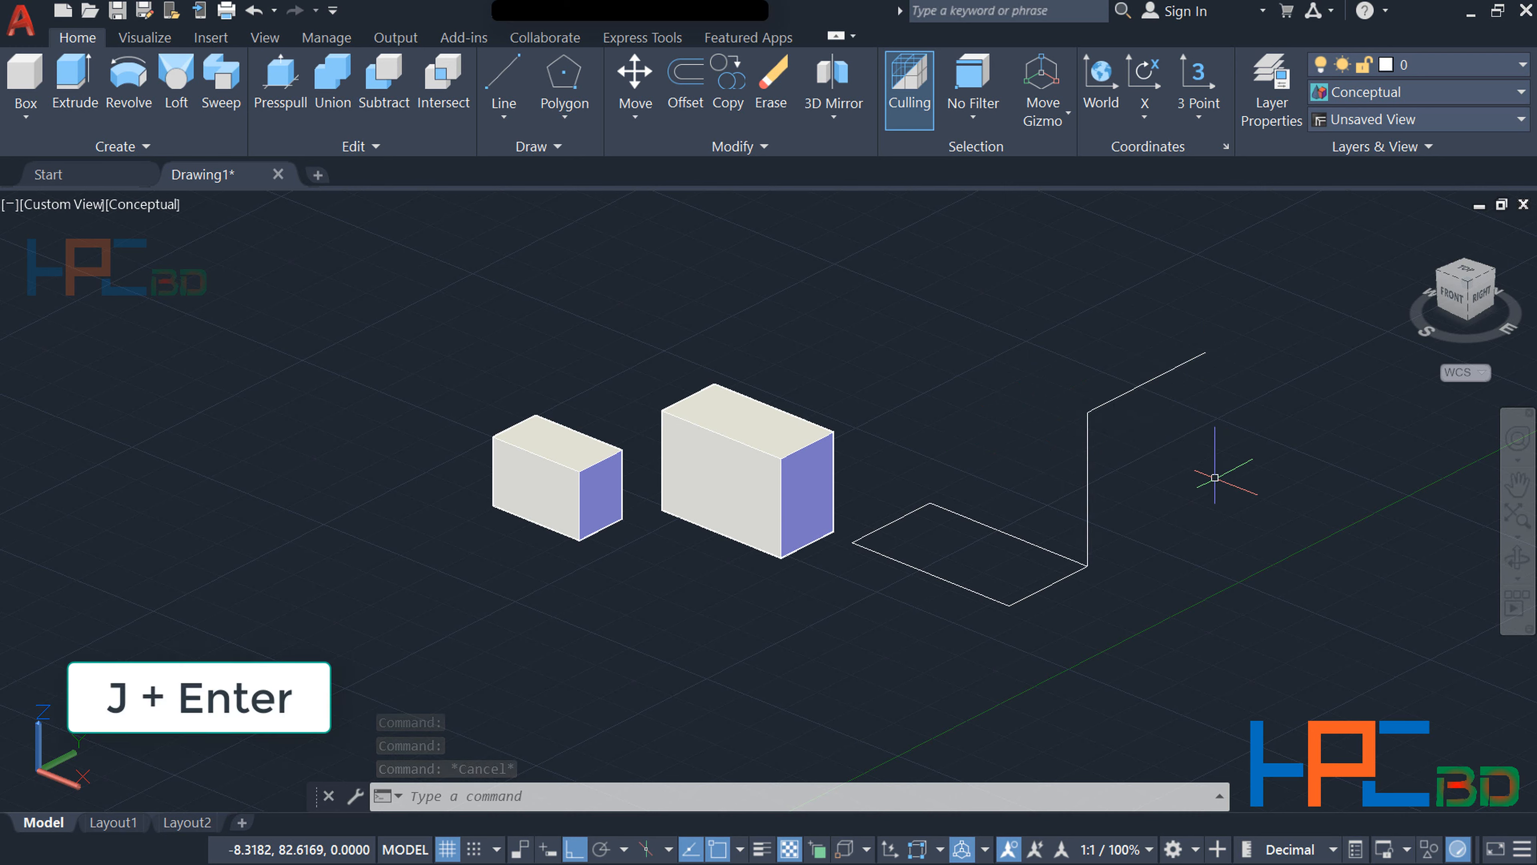
Join the horizontal and vertical path lines into a single 3D polyline
type("j")
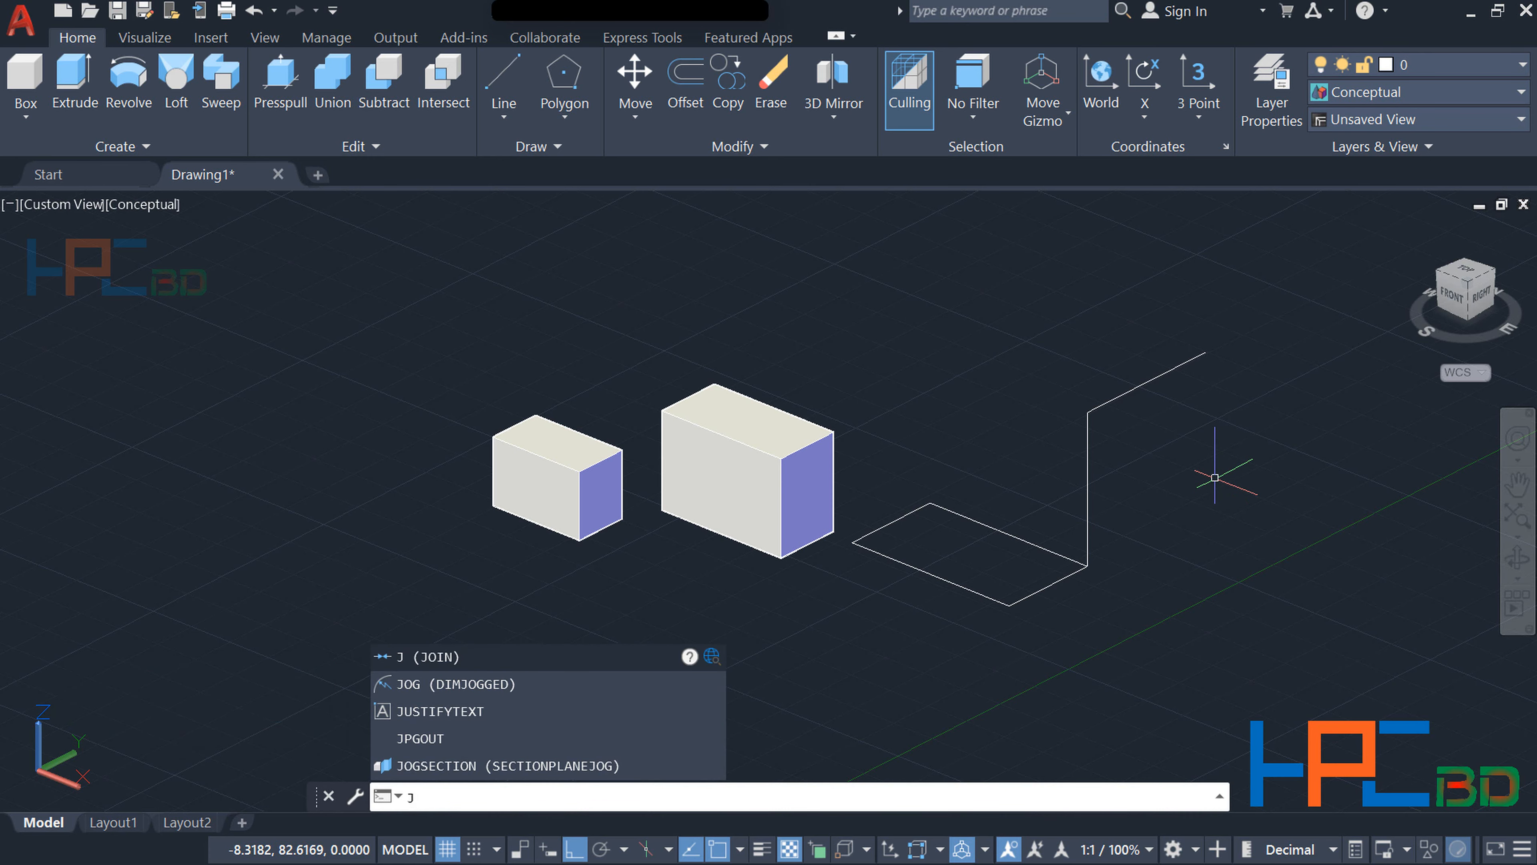
key("Return")
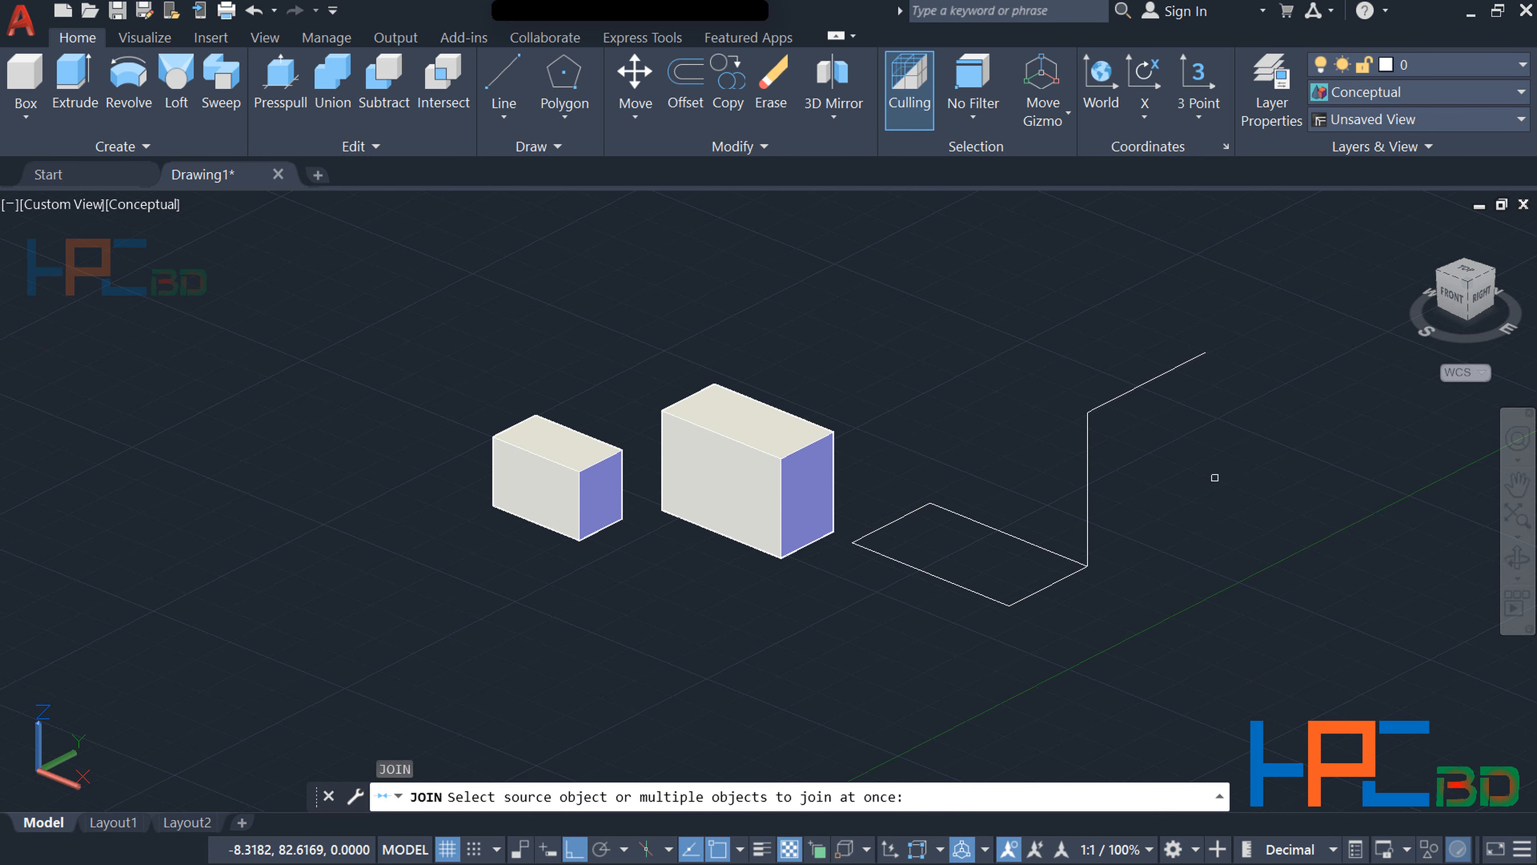
left_click(1122, 395)
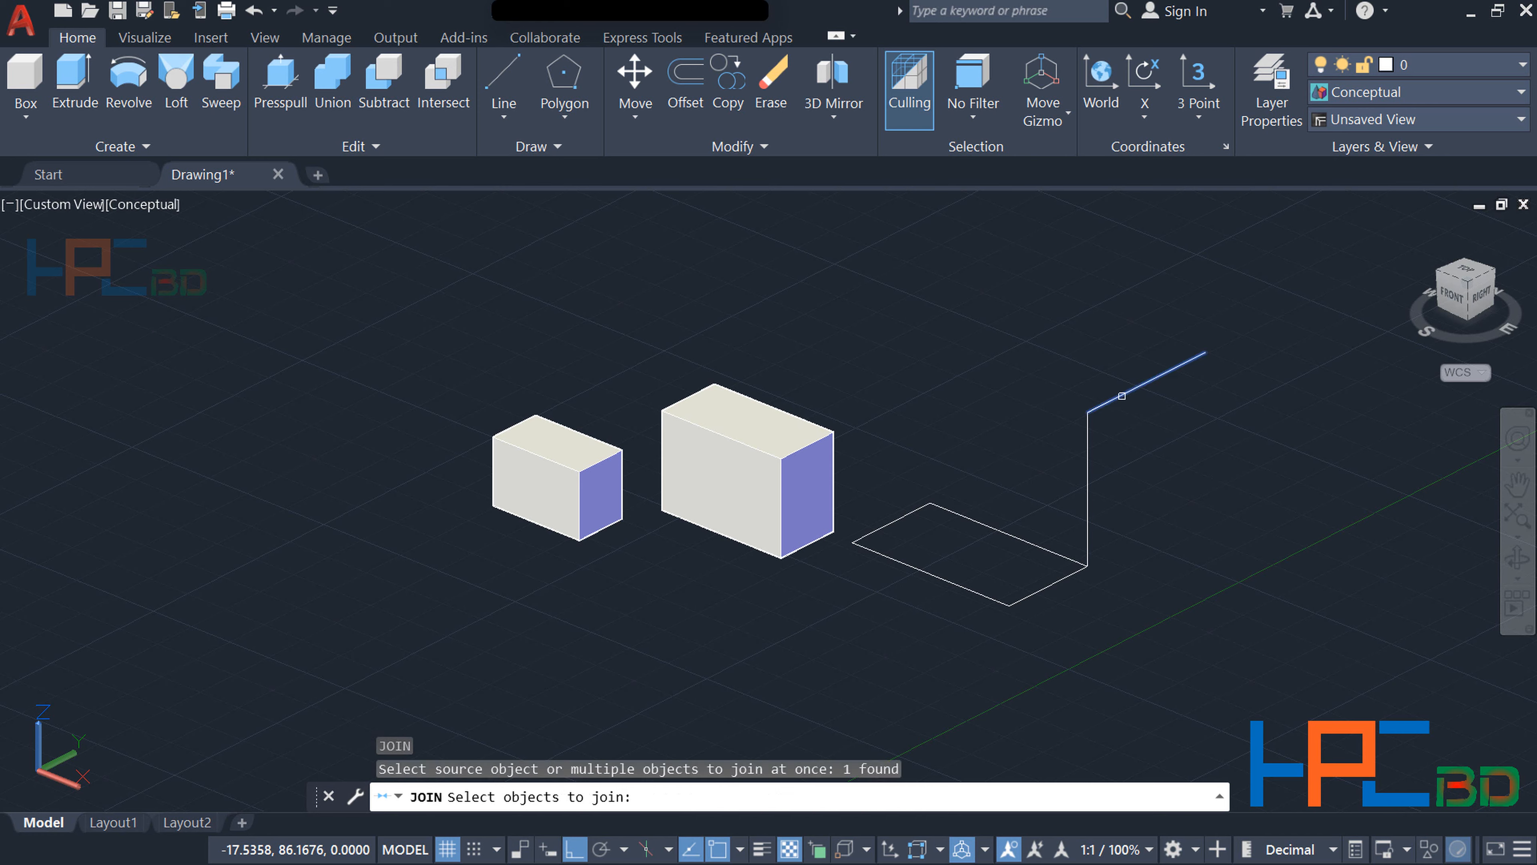
left_click(1086, 445)
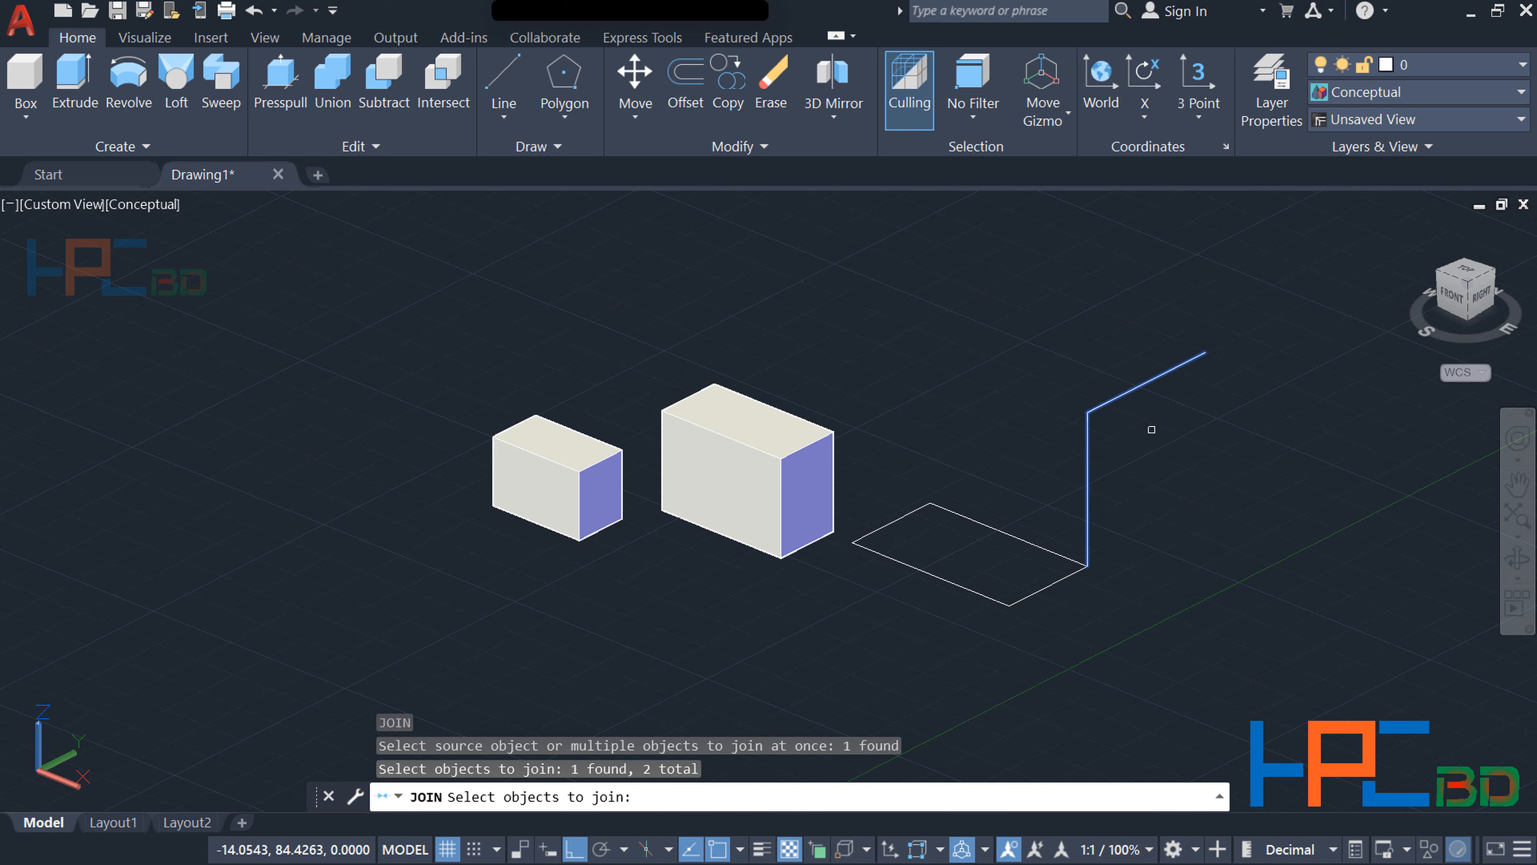
key("Return")
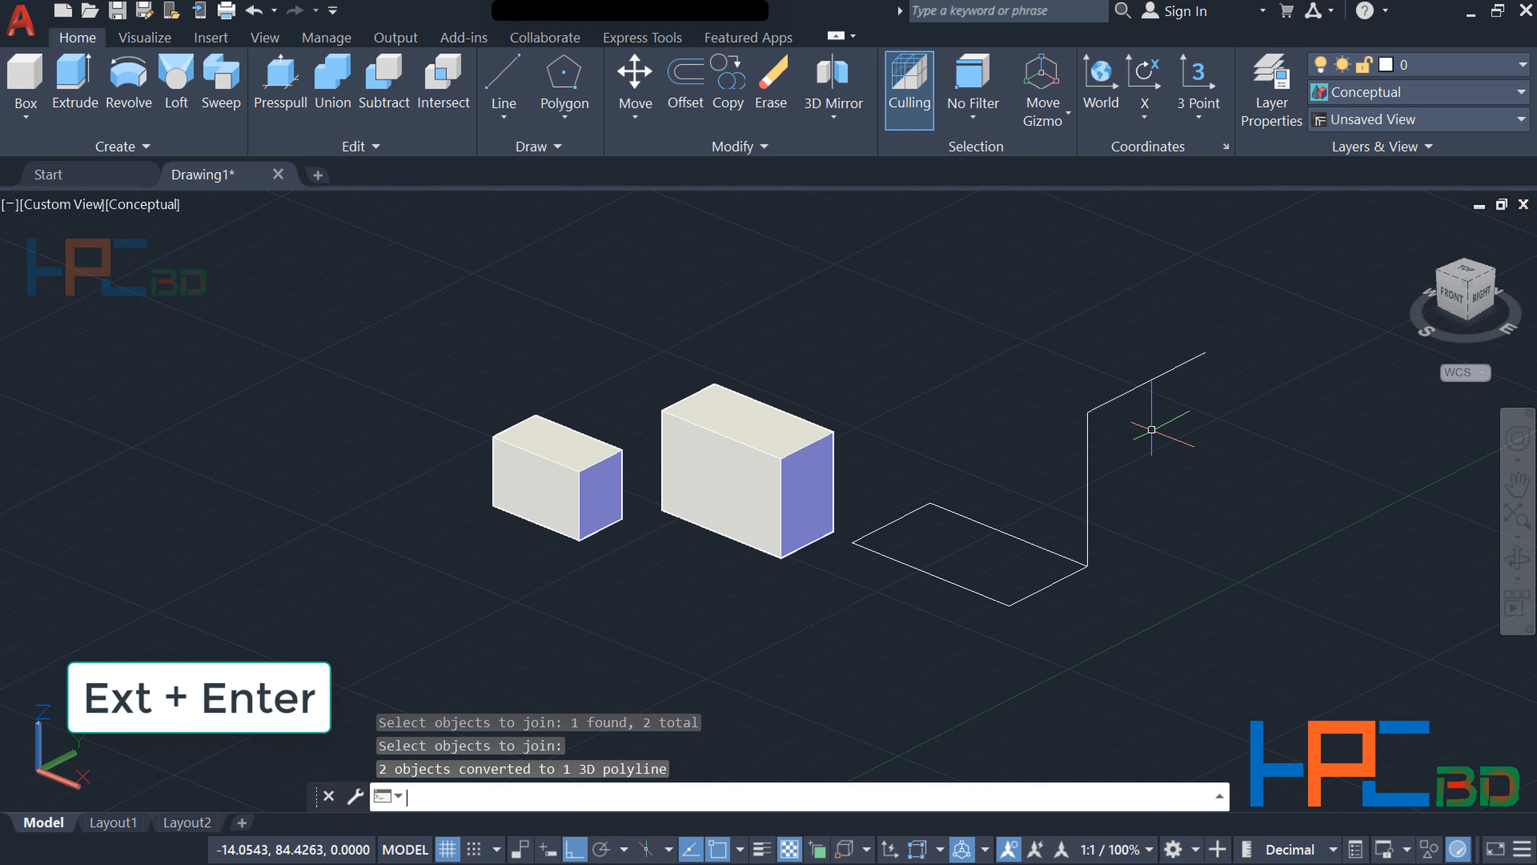
Extrude the third rectangle with the Path option along the joined bent polyline
type("ext")
key("Return")
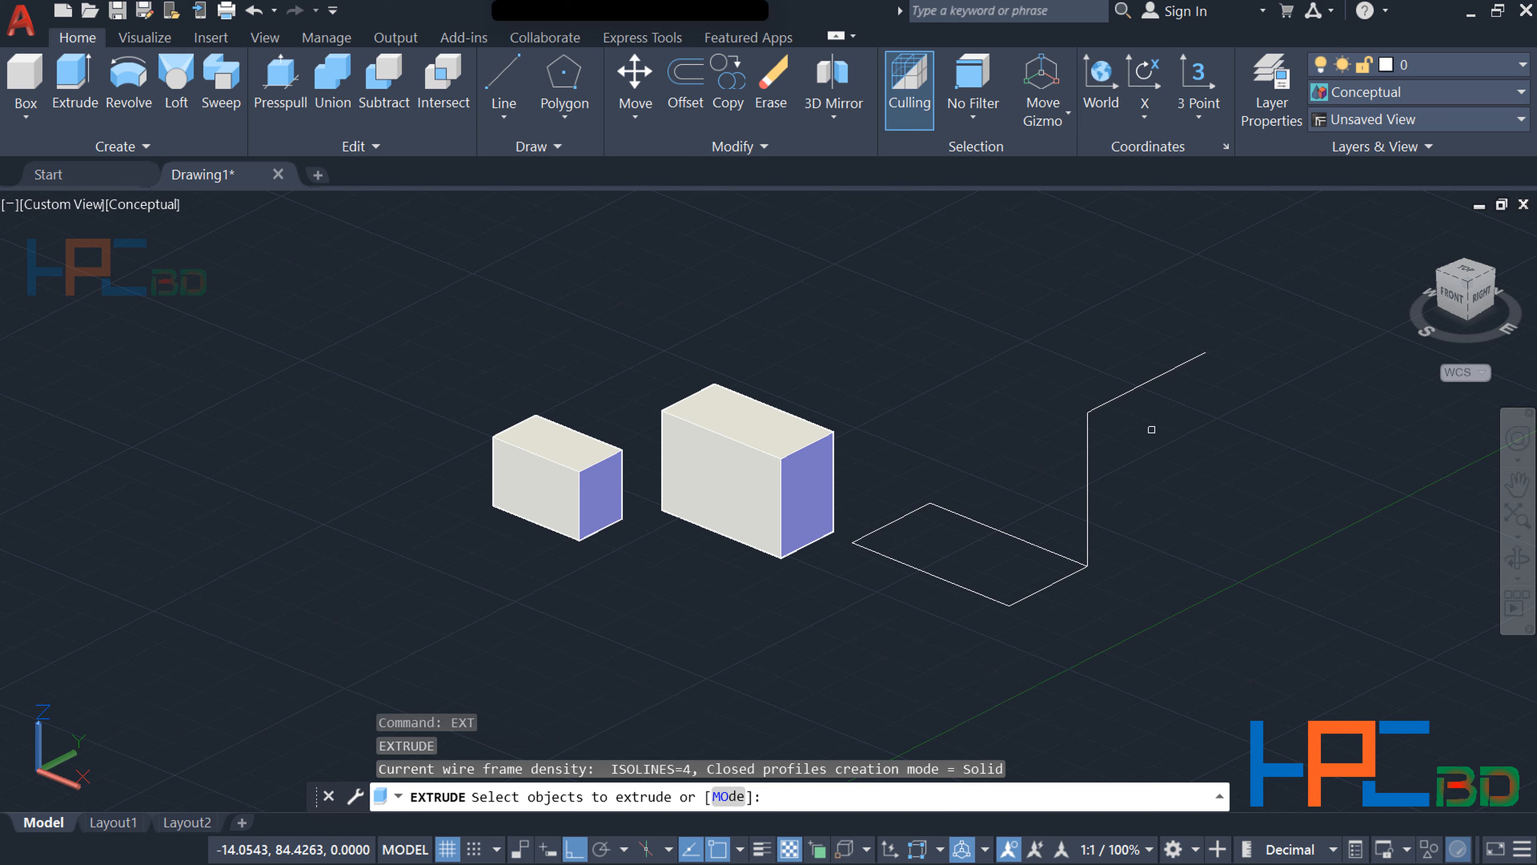
left_click(1048, 546)
key("Return")
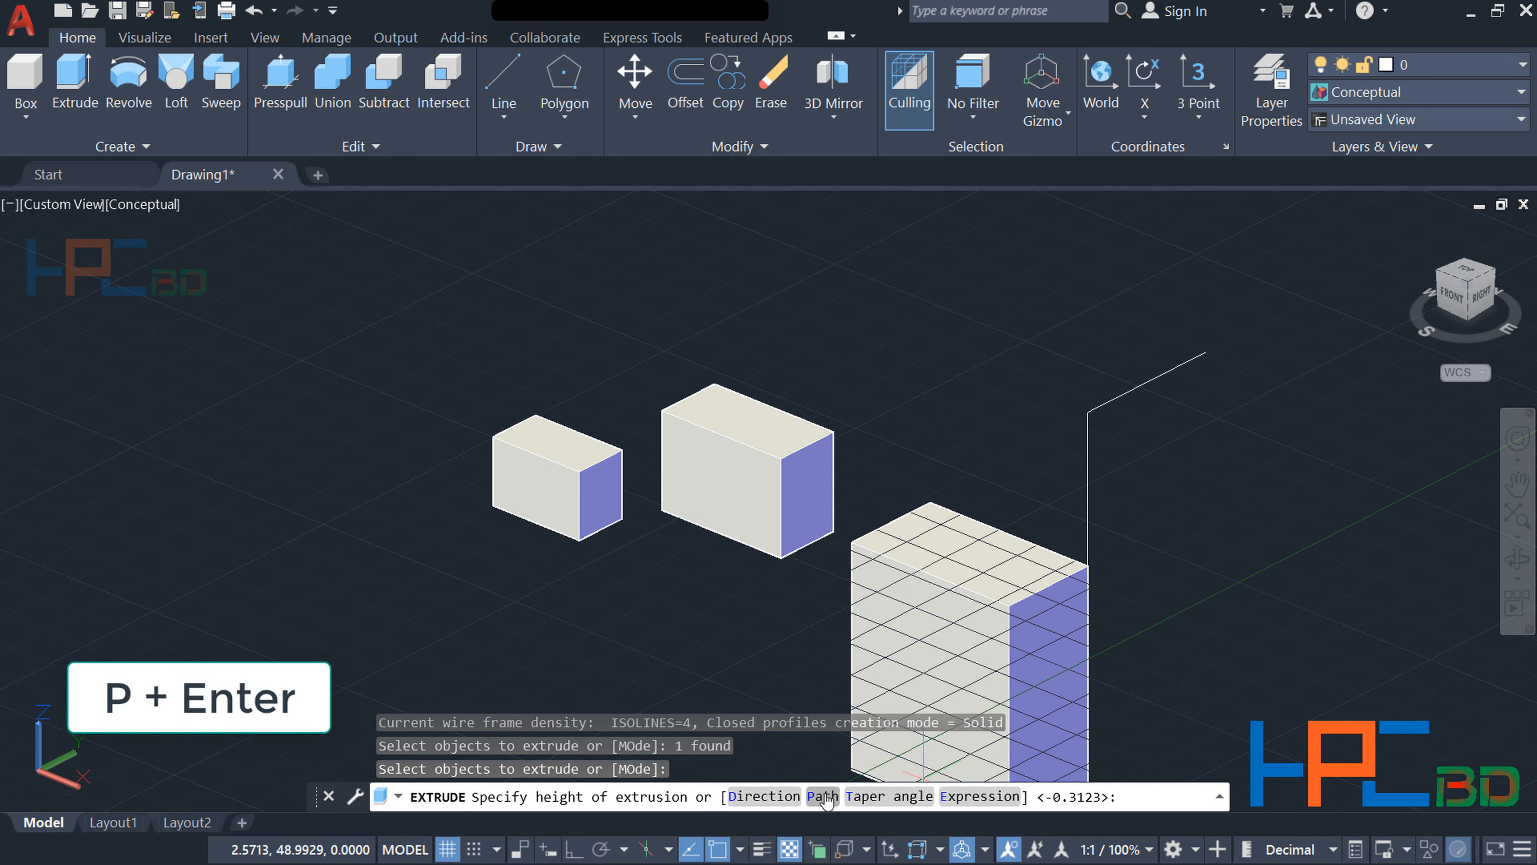
type("p")
key("Return")
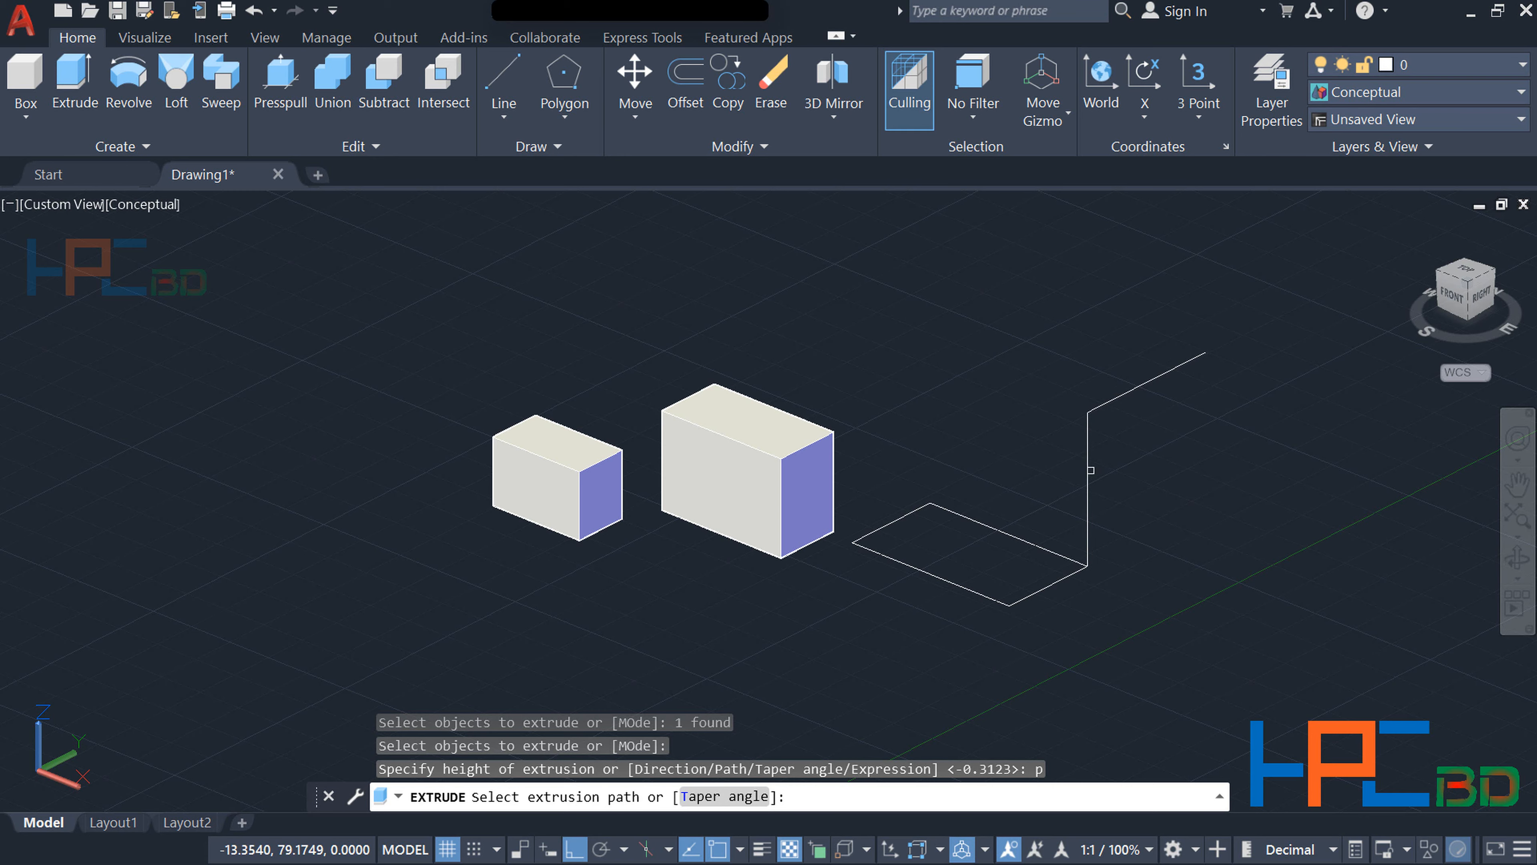
left_click(1085, 467)
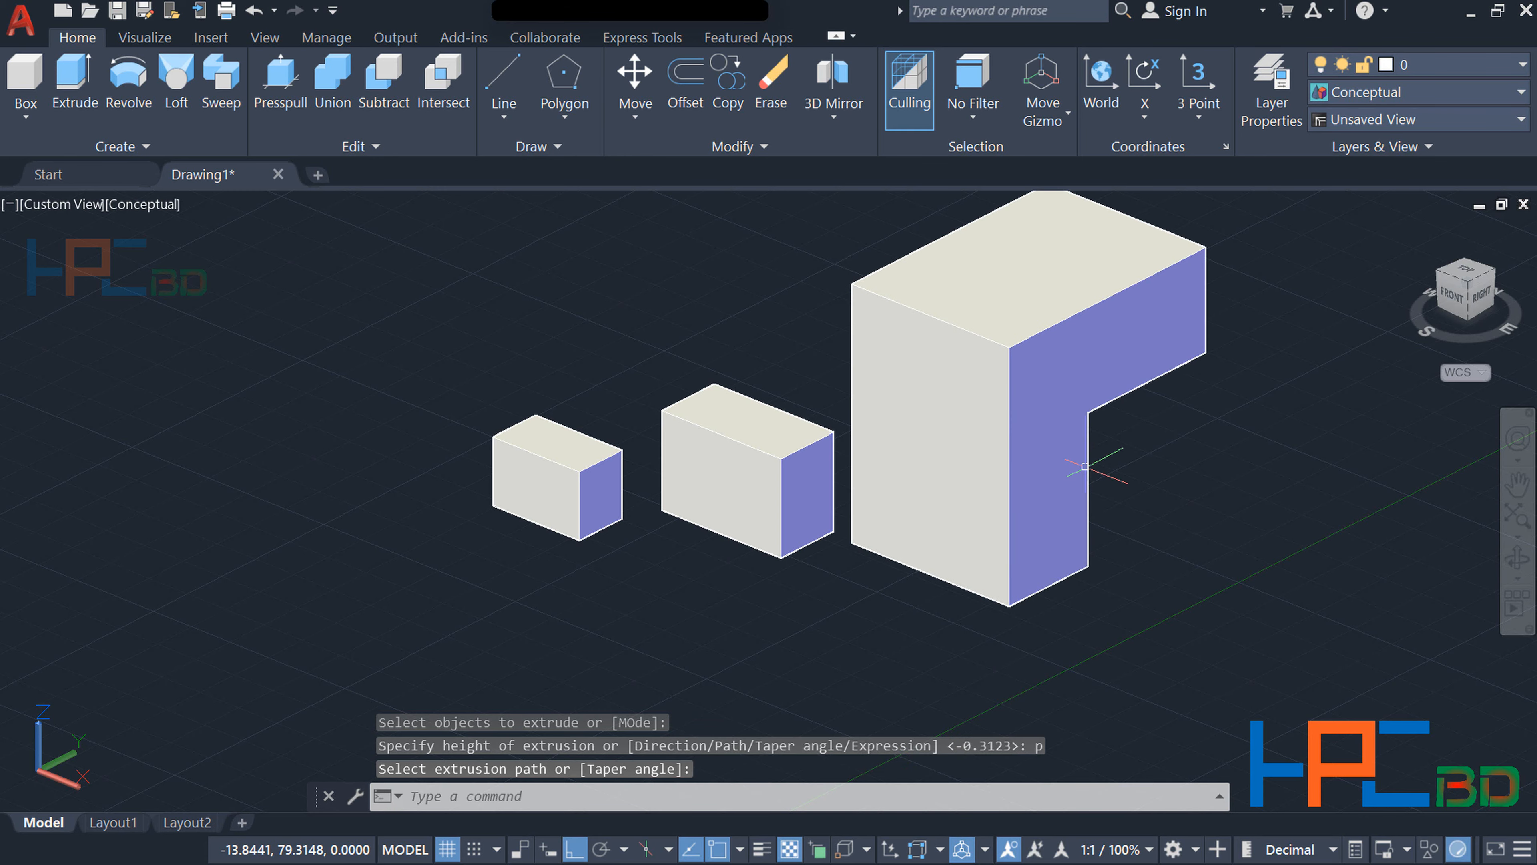
Draw a rectangle on the ground plane beside the L-shaped solid, on the side away from the two small boxes
scroll(1024, 451, "down", 2)
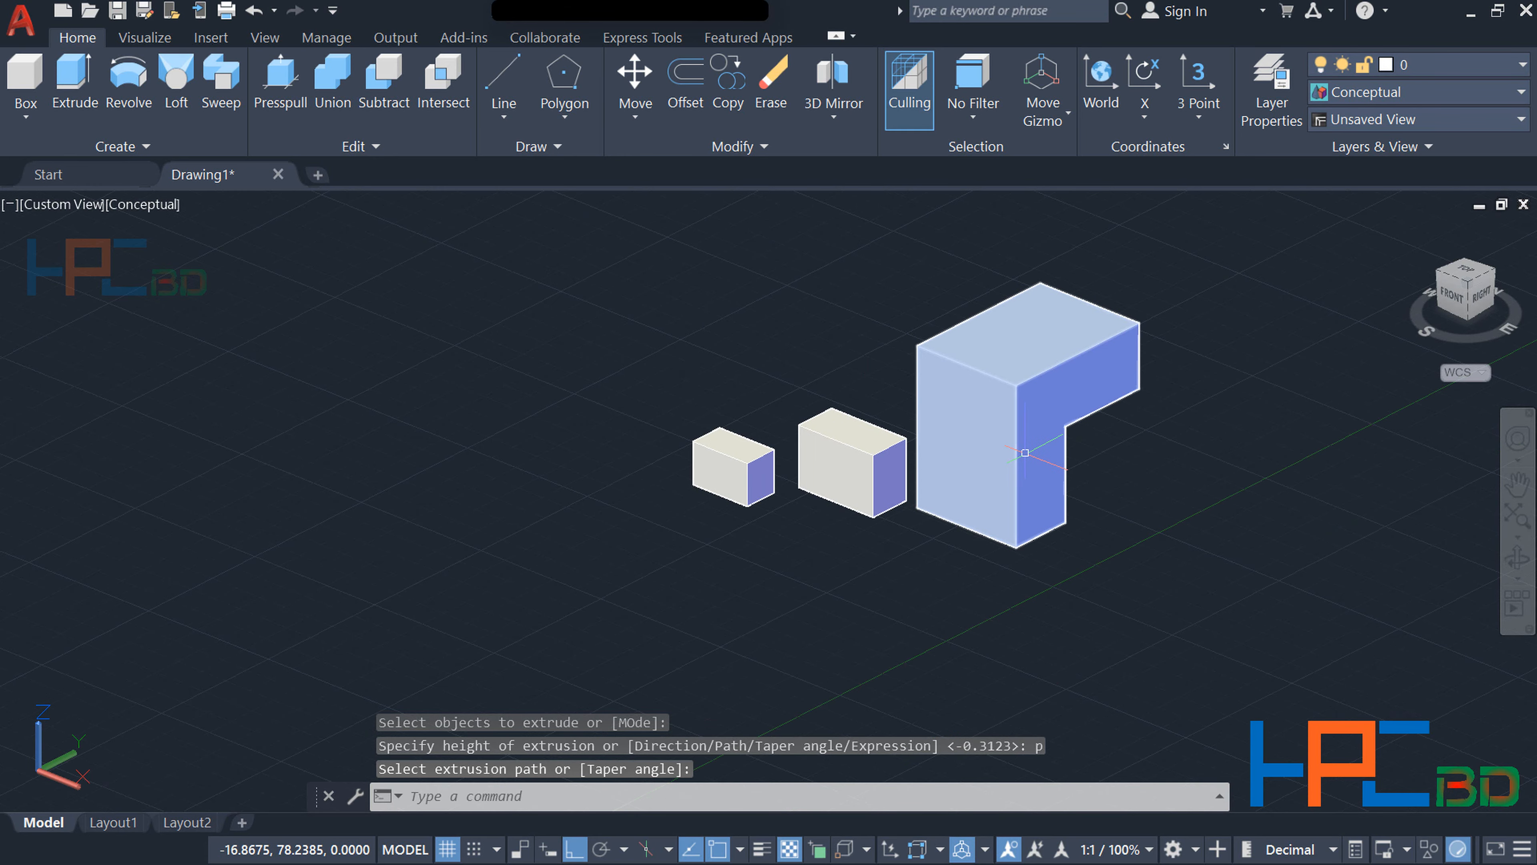
middle_click_drag(1024, 451, 803, 479)
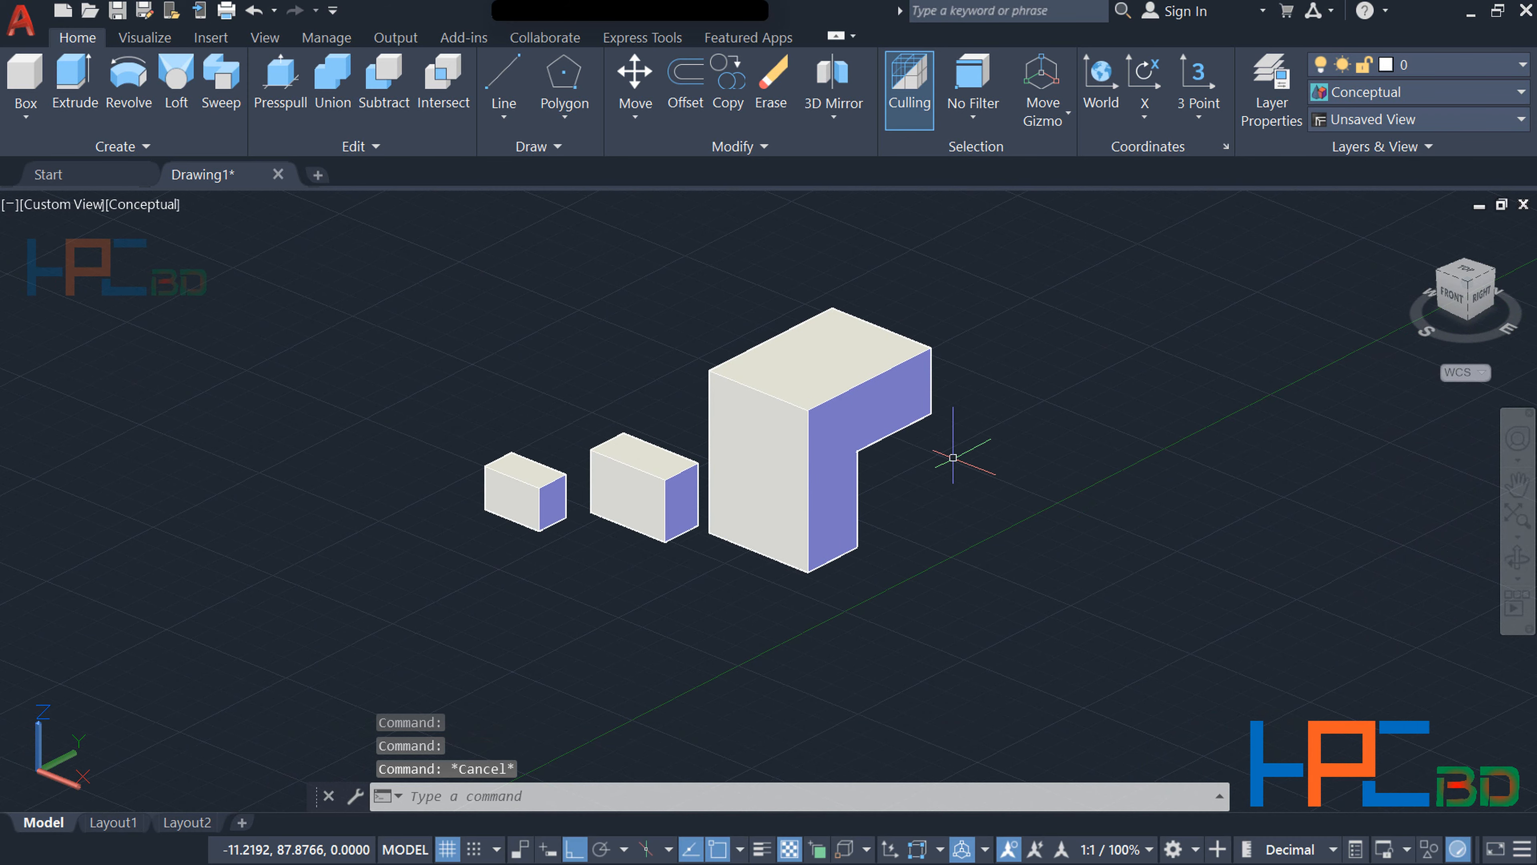
middle_click_drag(955, 468, 867, 473)
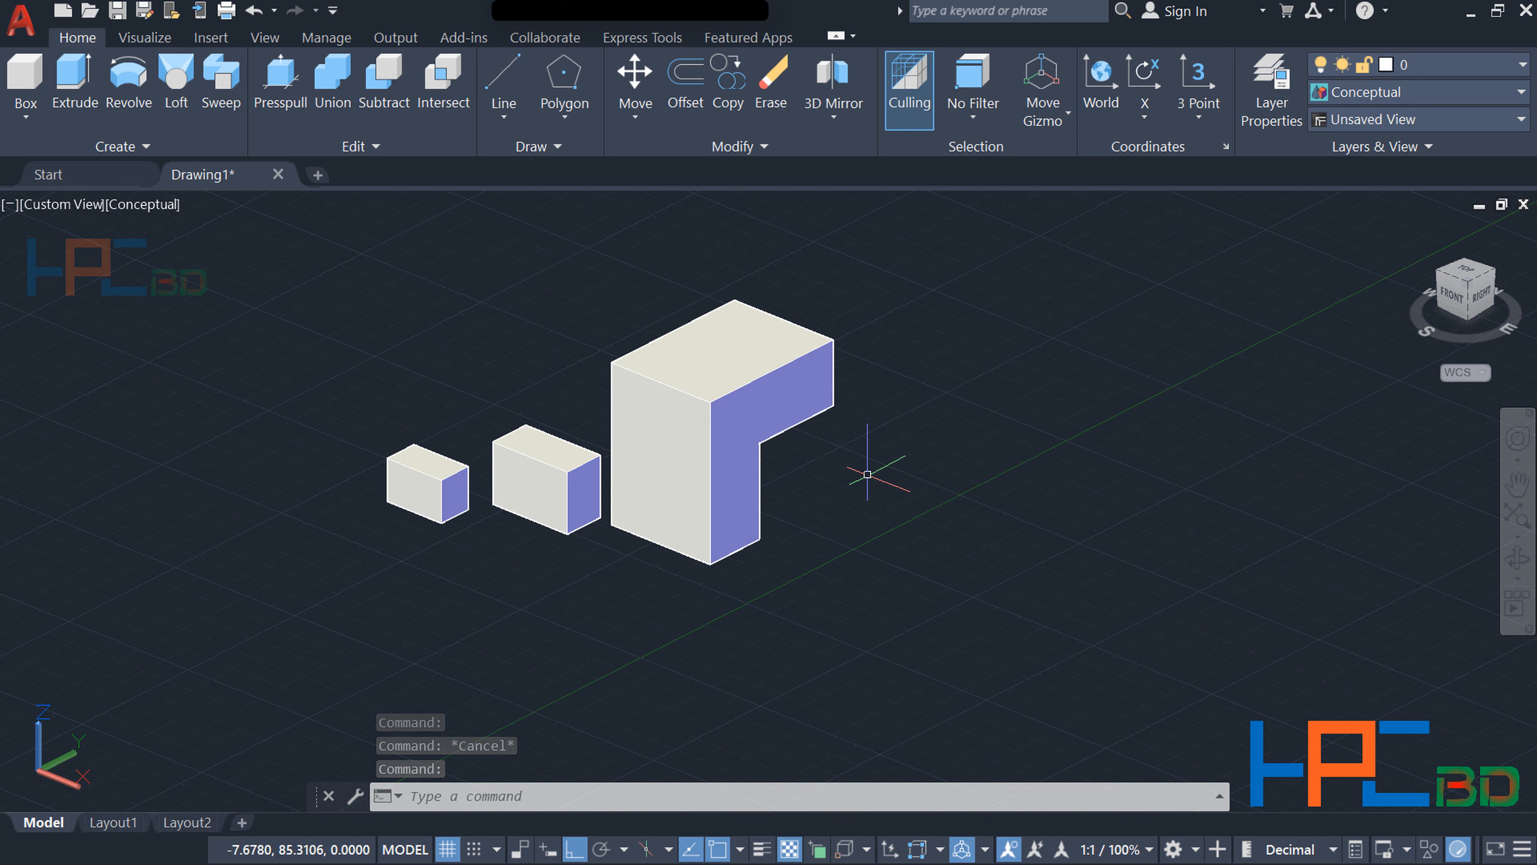
type("re")
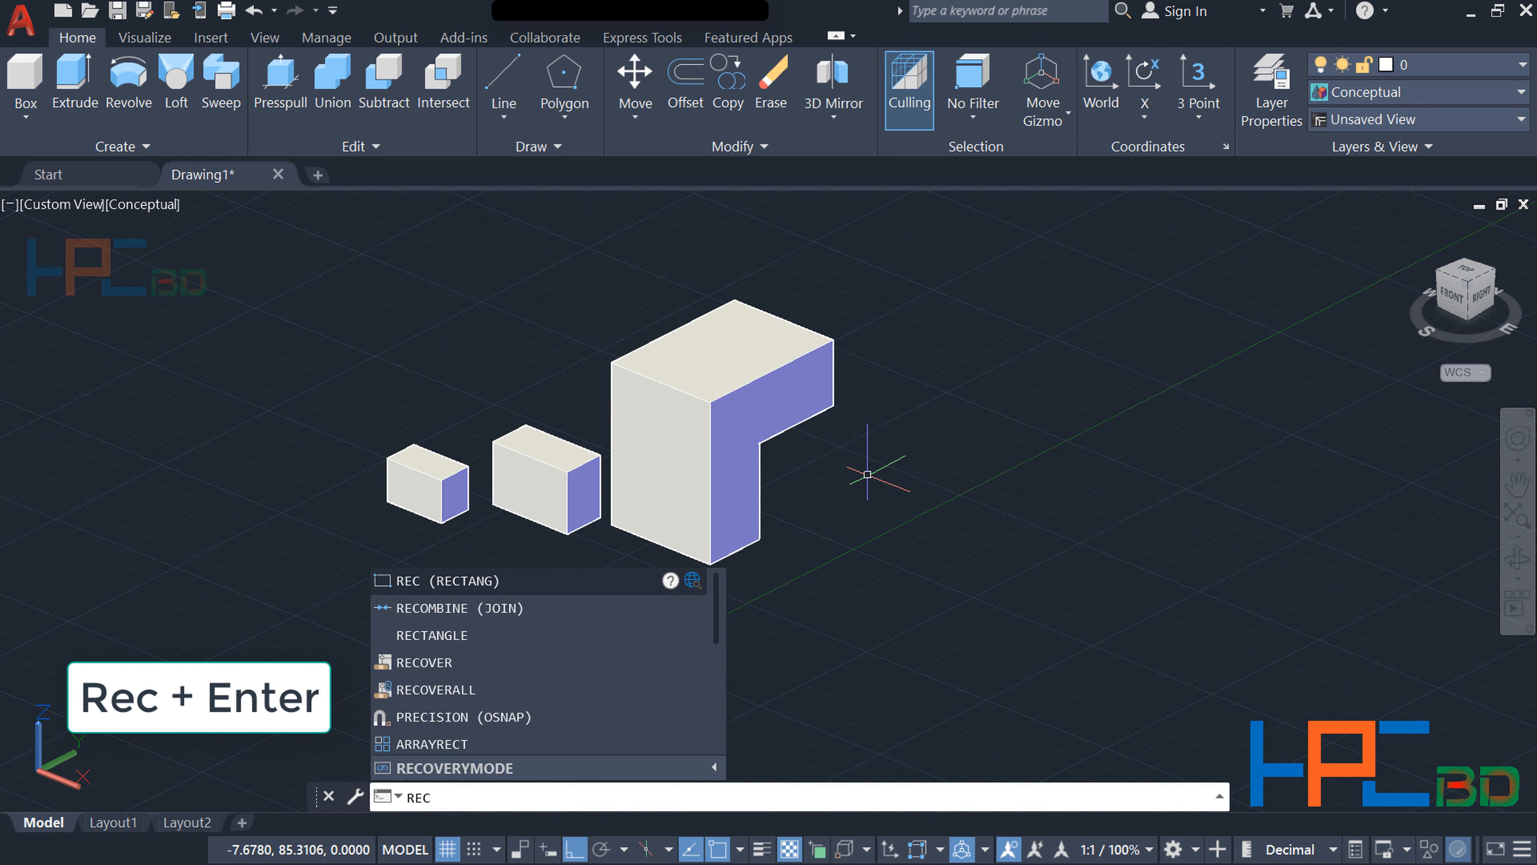
key("Return")
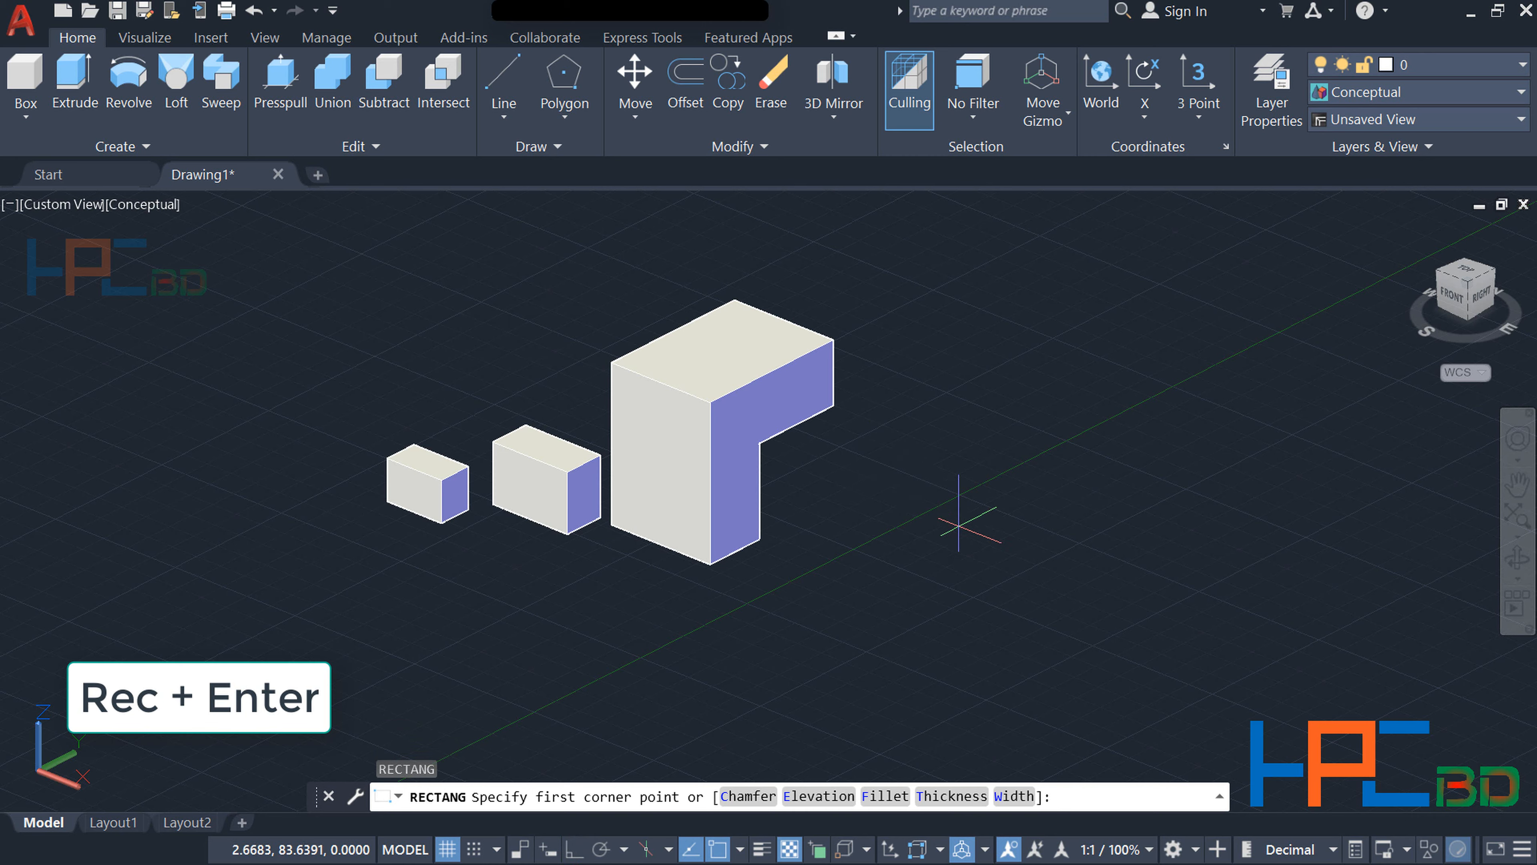
left_click(913, 493)
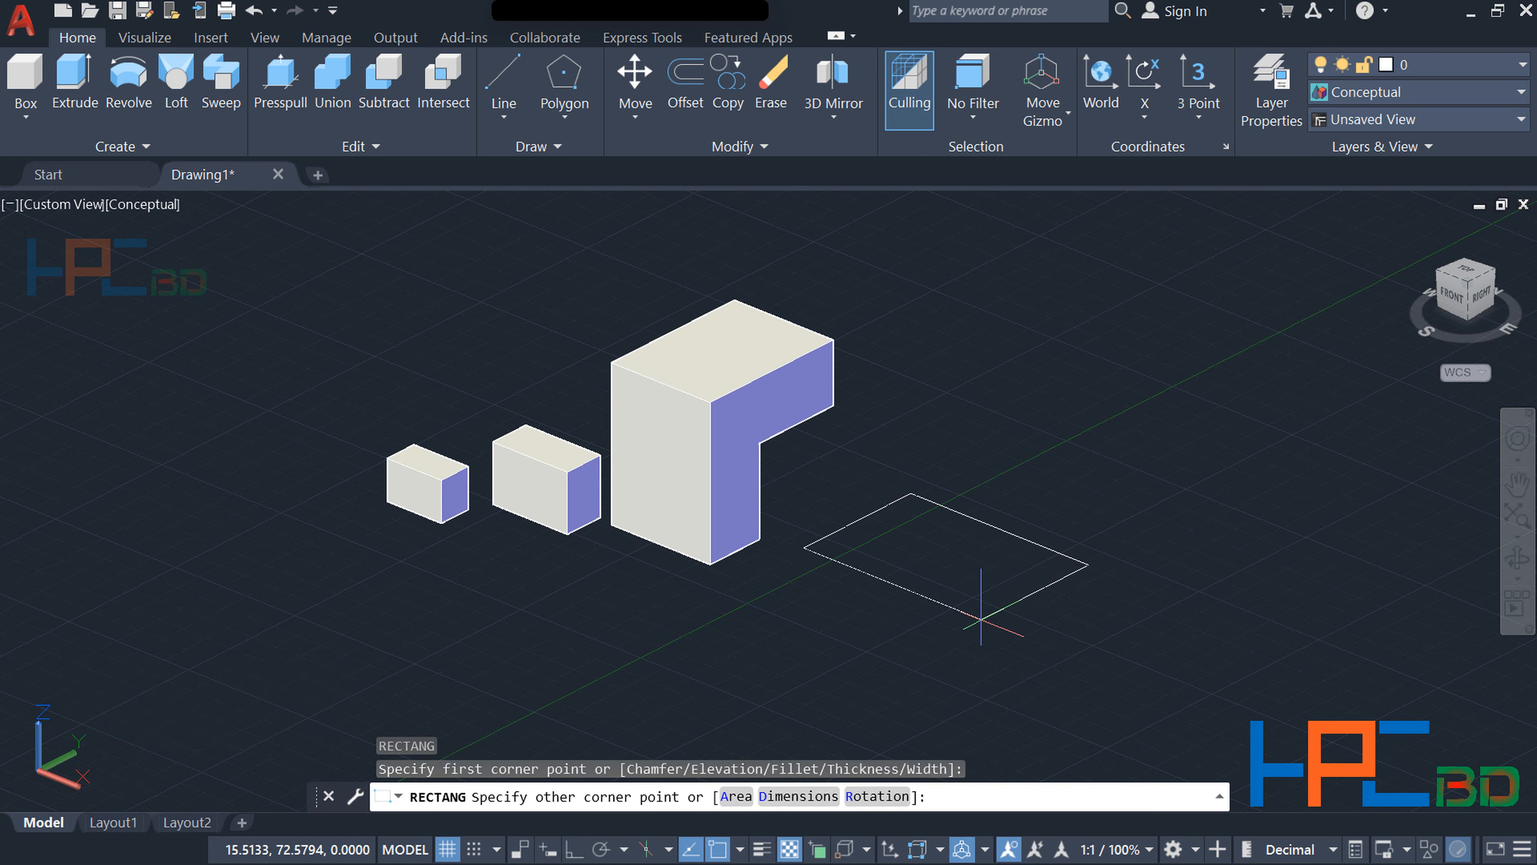
left_click(981, 622)
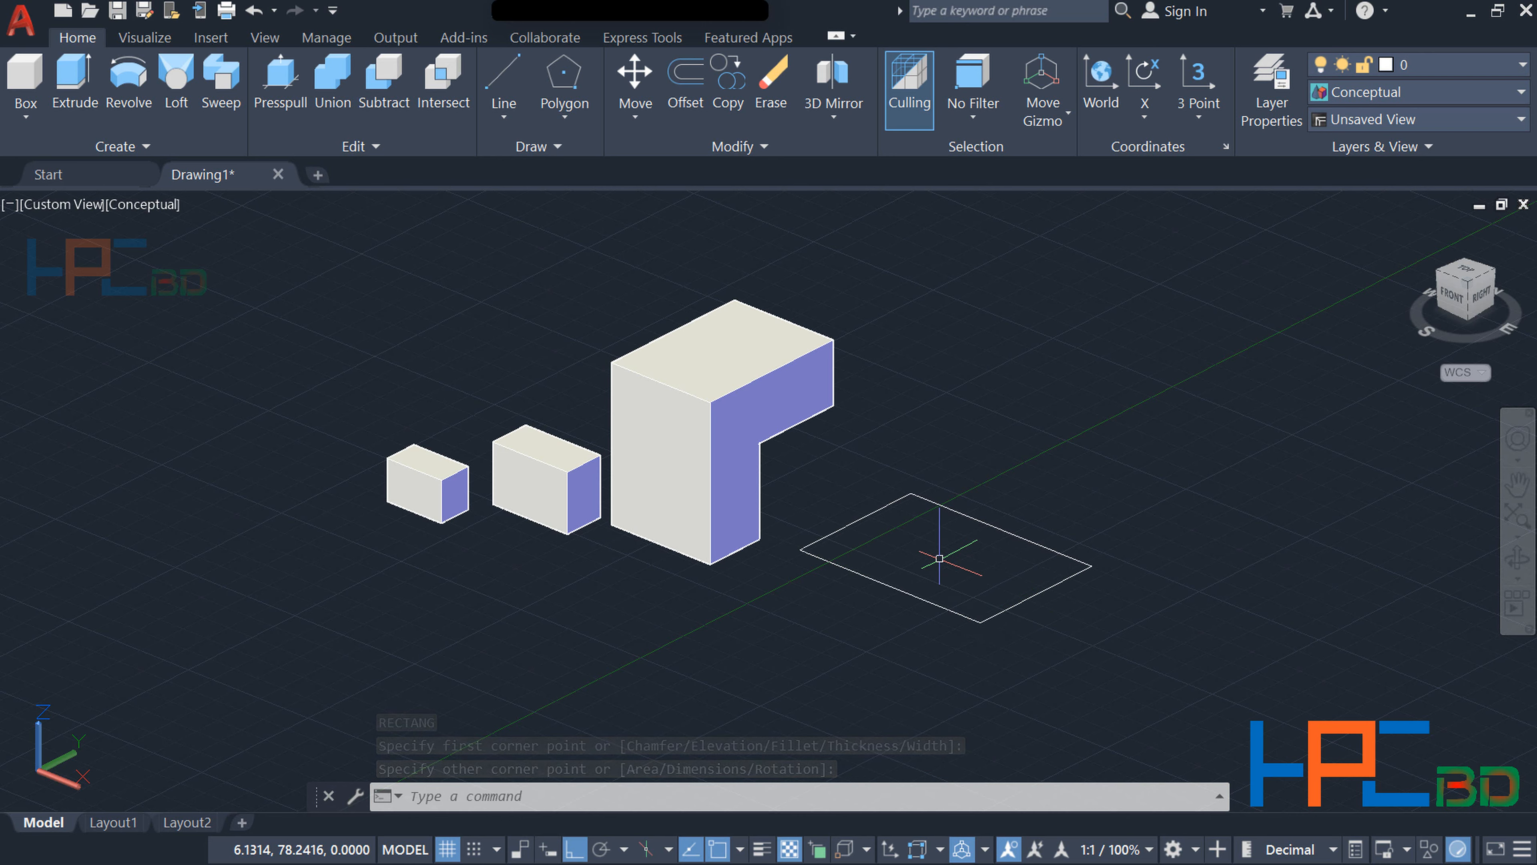
Extrude the new rectangle upward about 4.2 units with the Taper angle option, sloping its sides inward
type("EXT")
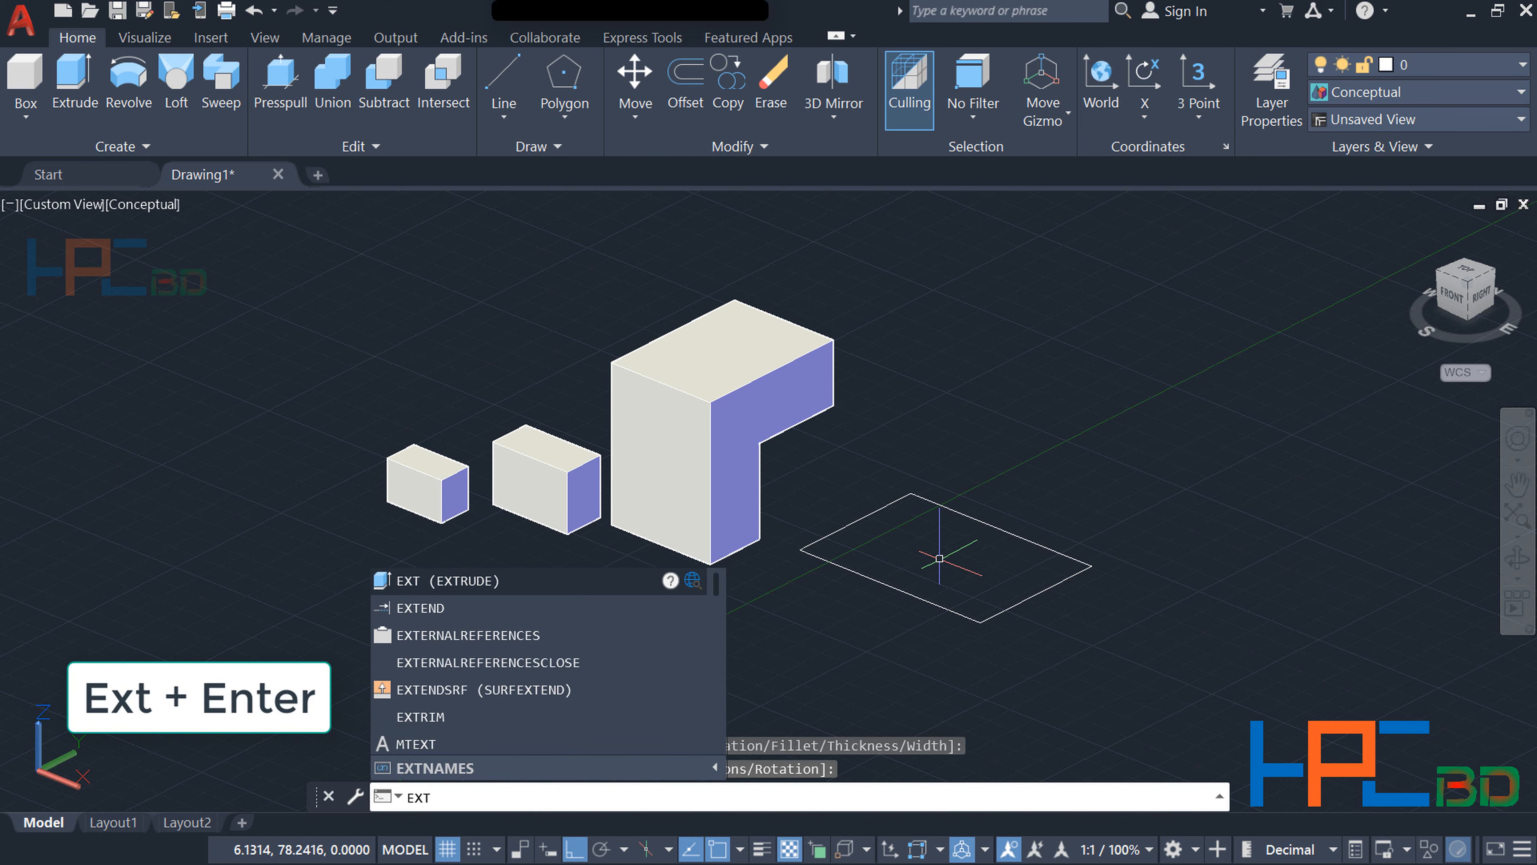
key("Return")
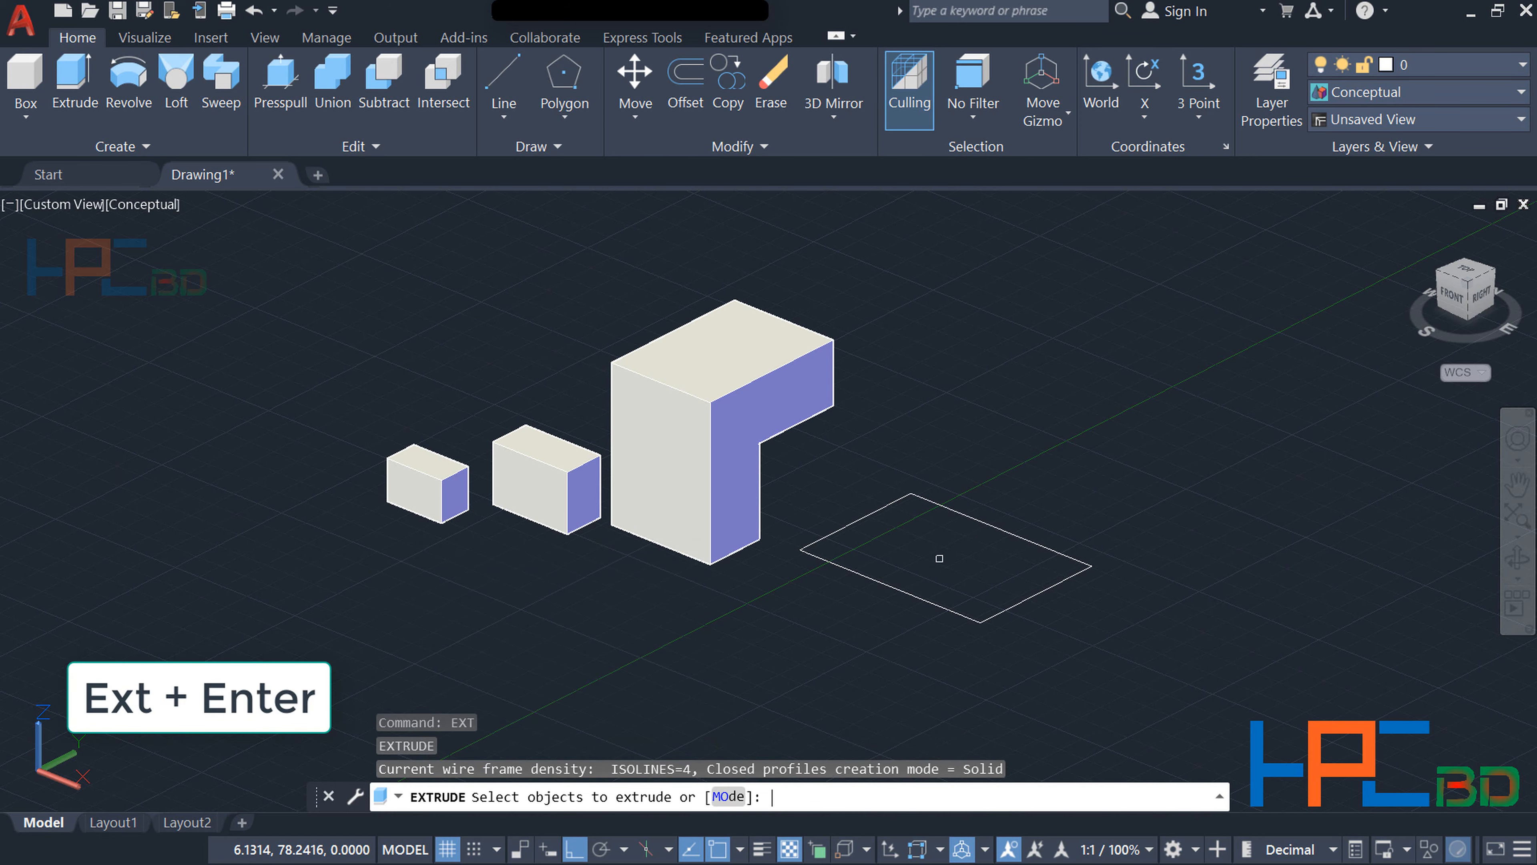
left_click(932, 603)
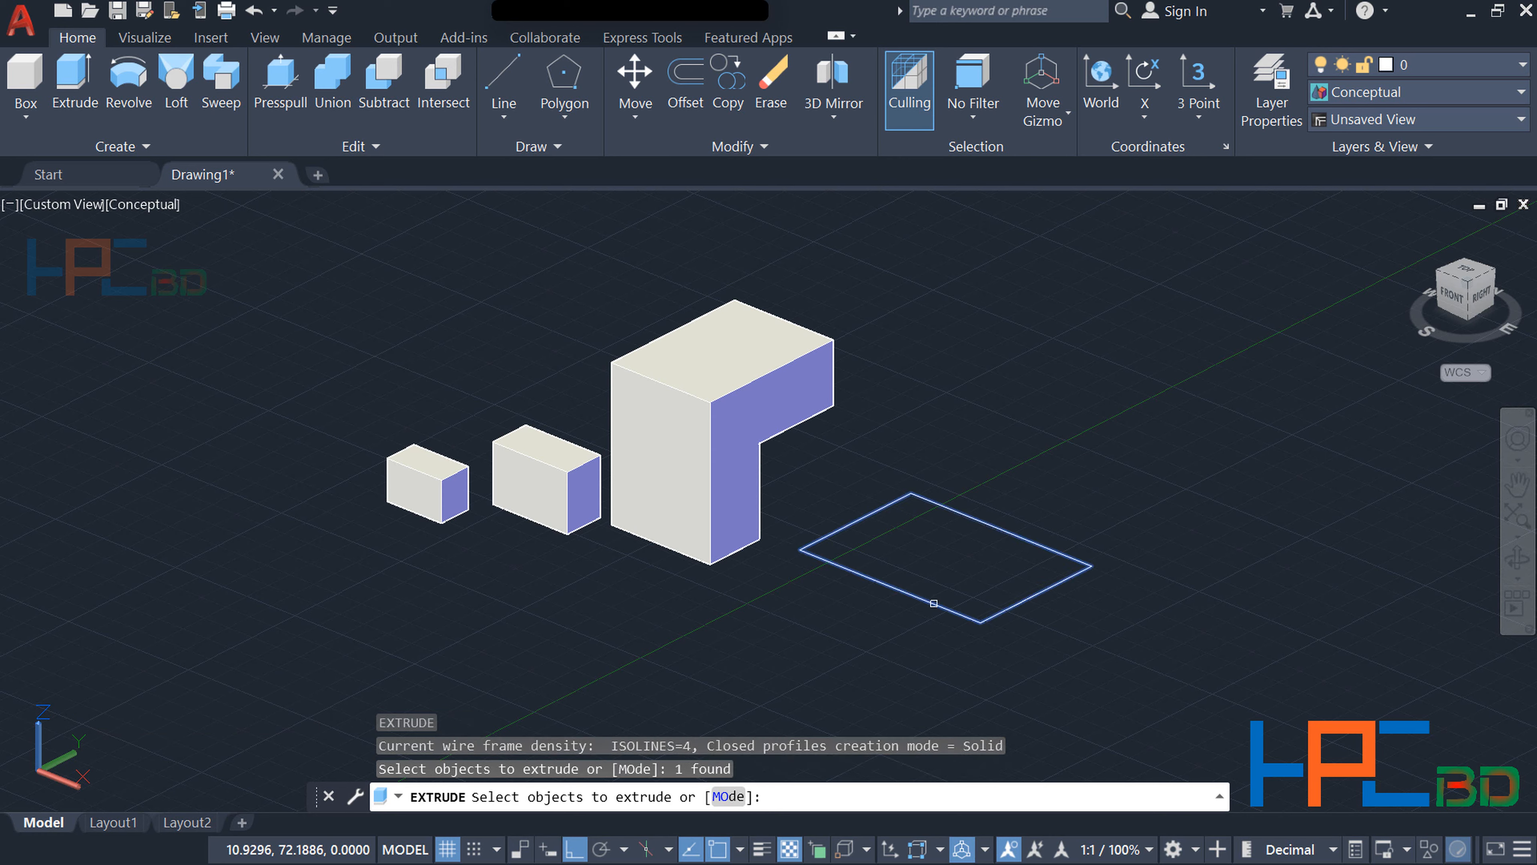
key("Return")
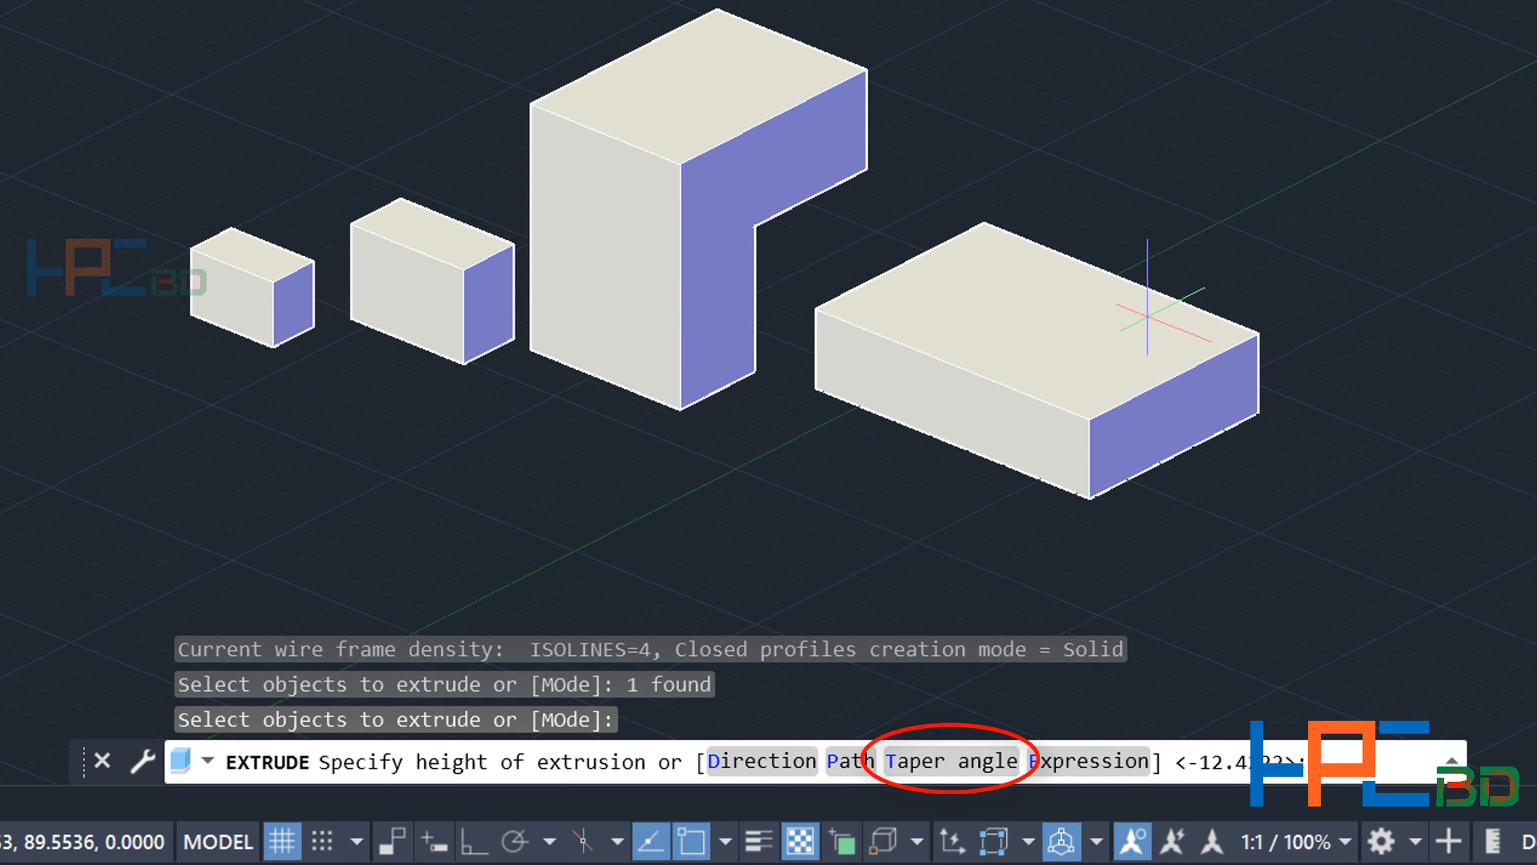
type("t")
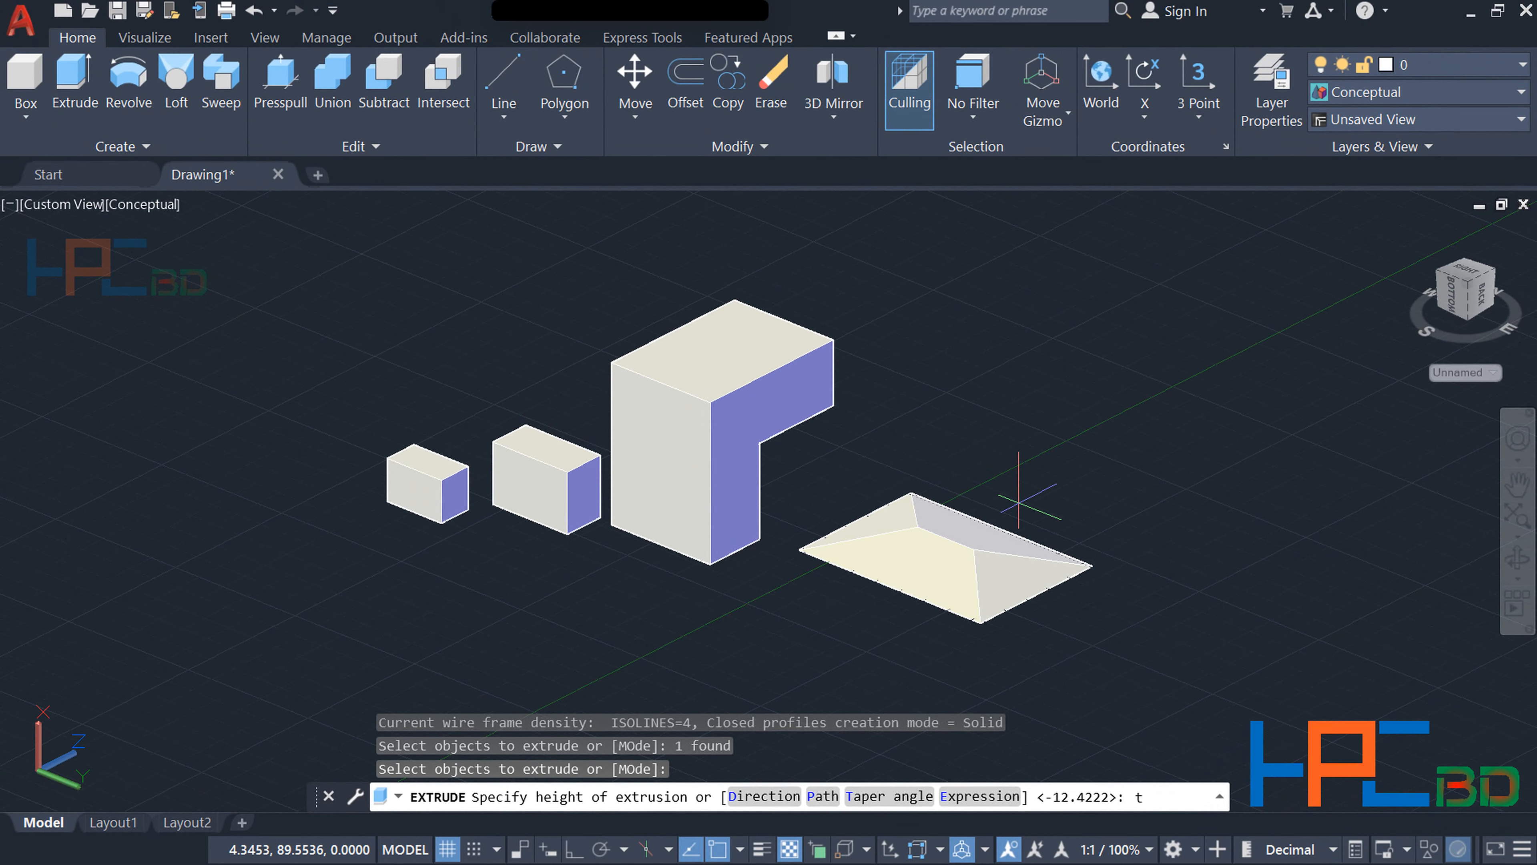
key("Return")
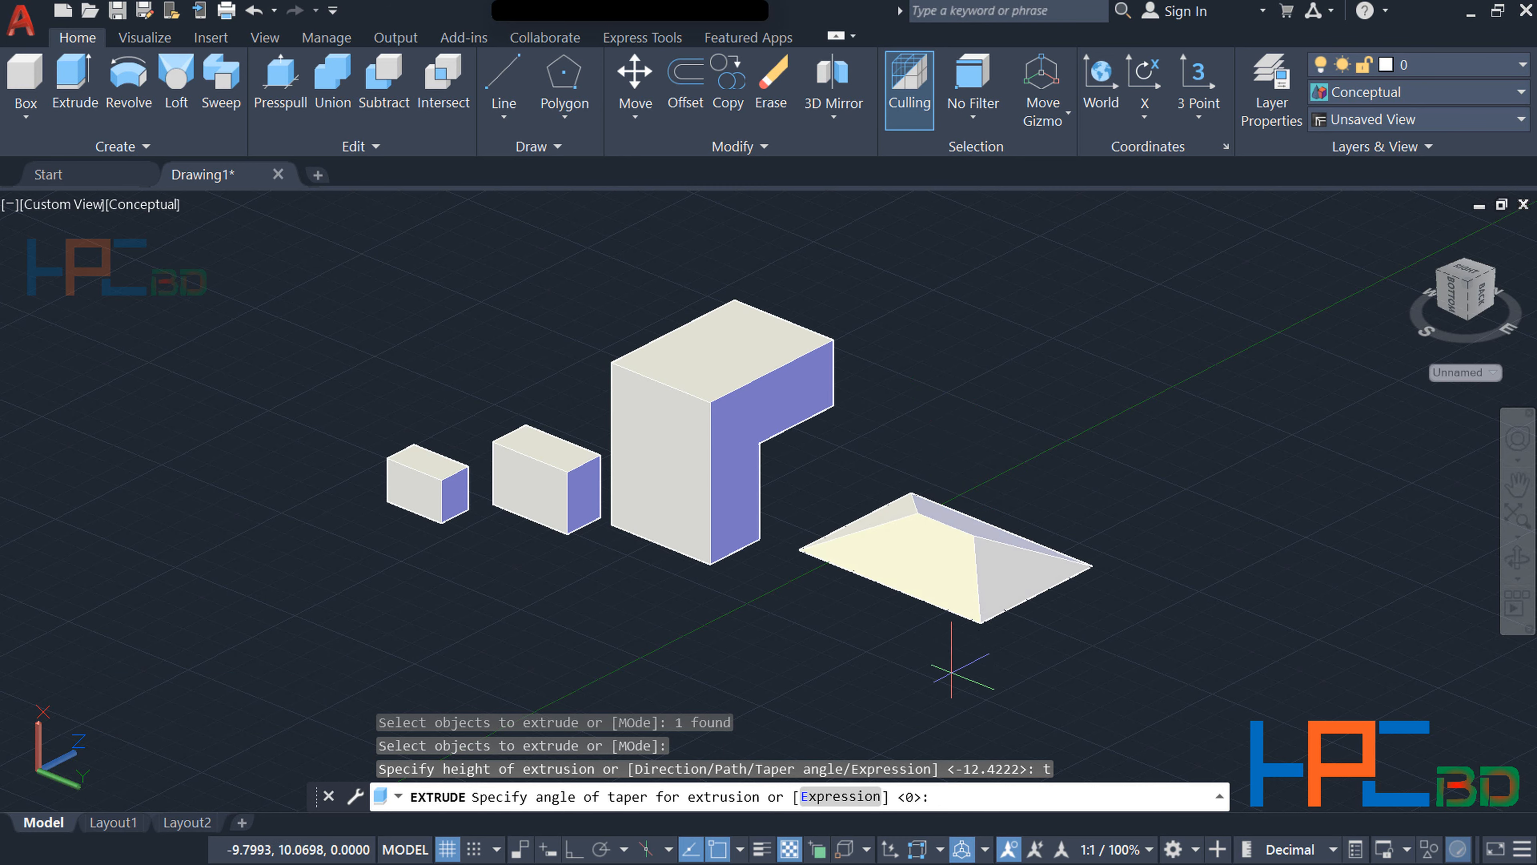
scroll(1070, 561, "up", 4)
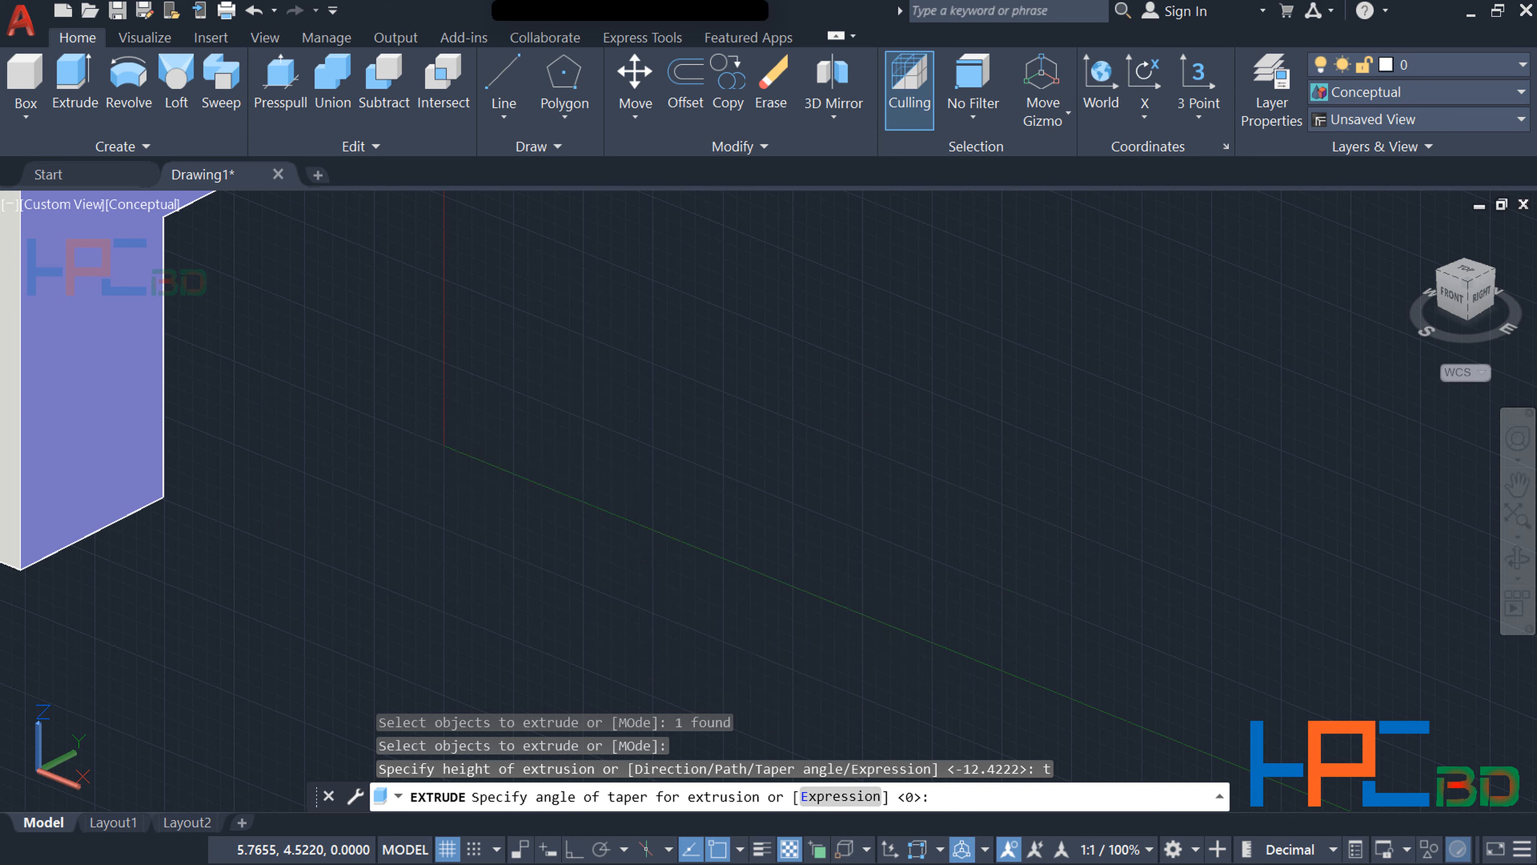
key("Return")
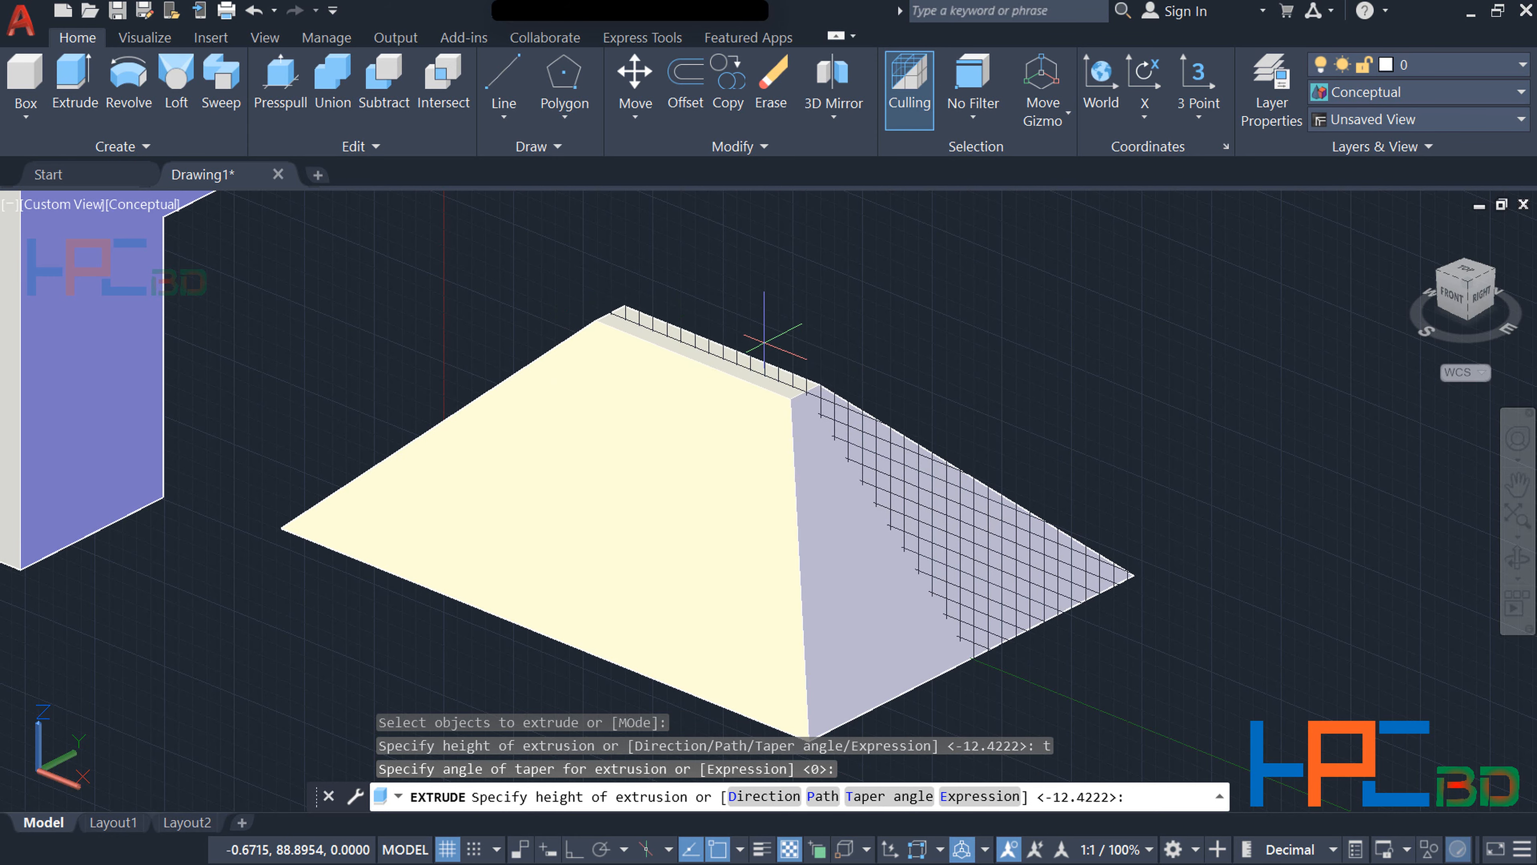
left_click(776, 330)
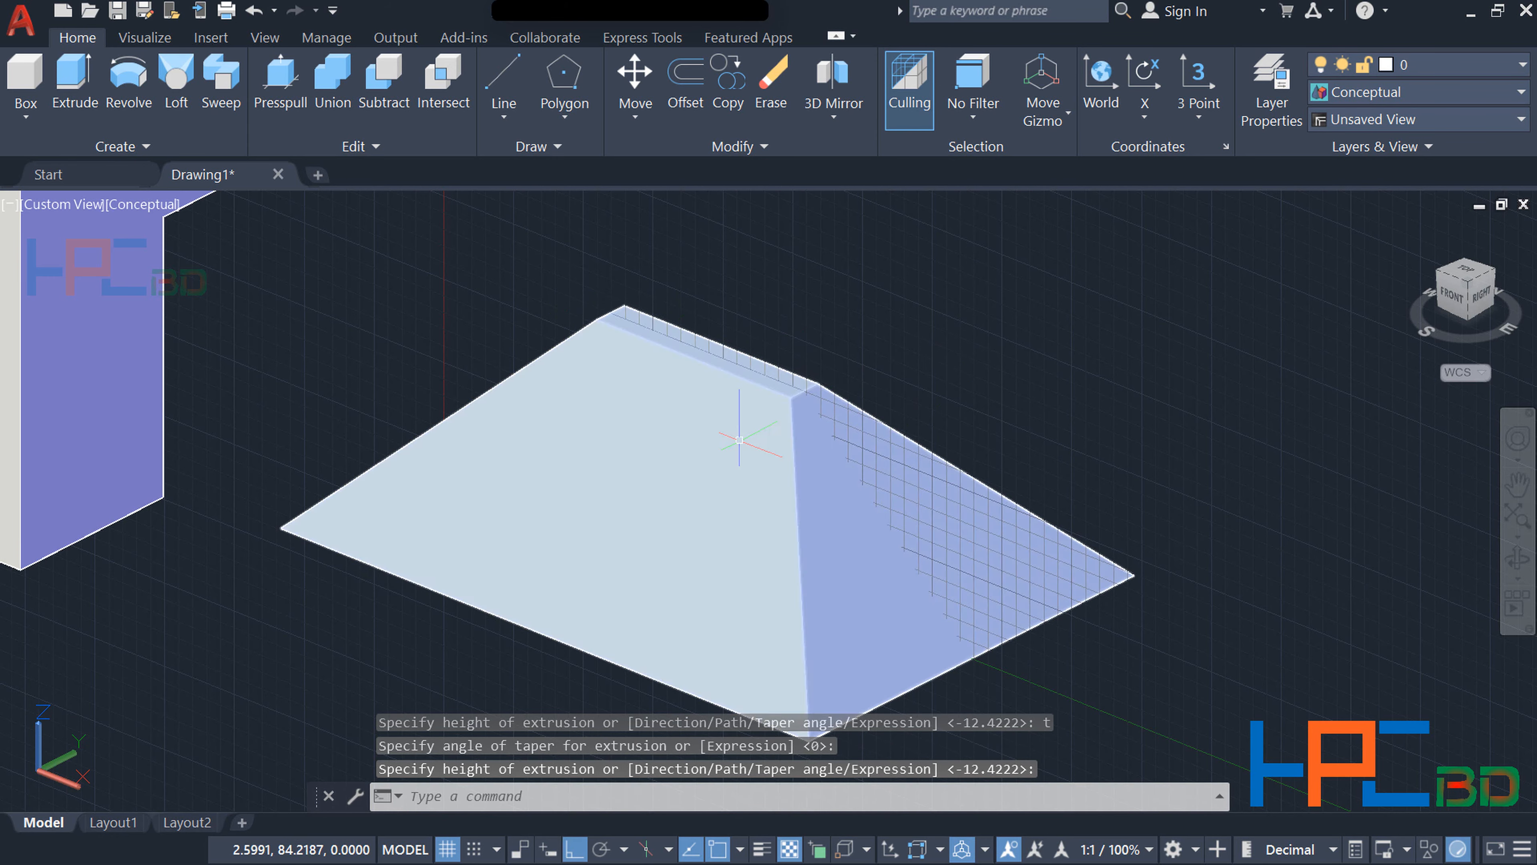
Draw another, longer rectangle on the ground plane beyond the tapered solid
scroll(700, 485, "down", 2)
scroll(699, 492, "up", 2)
scroll(703, 469, "down", 2)
scroll(702, 469, "down", 4)
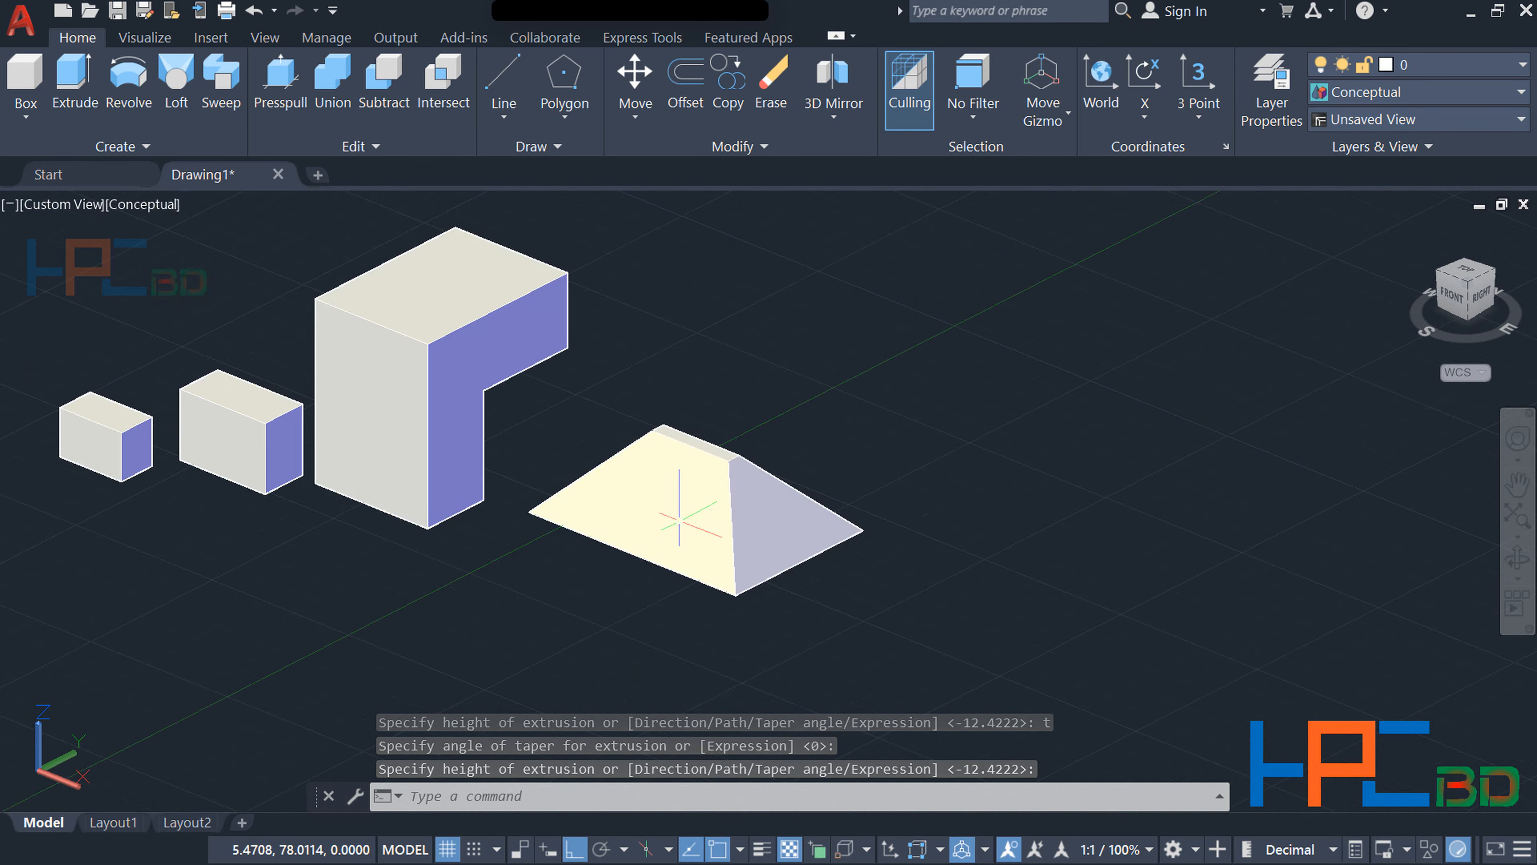
key("Escape")
key("Escape")
key("Escape")
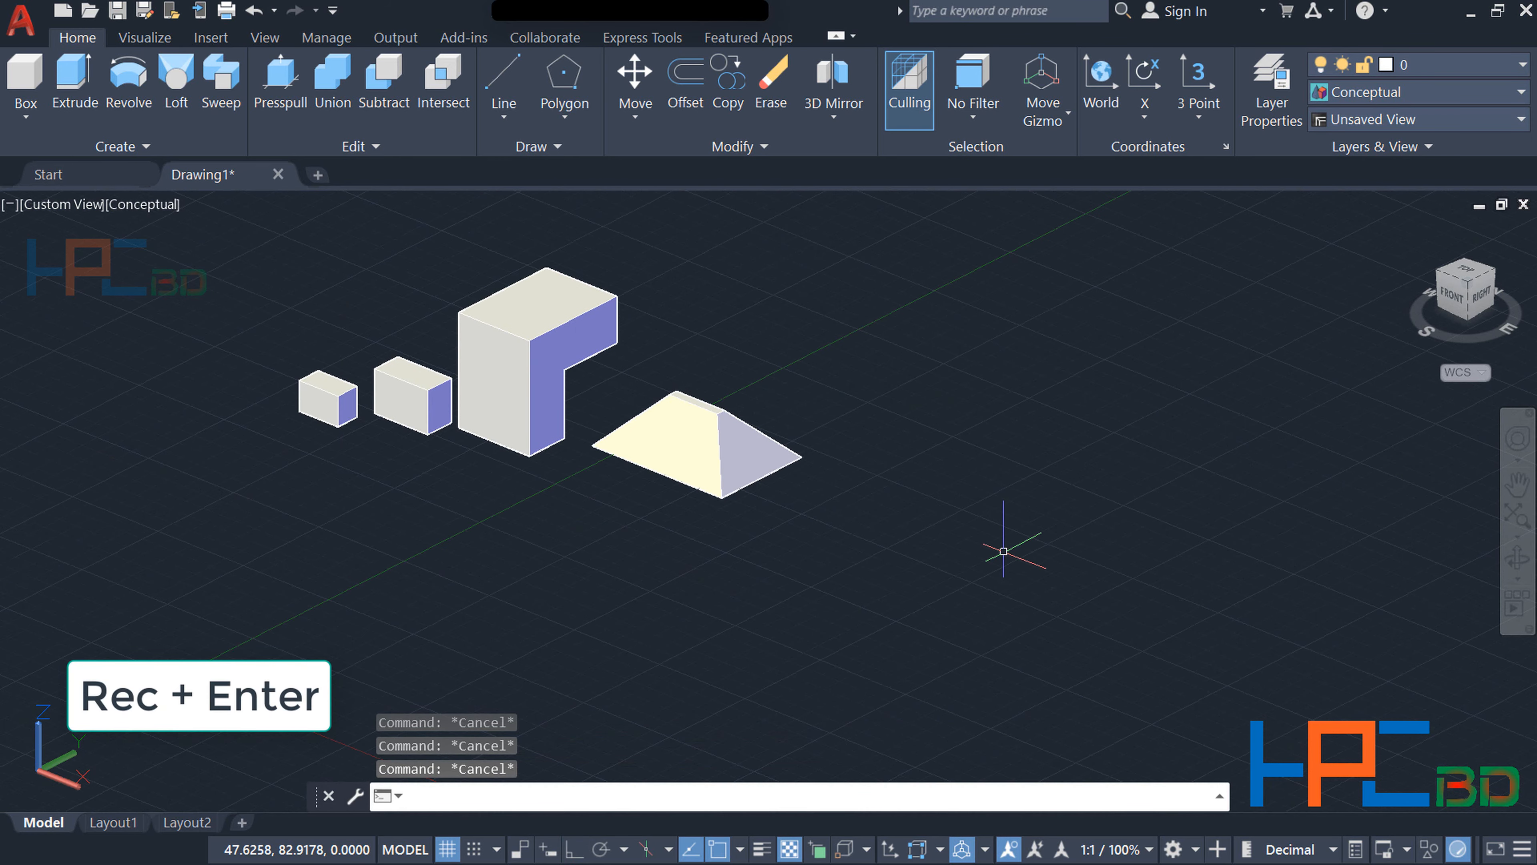
type("rec")
key("Return")
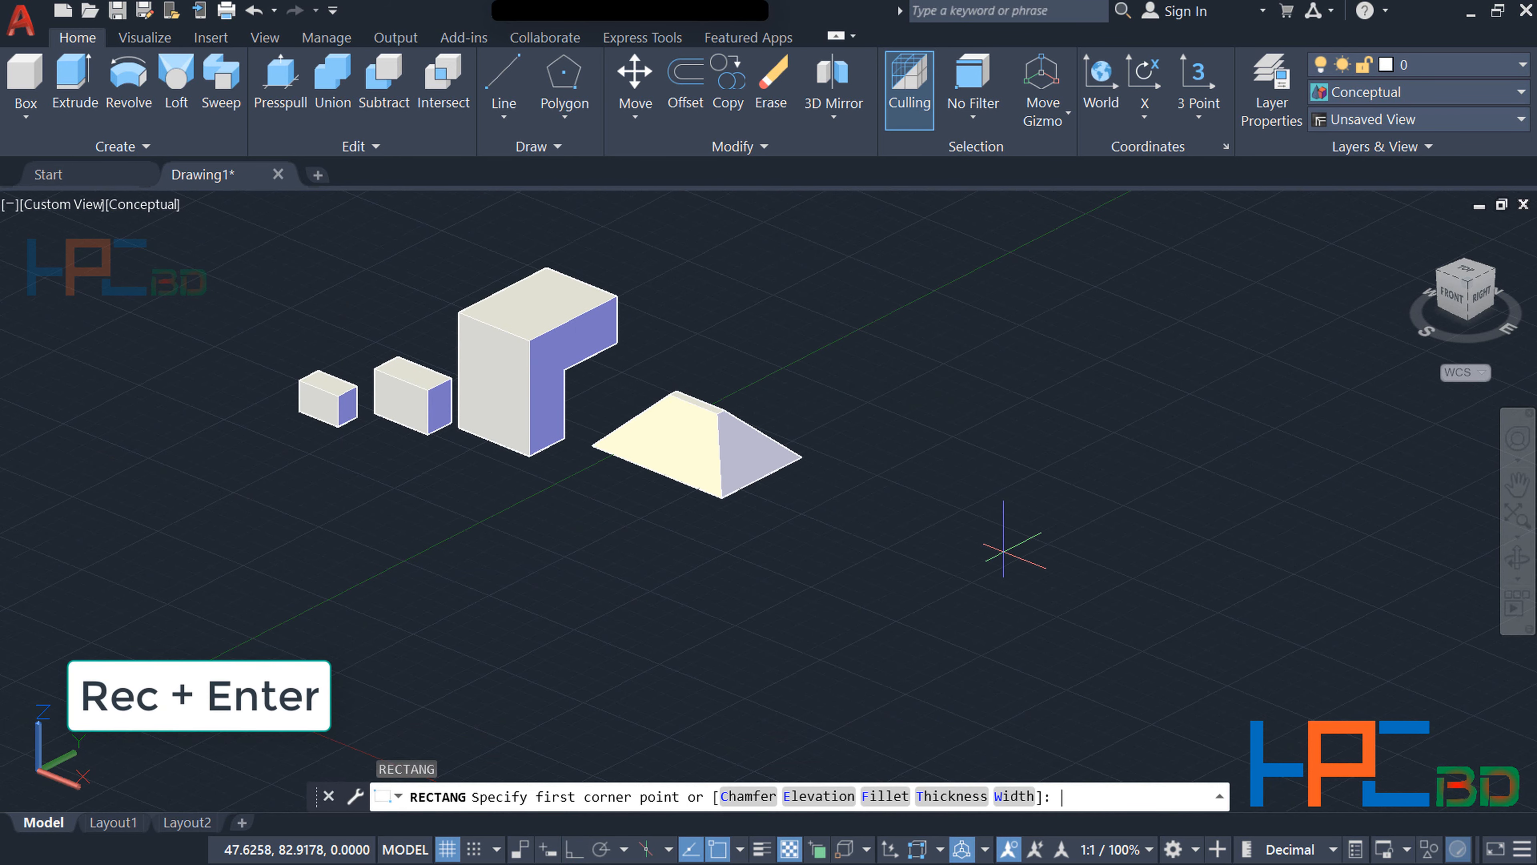
left_click(952, 484)
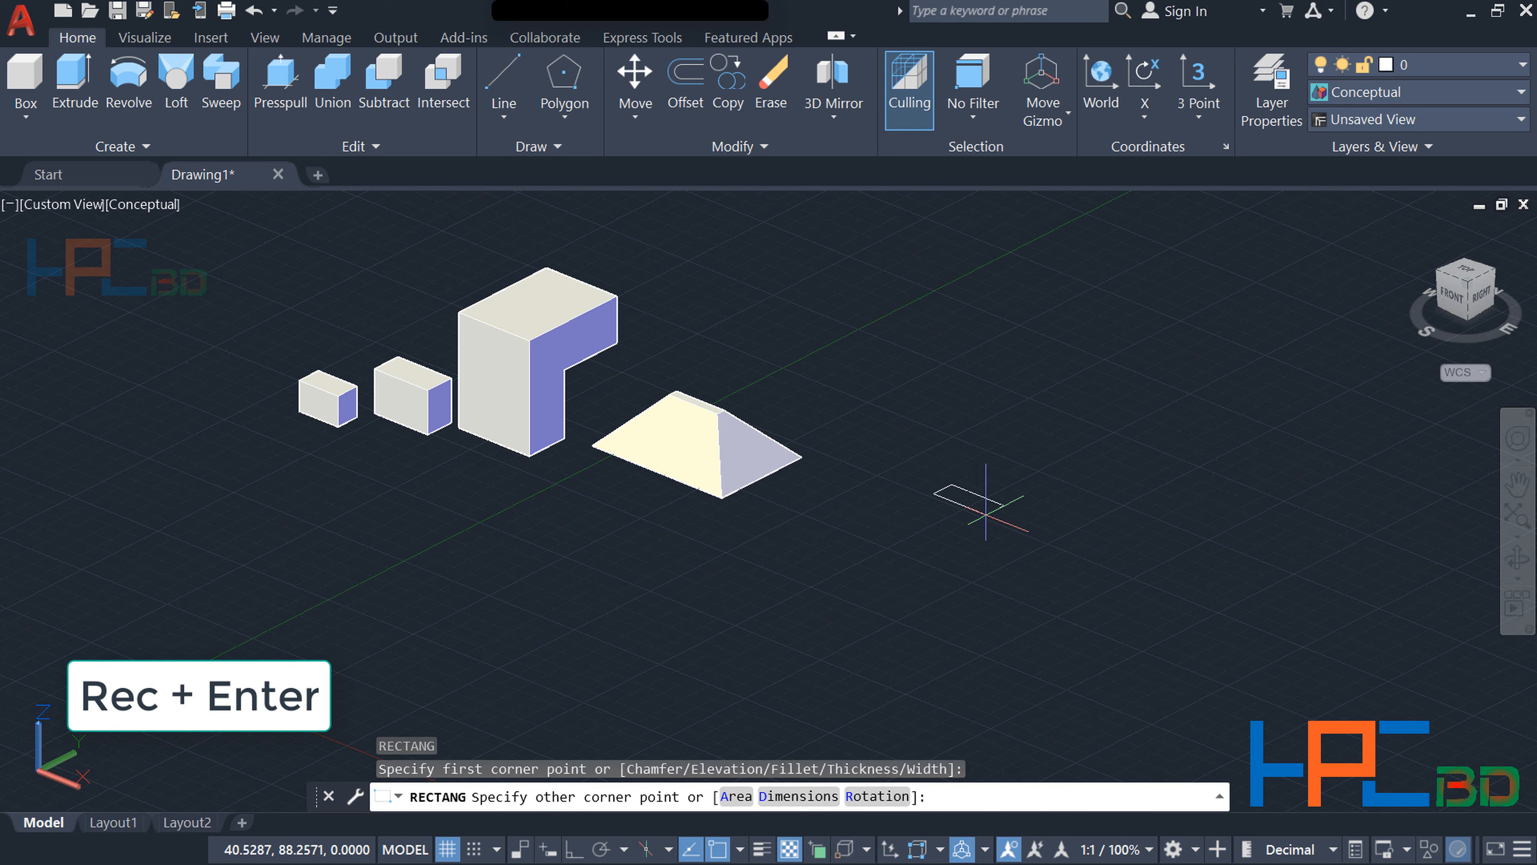
left_click(1067, 615)
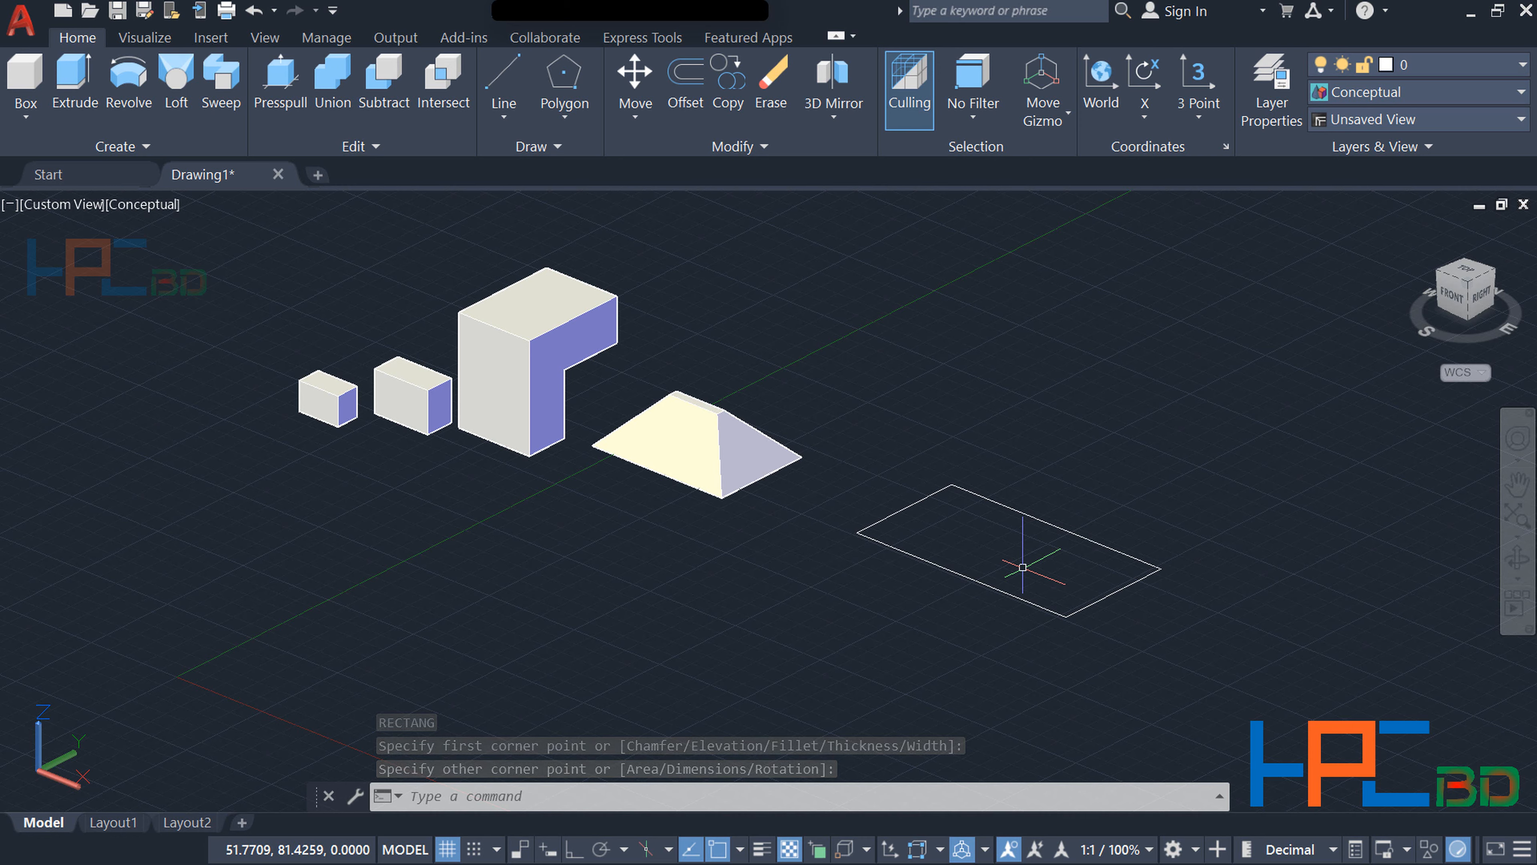
Extrude the newest rectangle upward as an open-ended surface, with the closed profiles creation mode set to Surface
type("Ext")
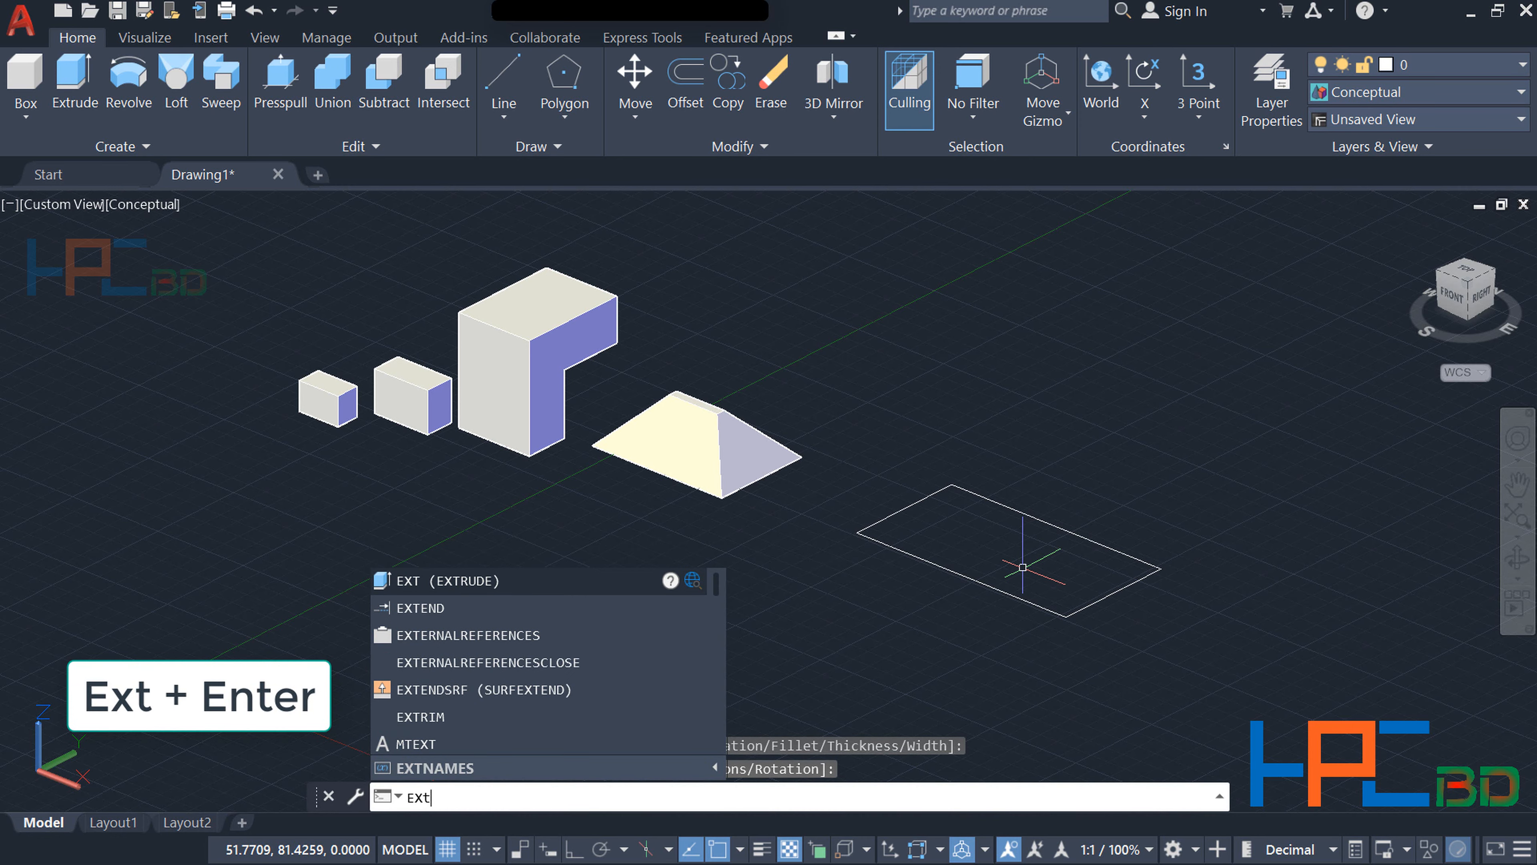
key("Return")
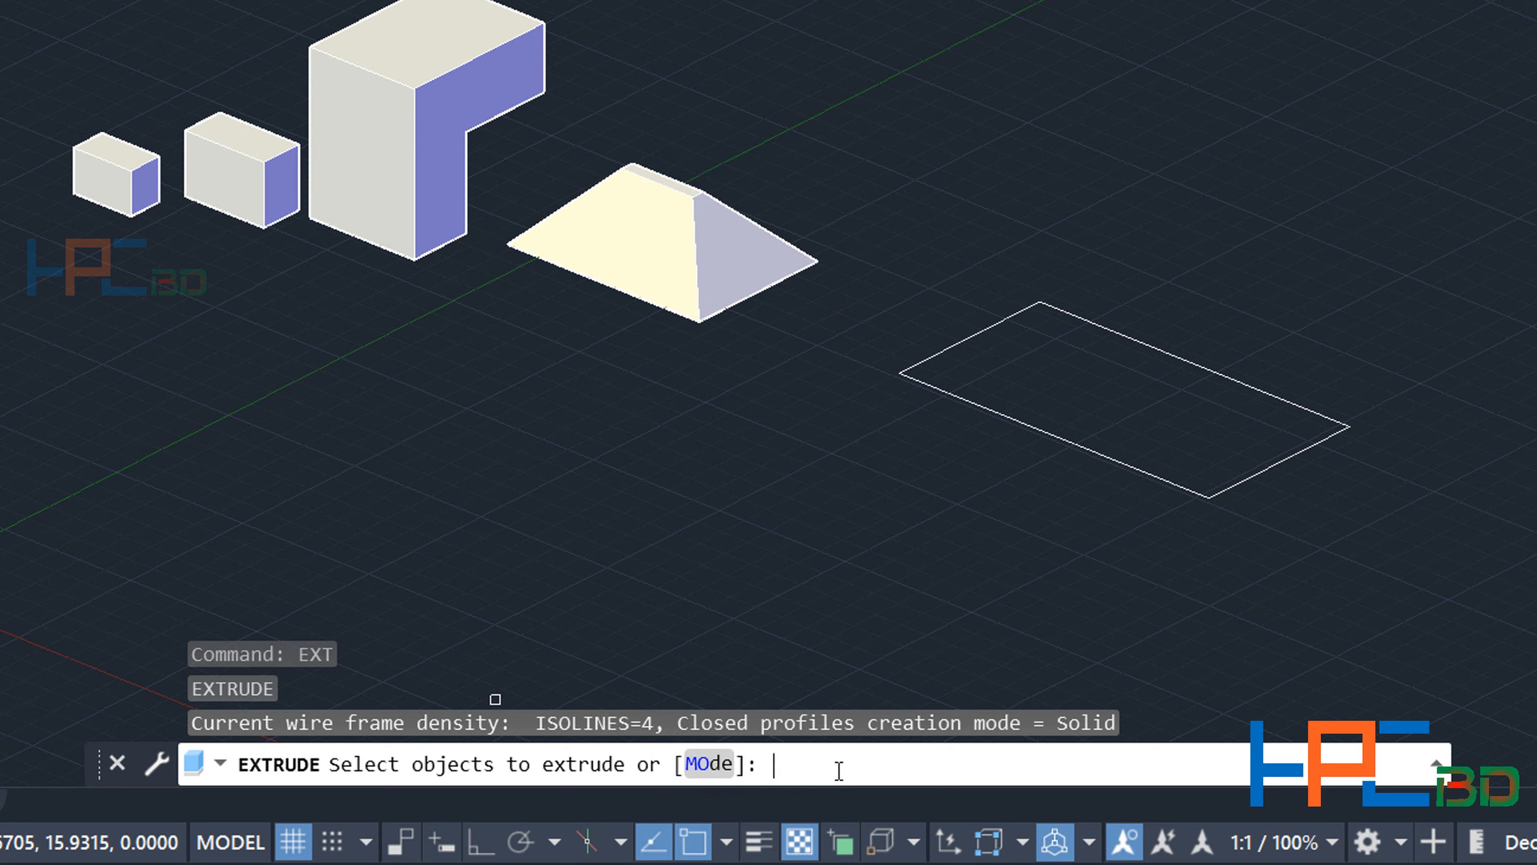
type("o")
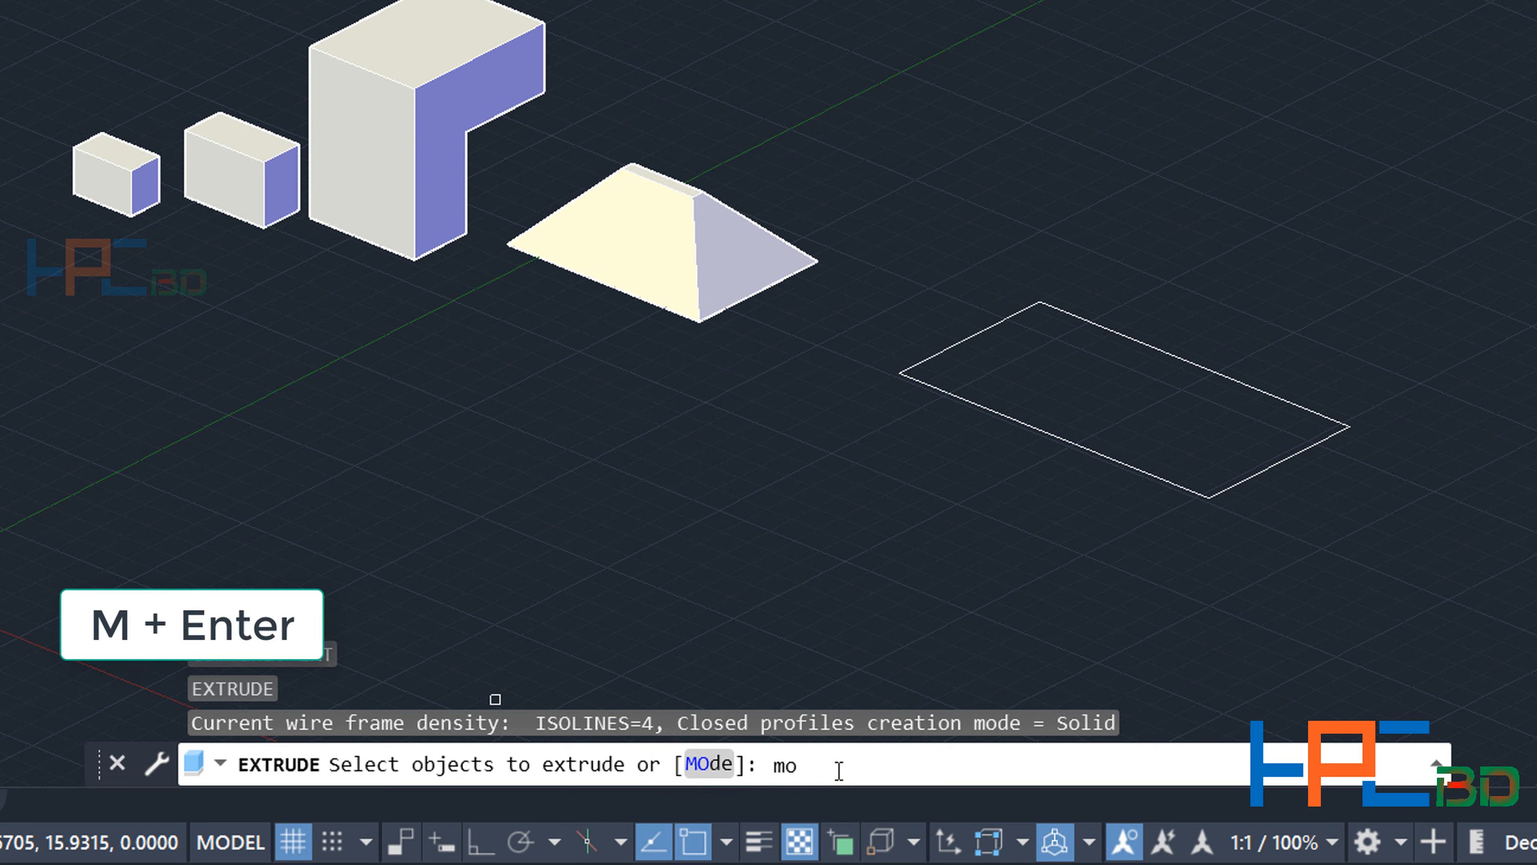
key("Return")
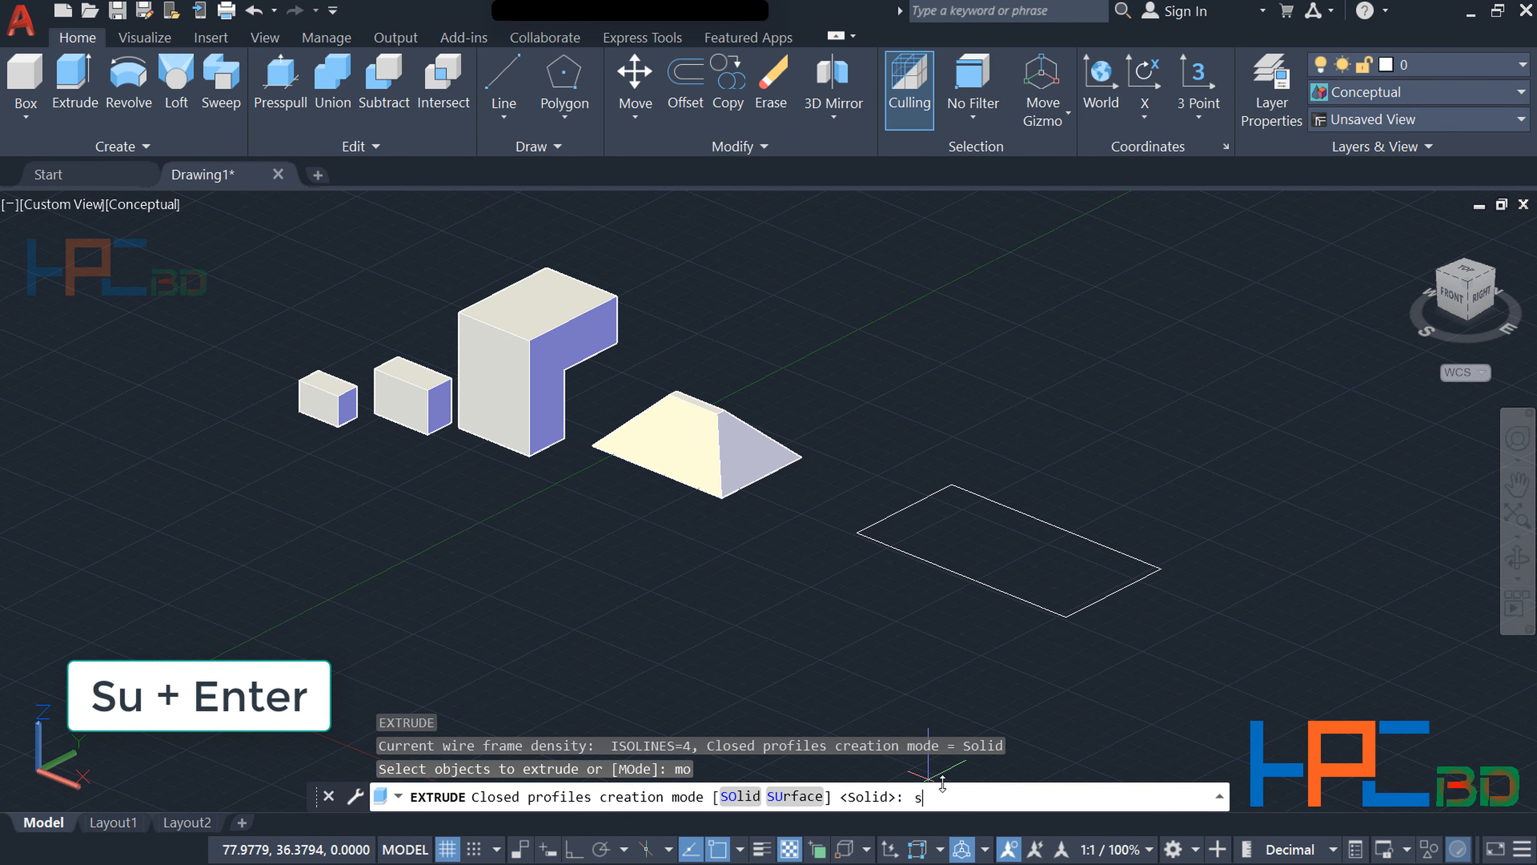
key("Return")
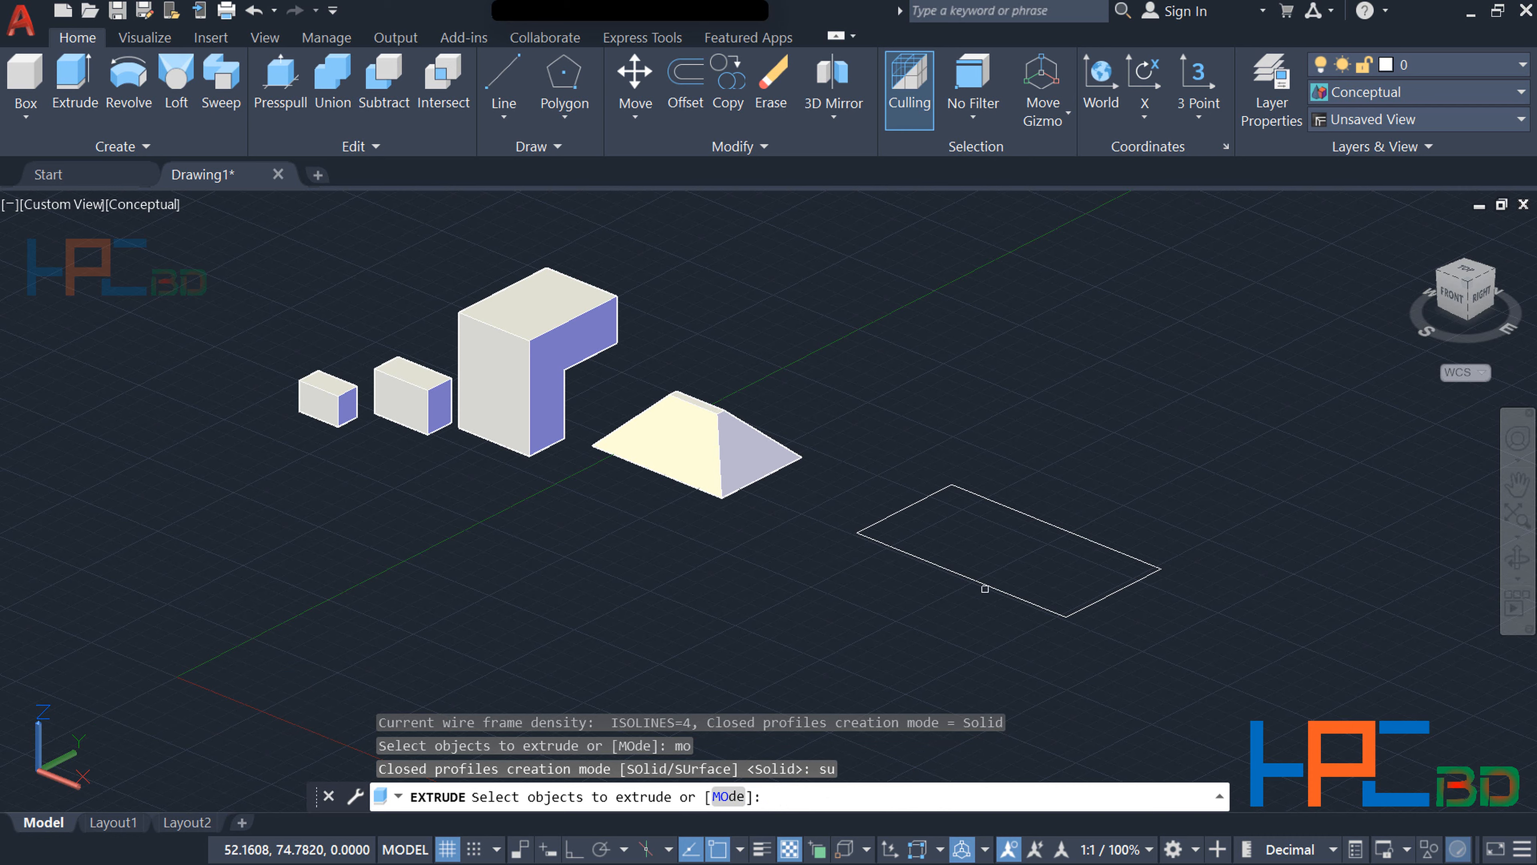
left_click(988, 585)
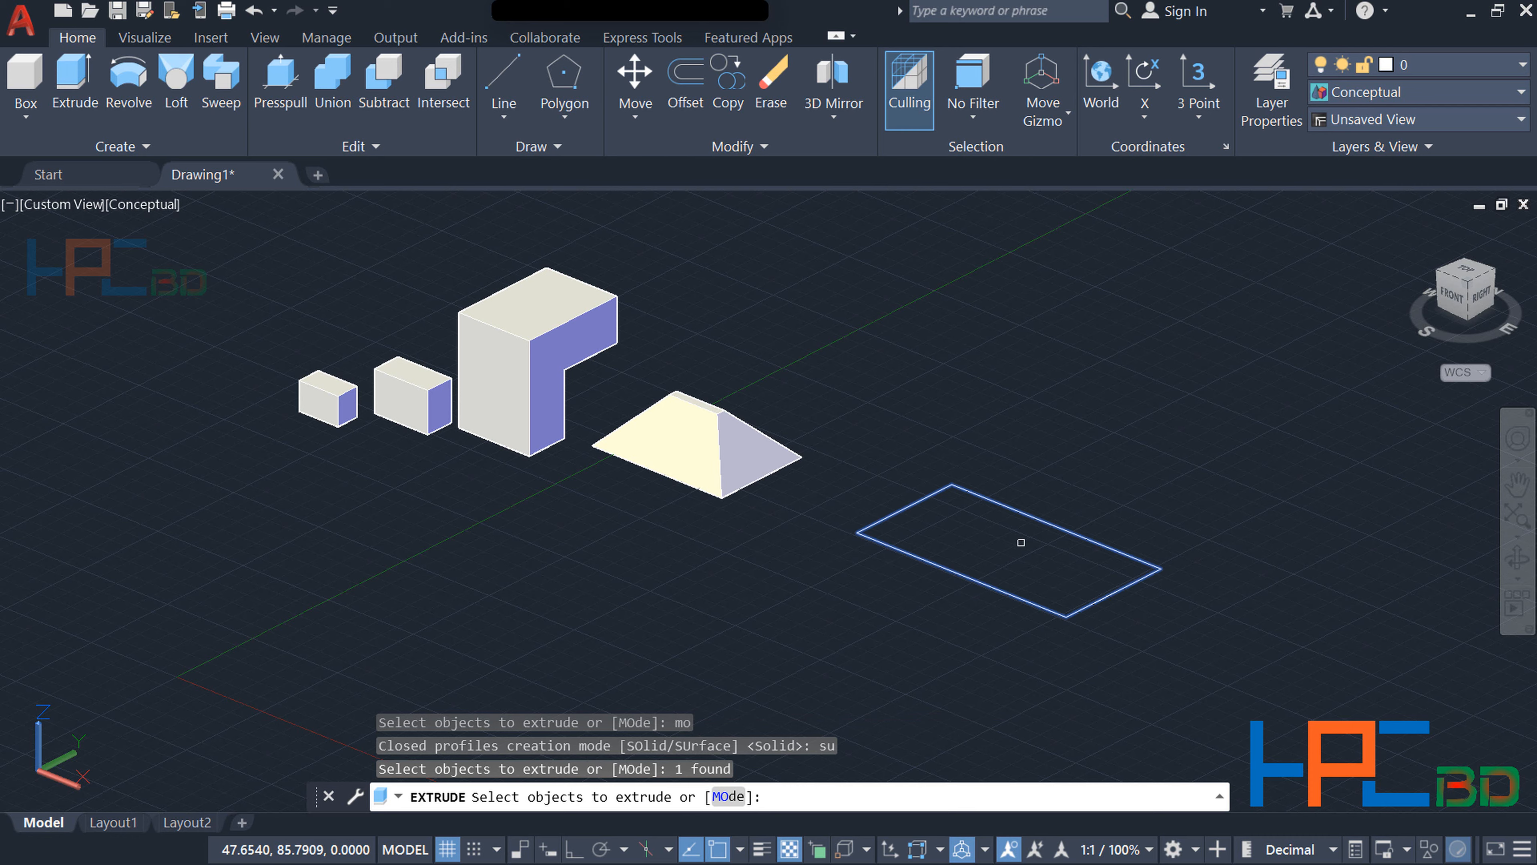
key("Return")
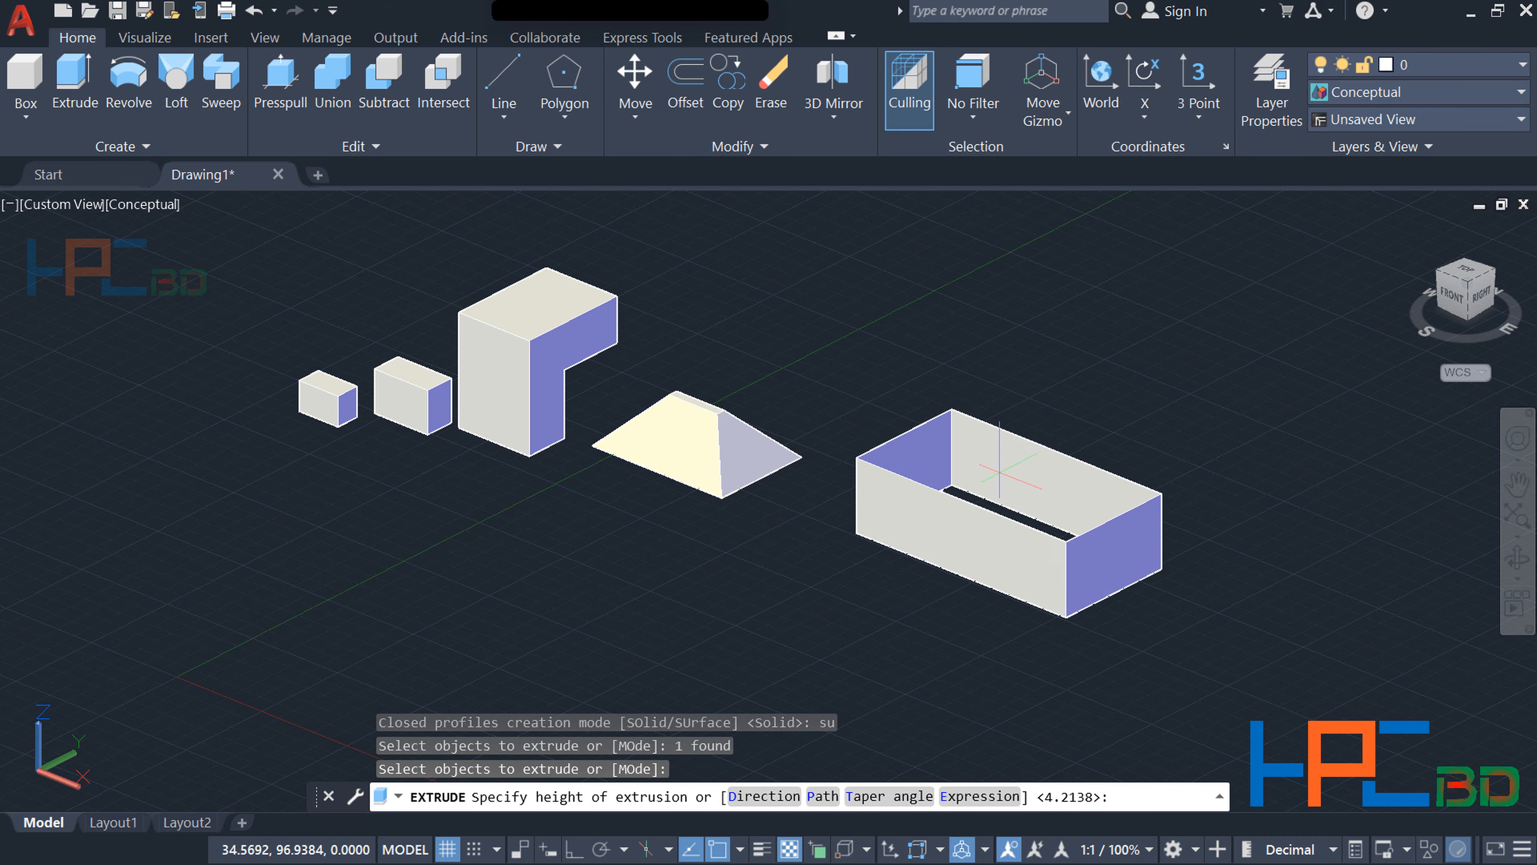
left_click(1011, 466)
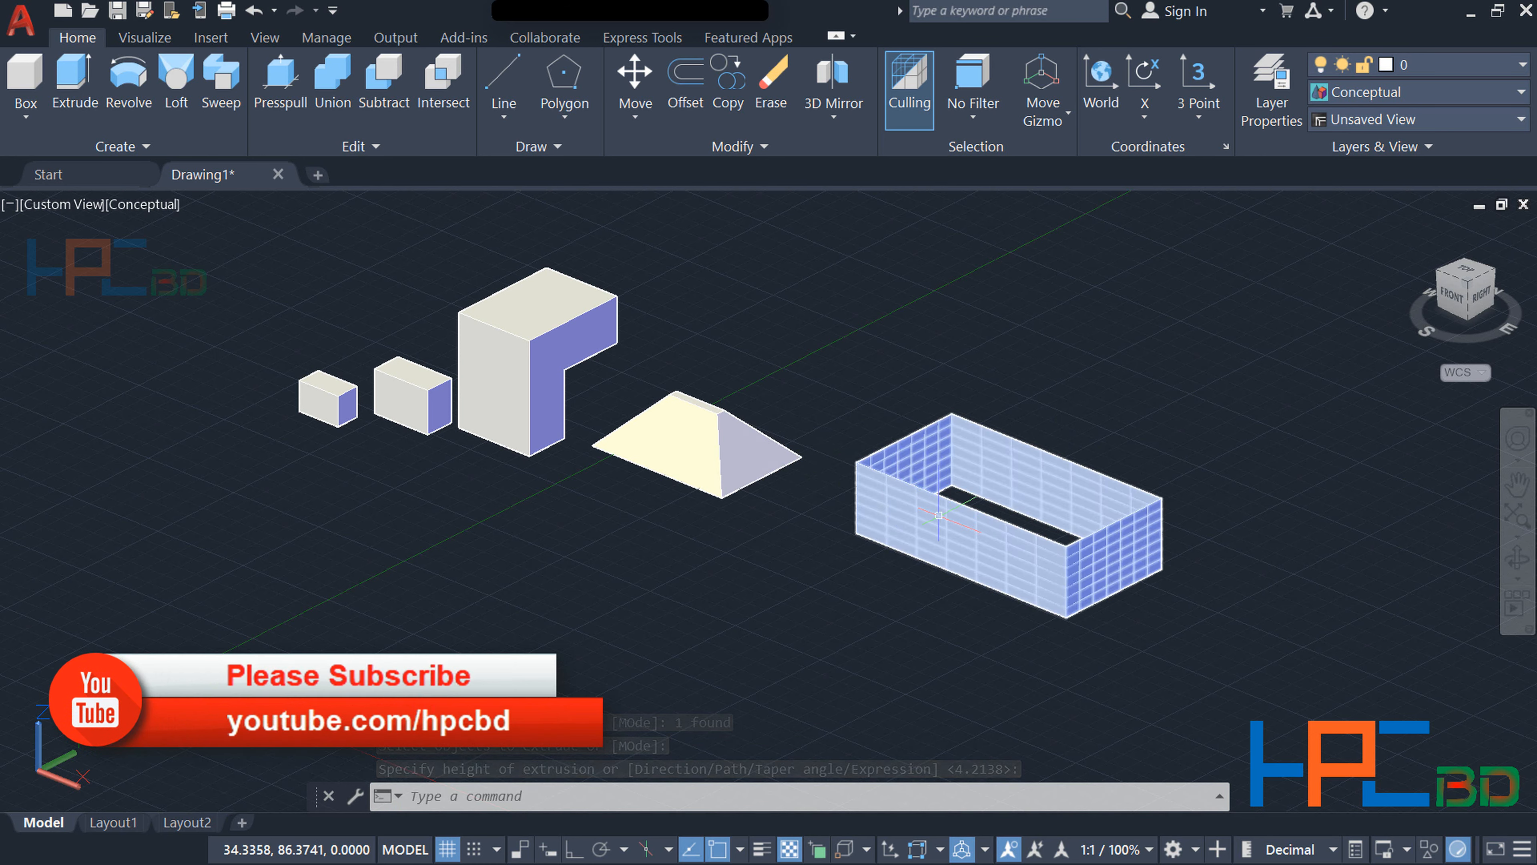
Set the Extrude command's closed profiles creation mode back to Solid, without extruding any object
scroll(412, 390, "up", 8)
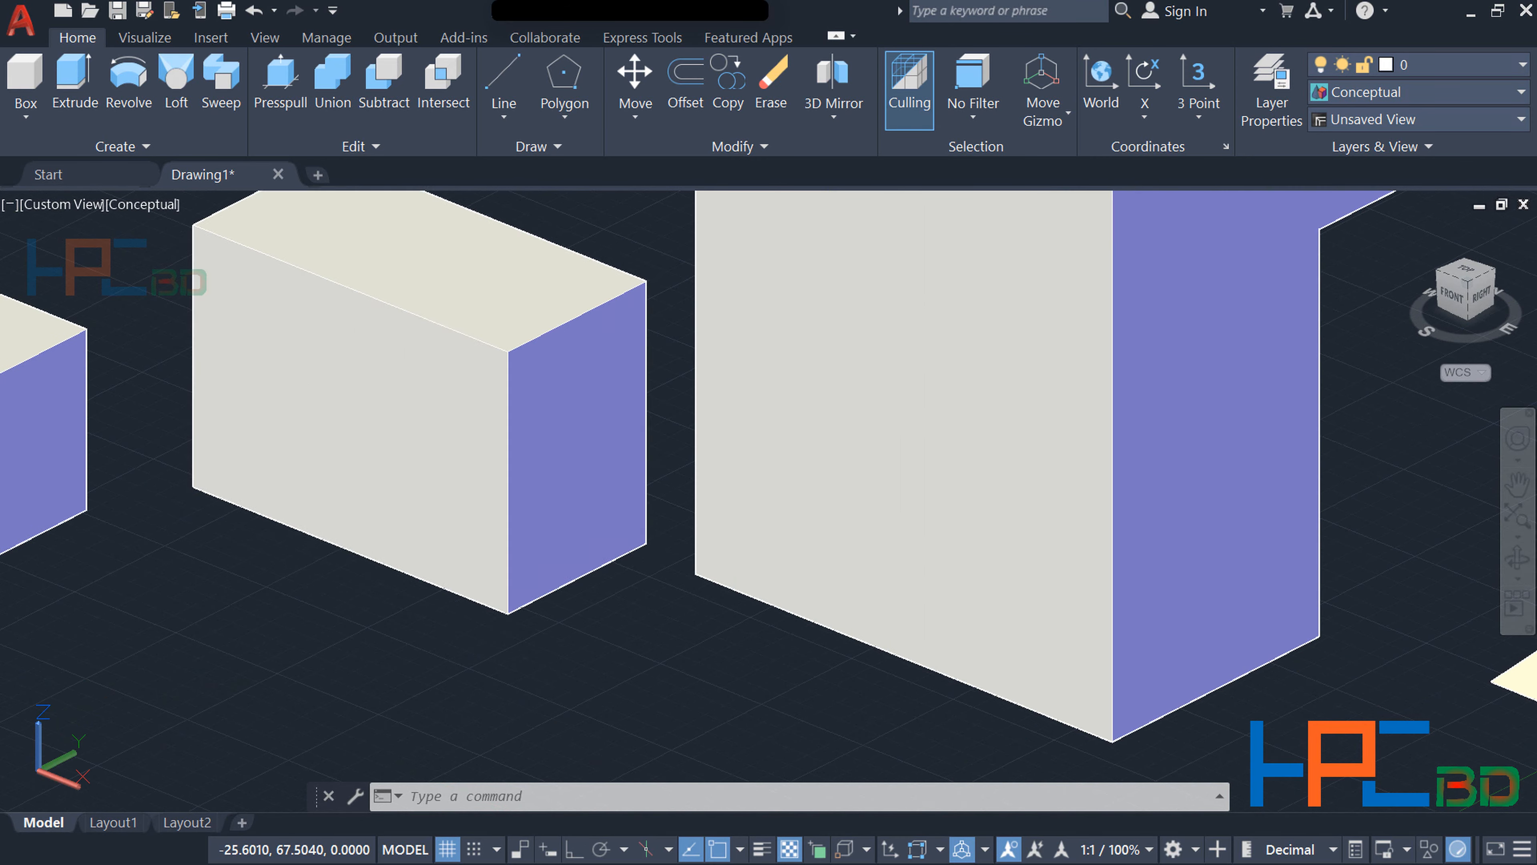
scroll(478, 354, "down", 8)
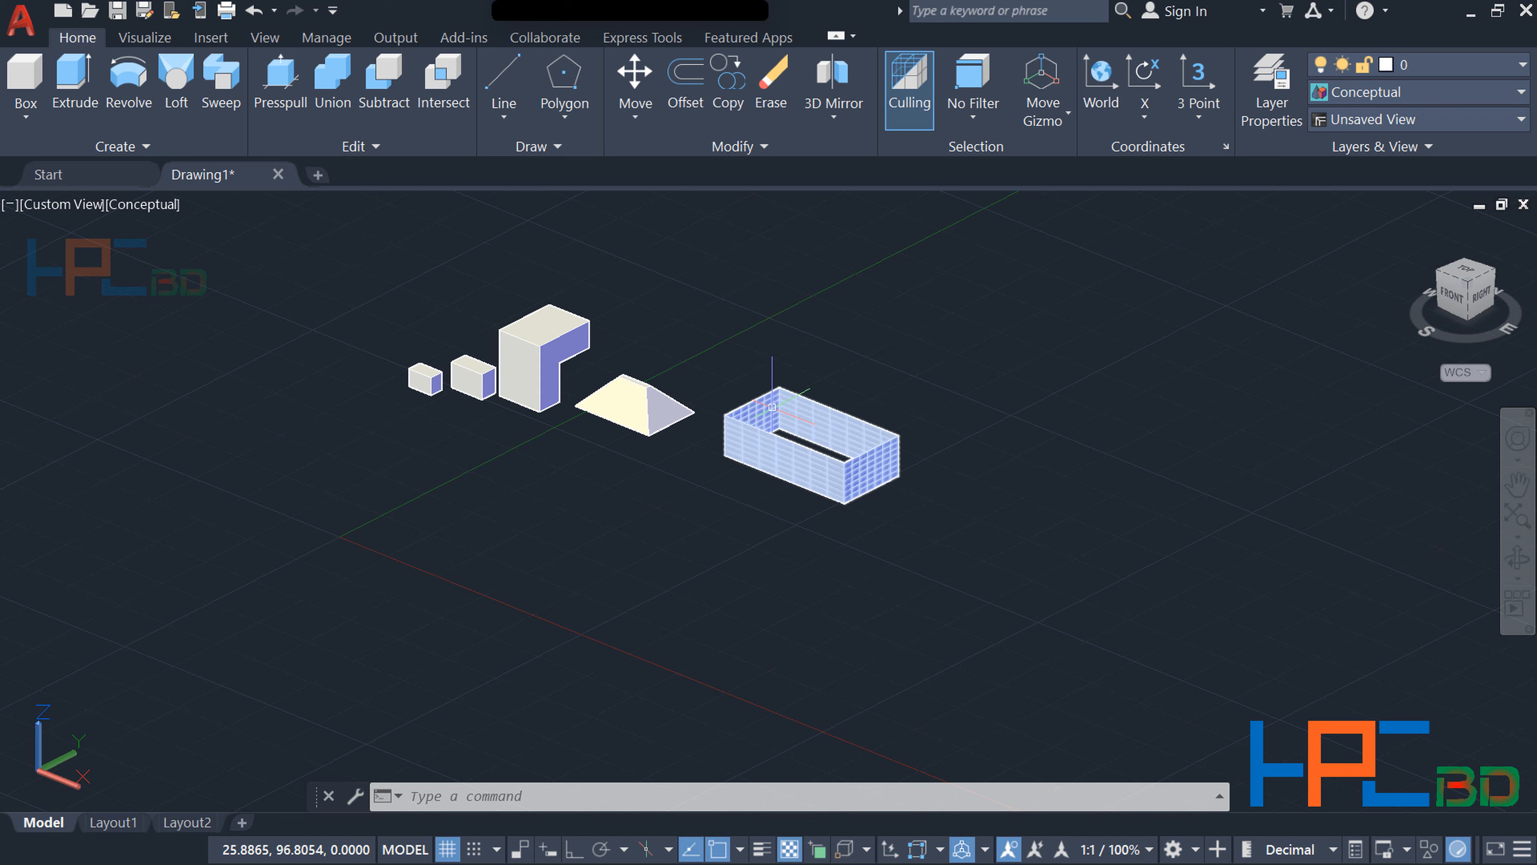
scroll(756, 414, "up", 5)
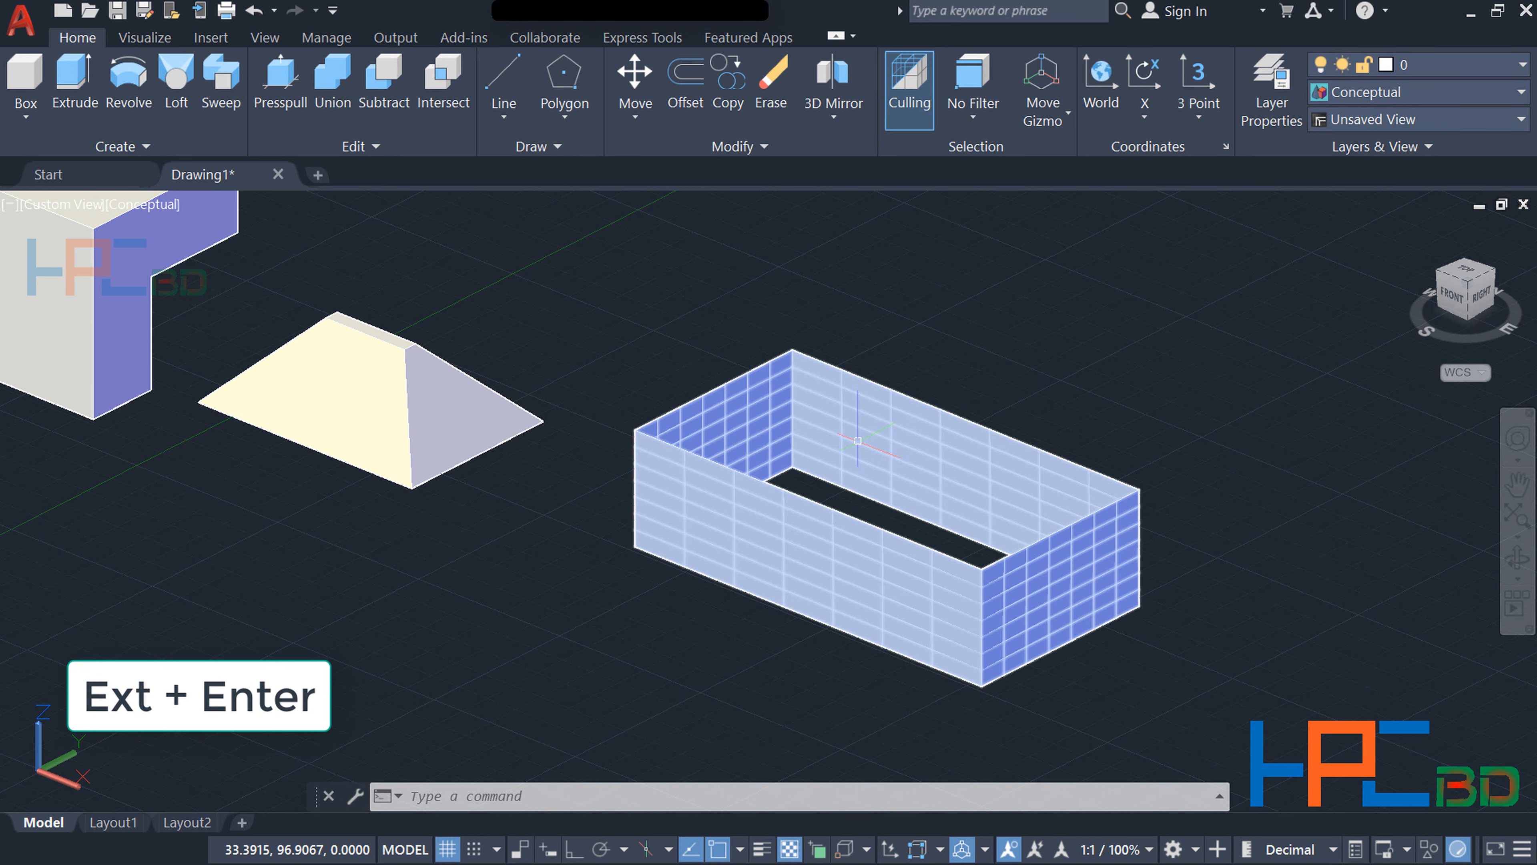
scroll(857, 451, "down", 1)
middle_click_drag(855, 461, 845, 417)
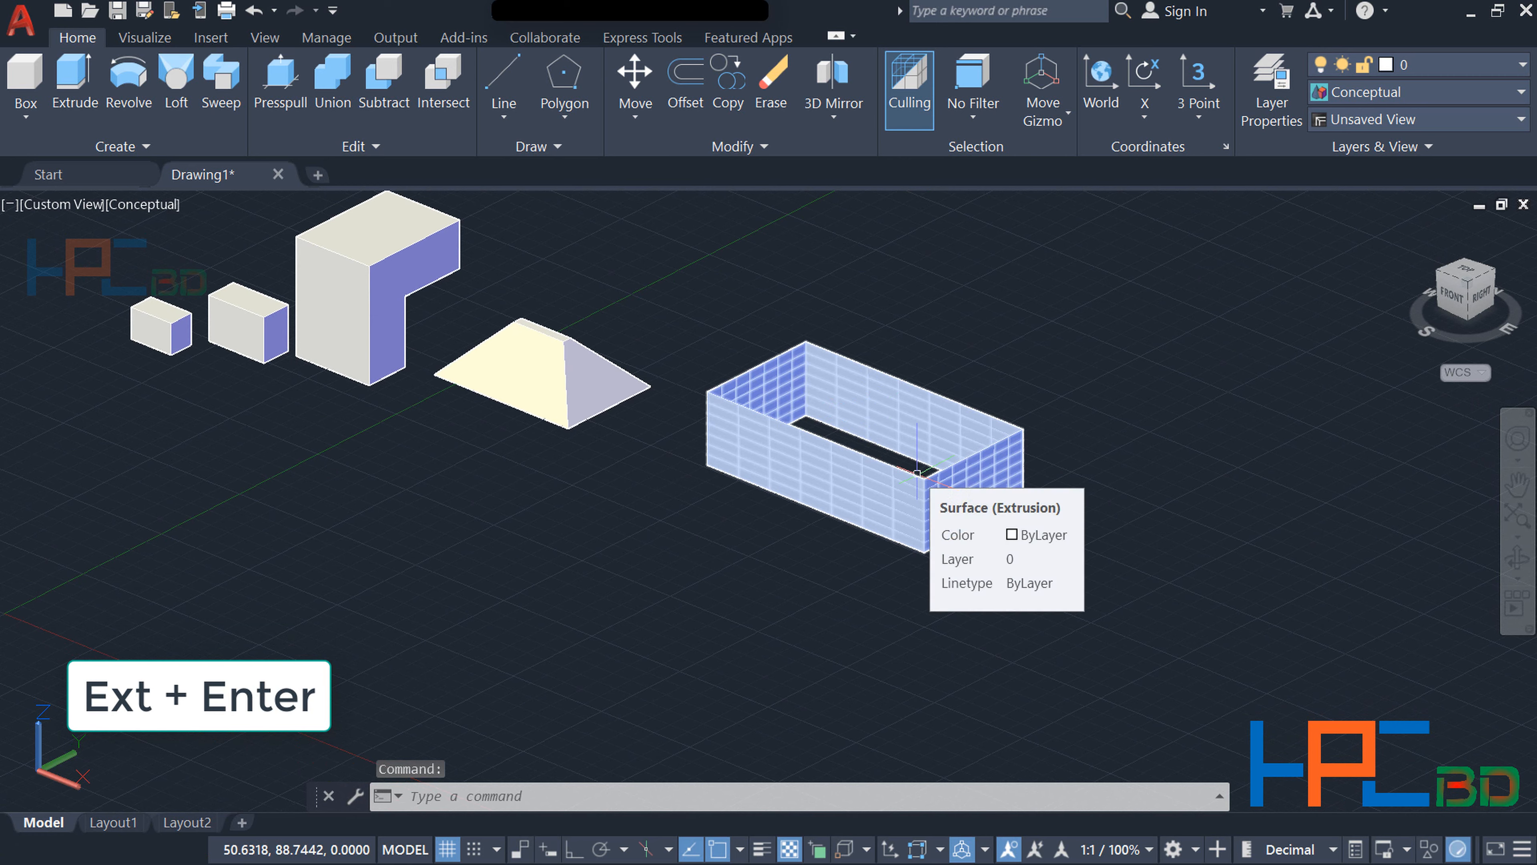
type("e")
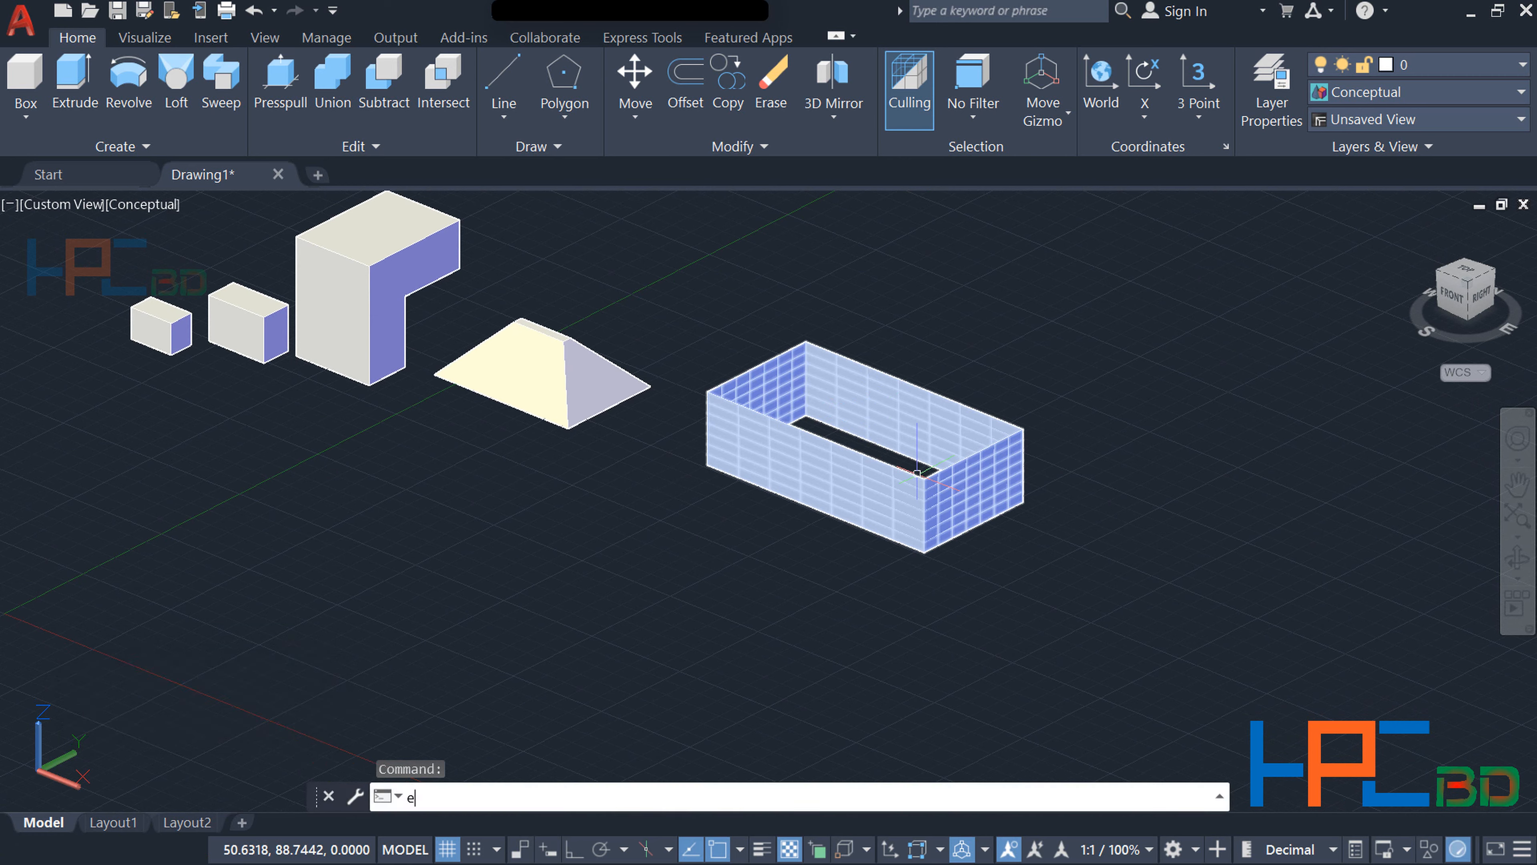
key("Return")
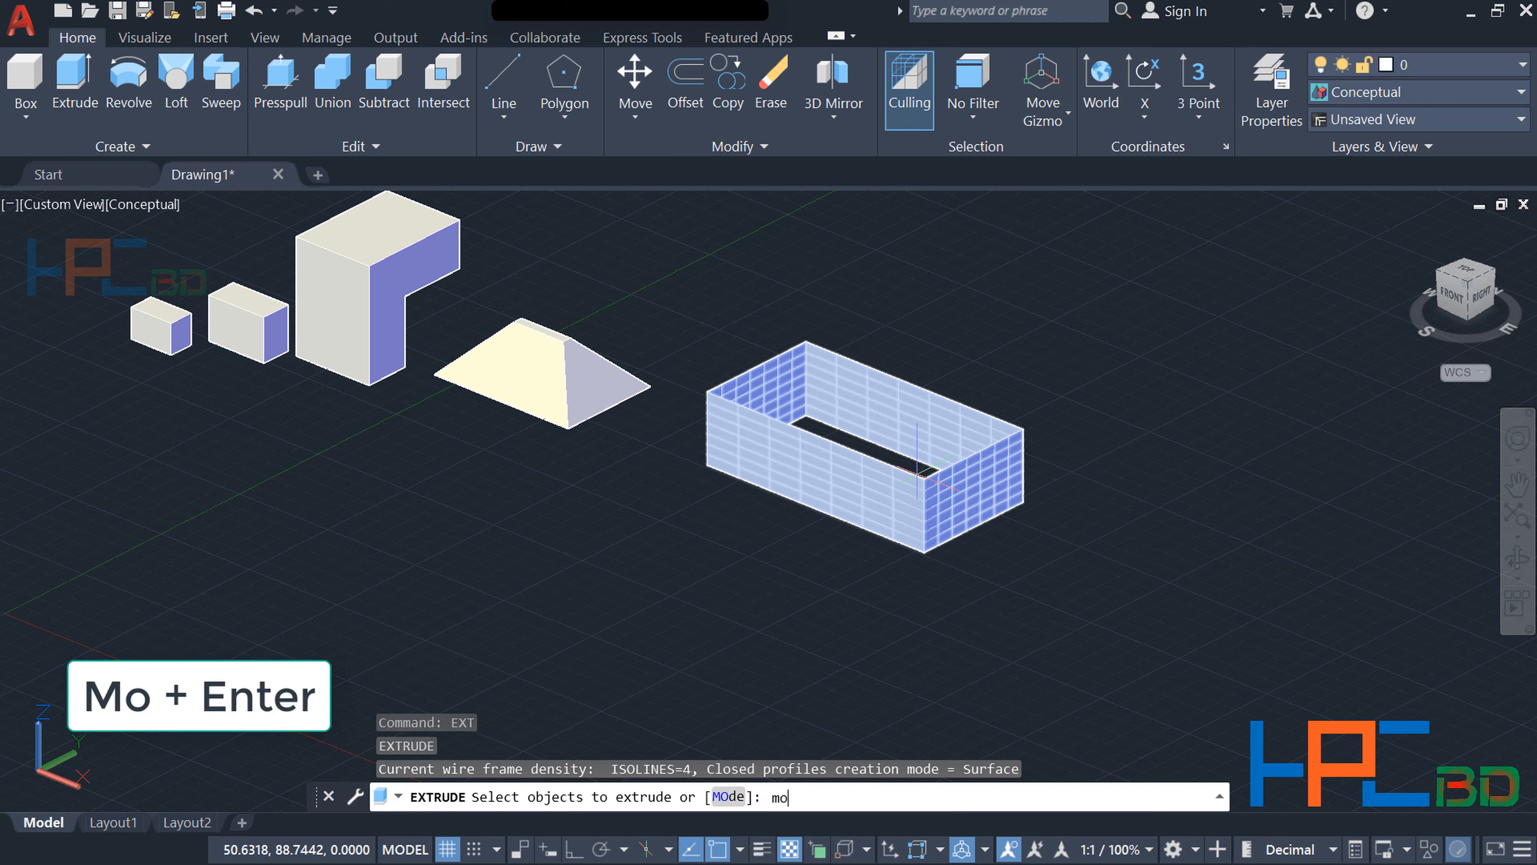
type("mo")
key("Return")
type("so")
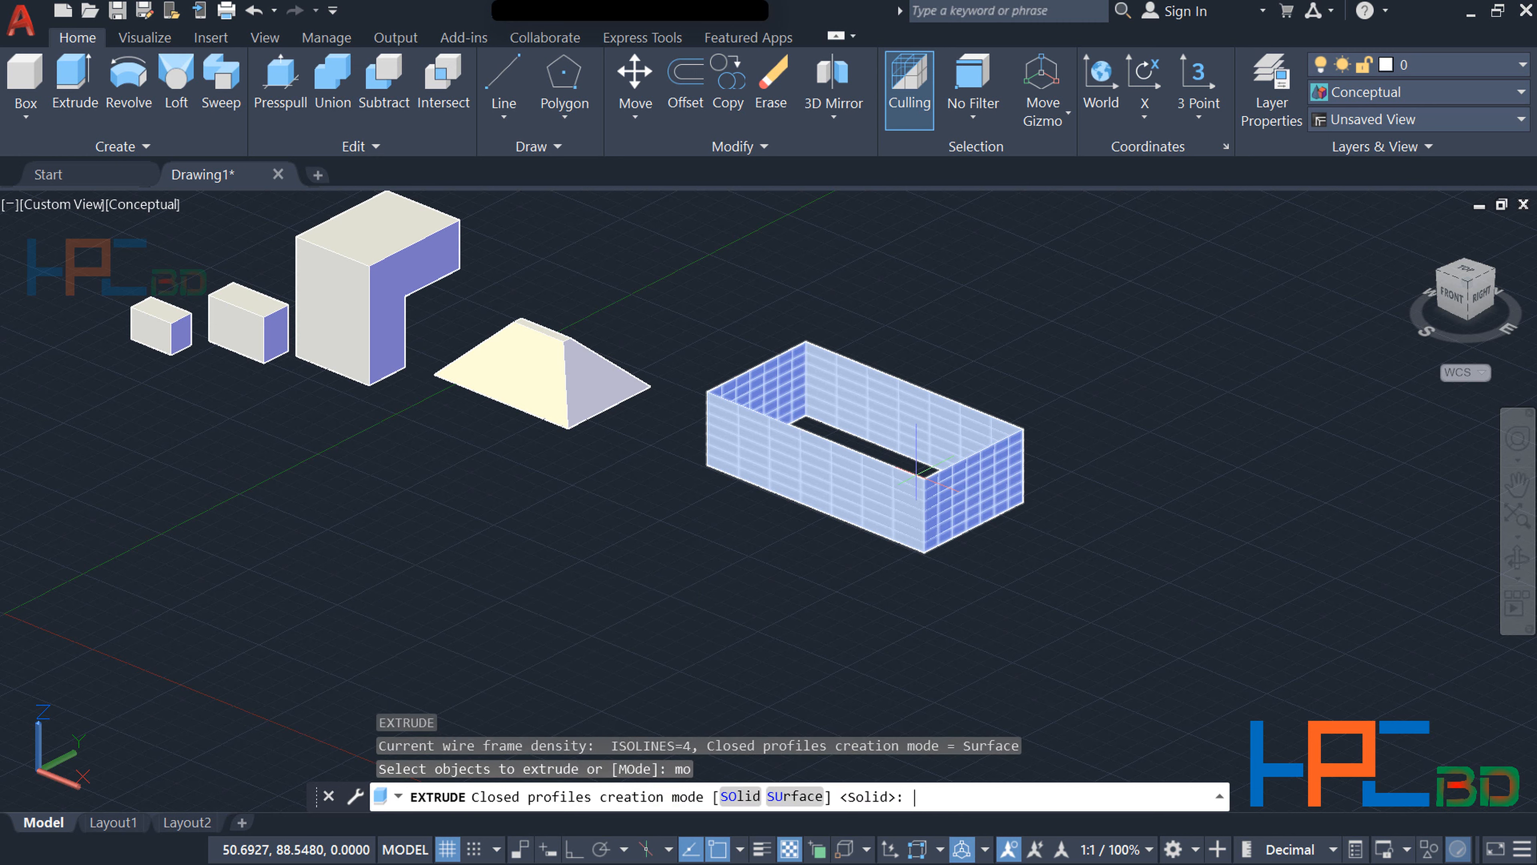
key("Return")
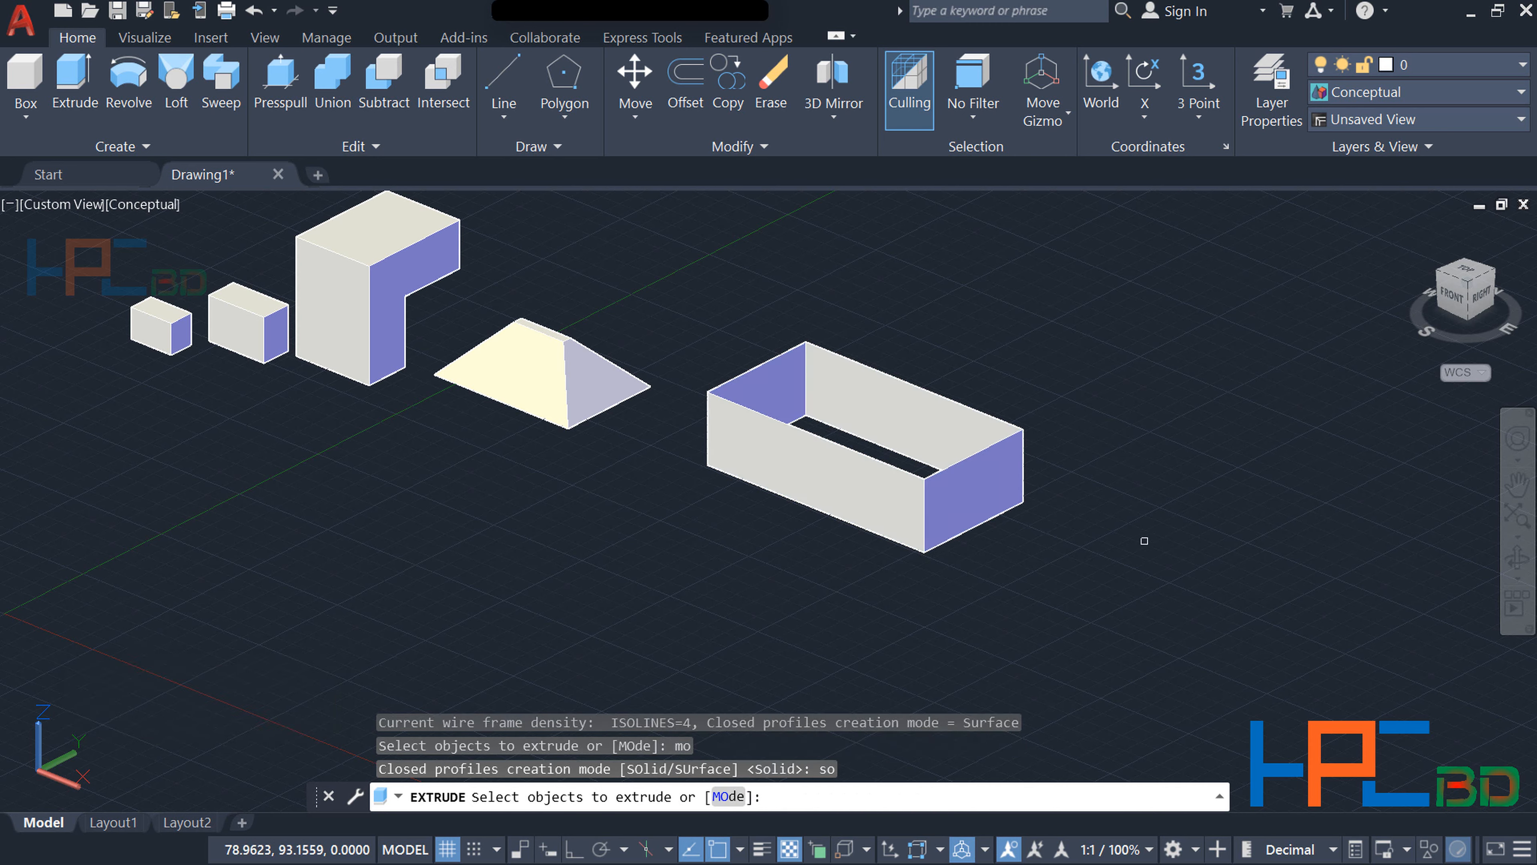
key("Escape")
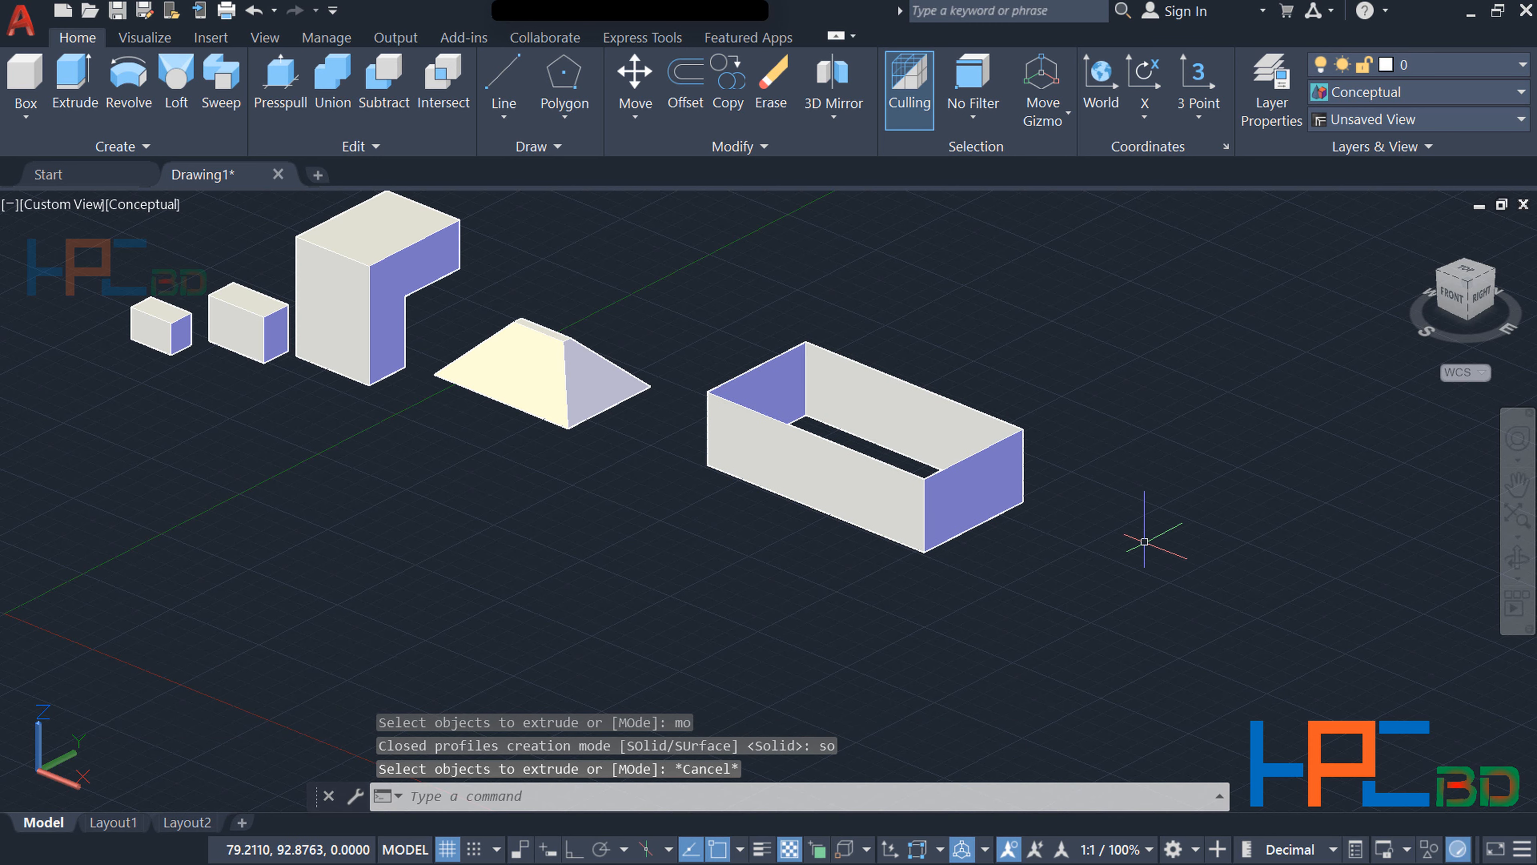
Draw another rectangle on the ground plane beyond the open-ended surface extrusion, on the side away from the tapered solid
middle_click_drag(1143, 539, 1034, 528)
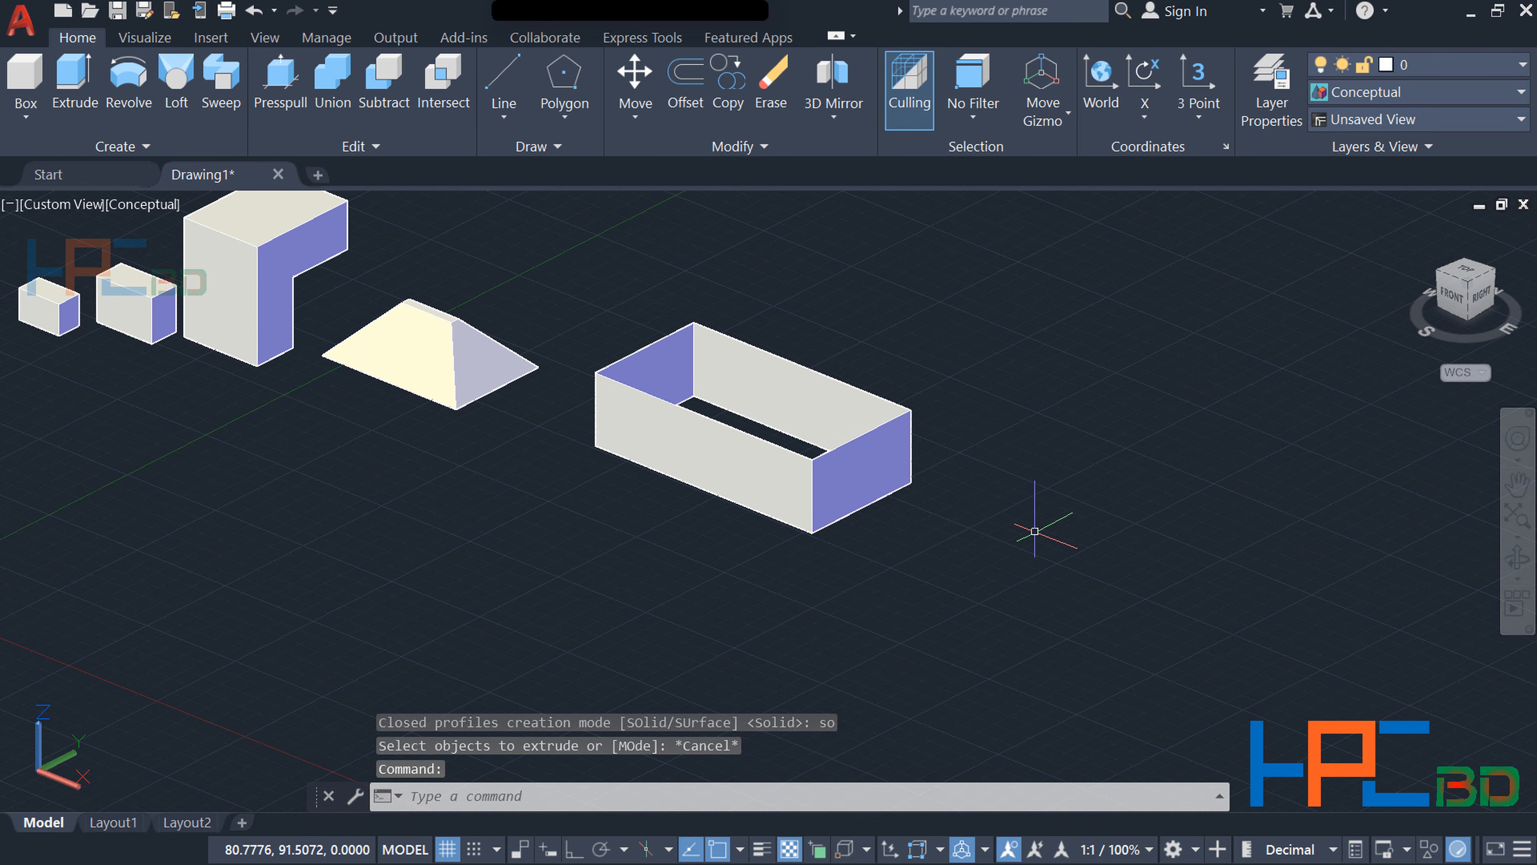
type("rec")
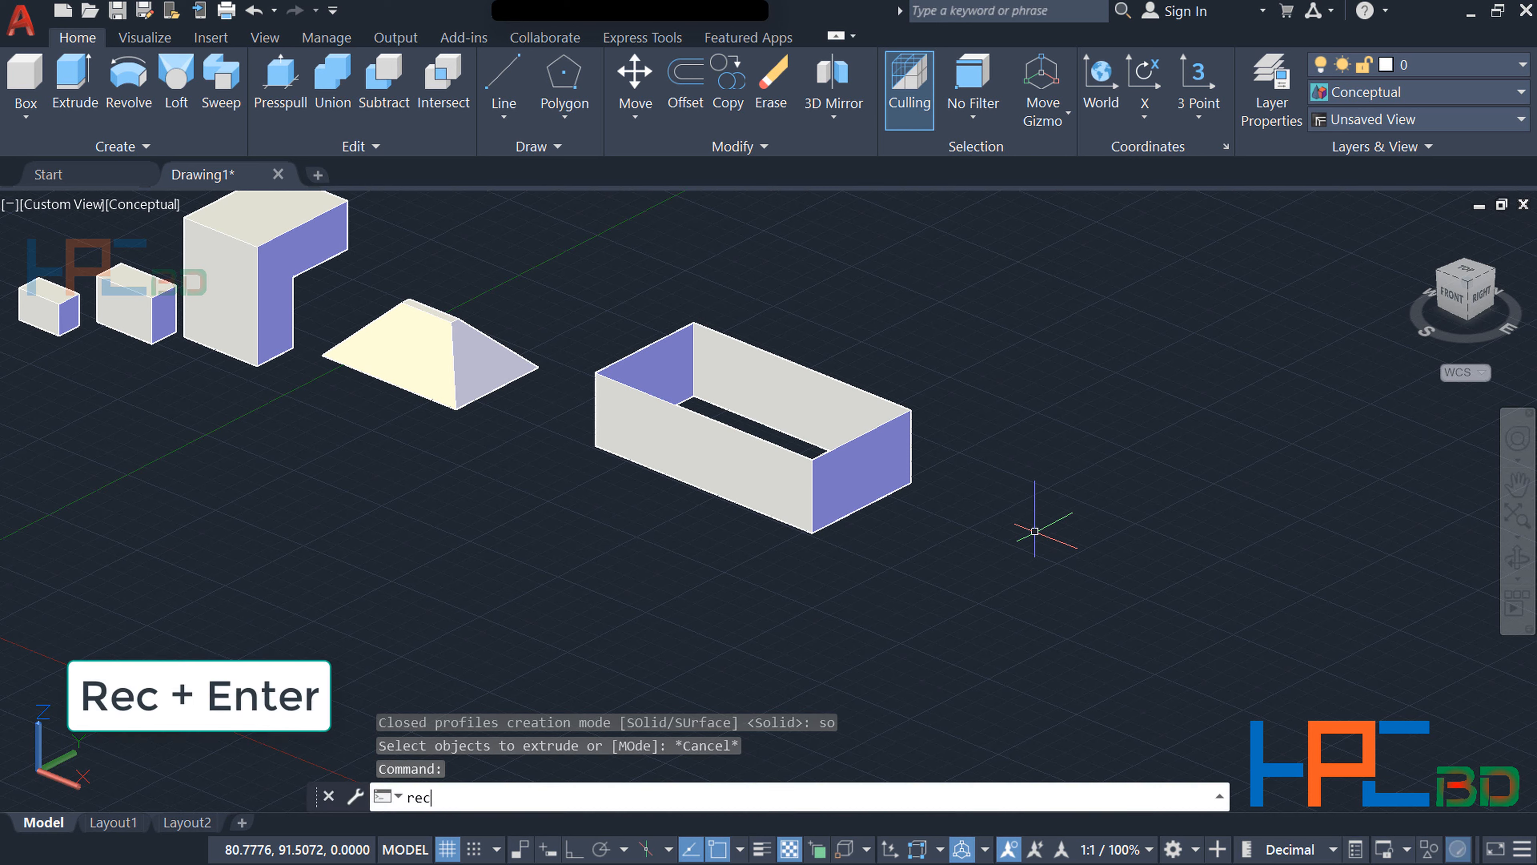
key("Return")
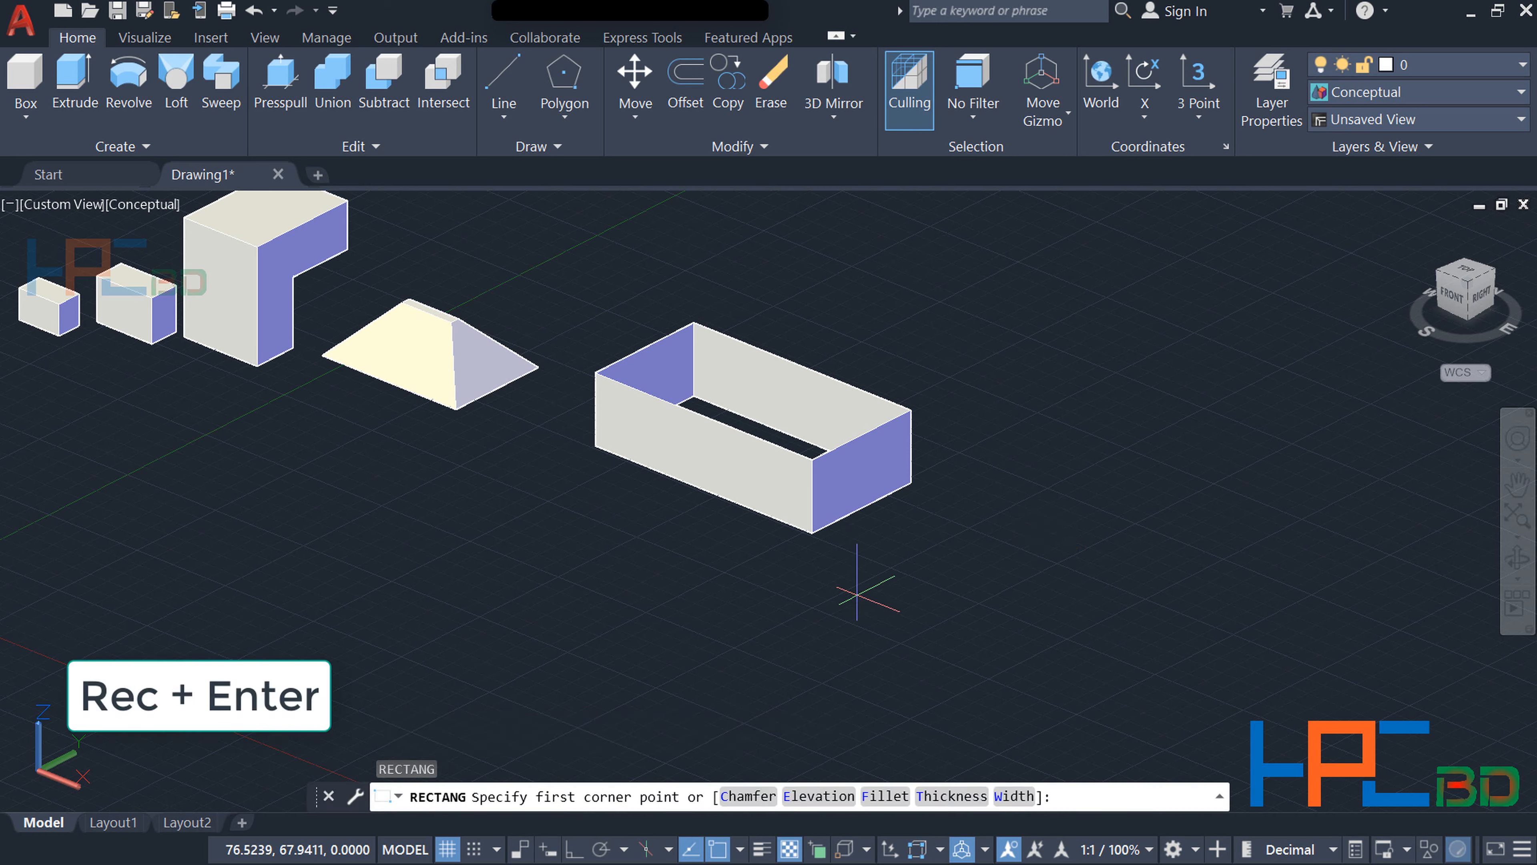
left_click(855, 590)
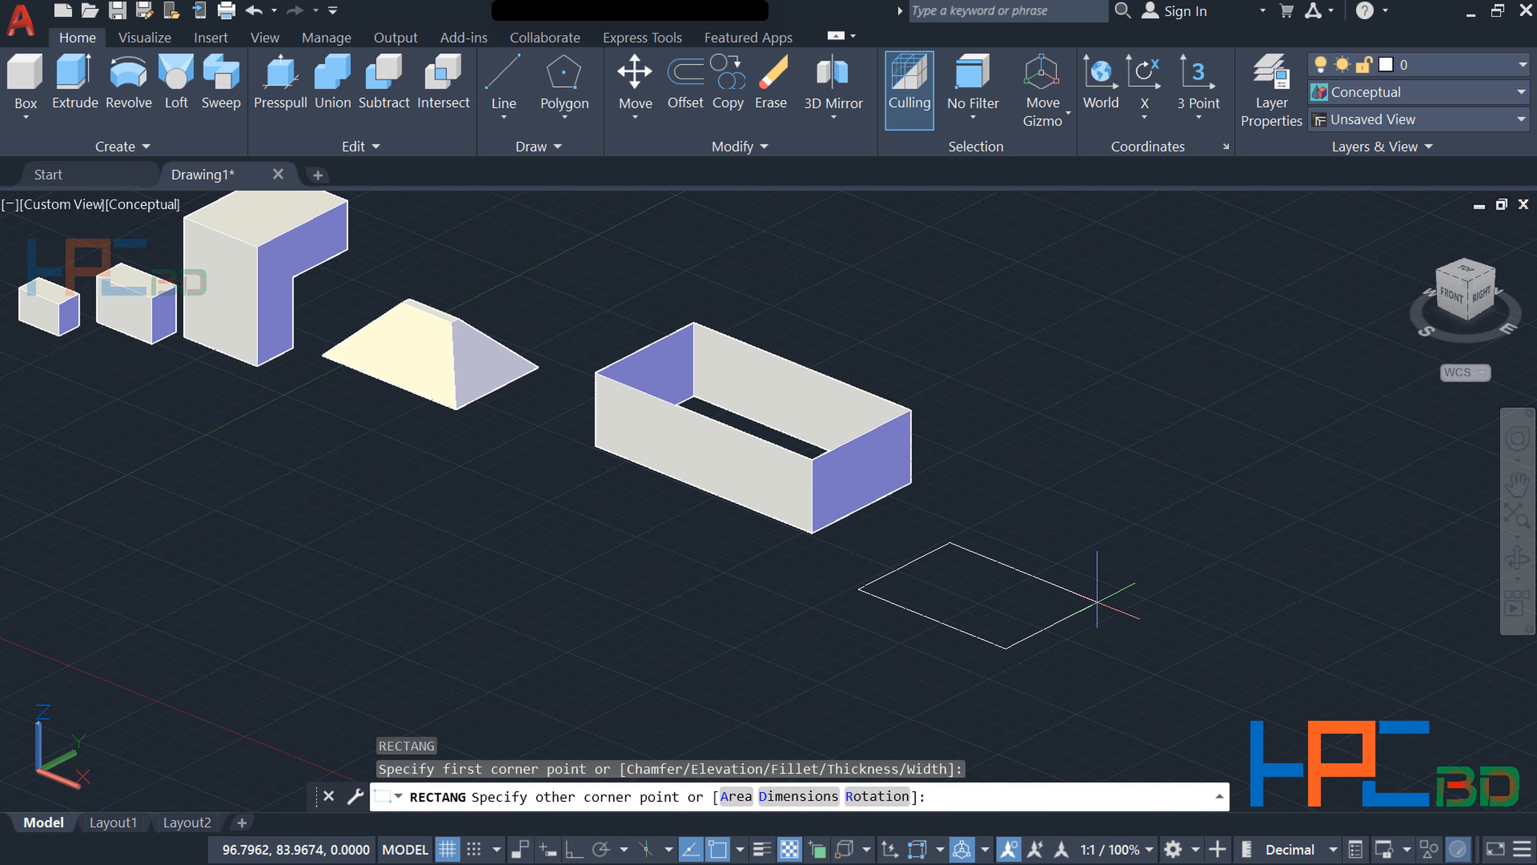
left_click(1143, 604)
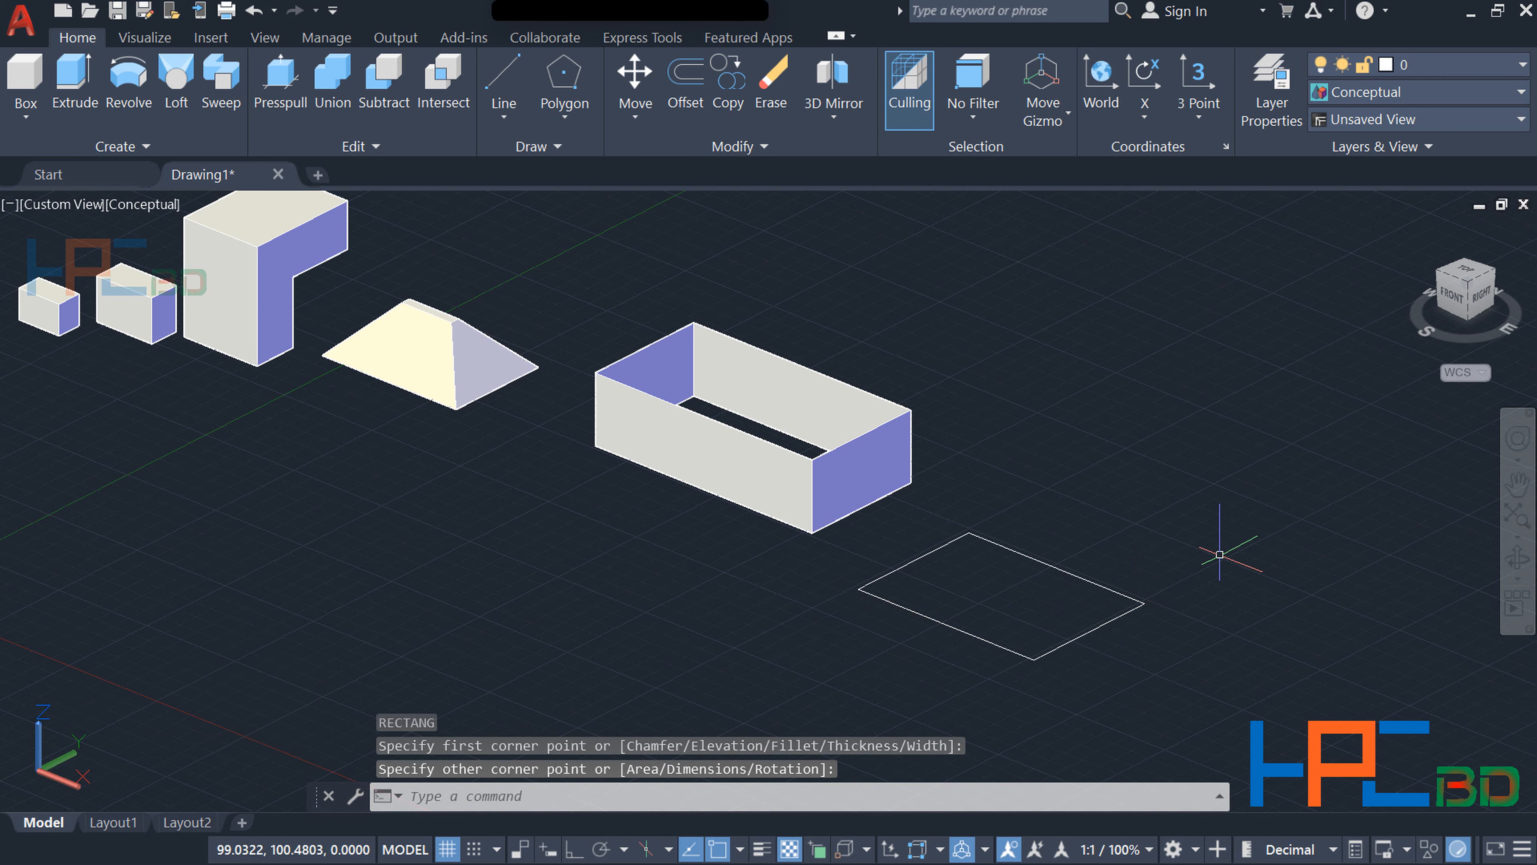
Extrude the newest rectangle upward into a closed box, with the closed profiles creation mode set to Solid
type("EXT")
key("Return")
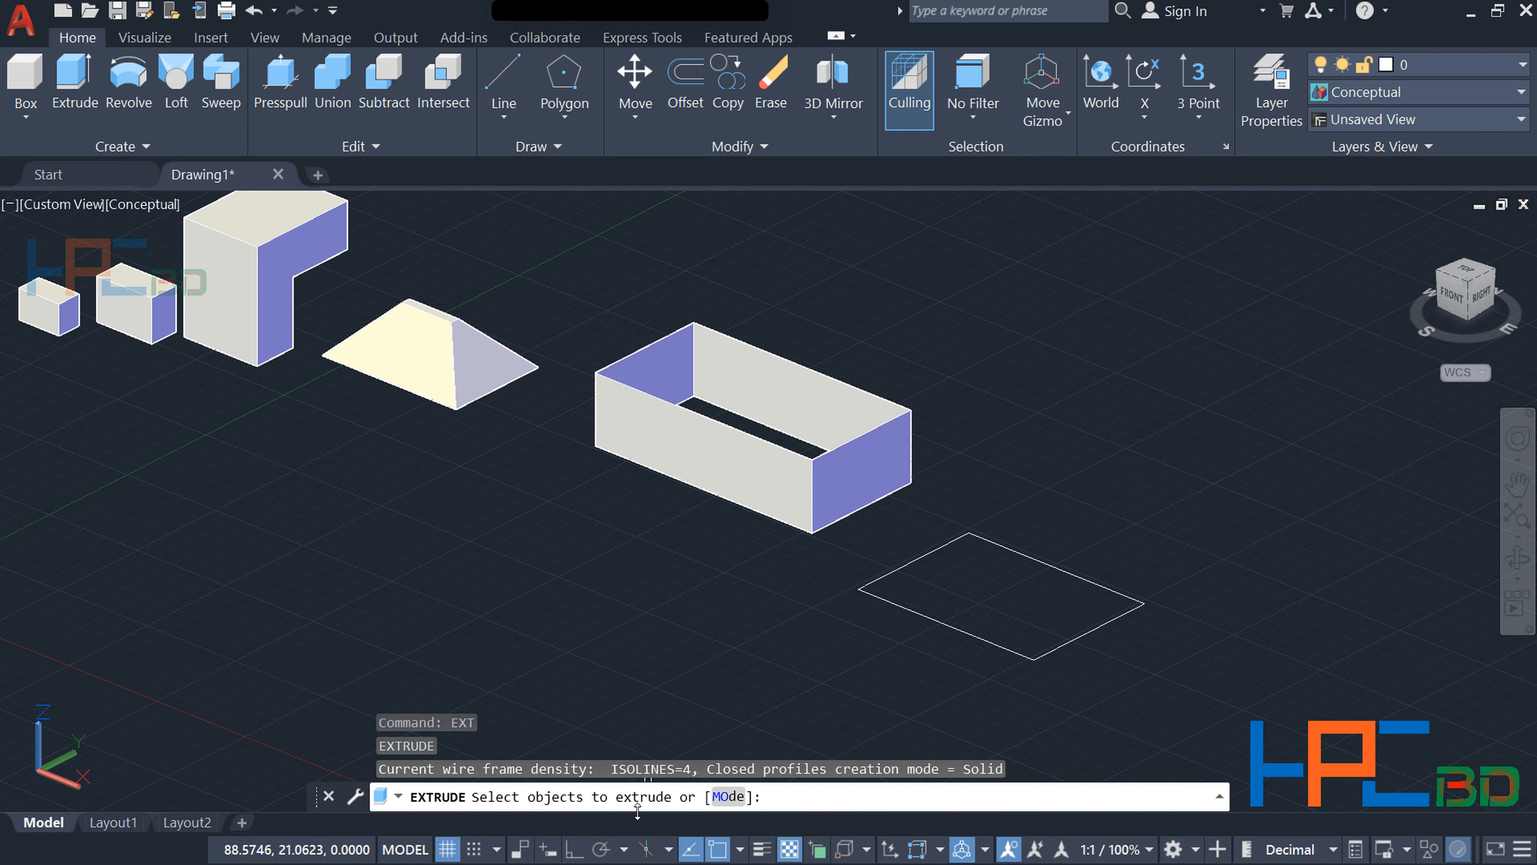
left_click(722, 797)
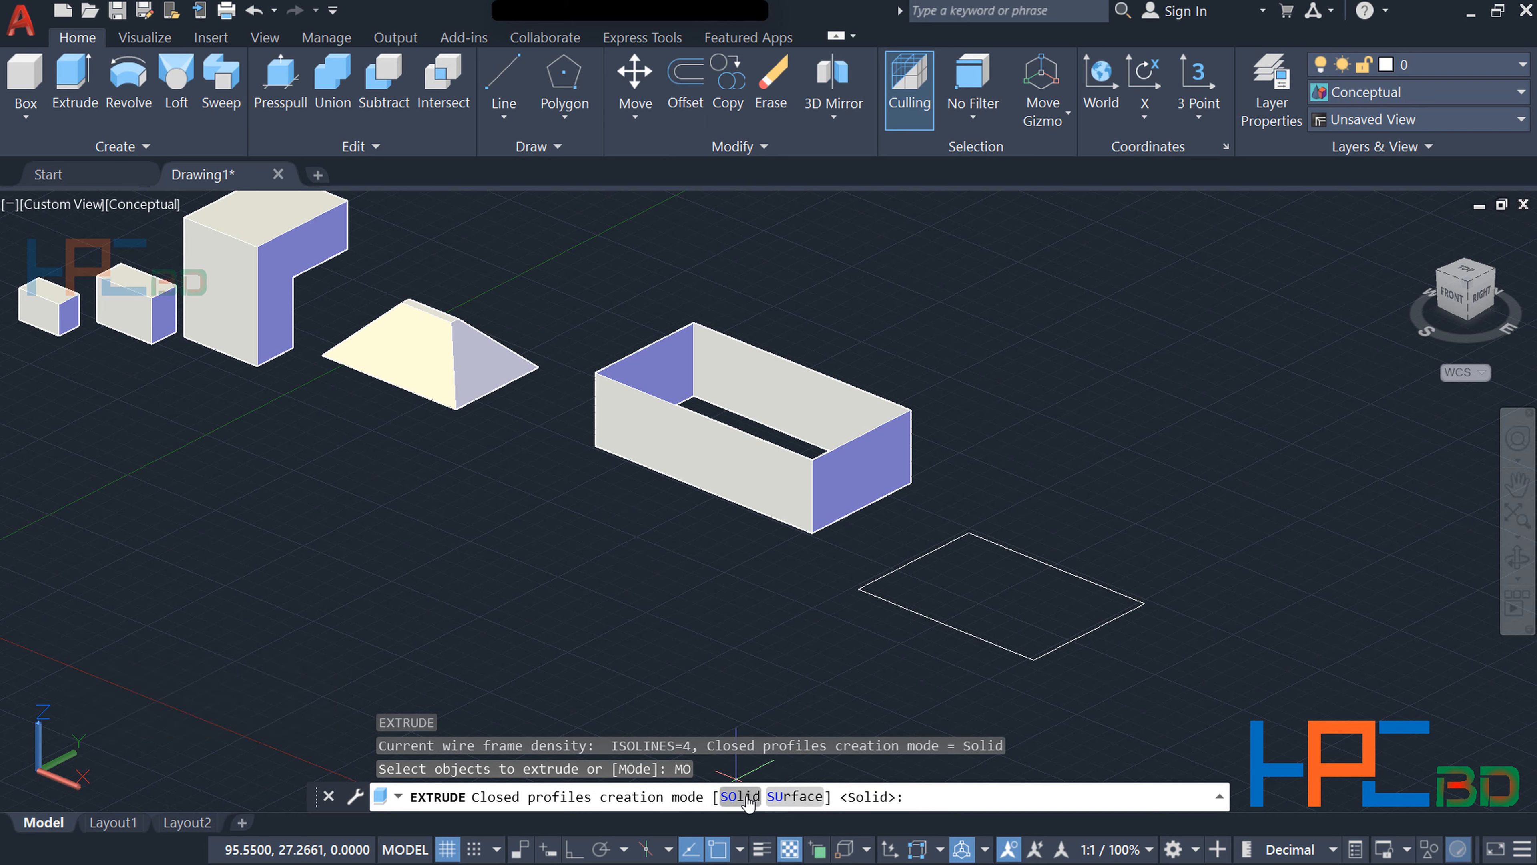
left_click(740, 797)
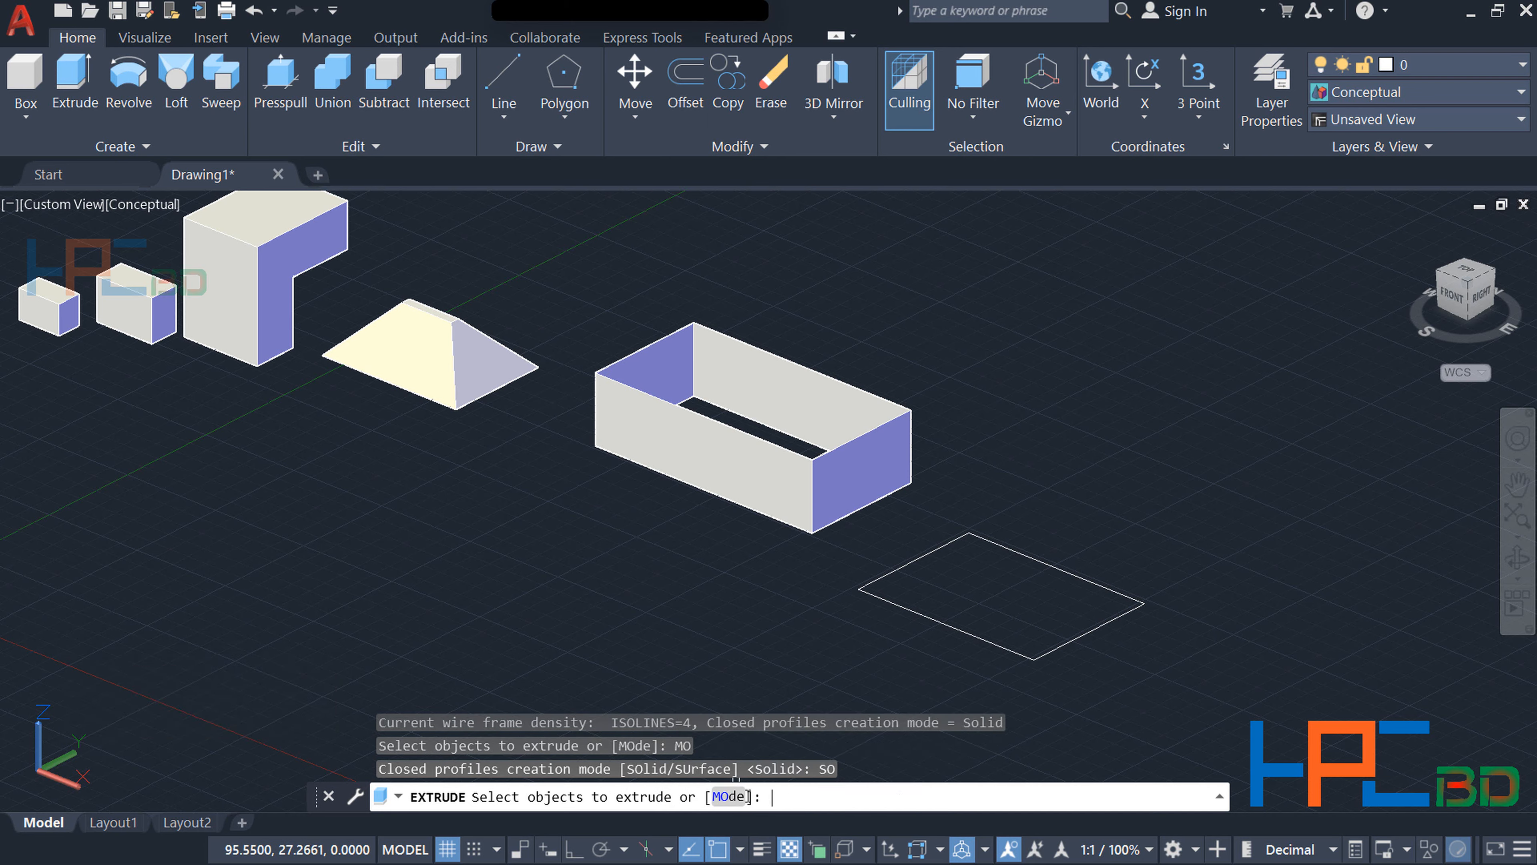
left_click(956, 632)
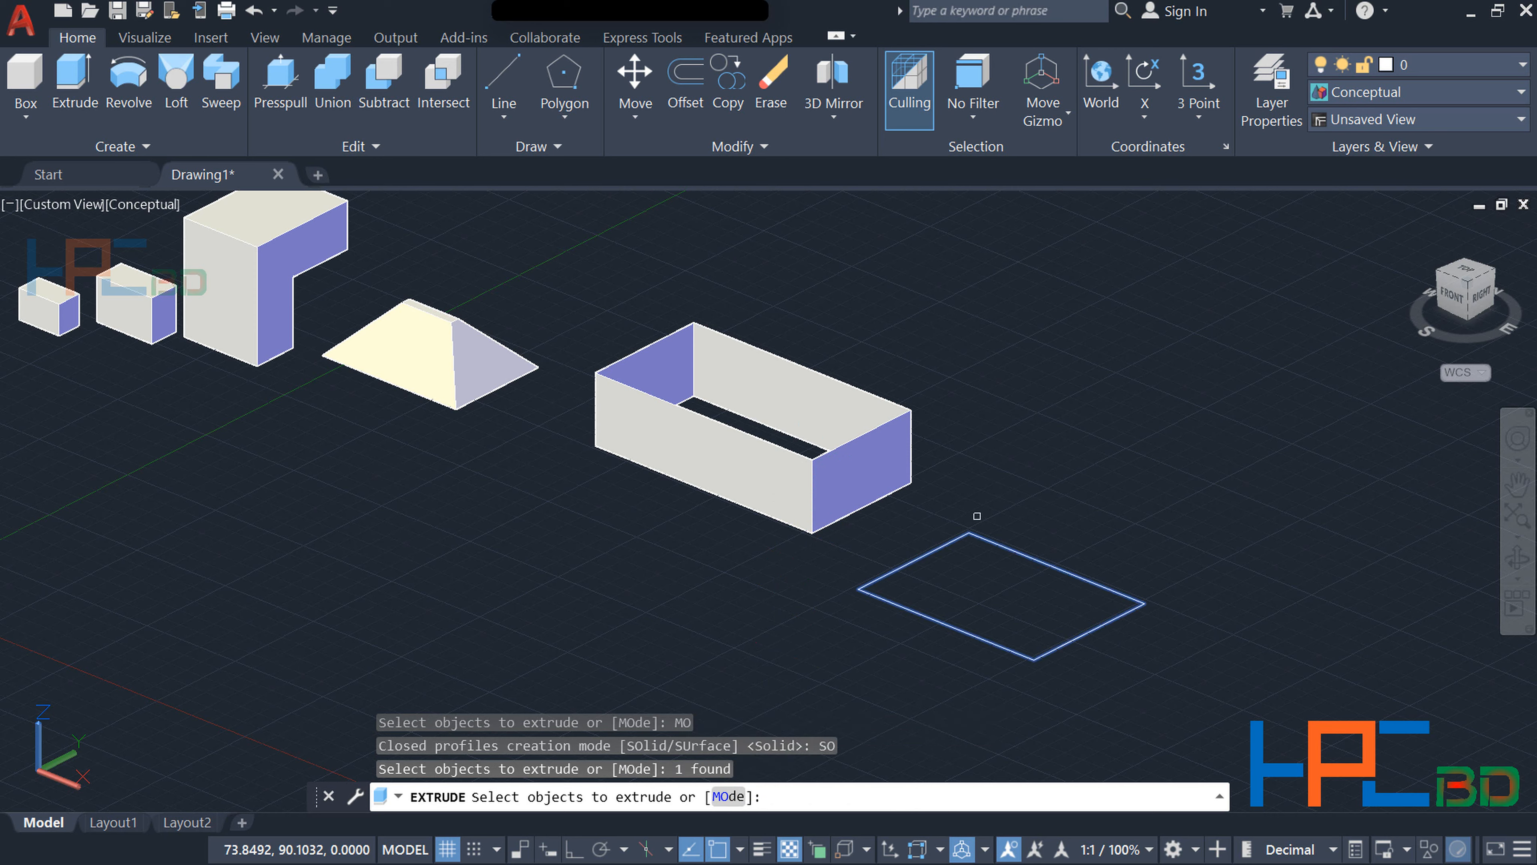
key("Return")
left_click(974, 515)
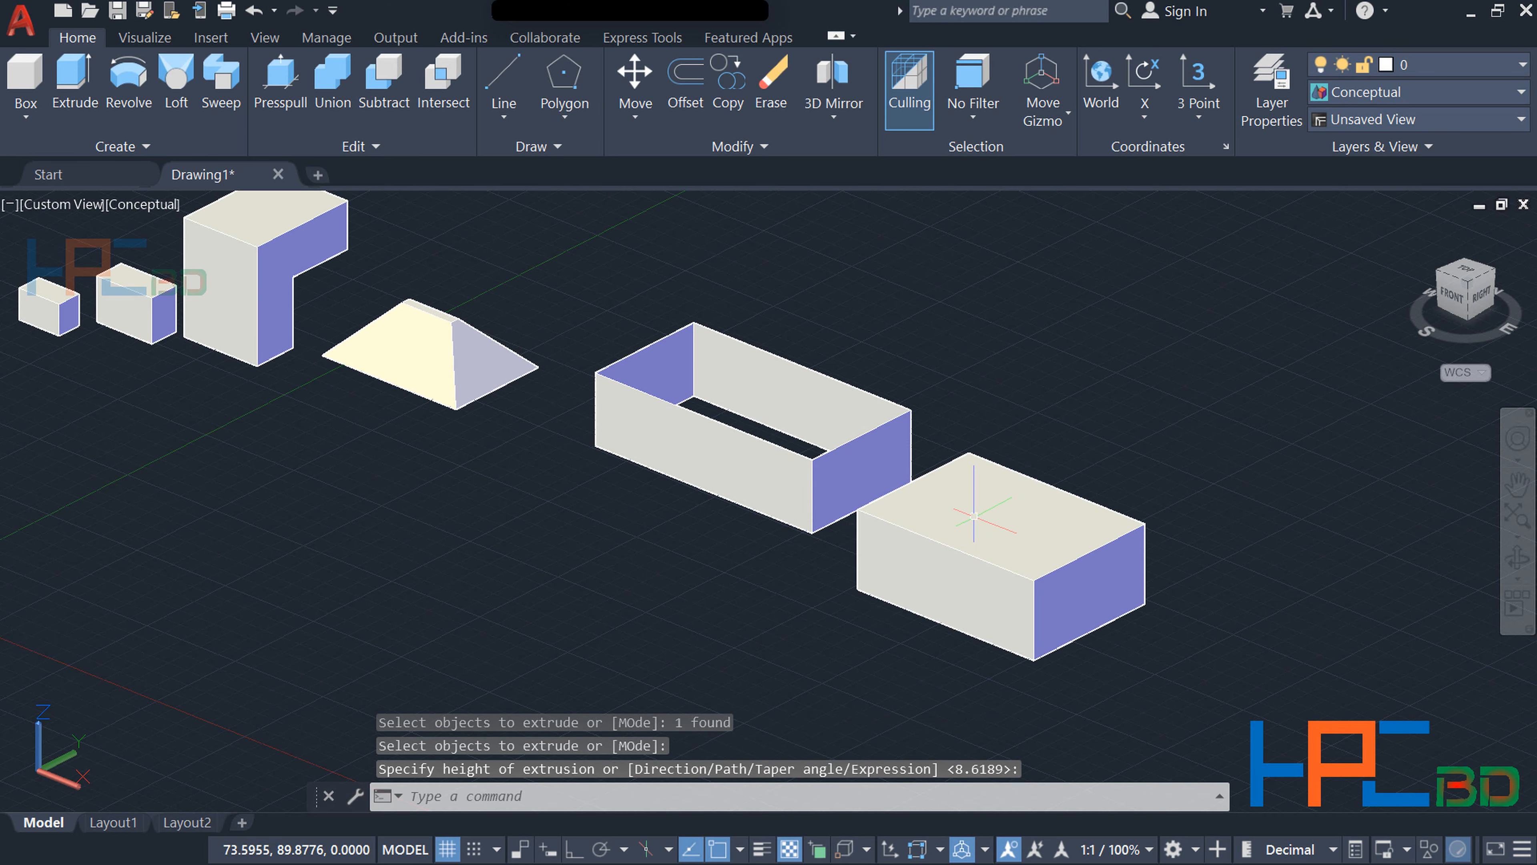
Explode the newly extruded solid box into its separate faces
middle_click_drag(1037, 537, 893, 503)
scroll(894, 503, "down", 2)
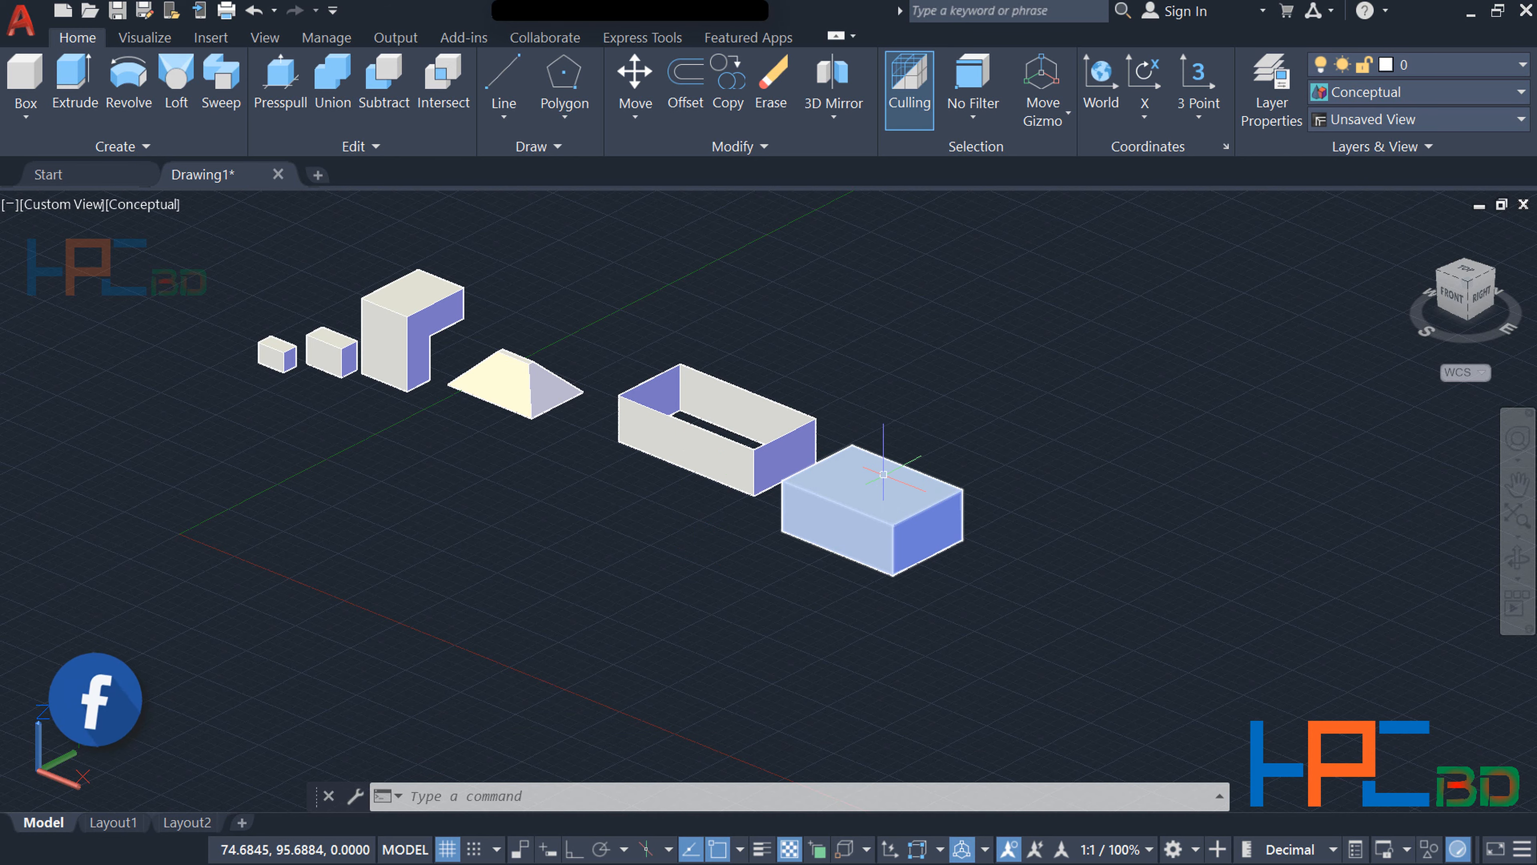
type("p")
key("Return")
left_click_drag(869, 481, 841, 524)
key("Escape")
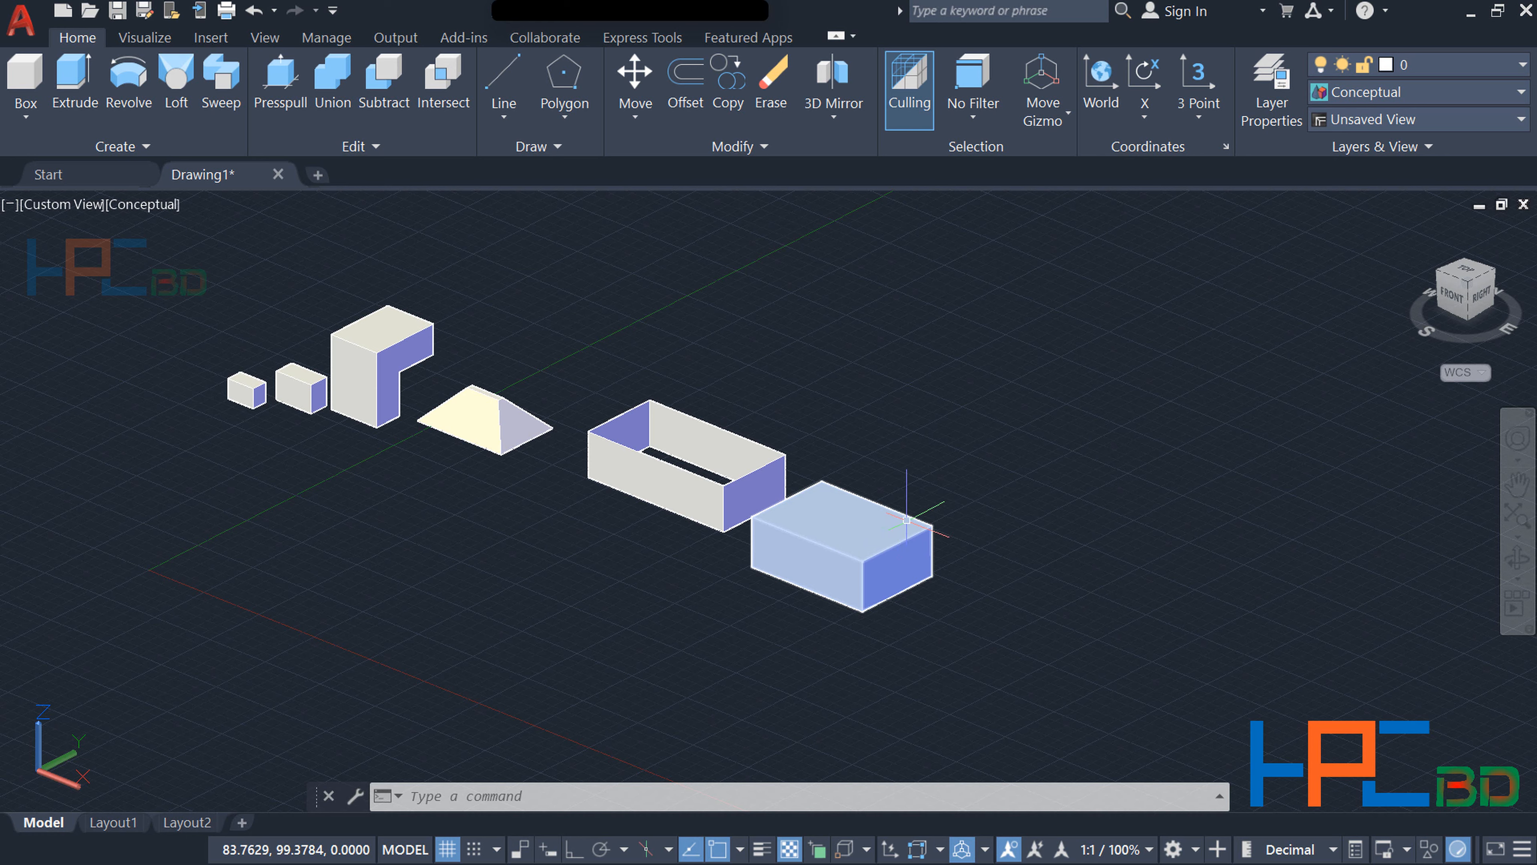
mouse_move(906, 520)
type("x")
key("Return")
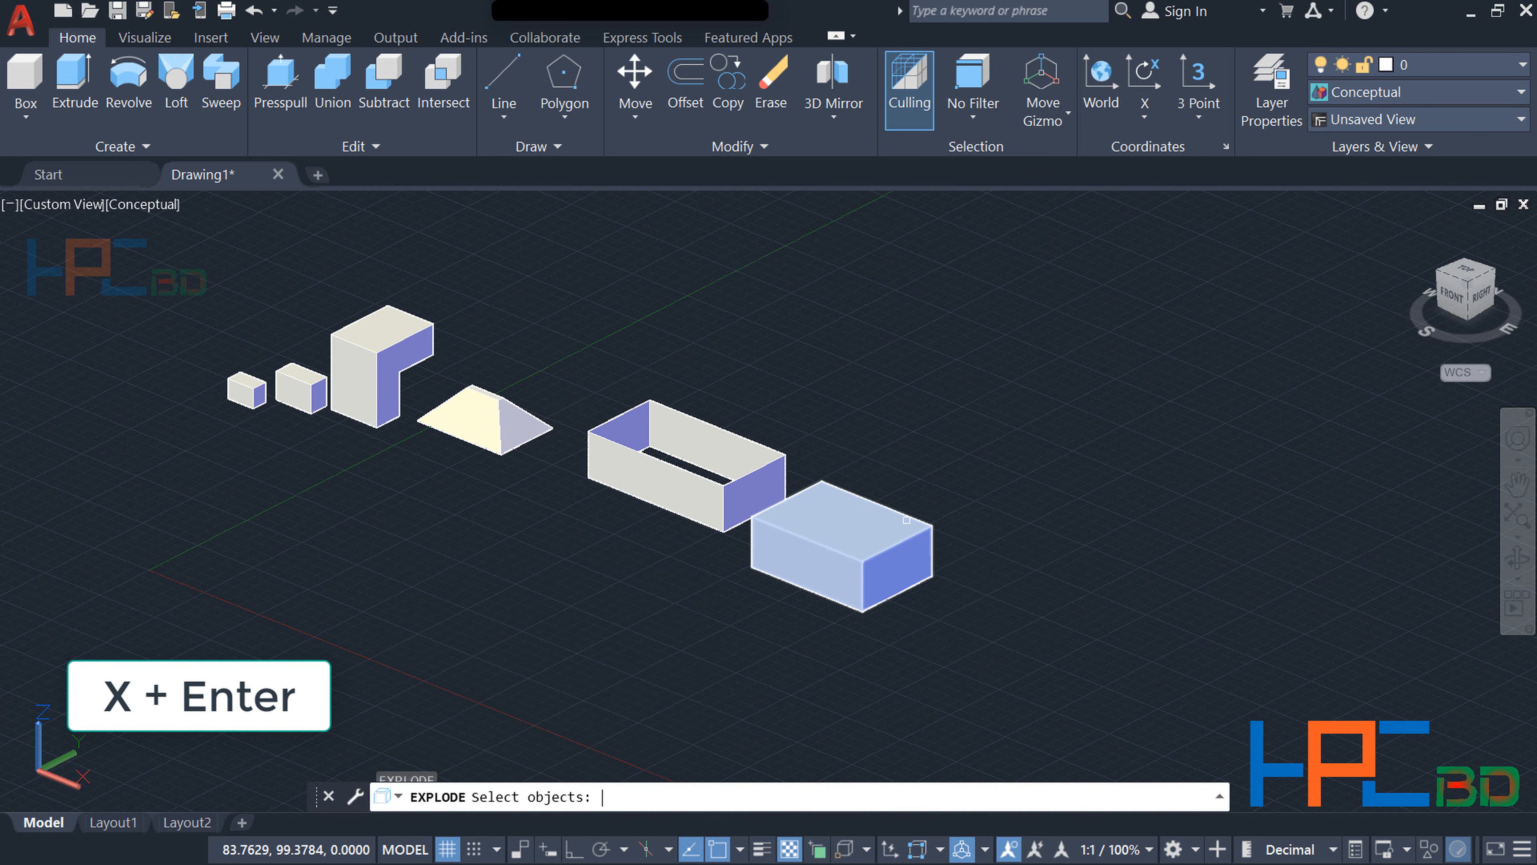
left_click(847, 530)
key("Return")
Pull the top face and the front long face of the exploded box away to opposite sides
left_click(889, 524)
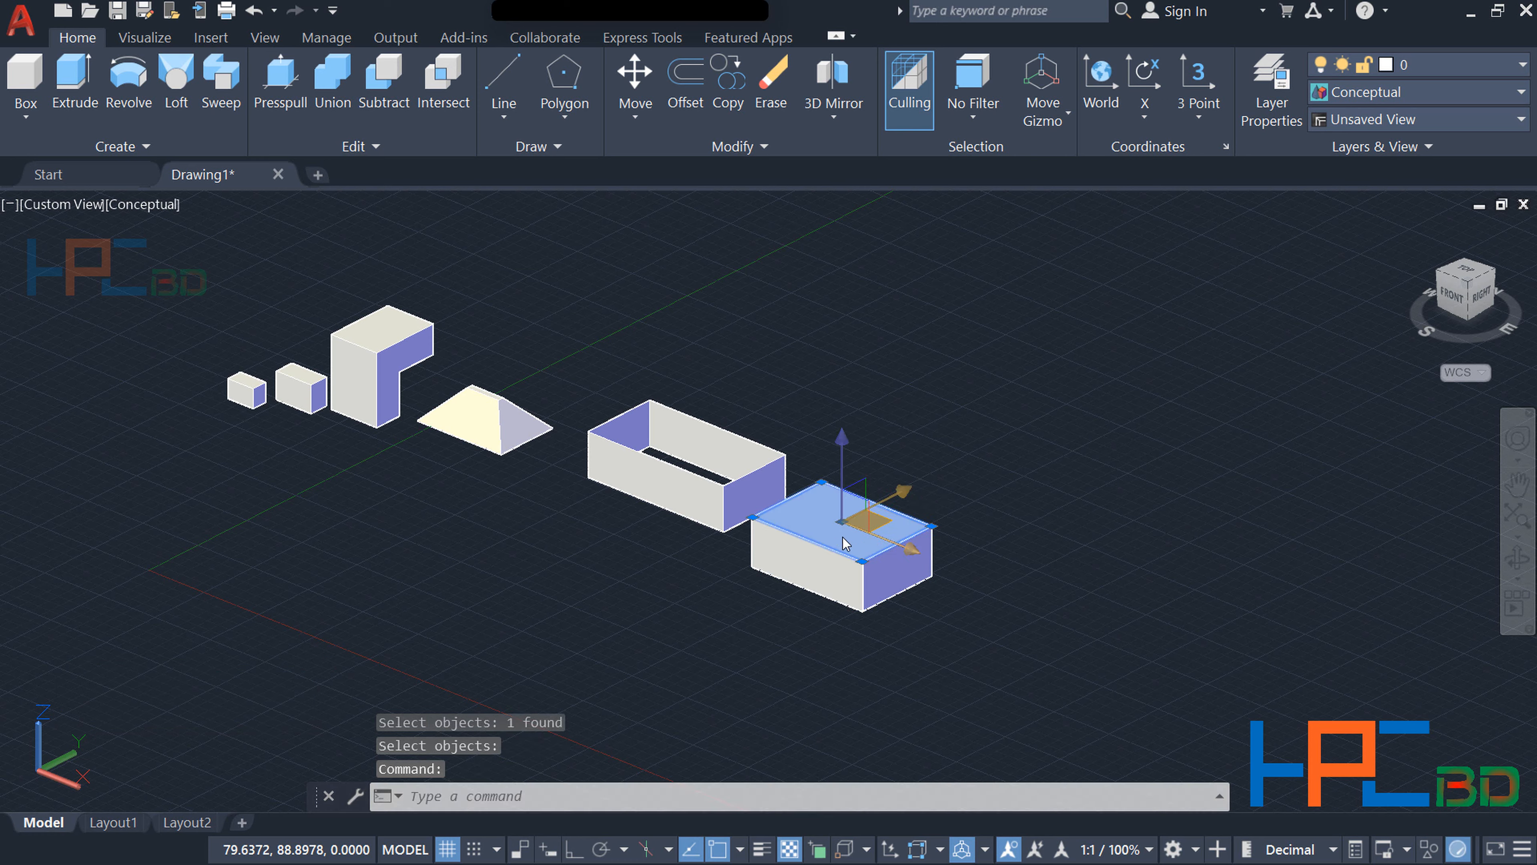
left_click(823, 527)
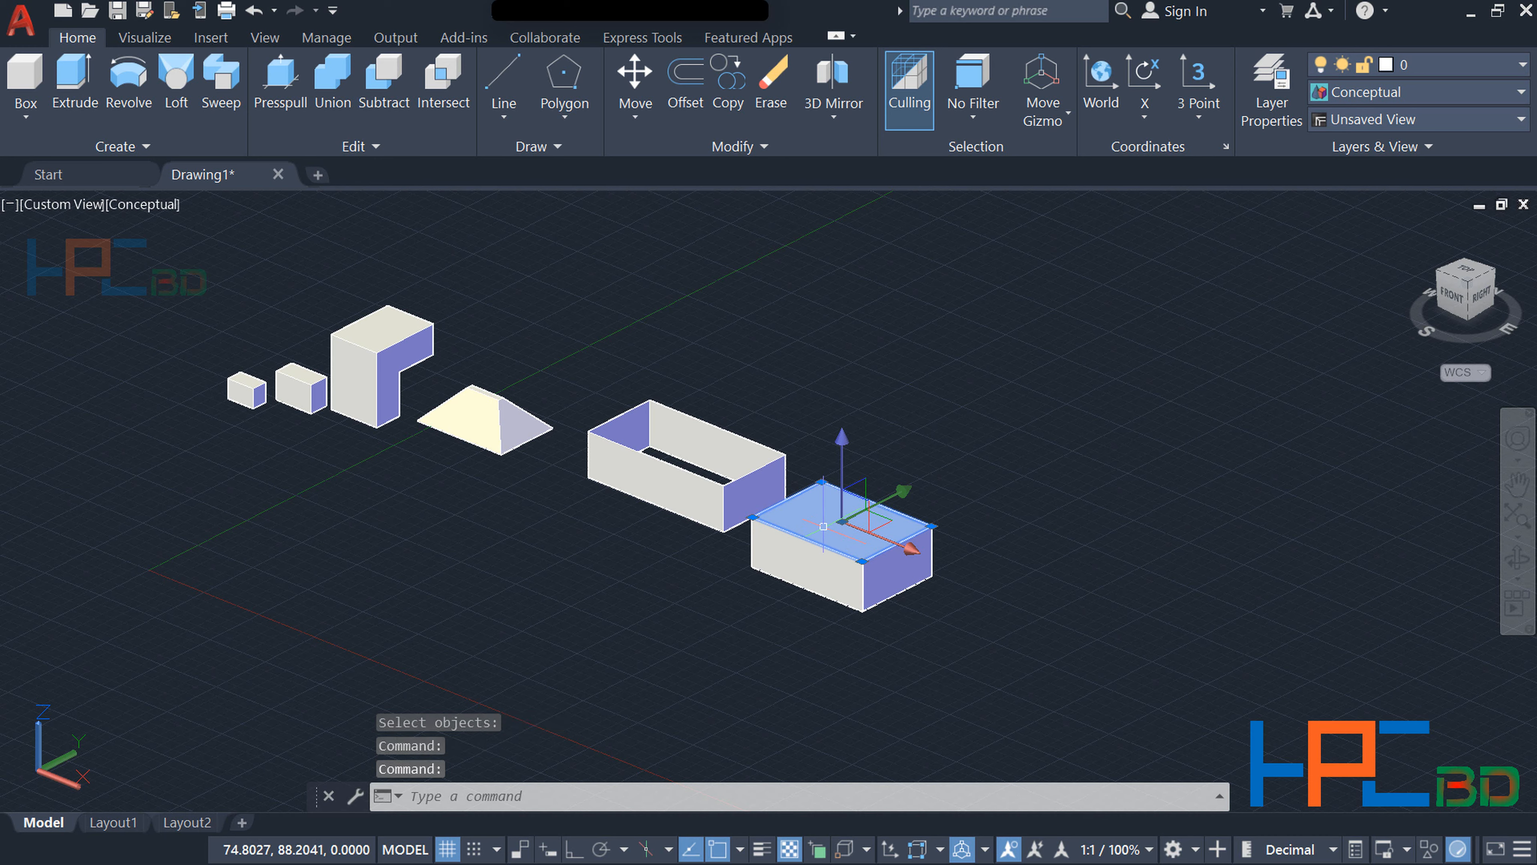
left_click_drag(823, 526, 997, 467)
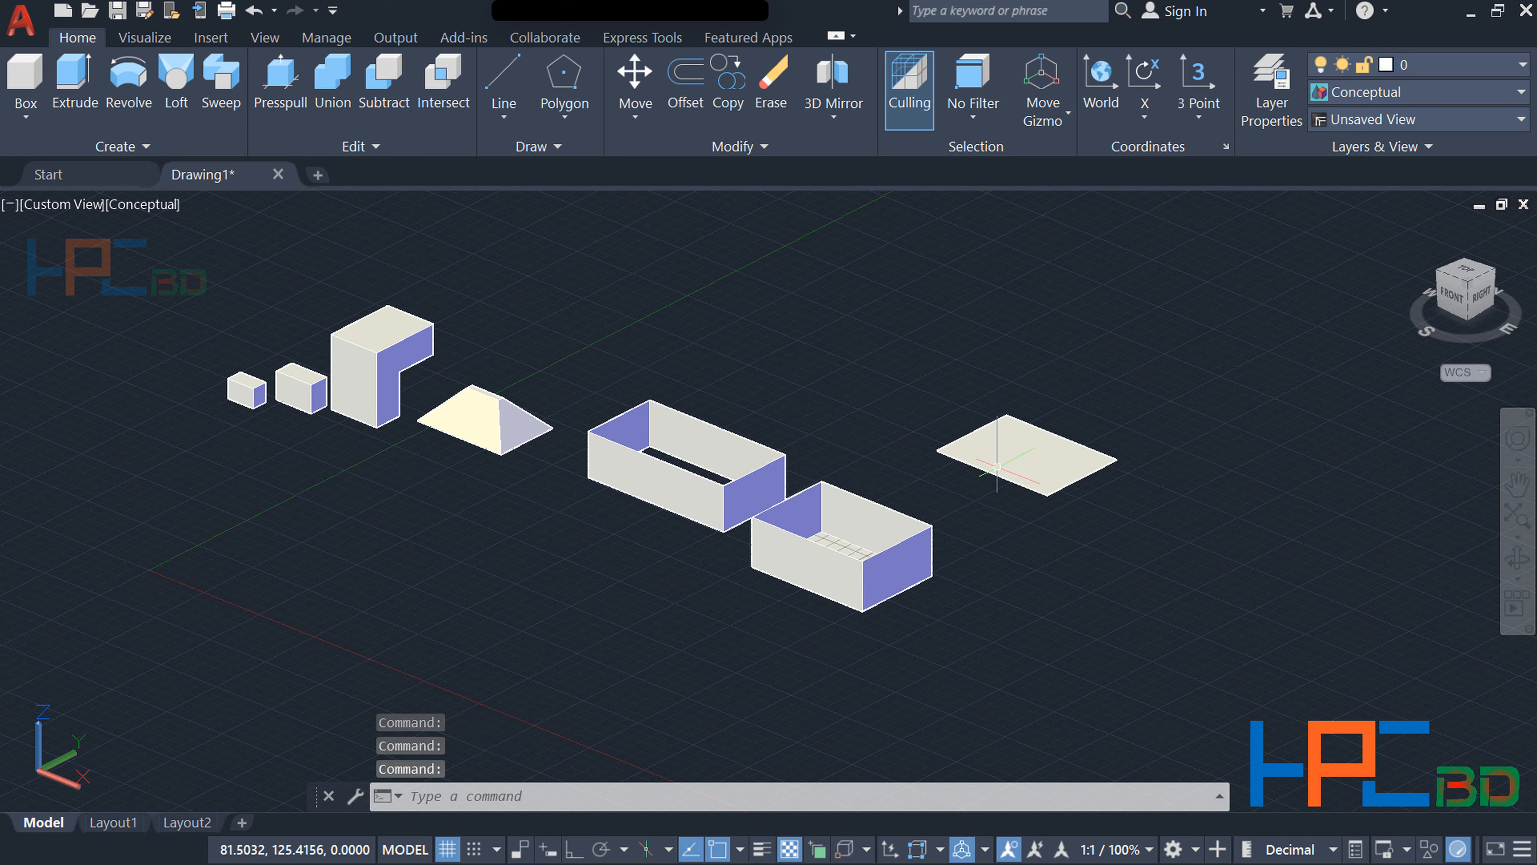
left_click(825, 574, "ctrl")
left_click_drag(820, 573, 633, 600)
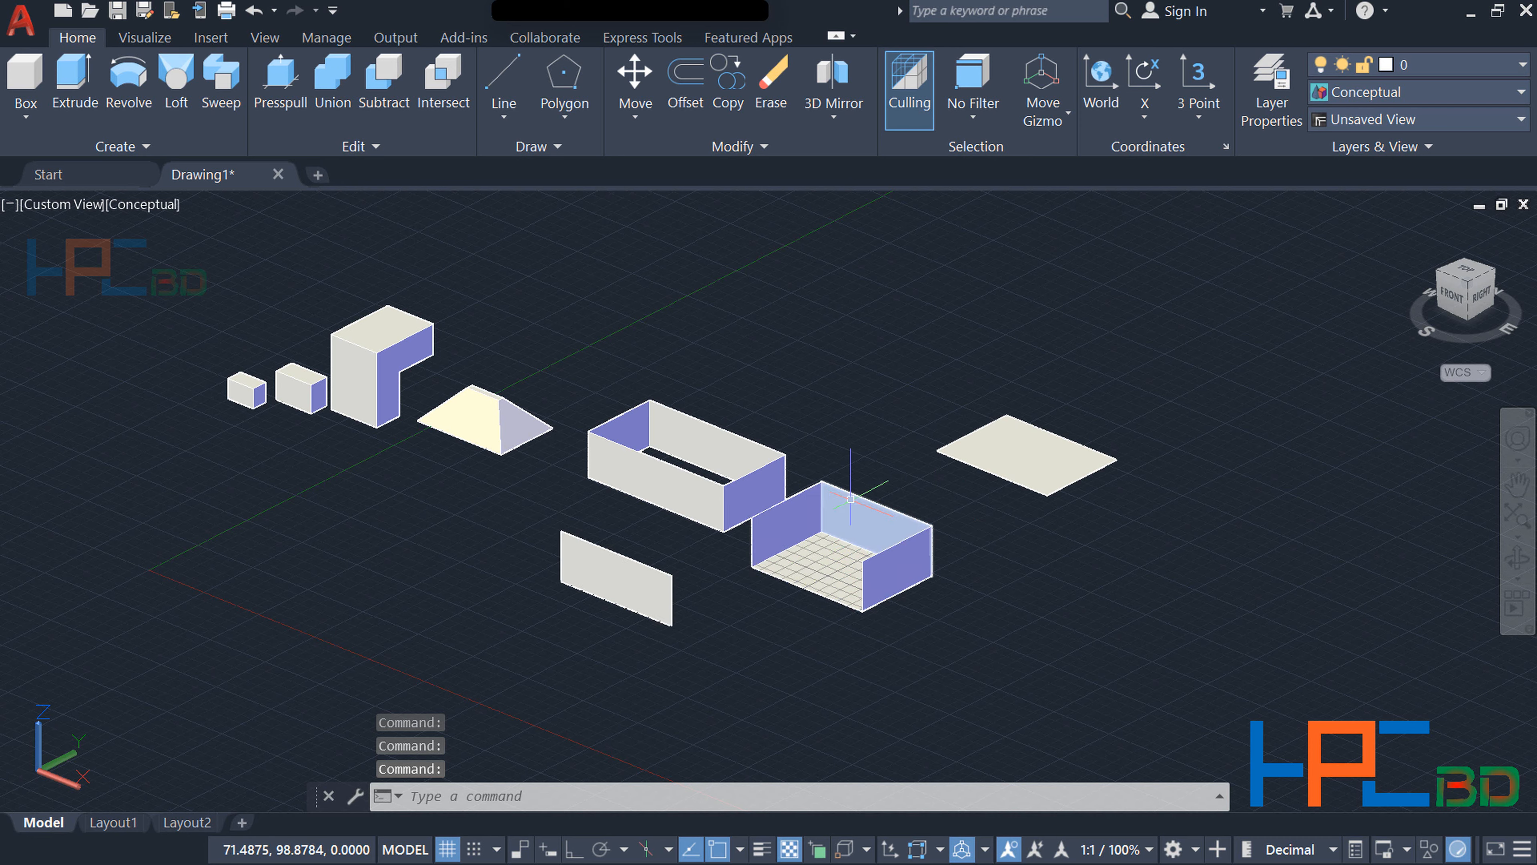
Move the near end face of the exploded box out in front of its remaining faces
scroll(872, 552, "up", 3)
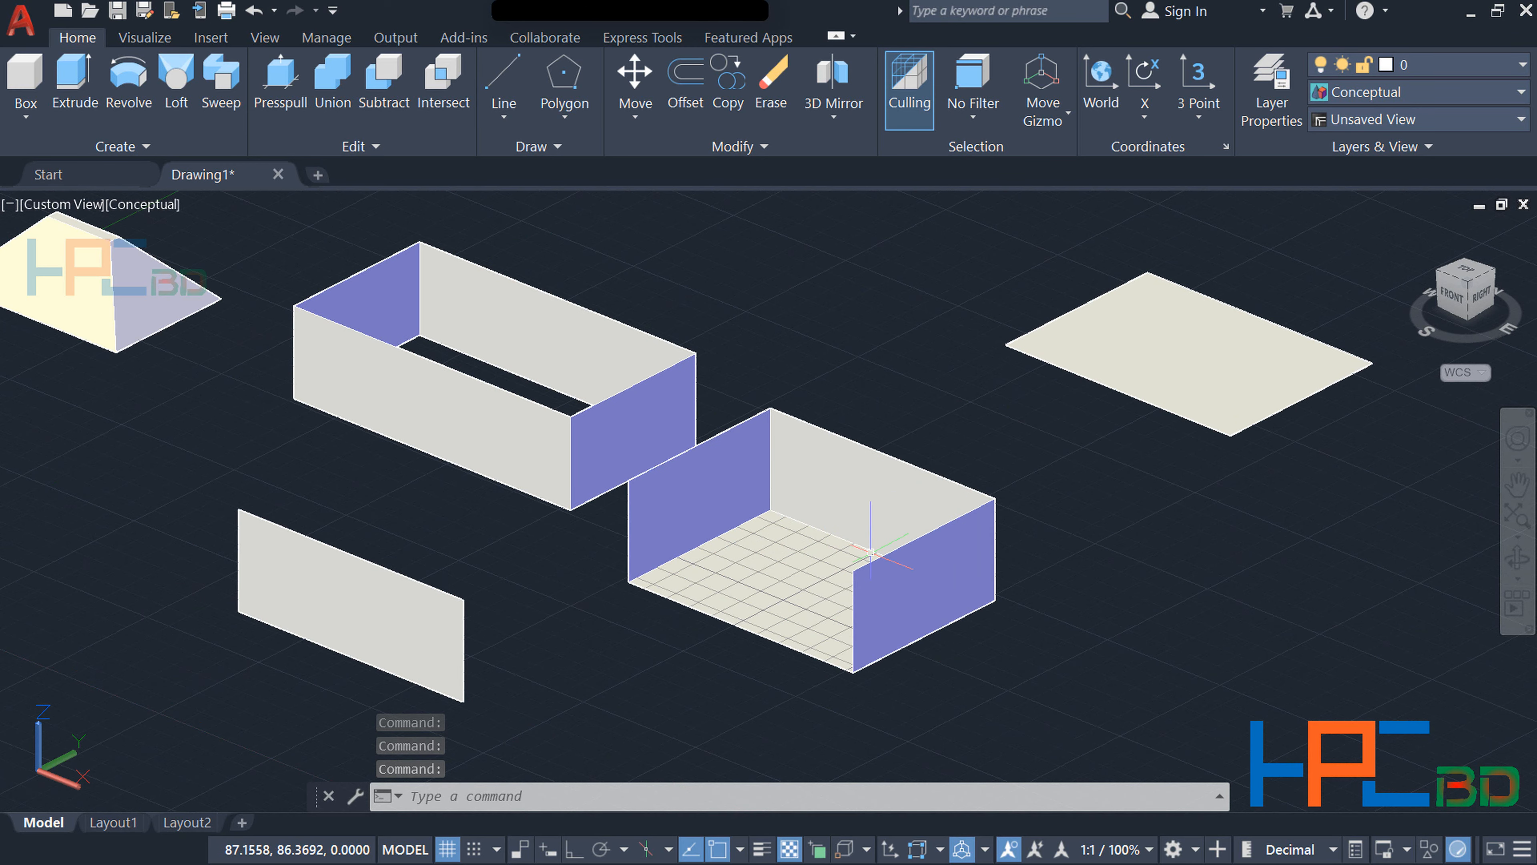
scroll(839, 555, "up", 2)
scroll(839, 554, "down", 5)
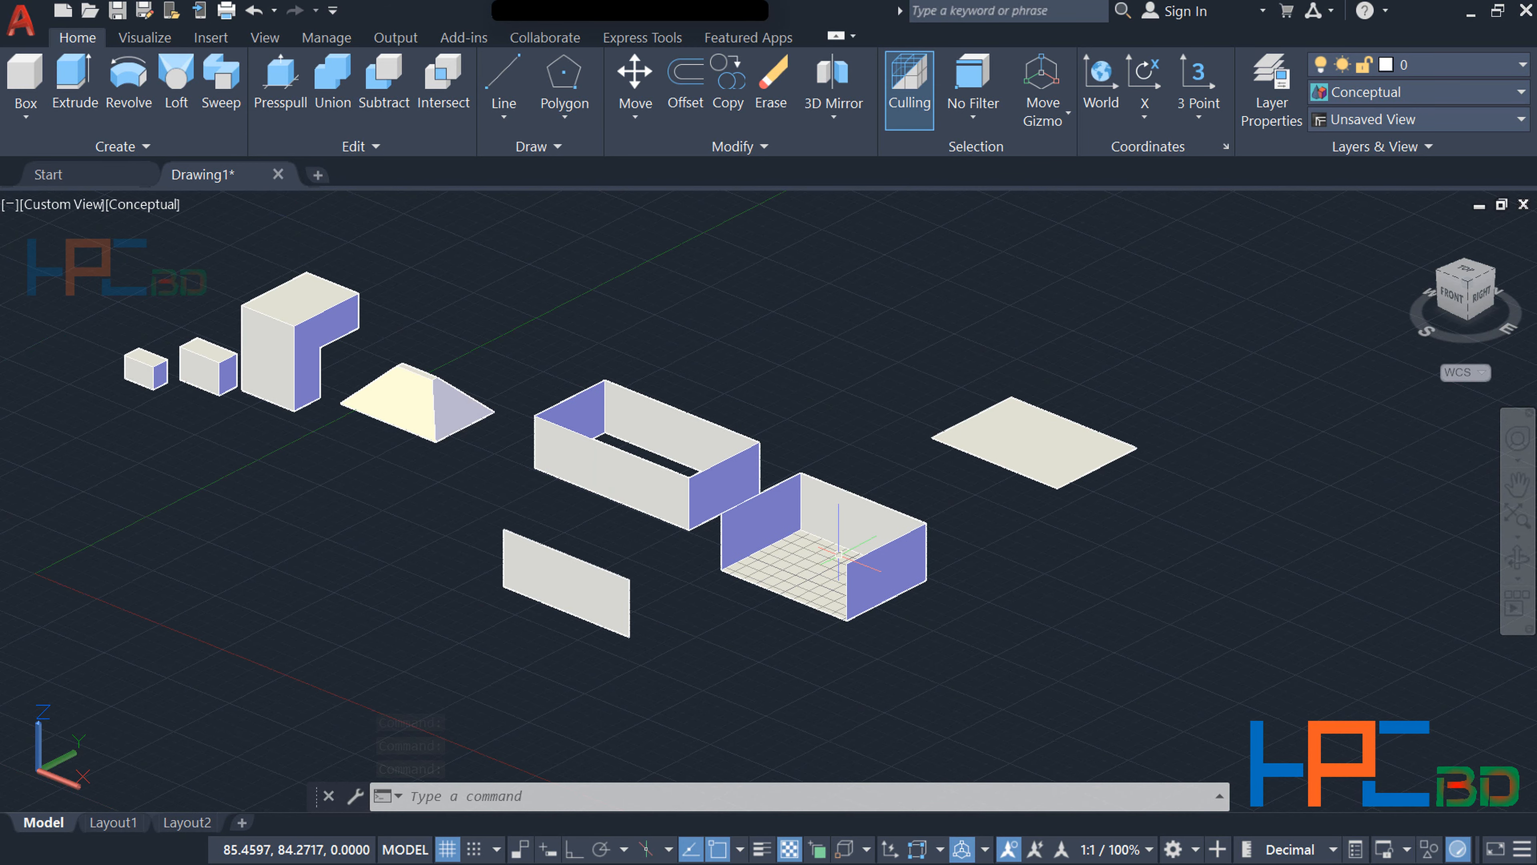
left_click(905, 565)
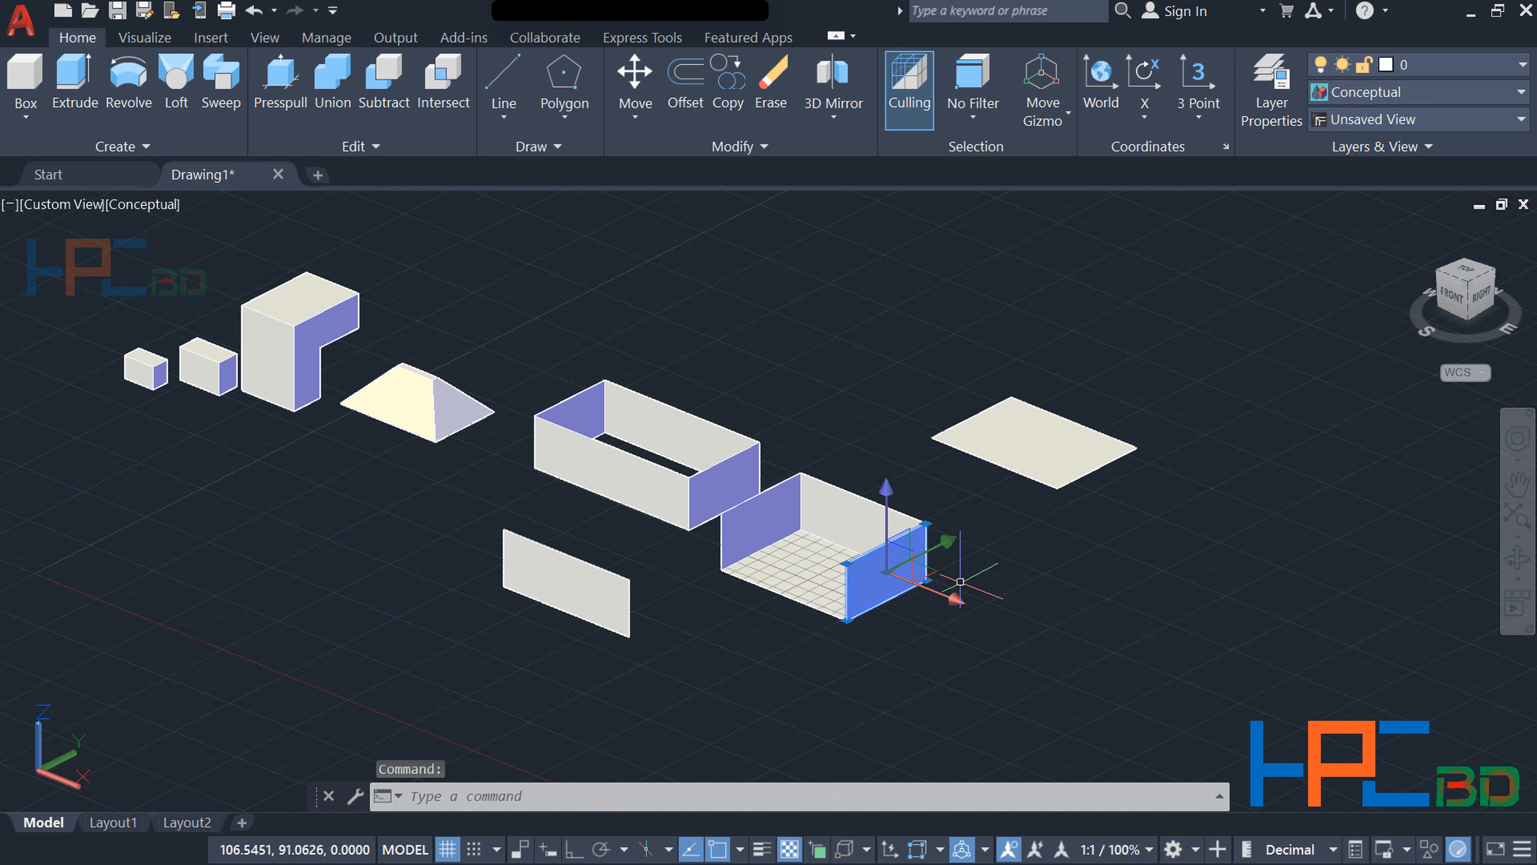
left_click_drag(855, 575, 865, 656)
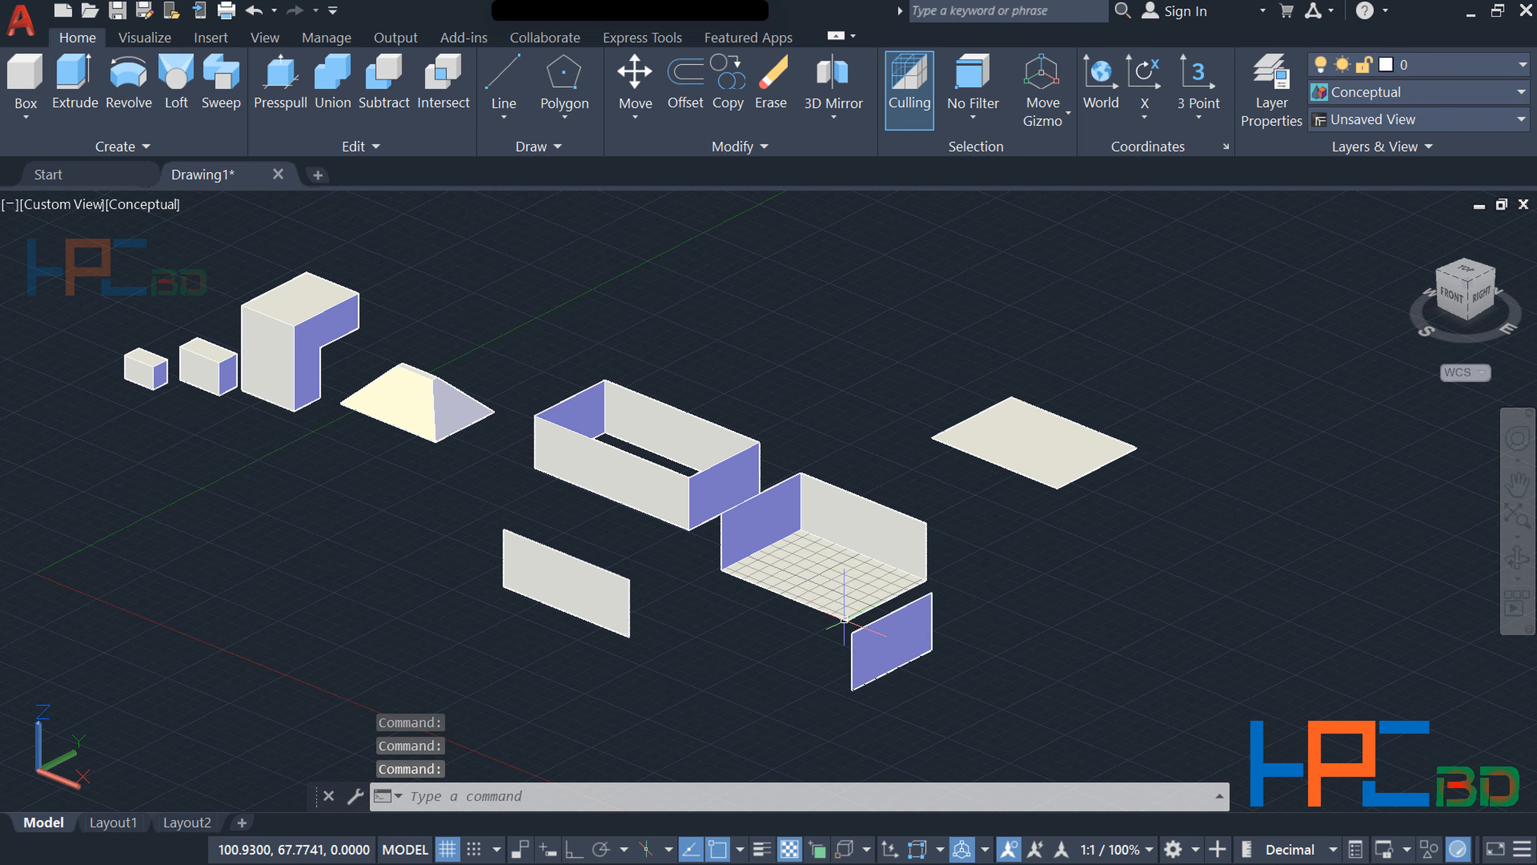
scroll(975, 581, "down", 2)
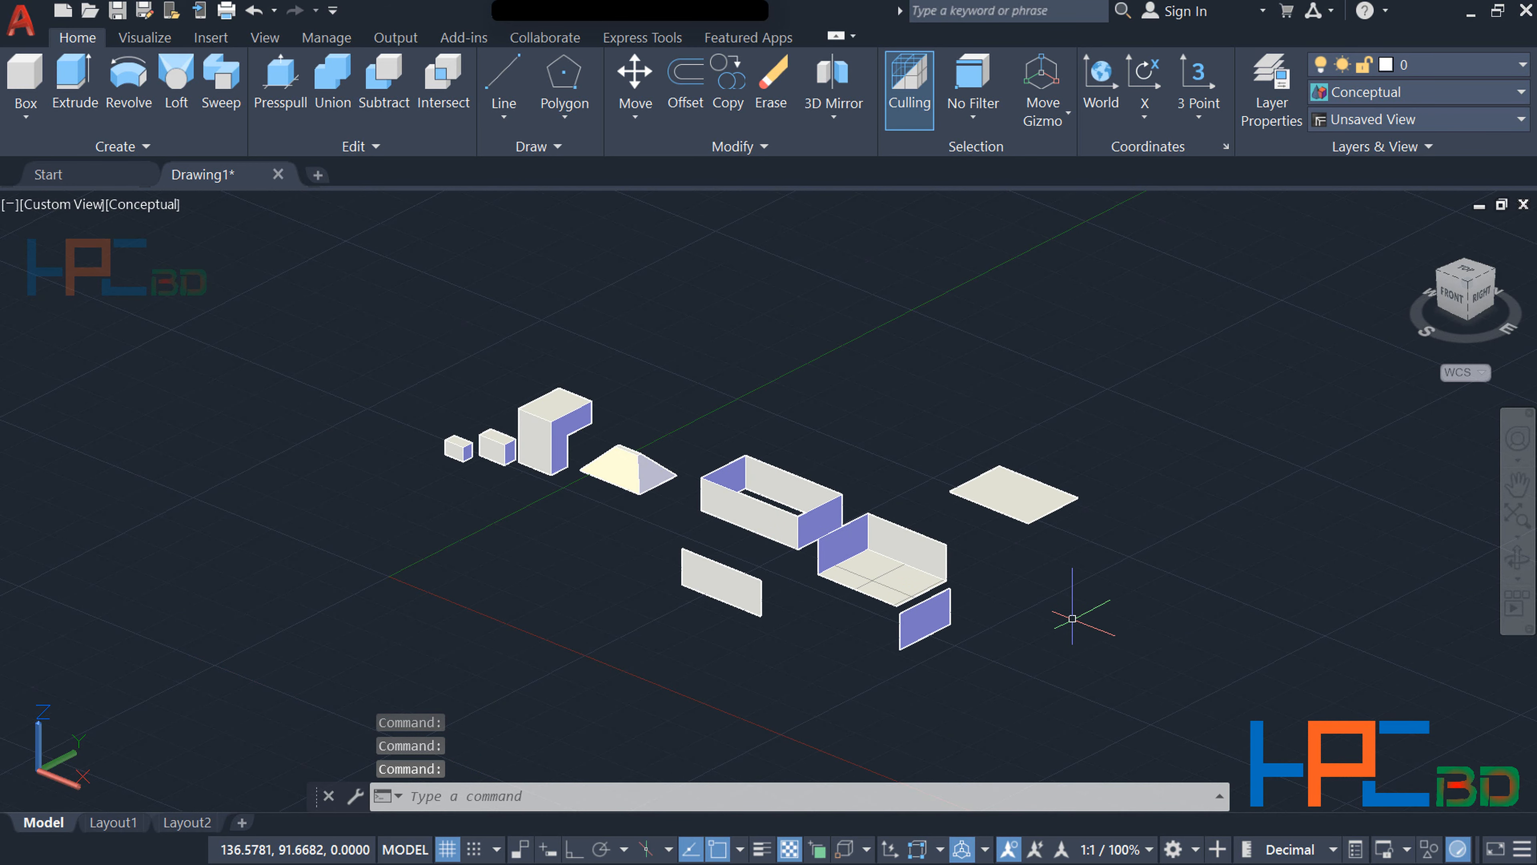
scroll(1047, 612, "down", 4)
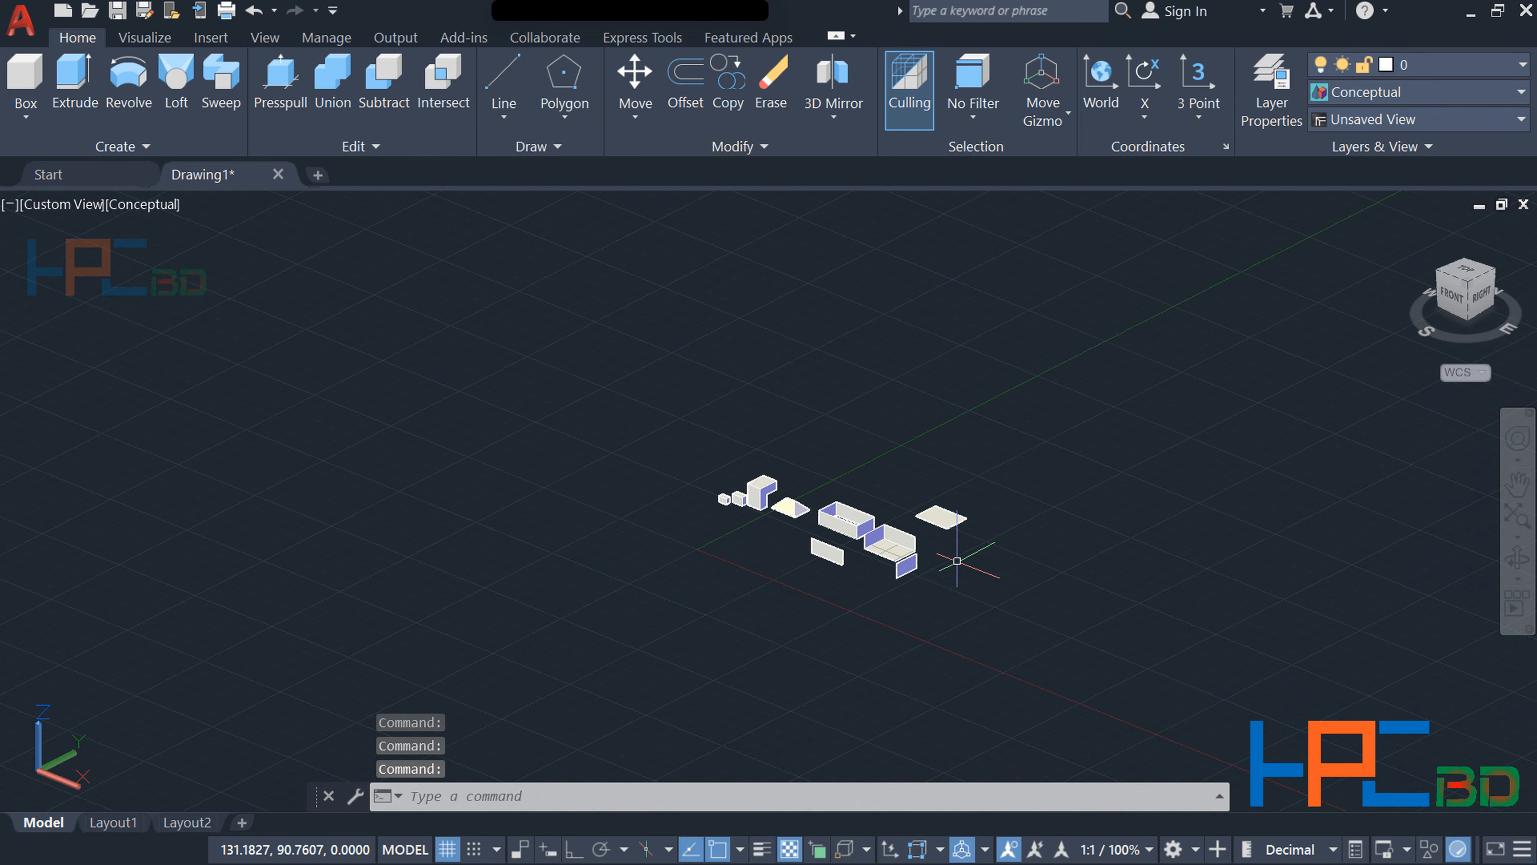
middle_click_drag(946, 562, 747, 545)
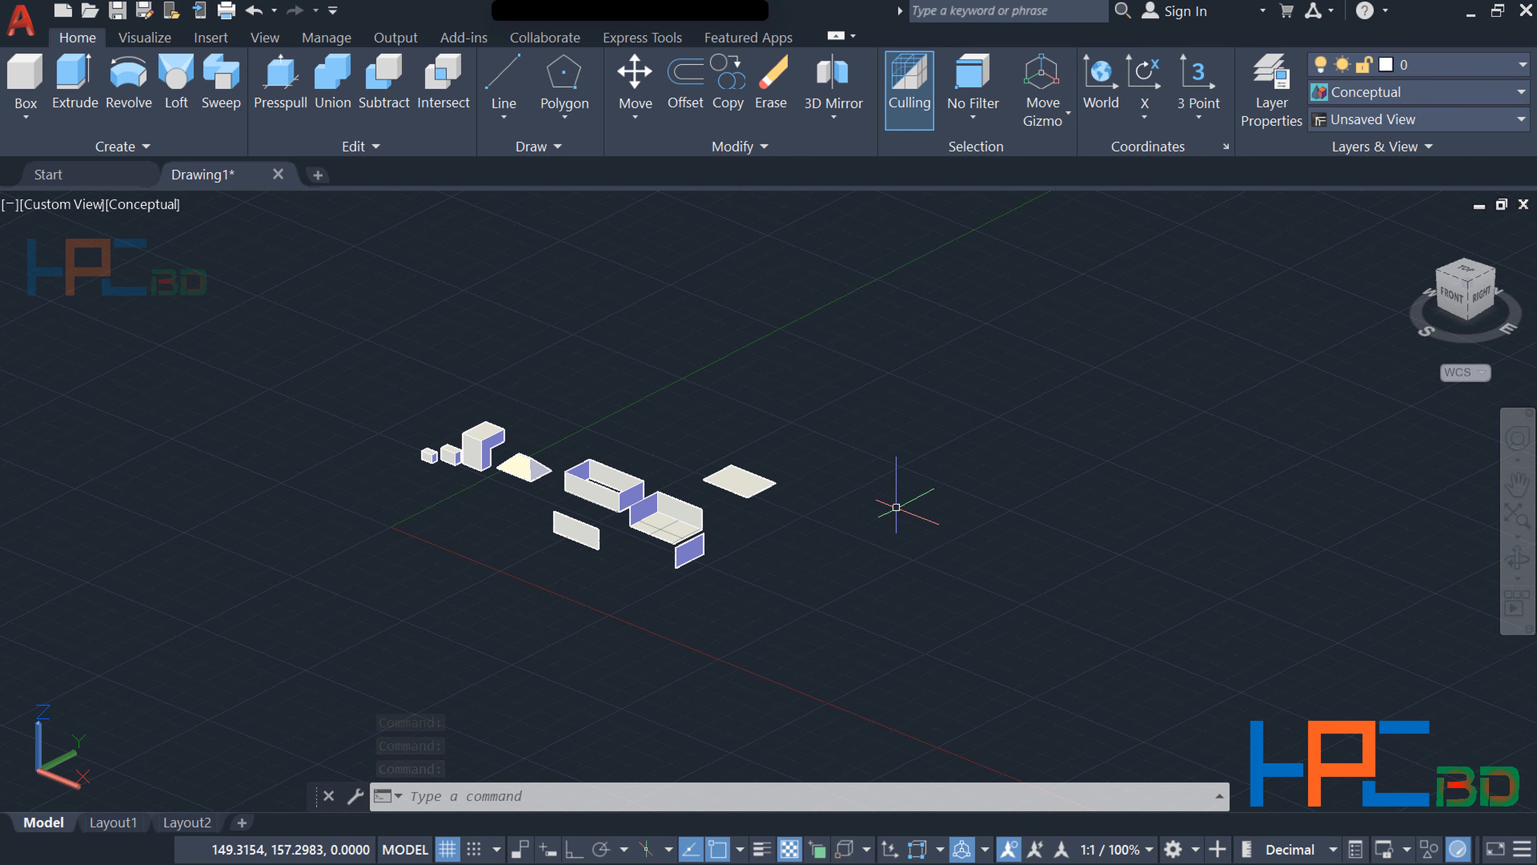
middle_click_drag(896, 508, 781, 497)
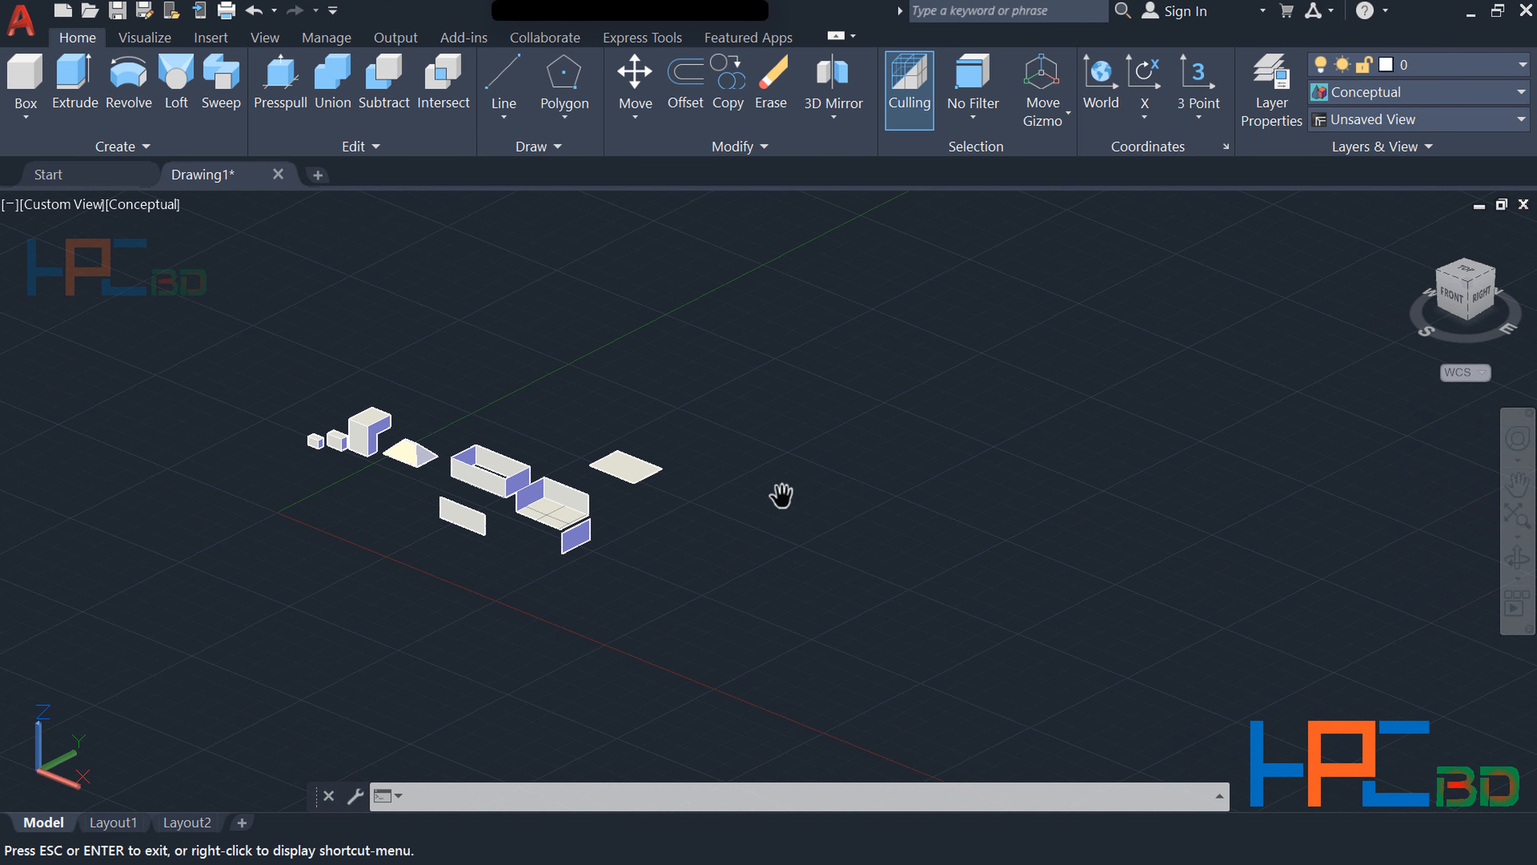
scroll(758, 474, "up", 3)
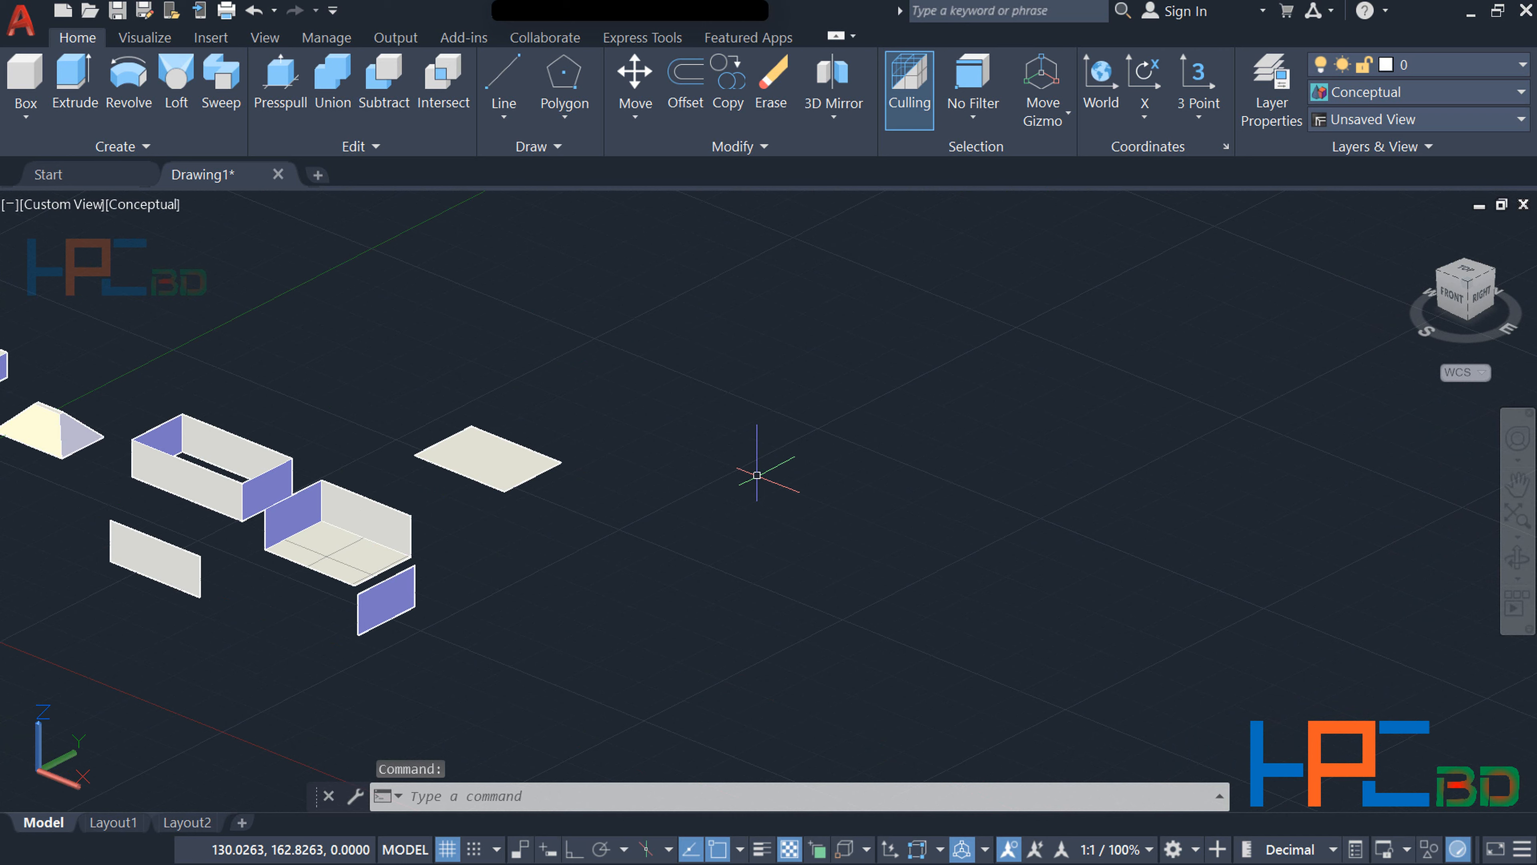
Draw two separate rectangles side by side in the empty area beyond the exploded box's detached top face
type("r")
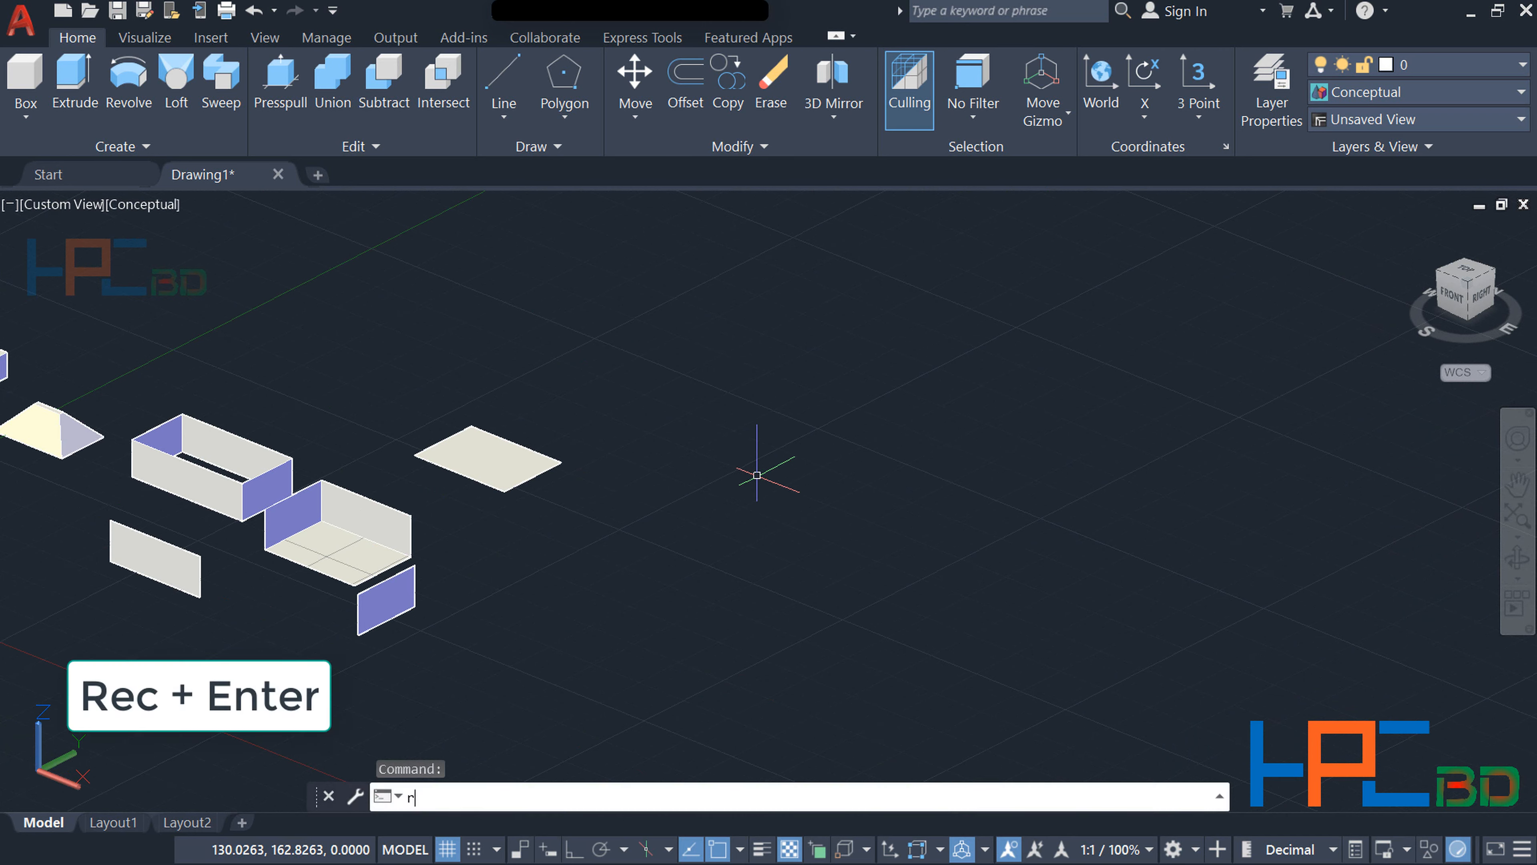
type("ec")
key("Return")
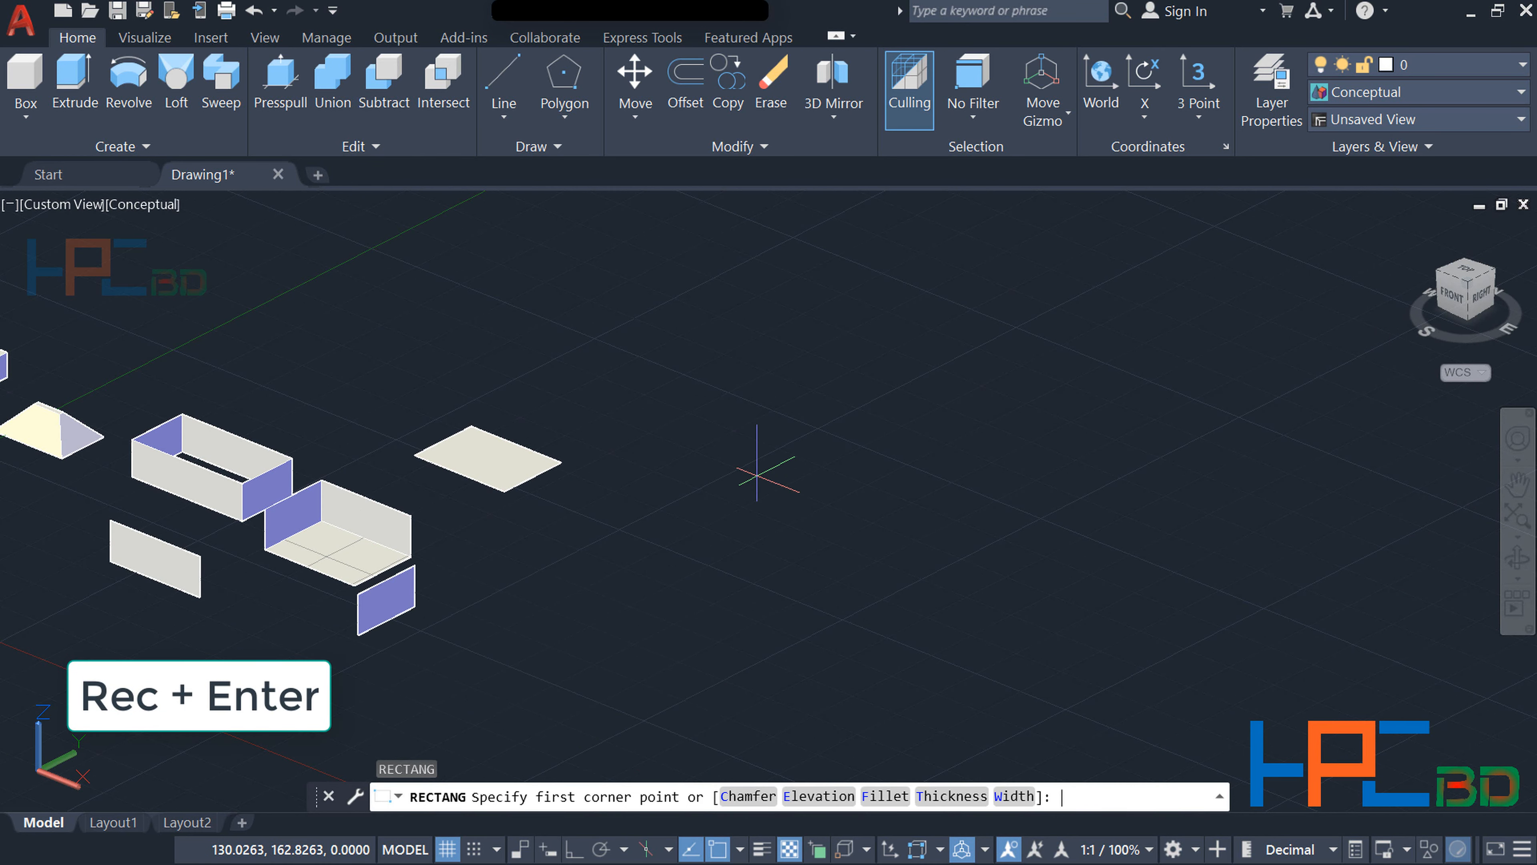
left_click(745, 424)
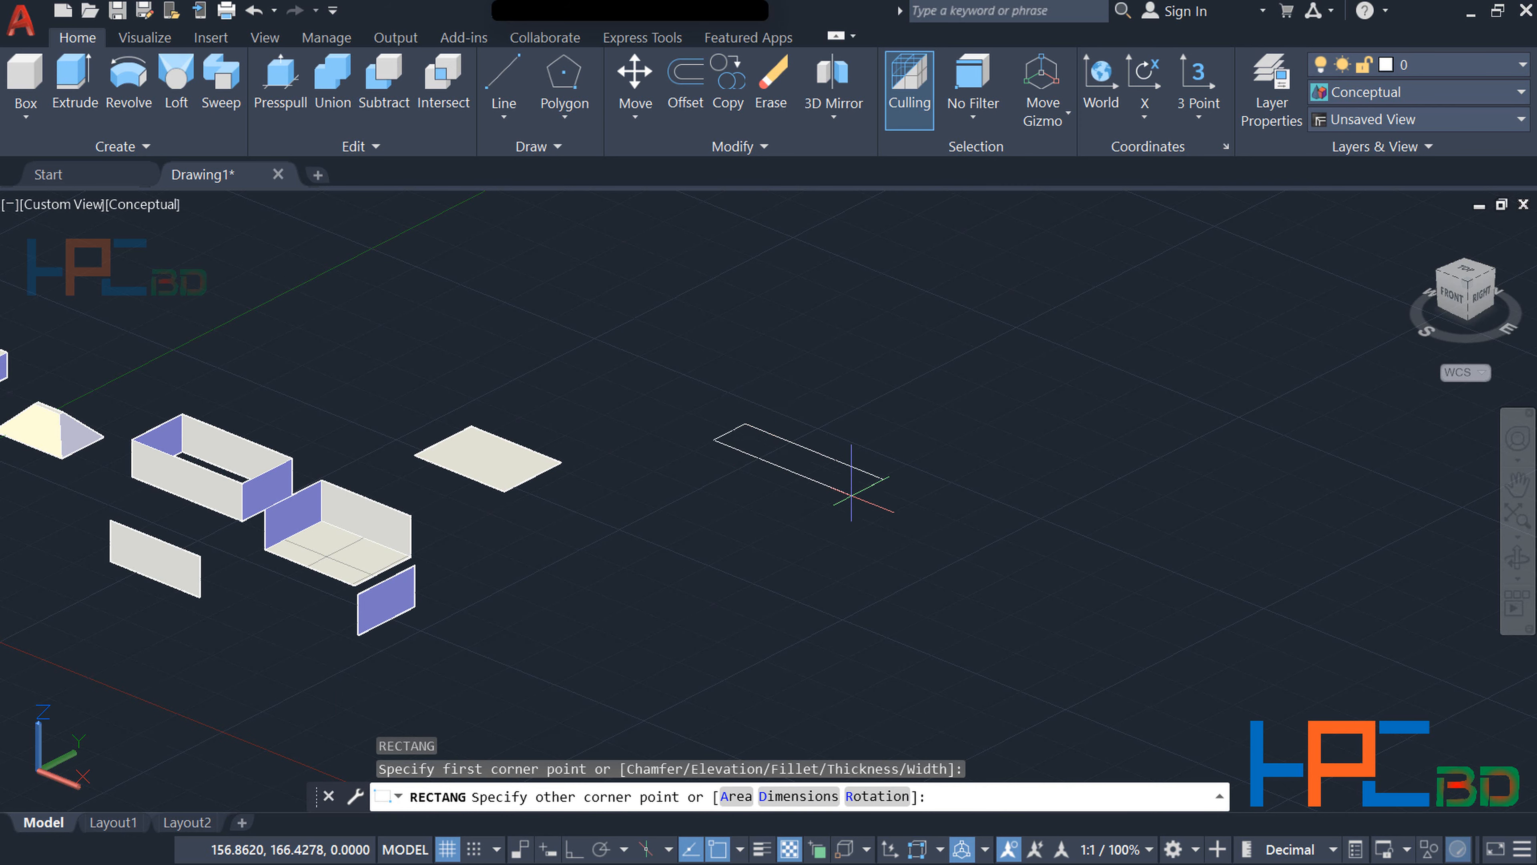
left_click(845, 544)
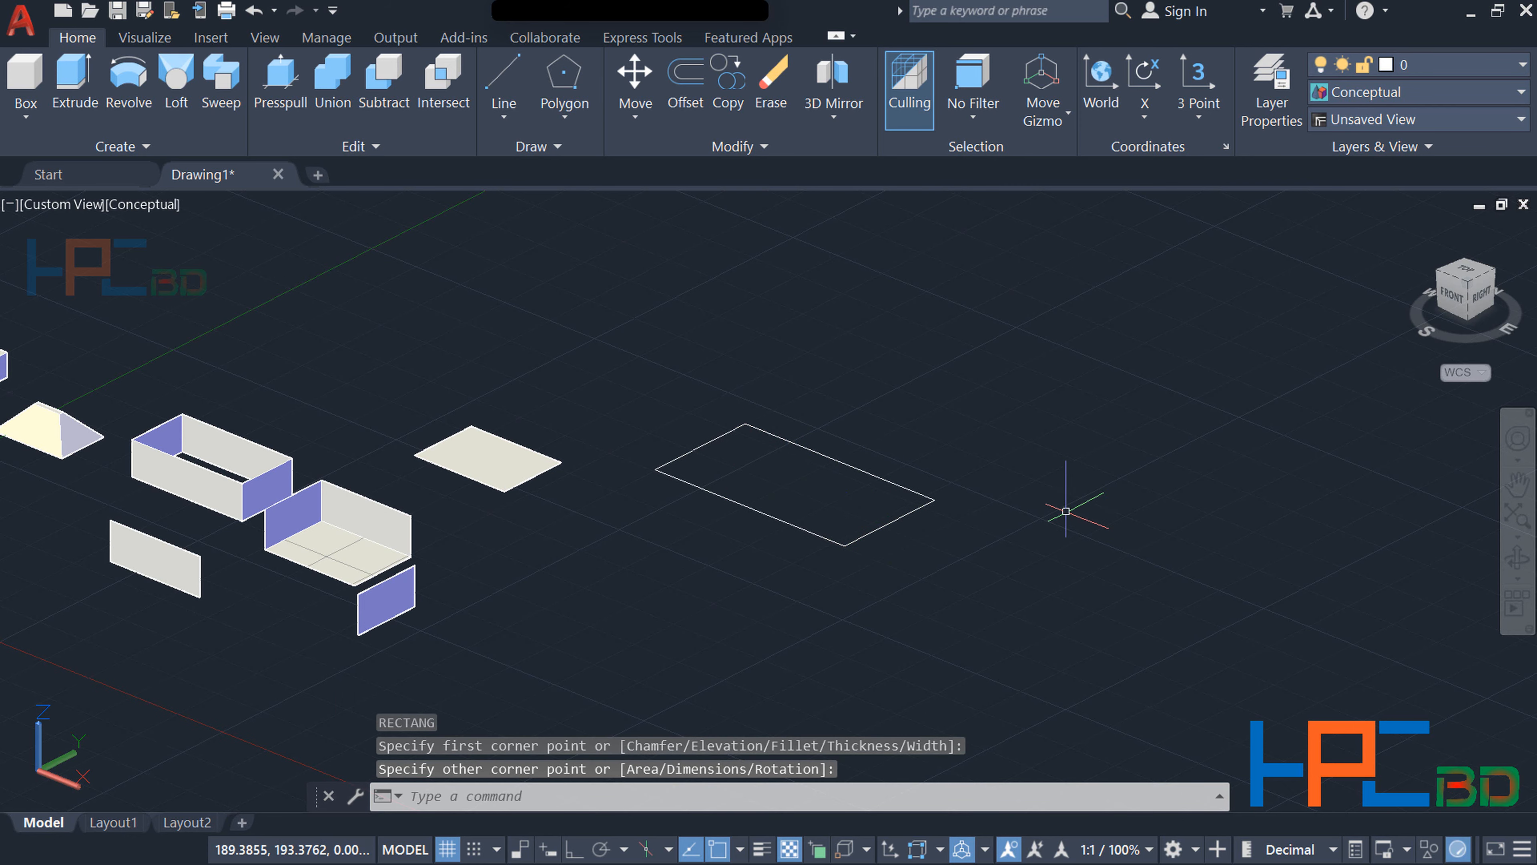
key("Return")
left_click(1062, 467)
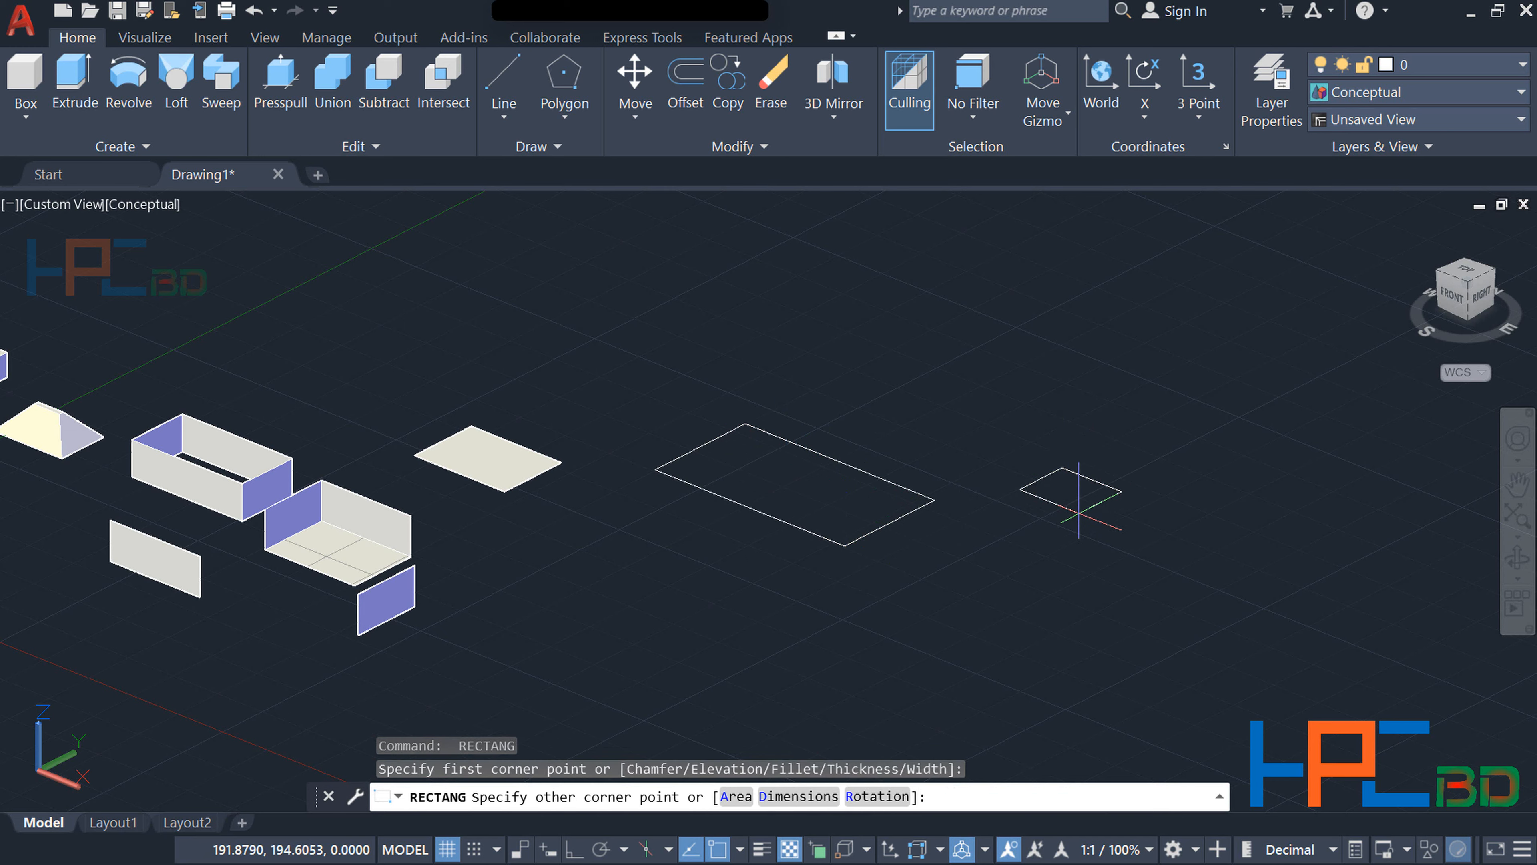
left_click(1187, 593)
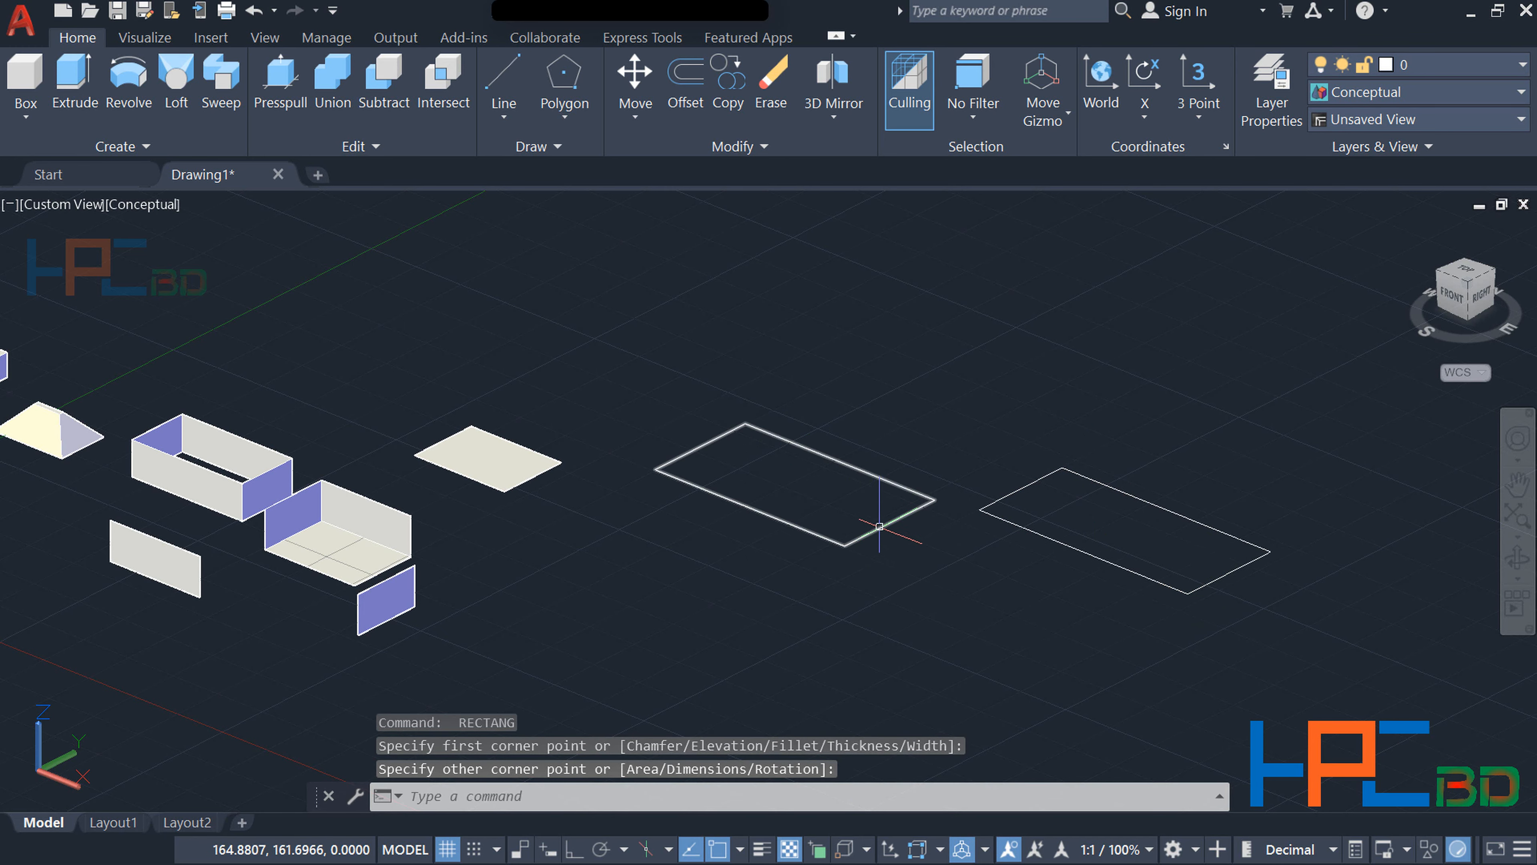
Select both new rectangles in turn to check whether each is a single object, and clear the selection
left_click(903, 517)
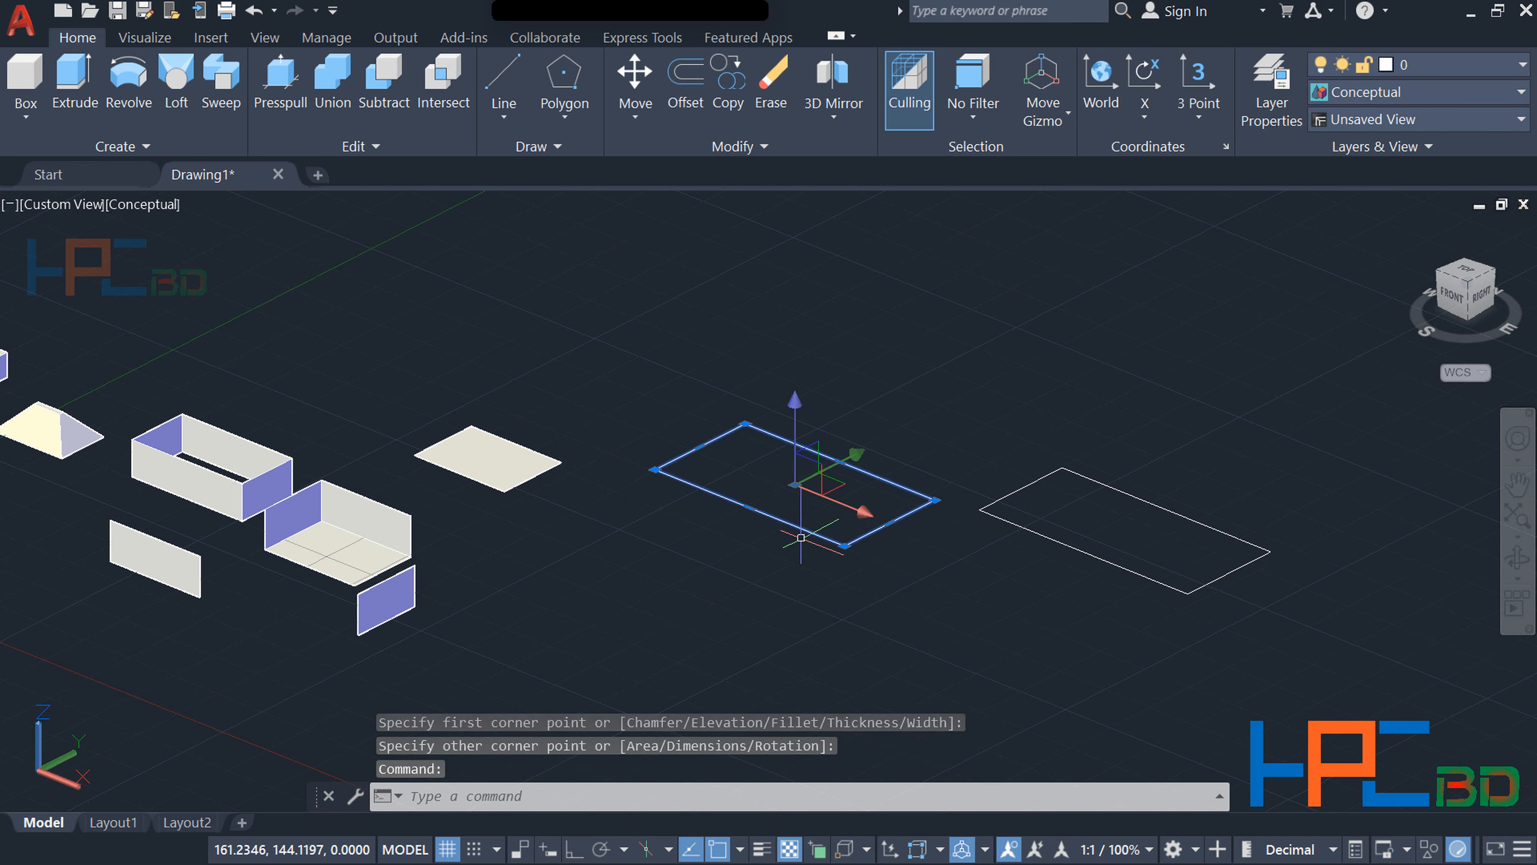
left_click(1169, 584)
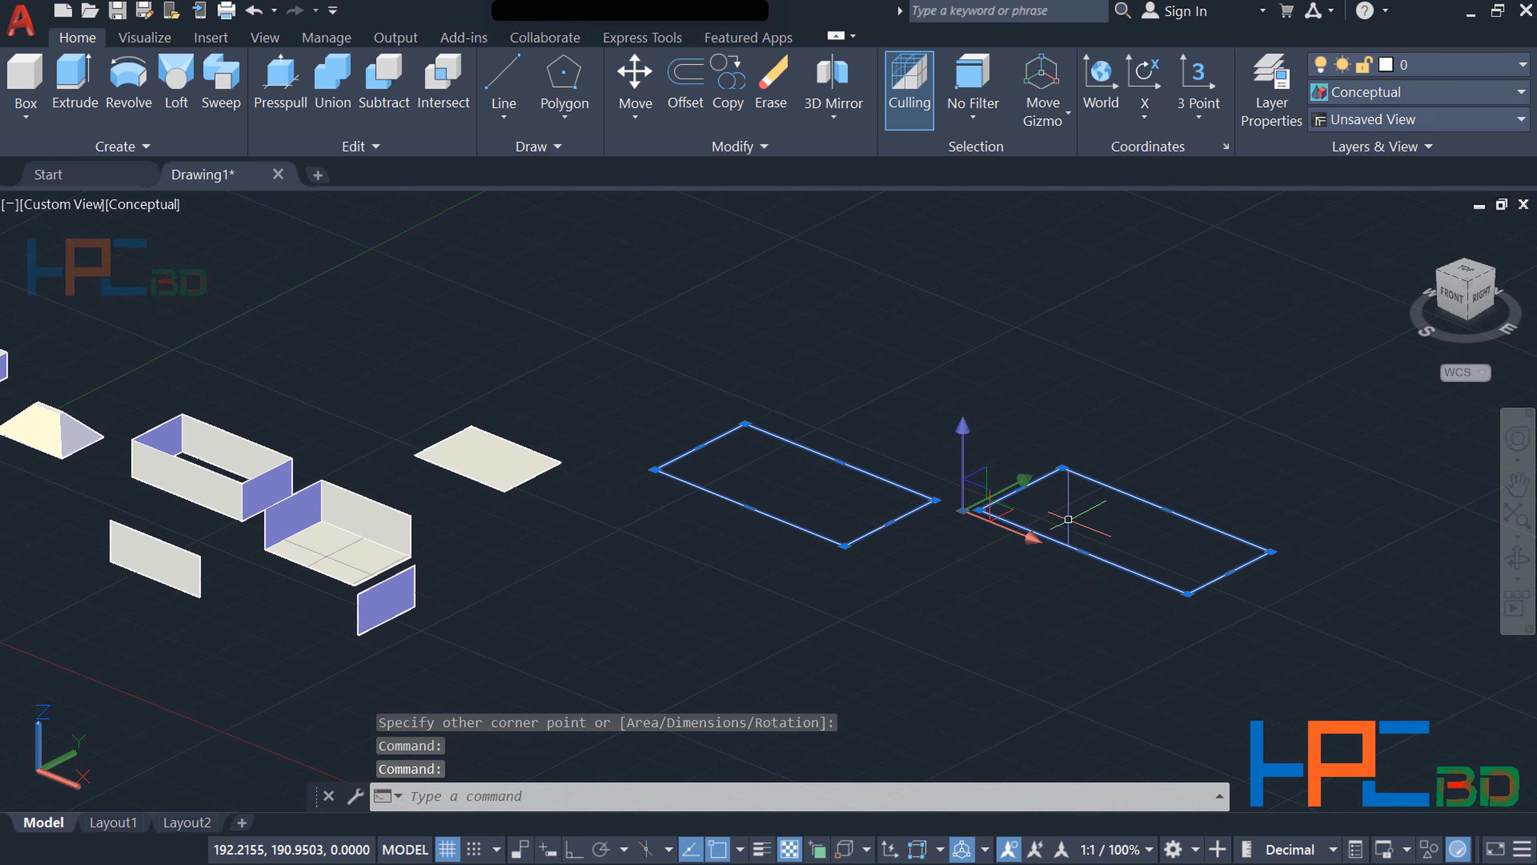
key("Escape")
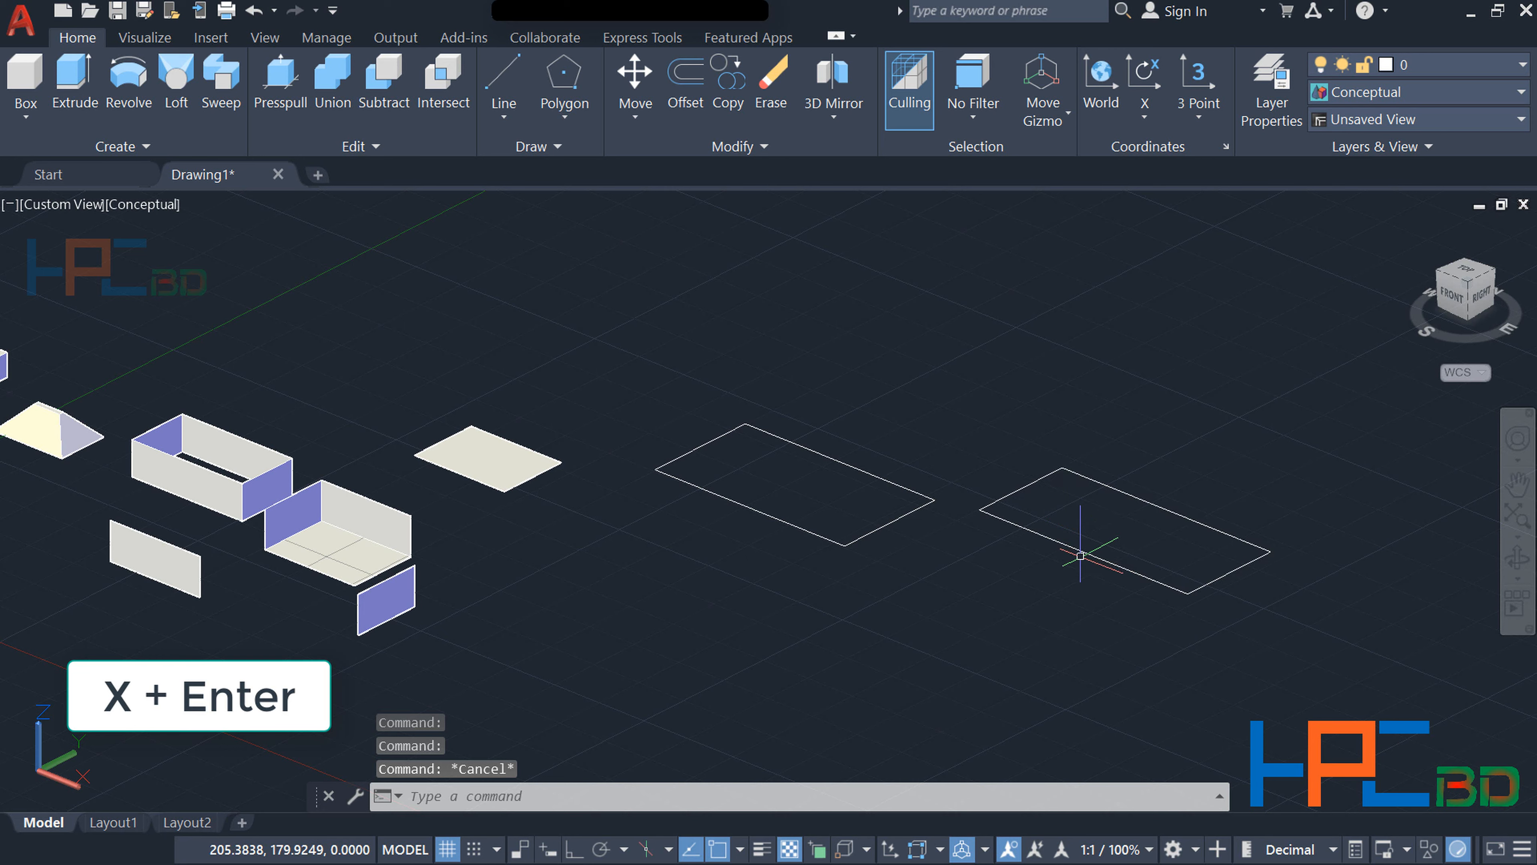
Explode the second new rectangle, the one farther from the exploded box, into individual lines
type("x")
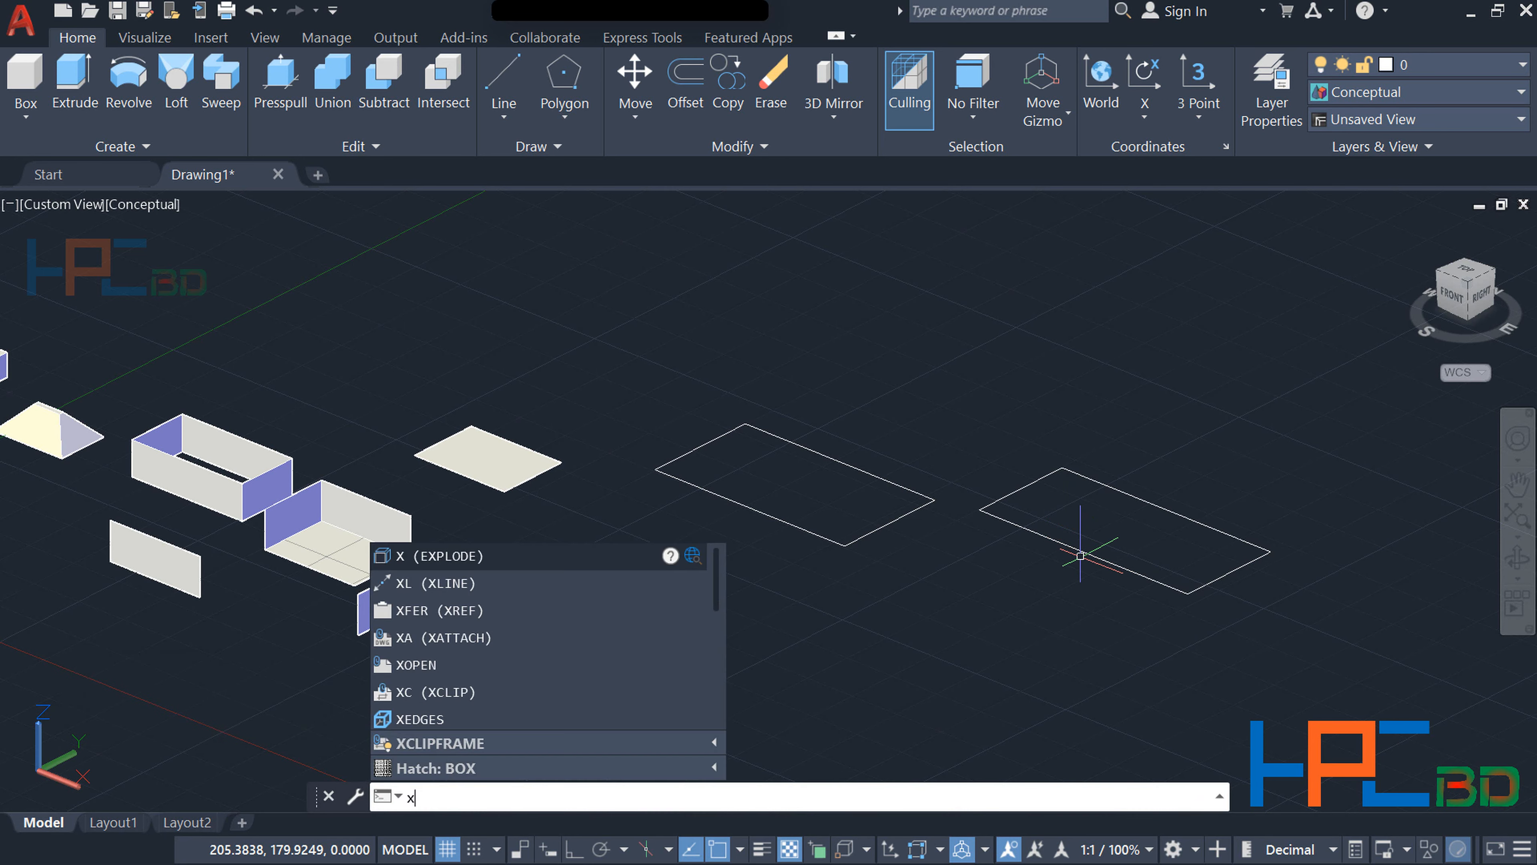
key("Return")
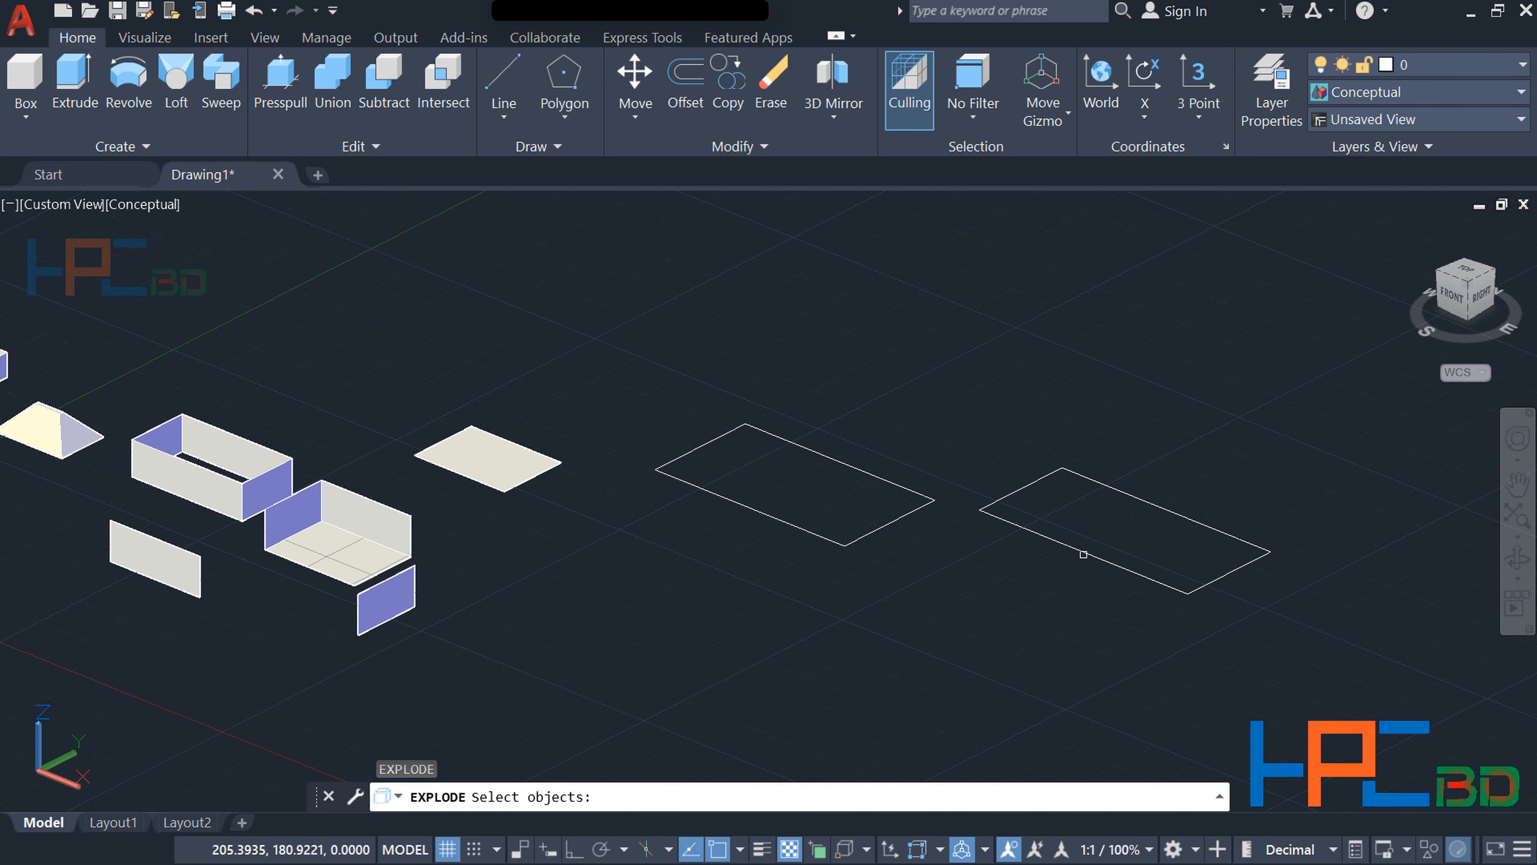
left_click(1086, 554)
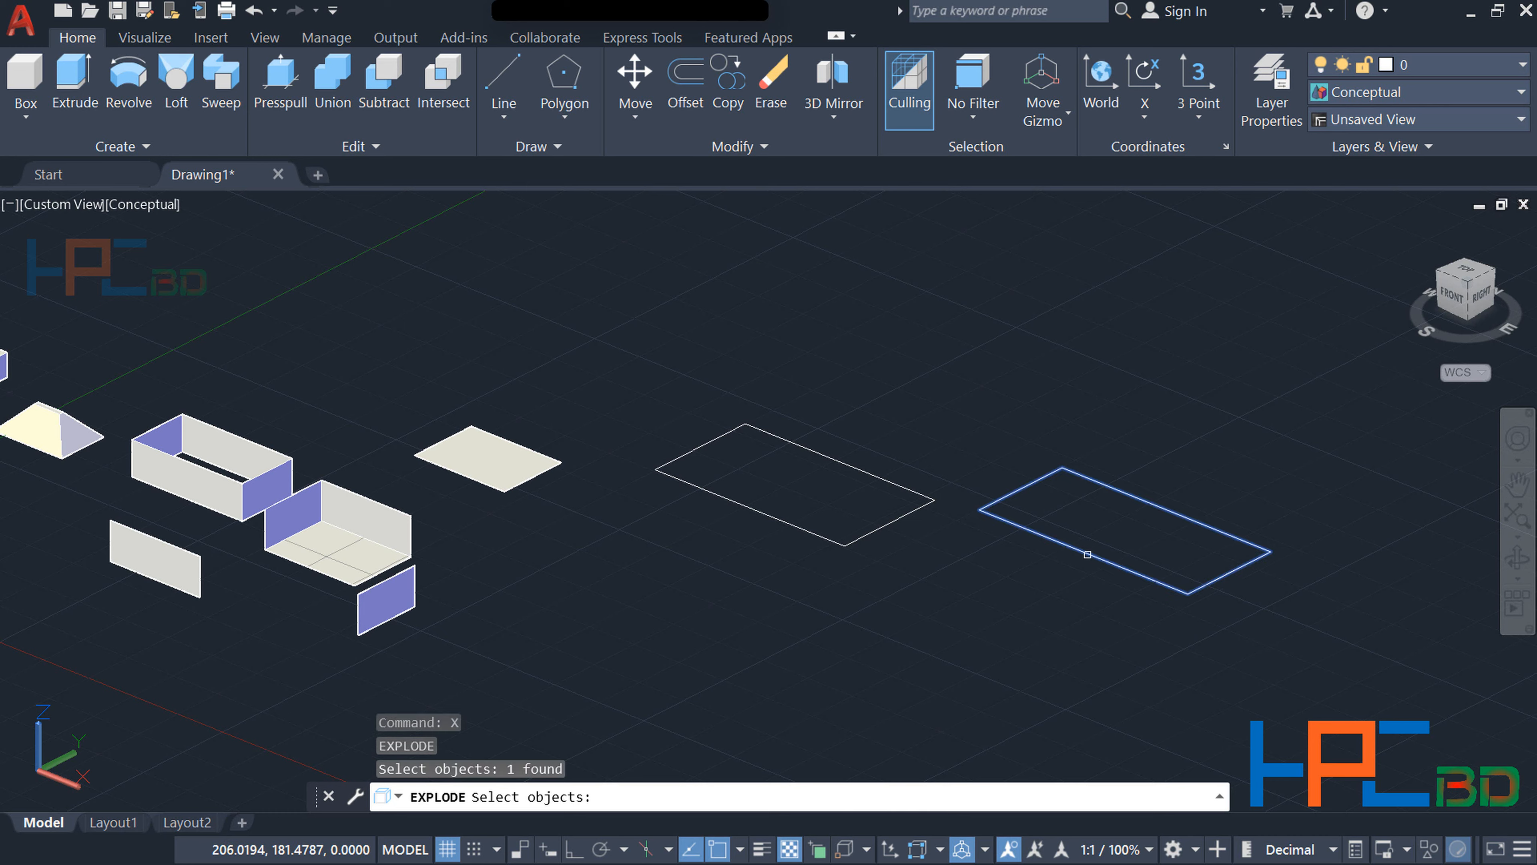
key("Return")
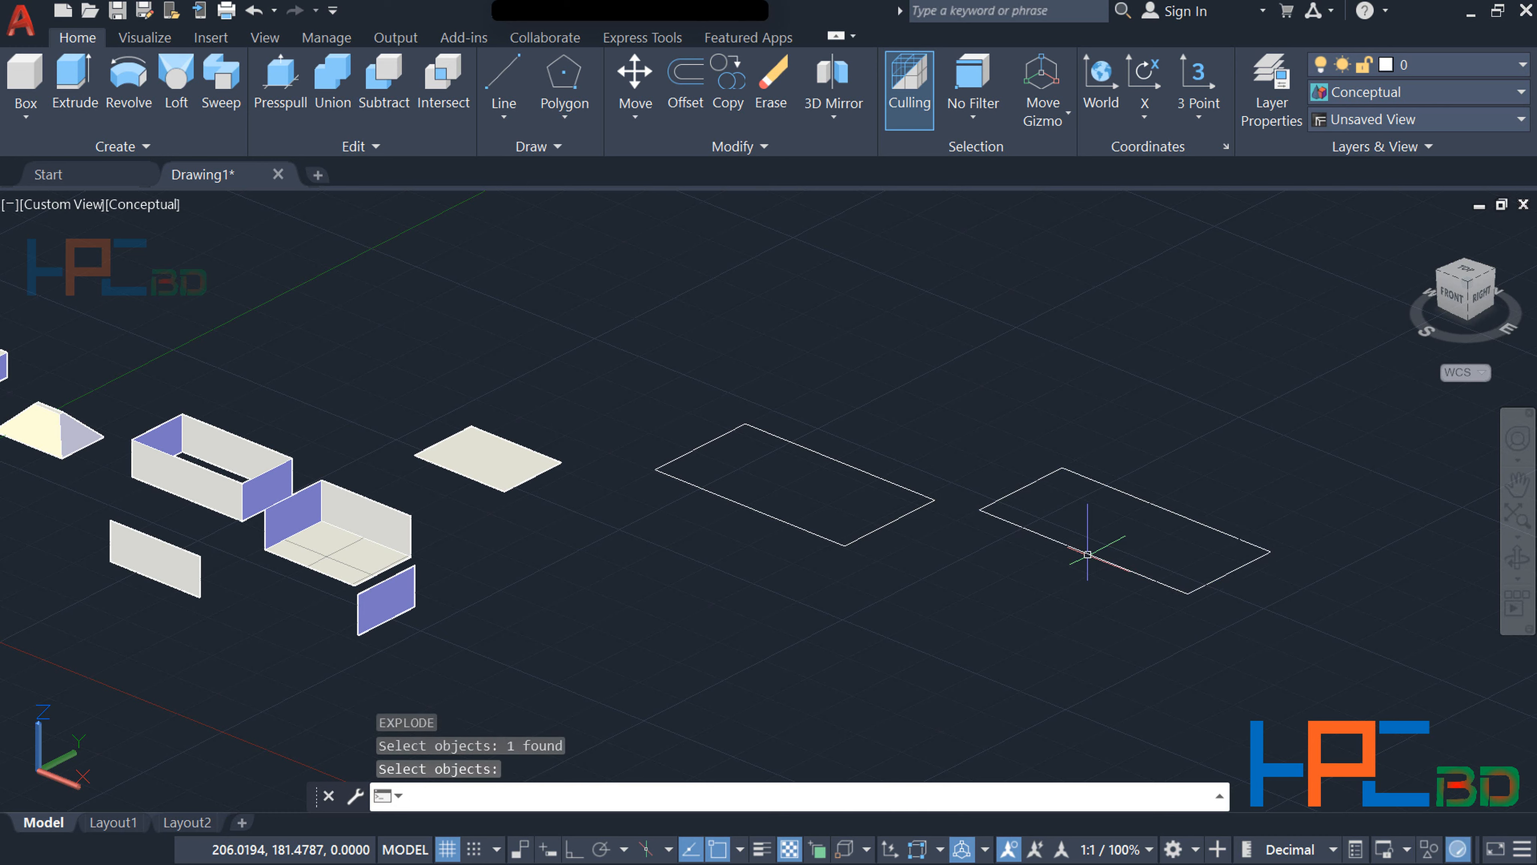
Select the exploded rectangle's four edges one by one and the intact rectangle as a whole to compare them, and clear the selection
left_click(1083, 552)
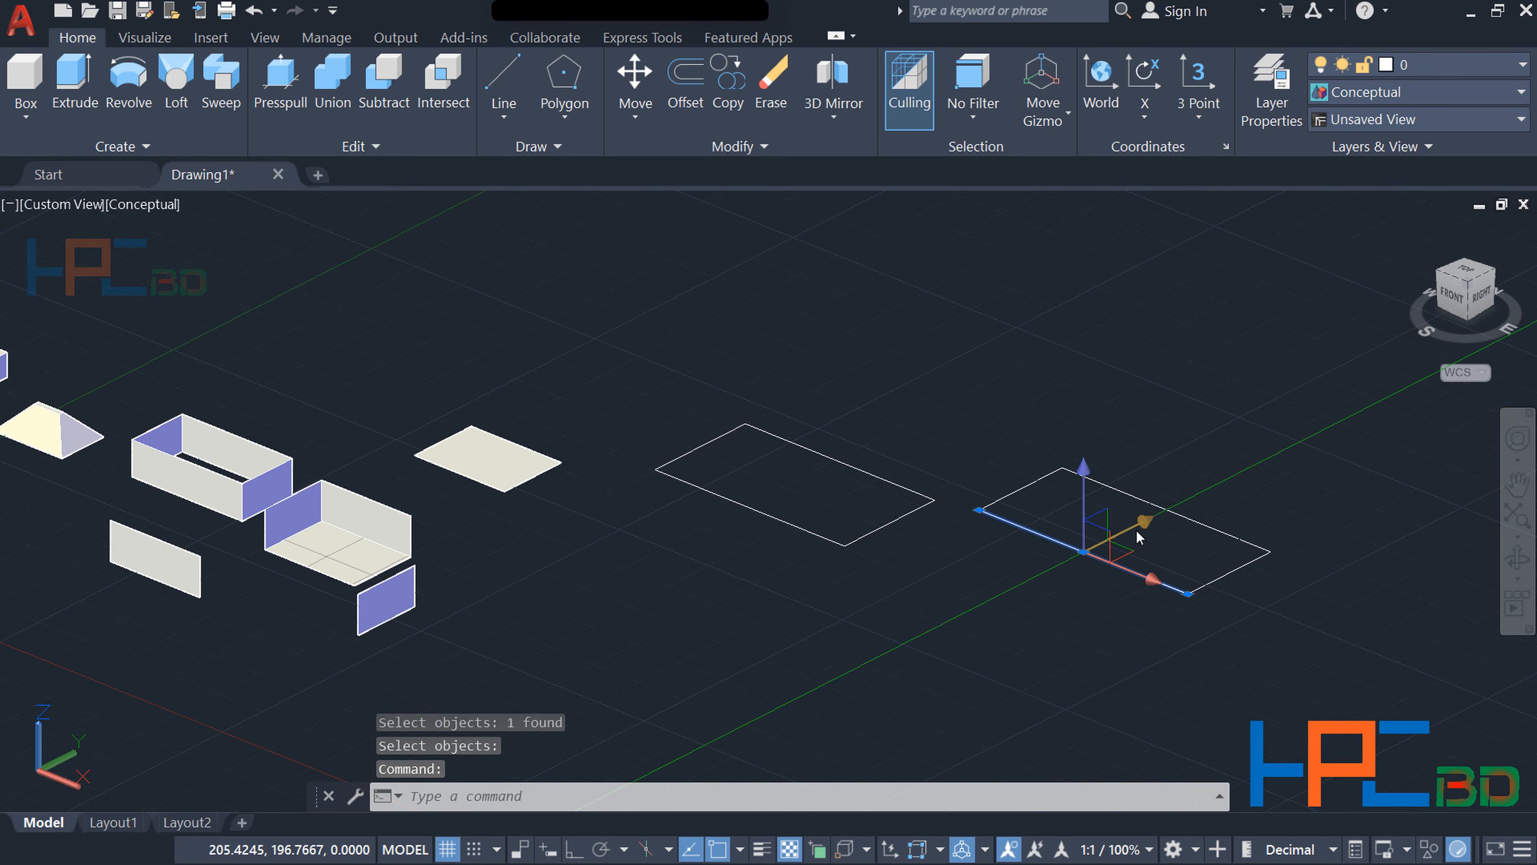
left_click(1231, 533)
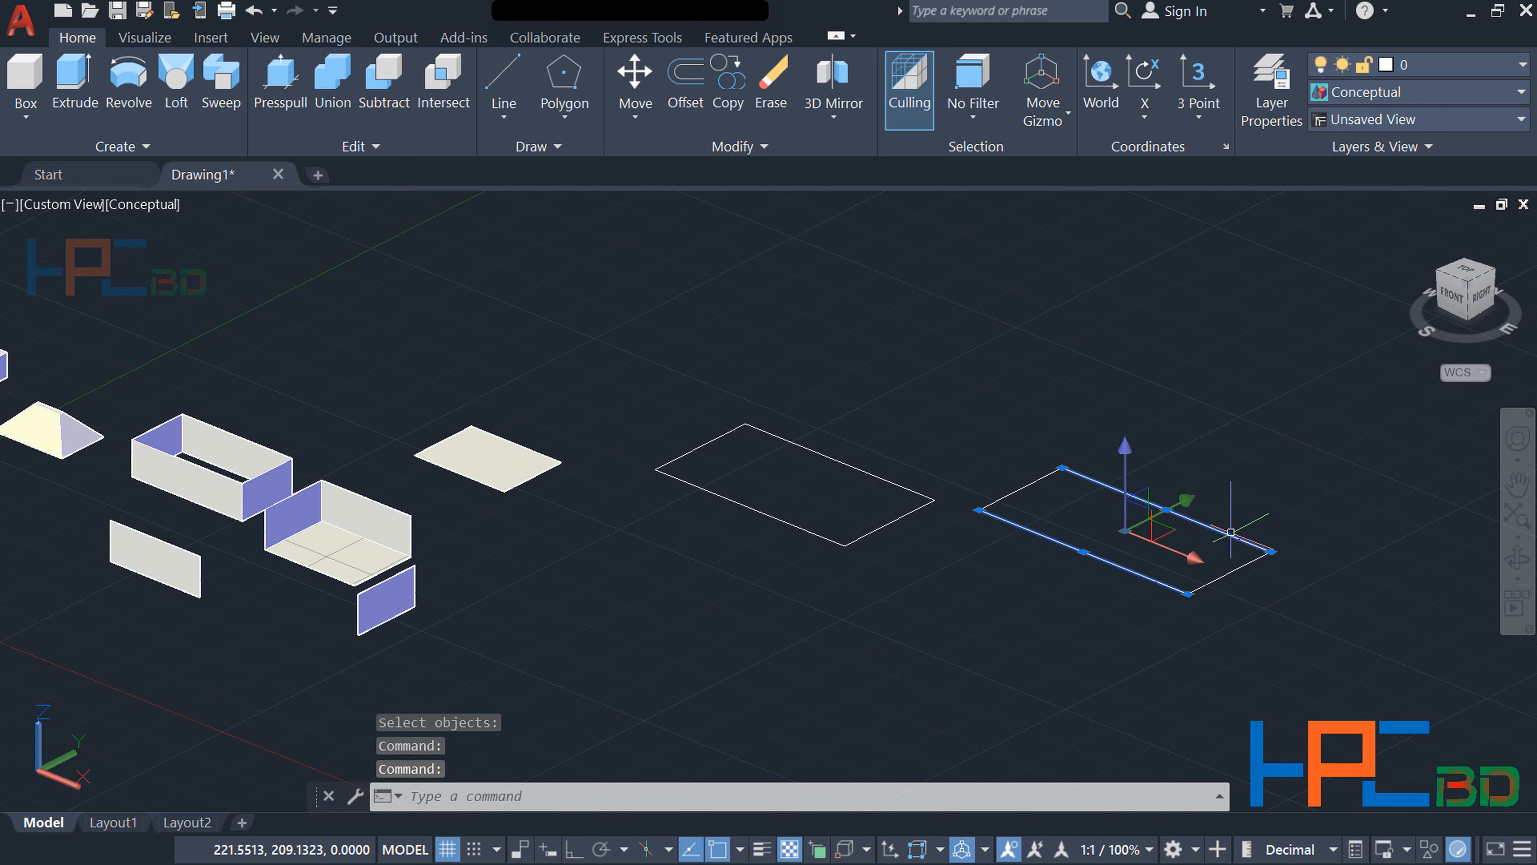
left_click(1229, 578)
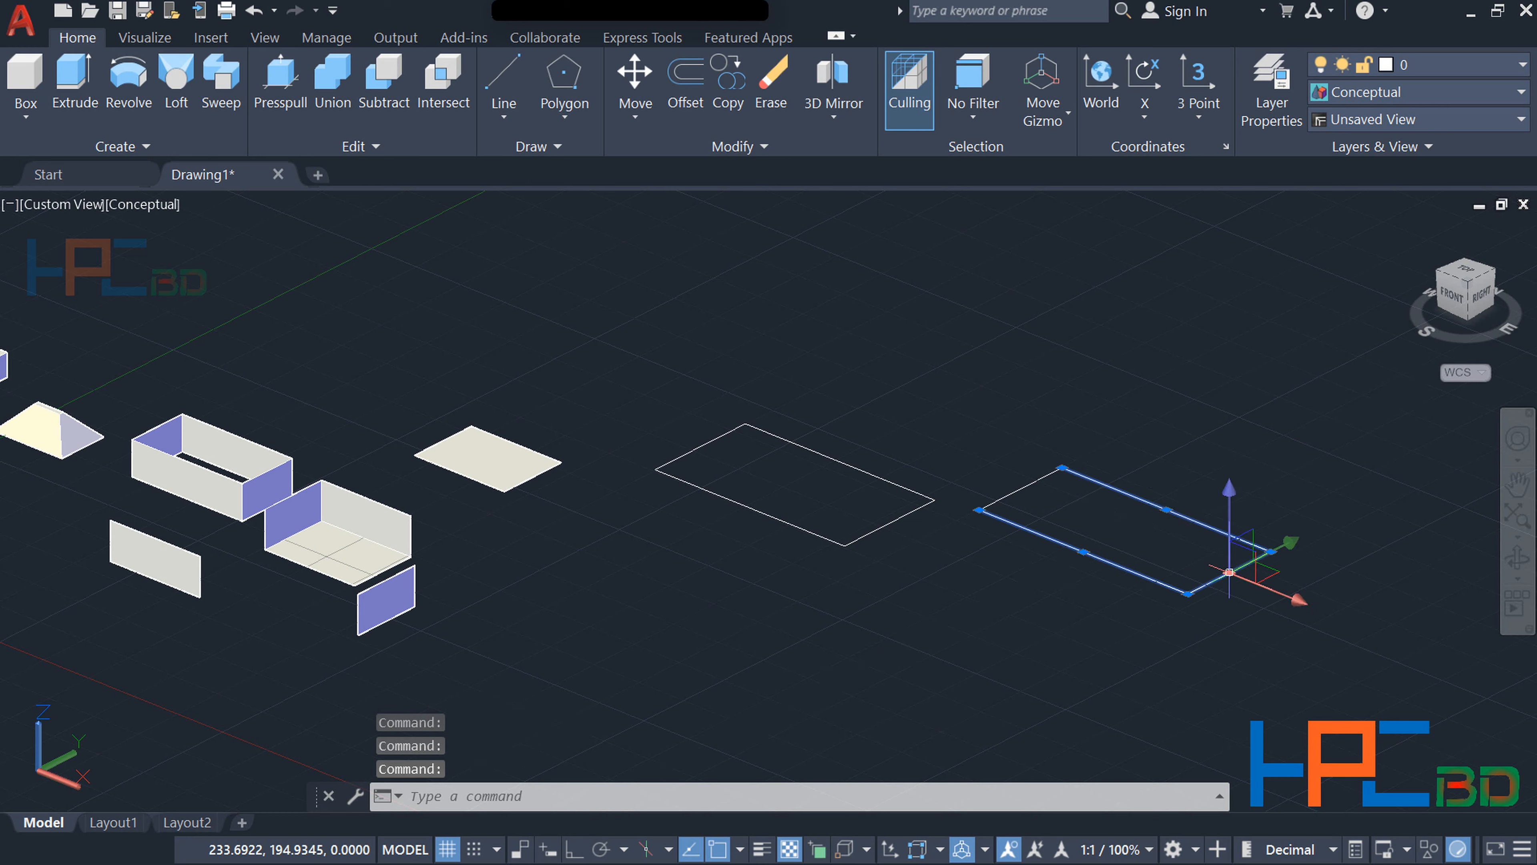
left_click(1027, 488)
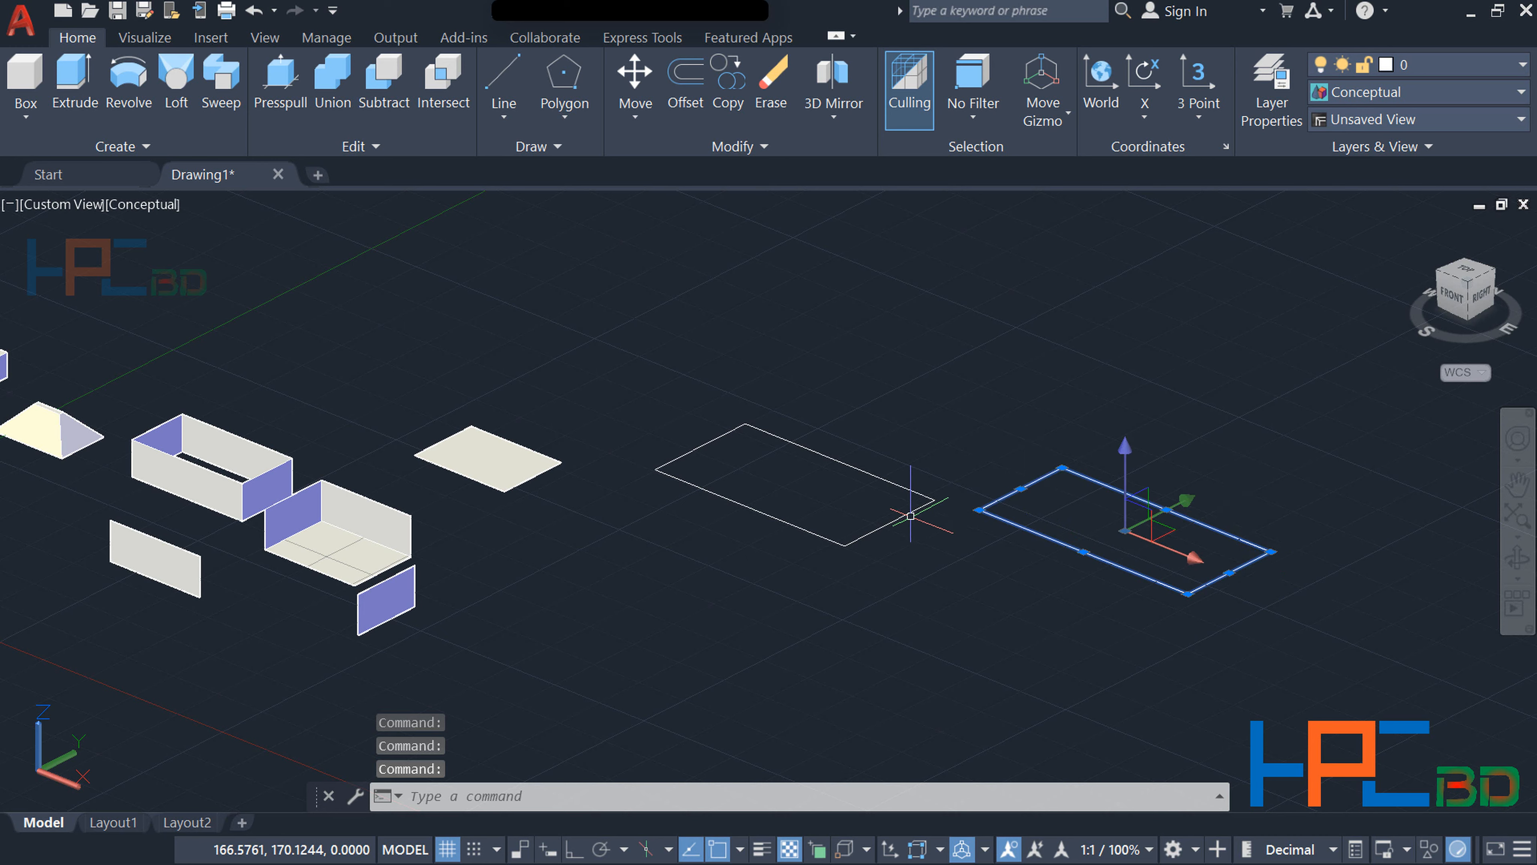
left_click(914, 503)
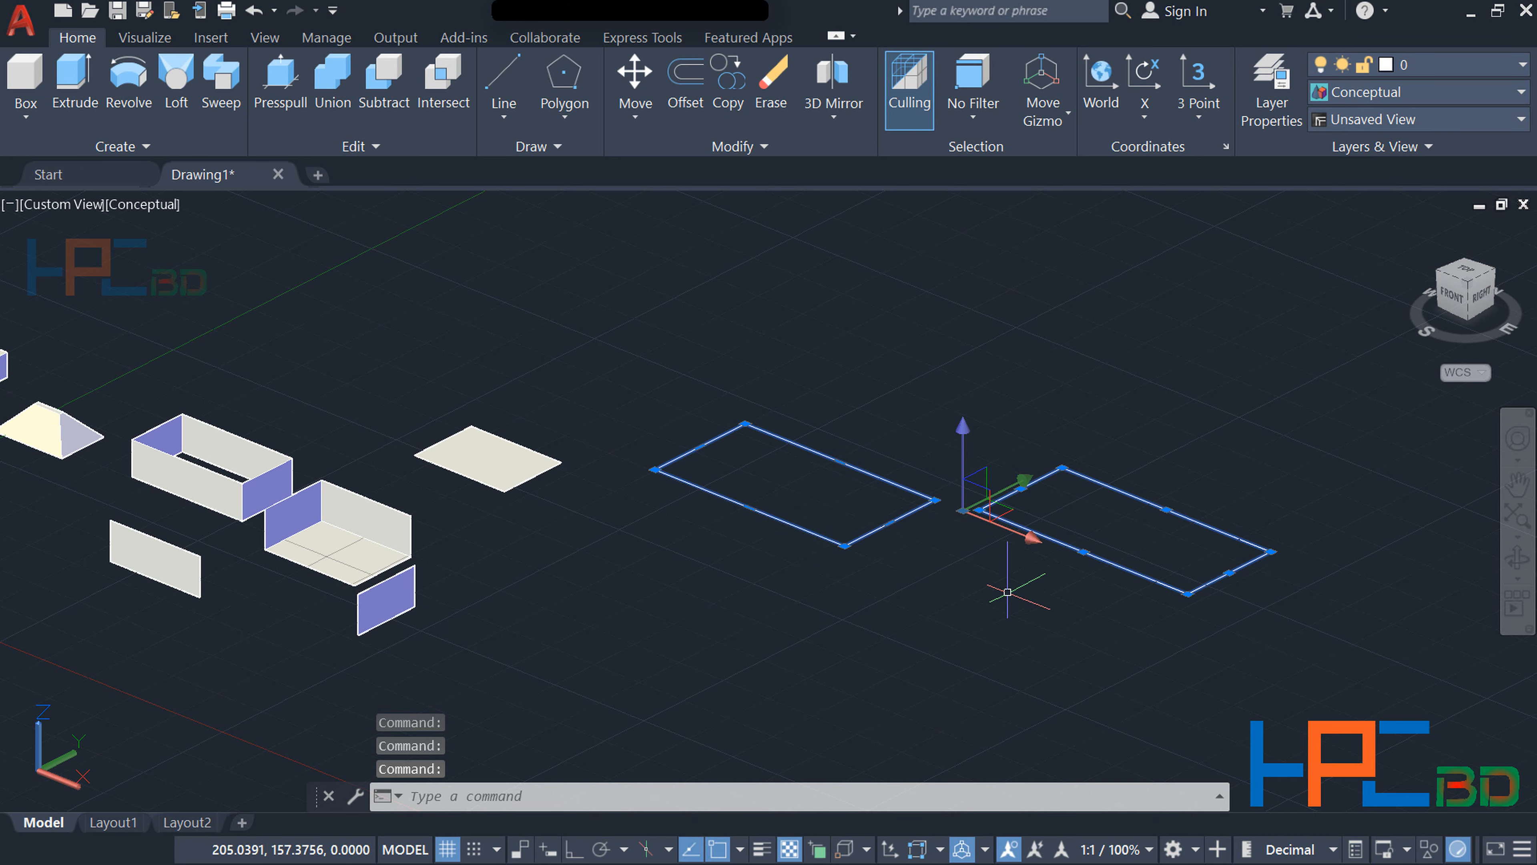
key("Escape")
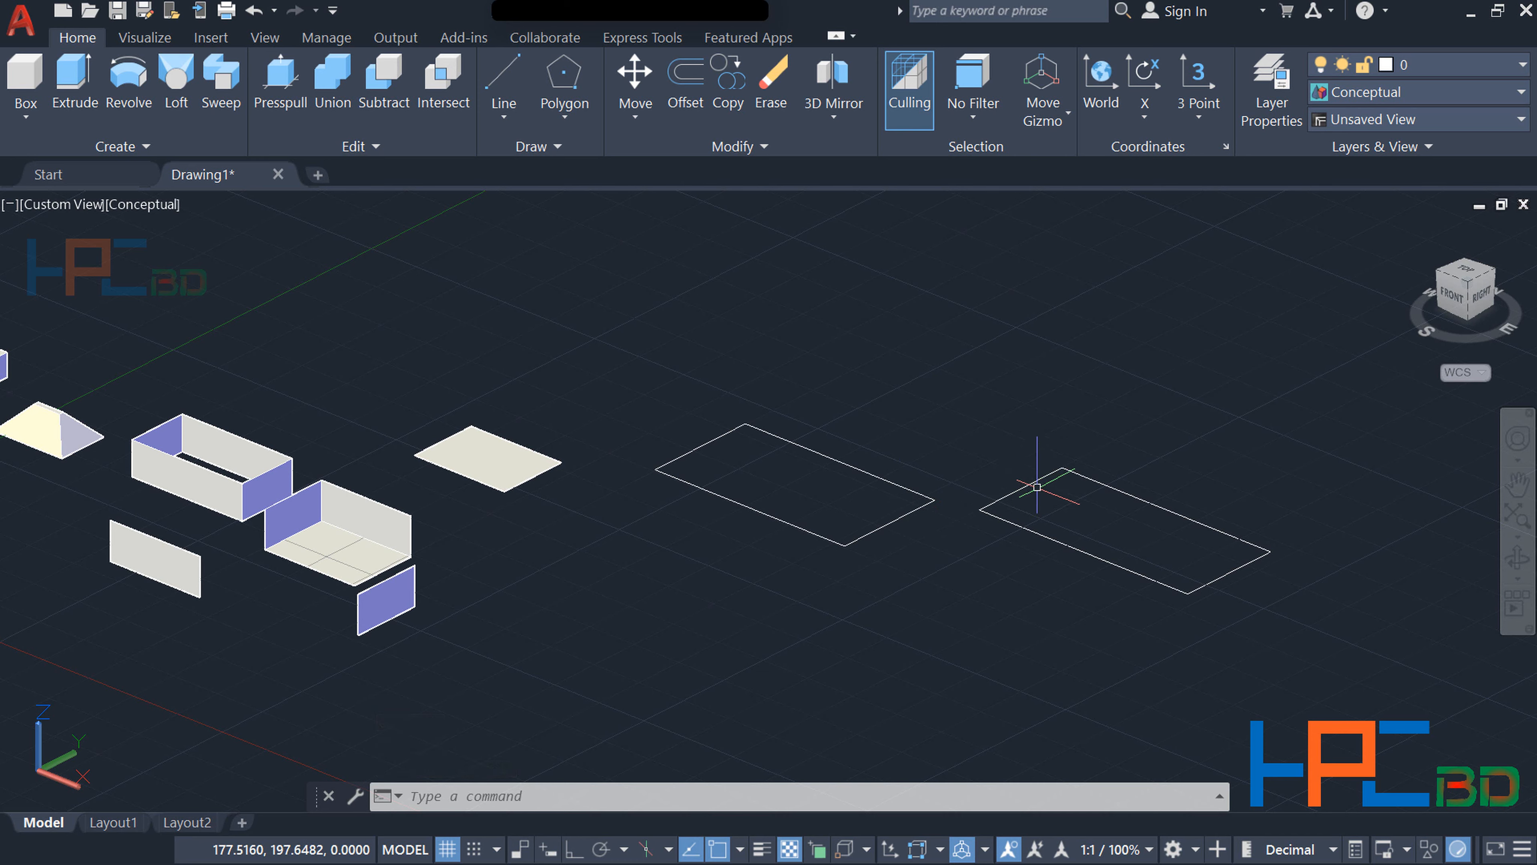
Extrude all four separate lines of the exploded rectangle upward together, with the closed profiles creation mode left at Solid
type("ext")
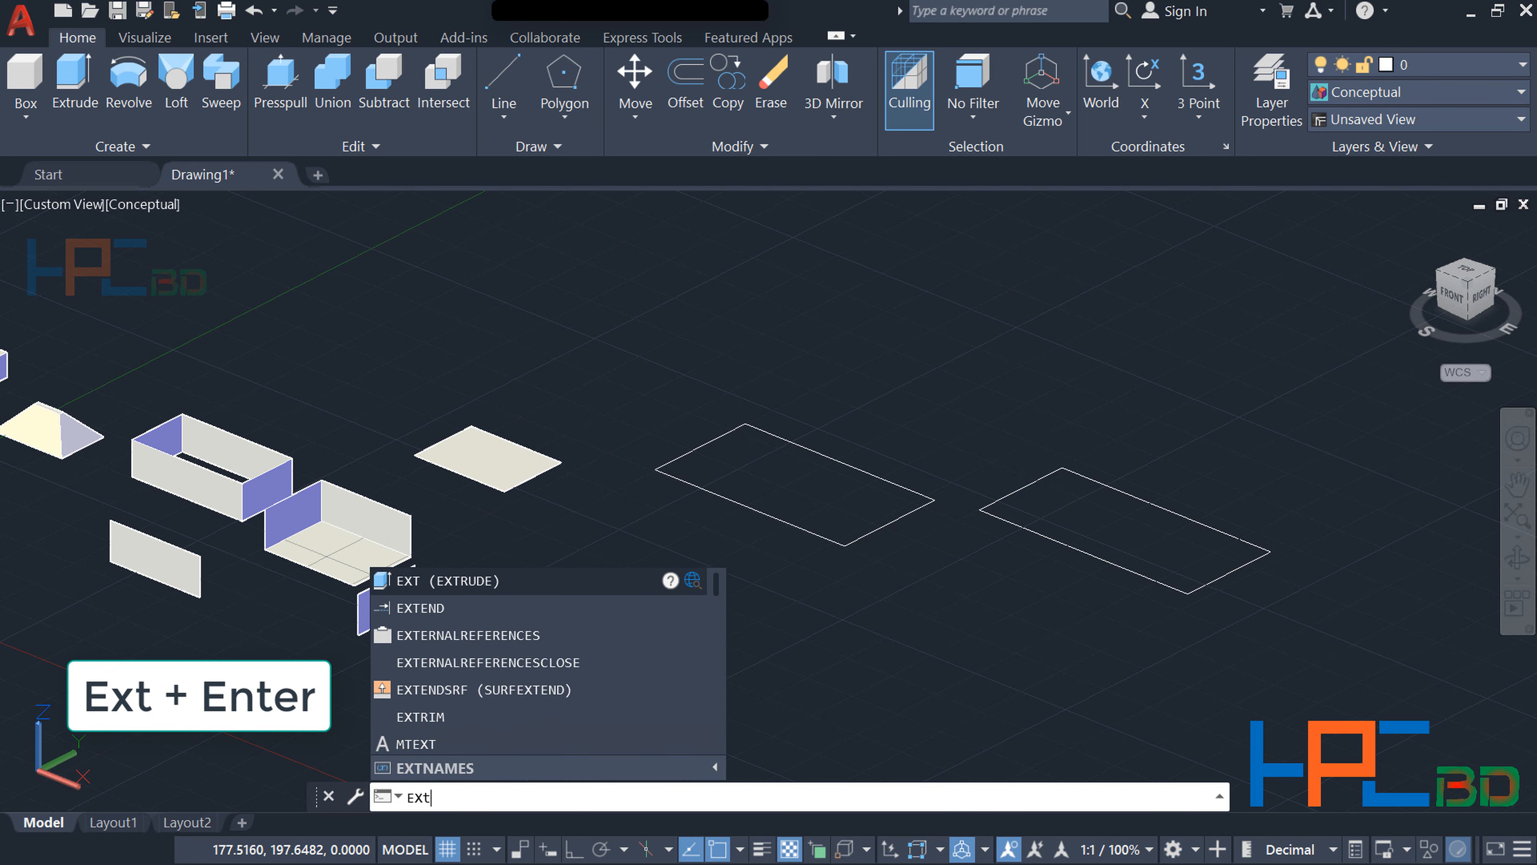
key("Return")
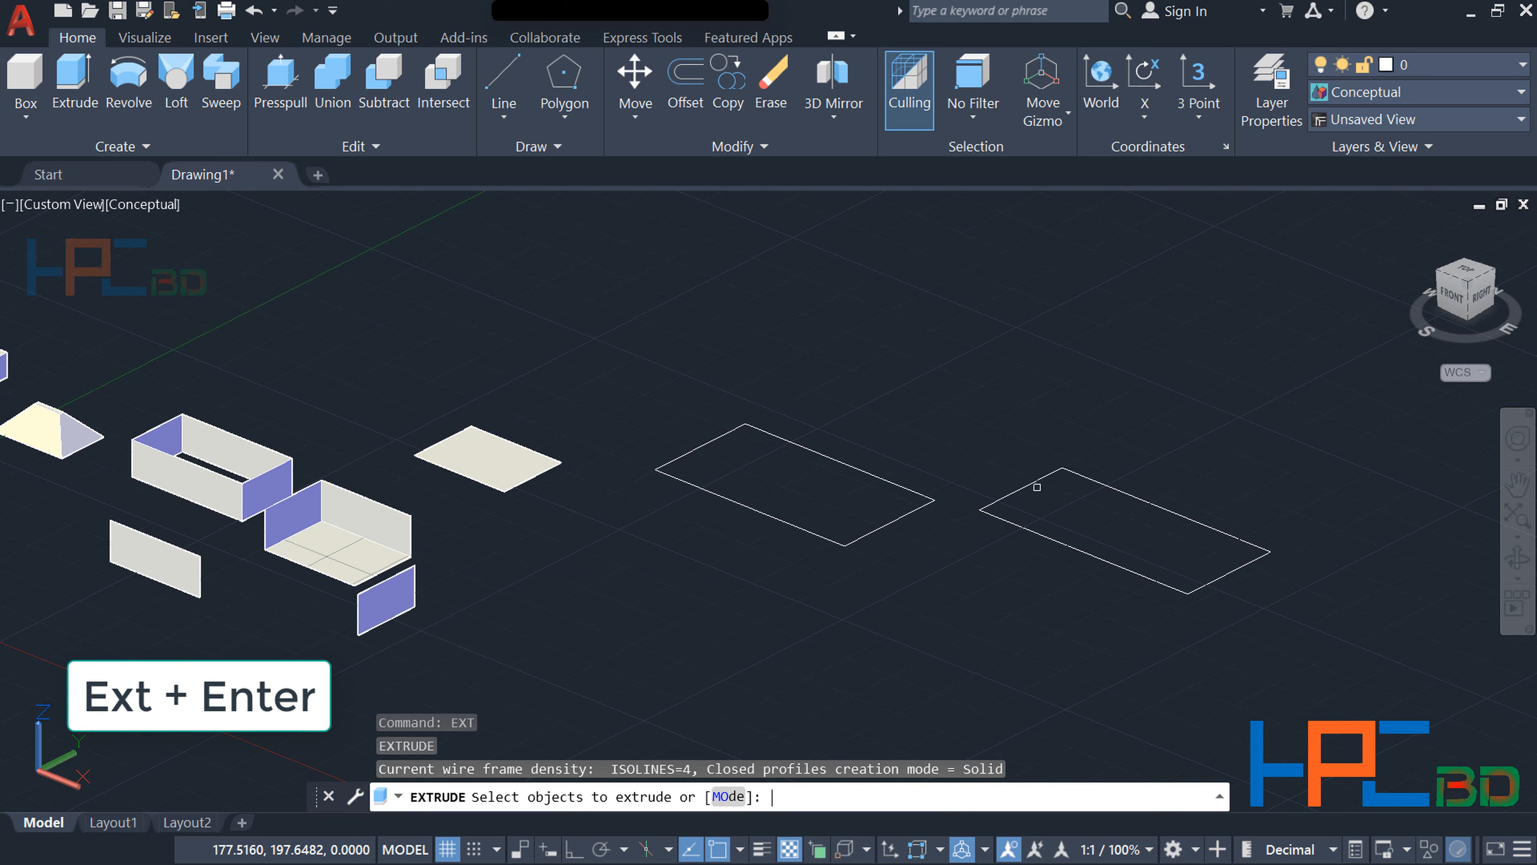
left_click(1024, 488)
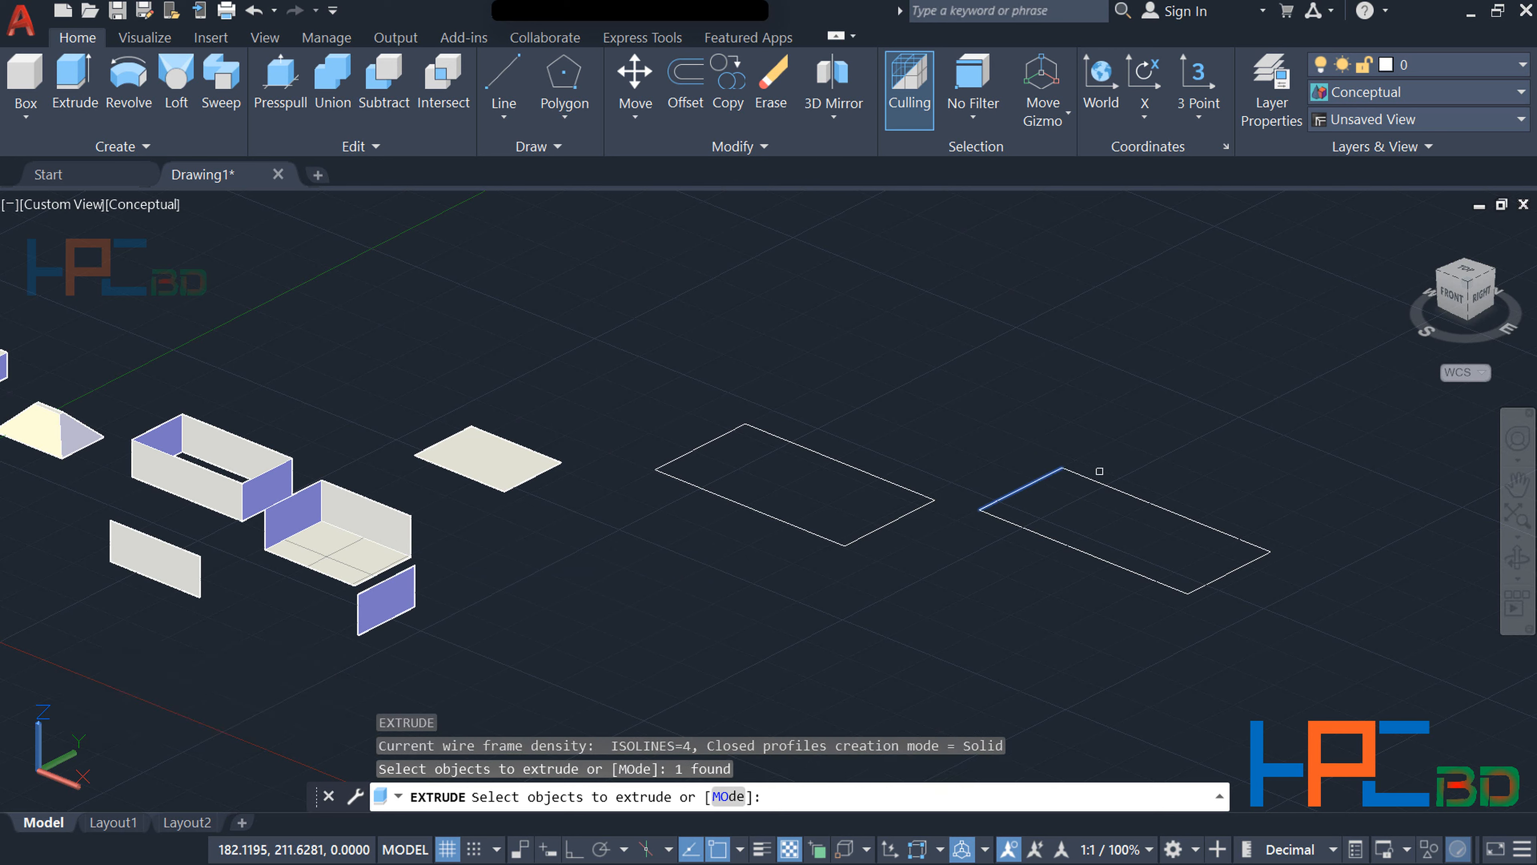
left_click(1113, 488)
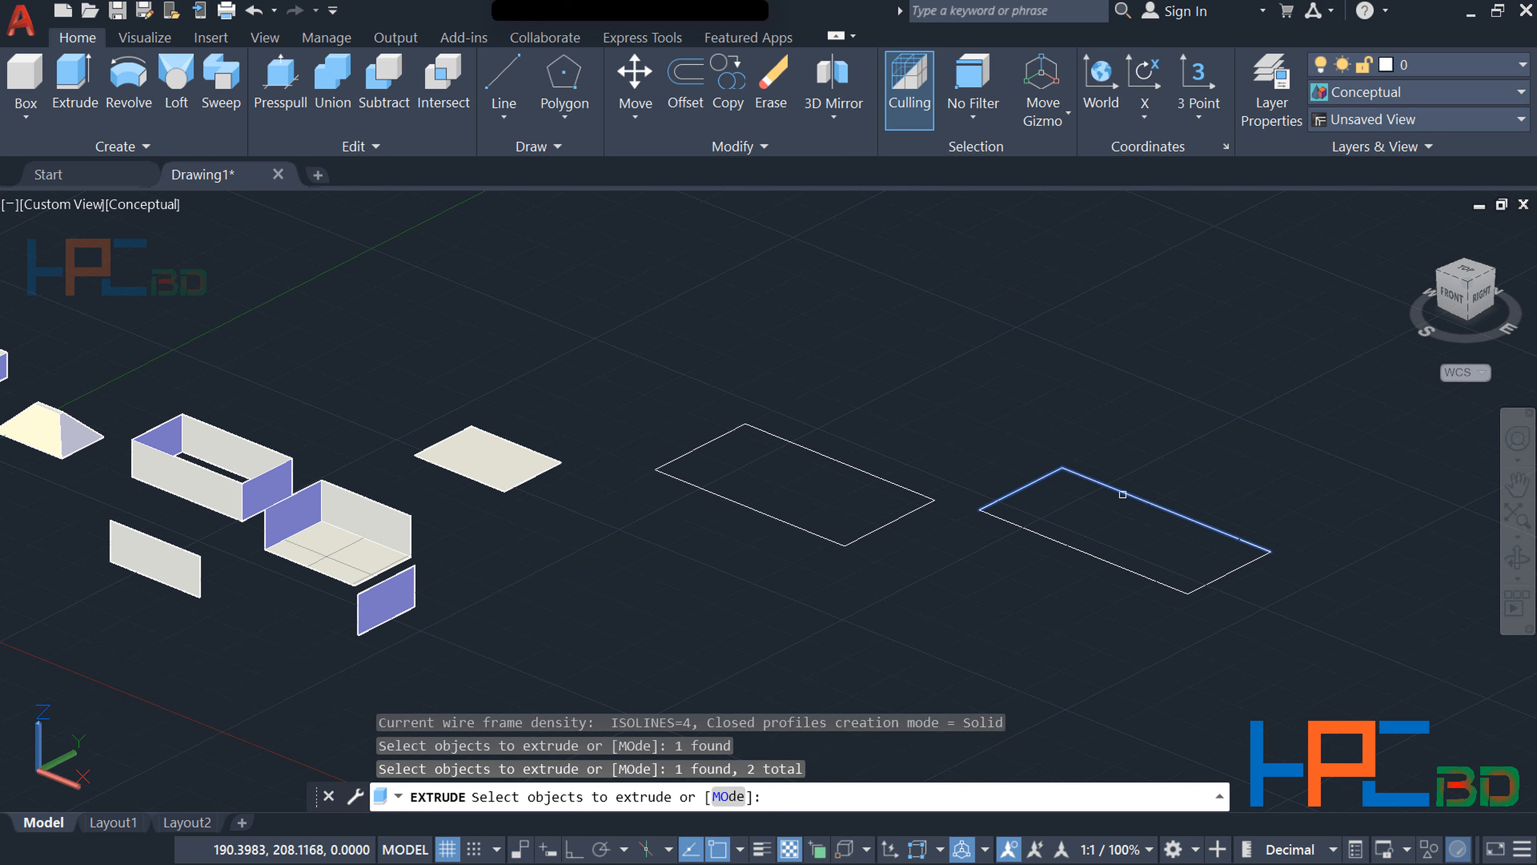
left_click(1219, 573)
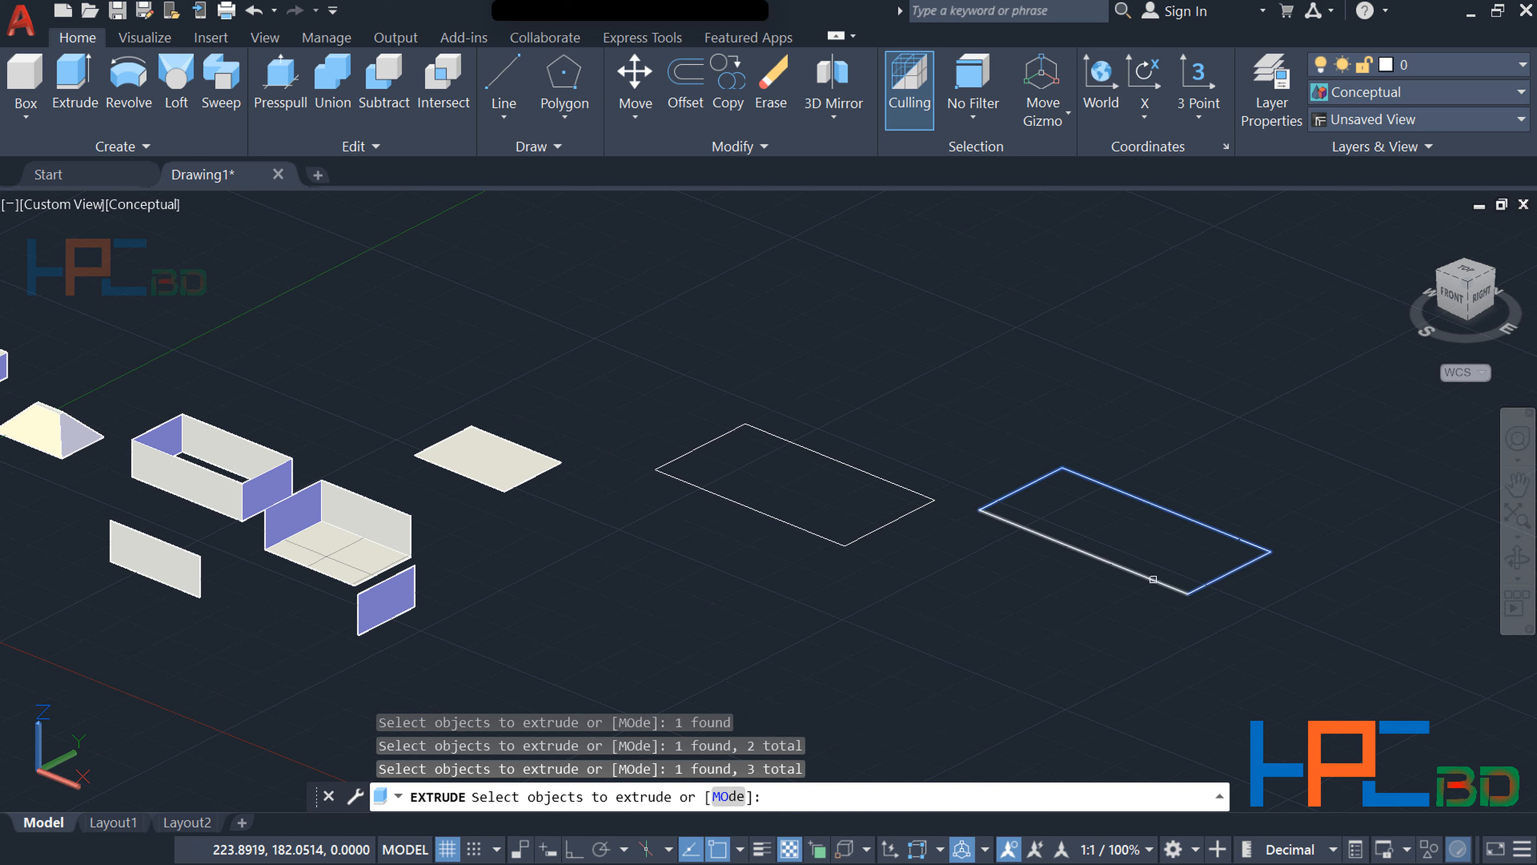
left_click(1131, 573)
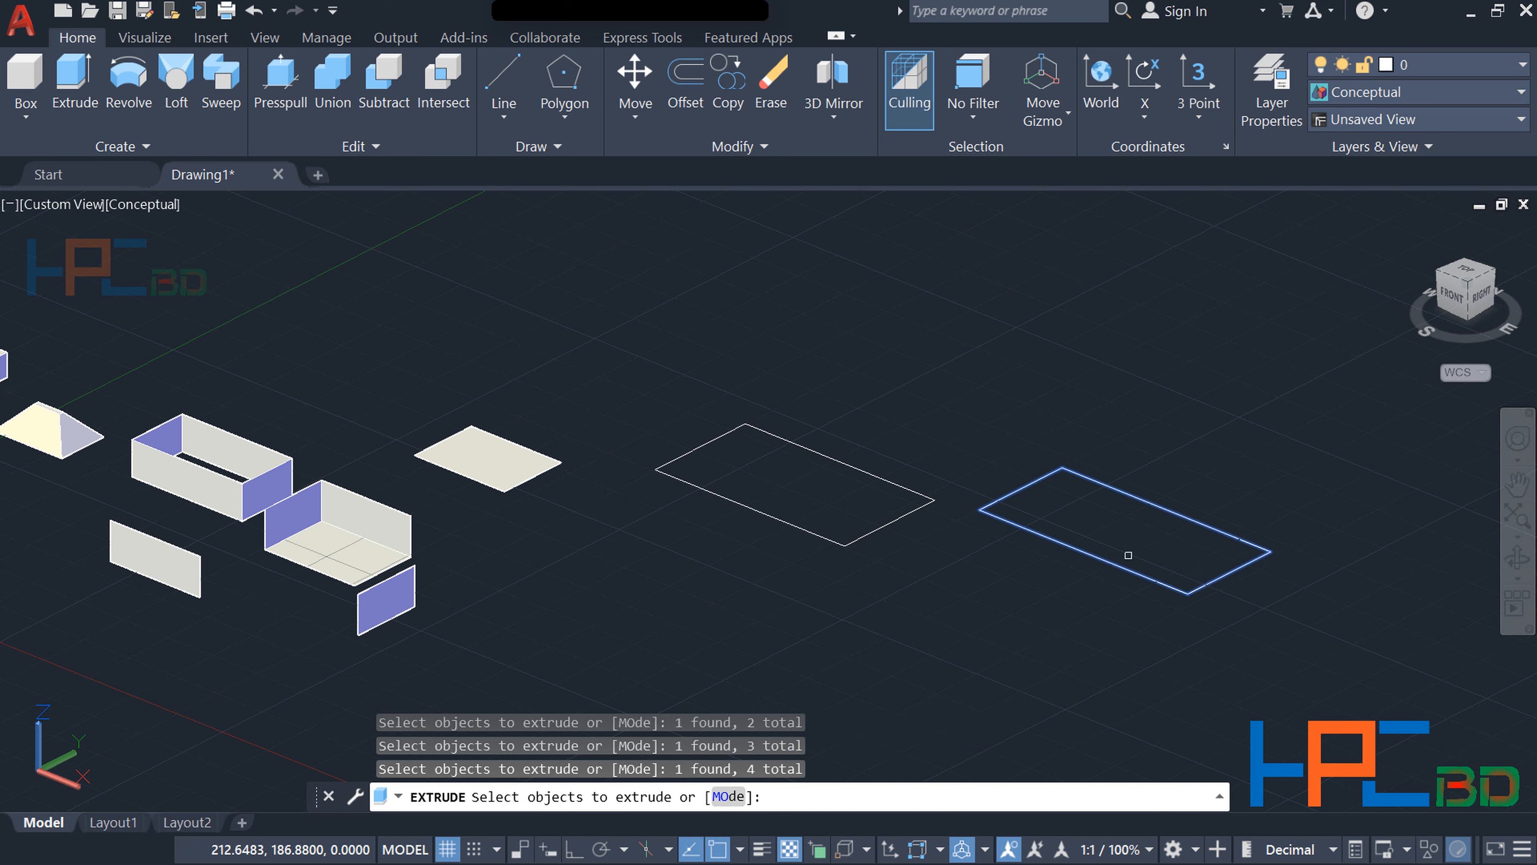
key("Return")
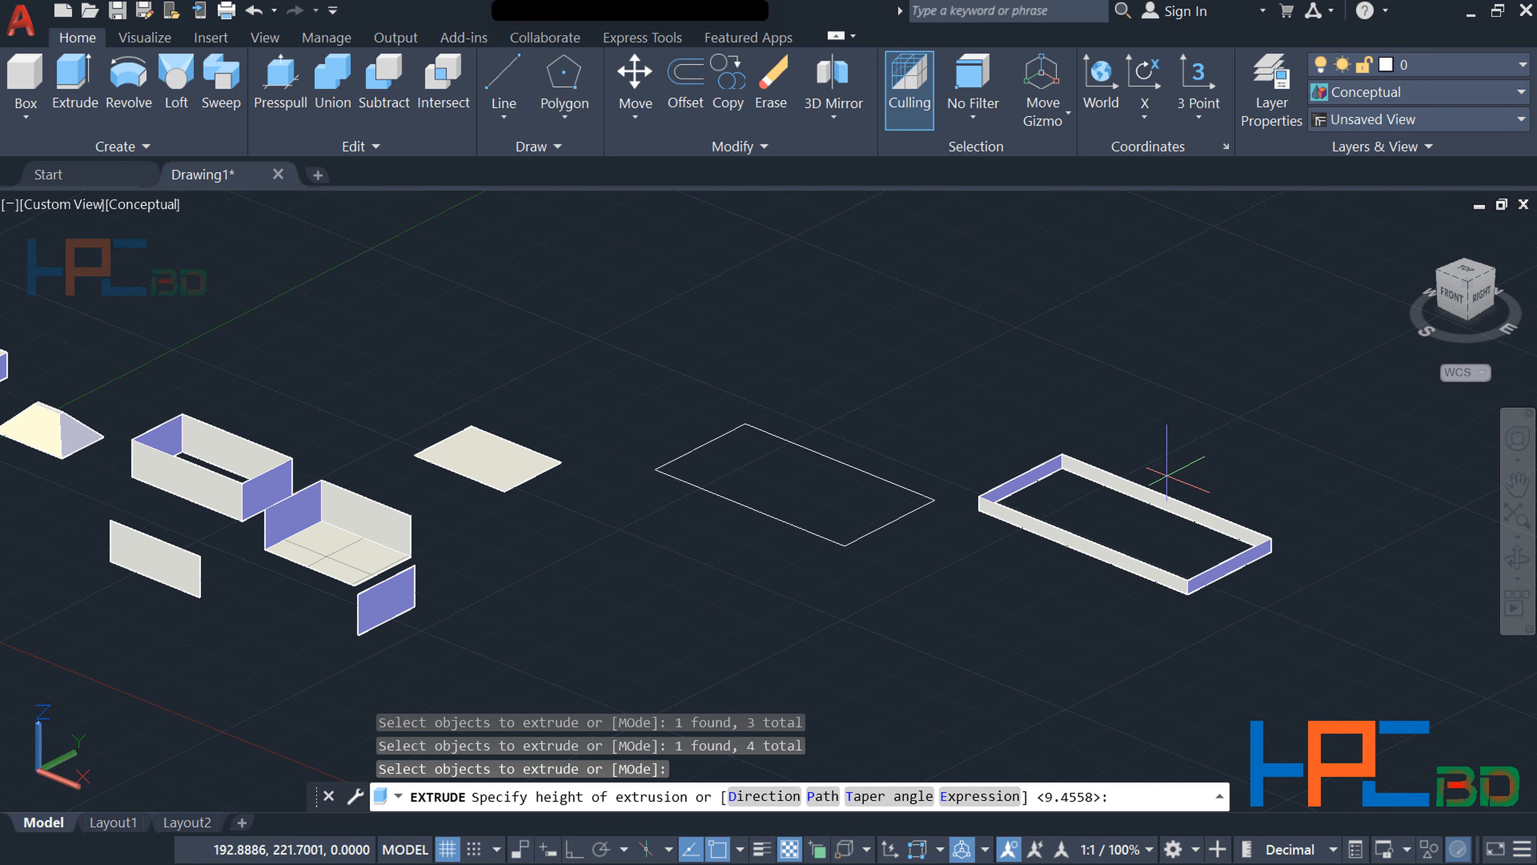
left_click(1175, 437)
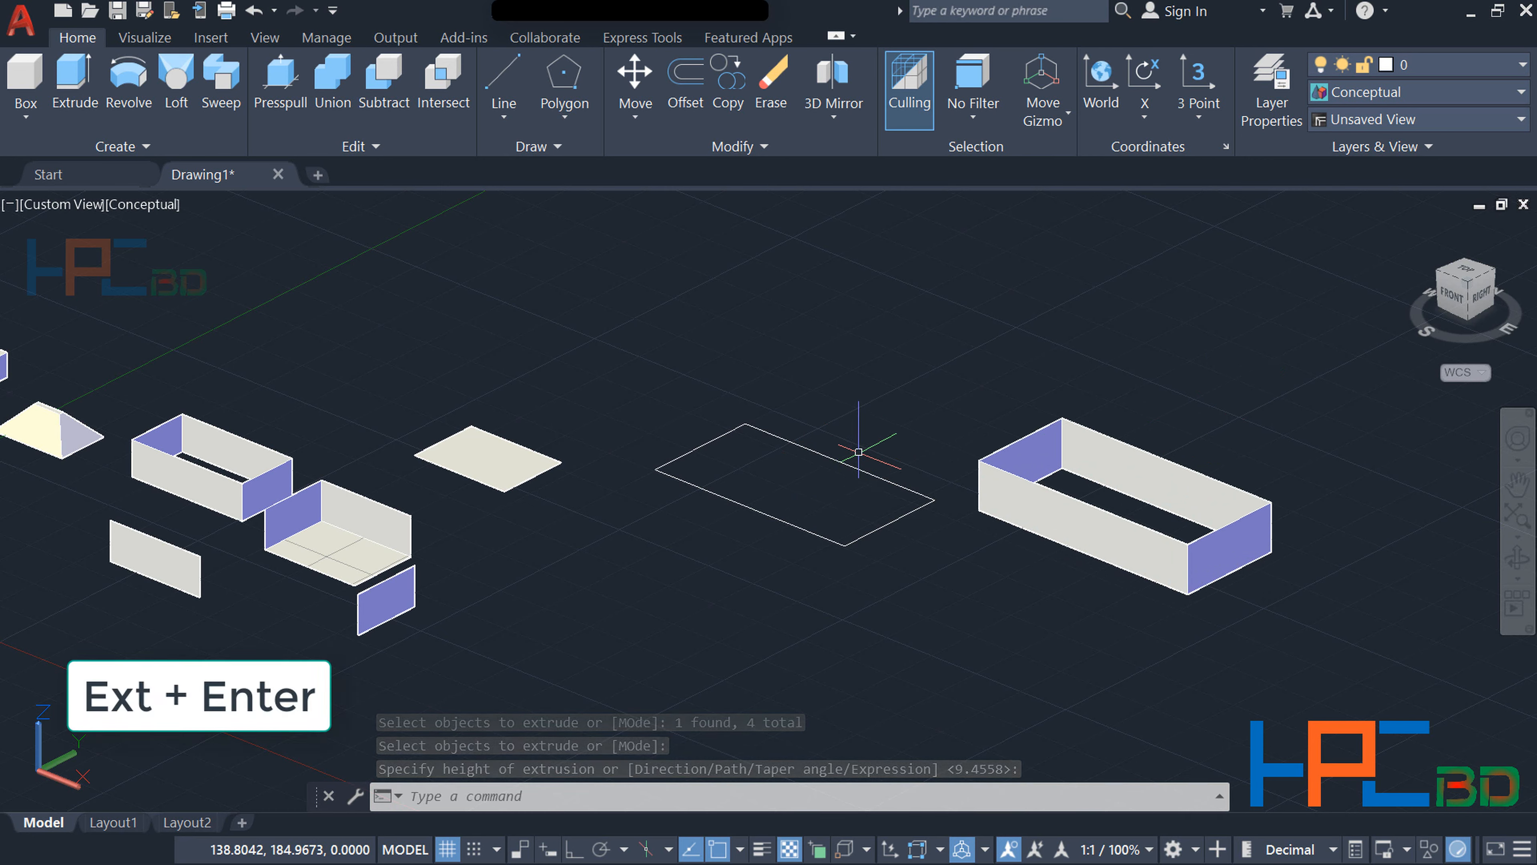
Extrude the intact closed rectangle upward into a solid box slightly taller than the neighbouring open walls
type("EXT")
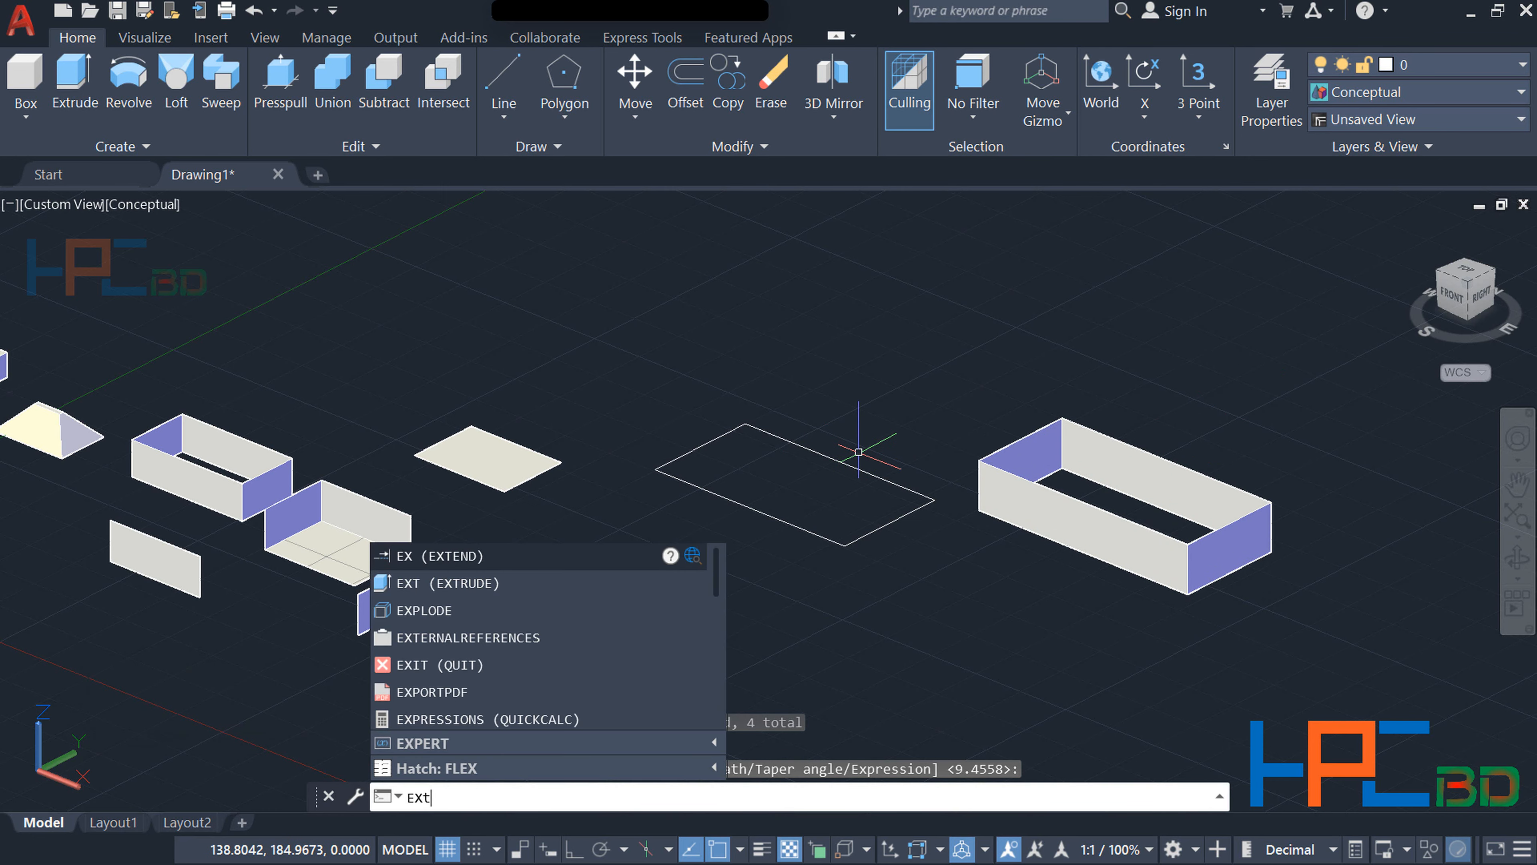
key("Return")
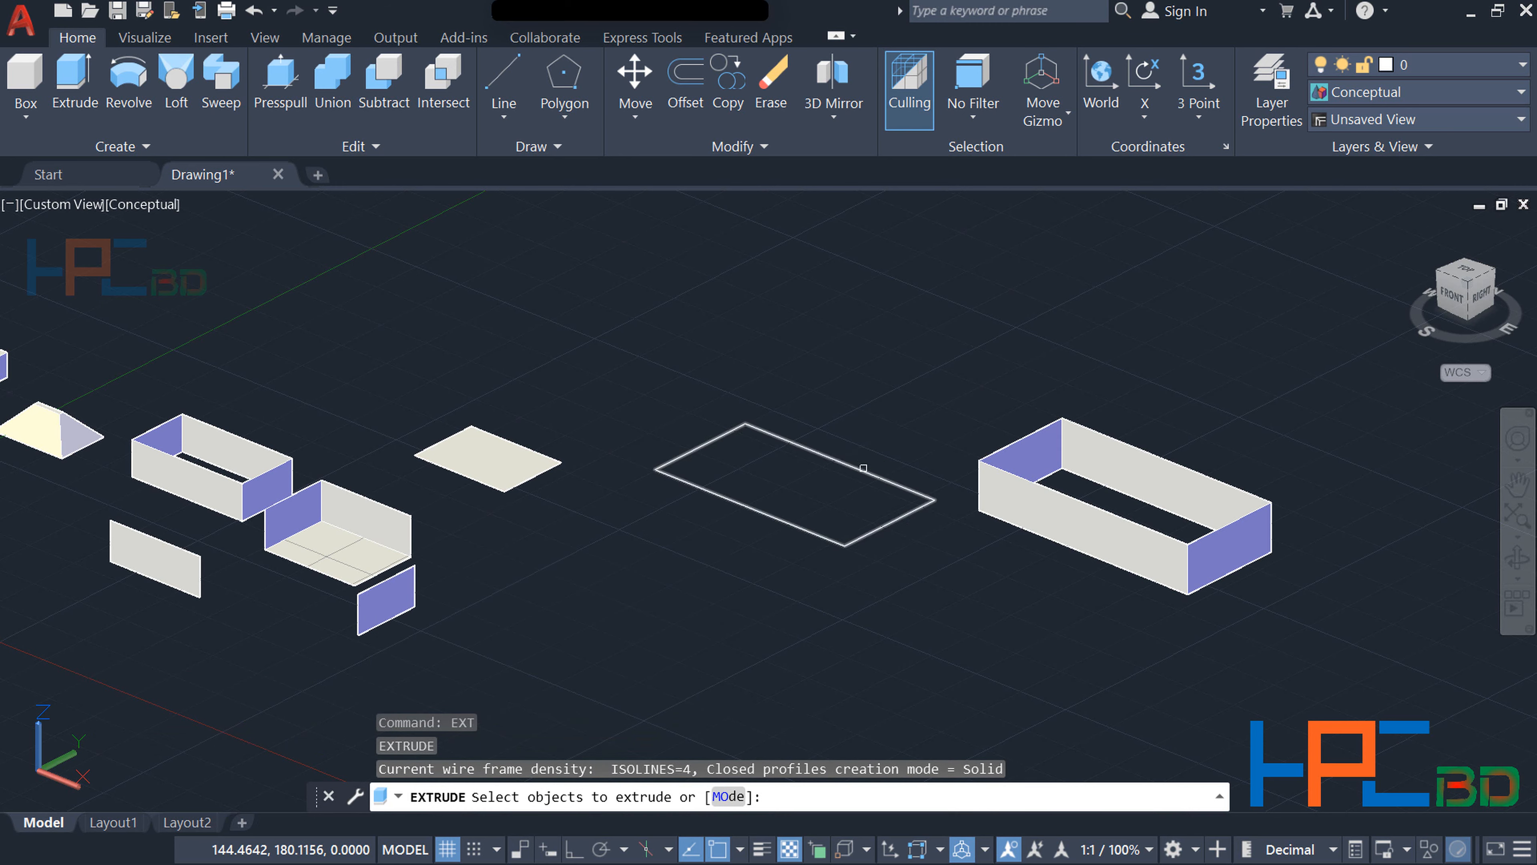
left_click(863, 467)
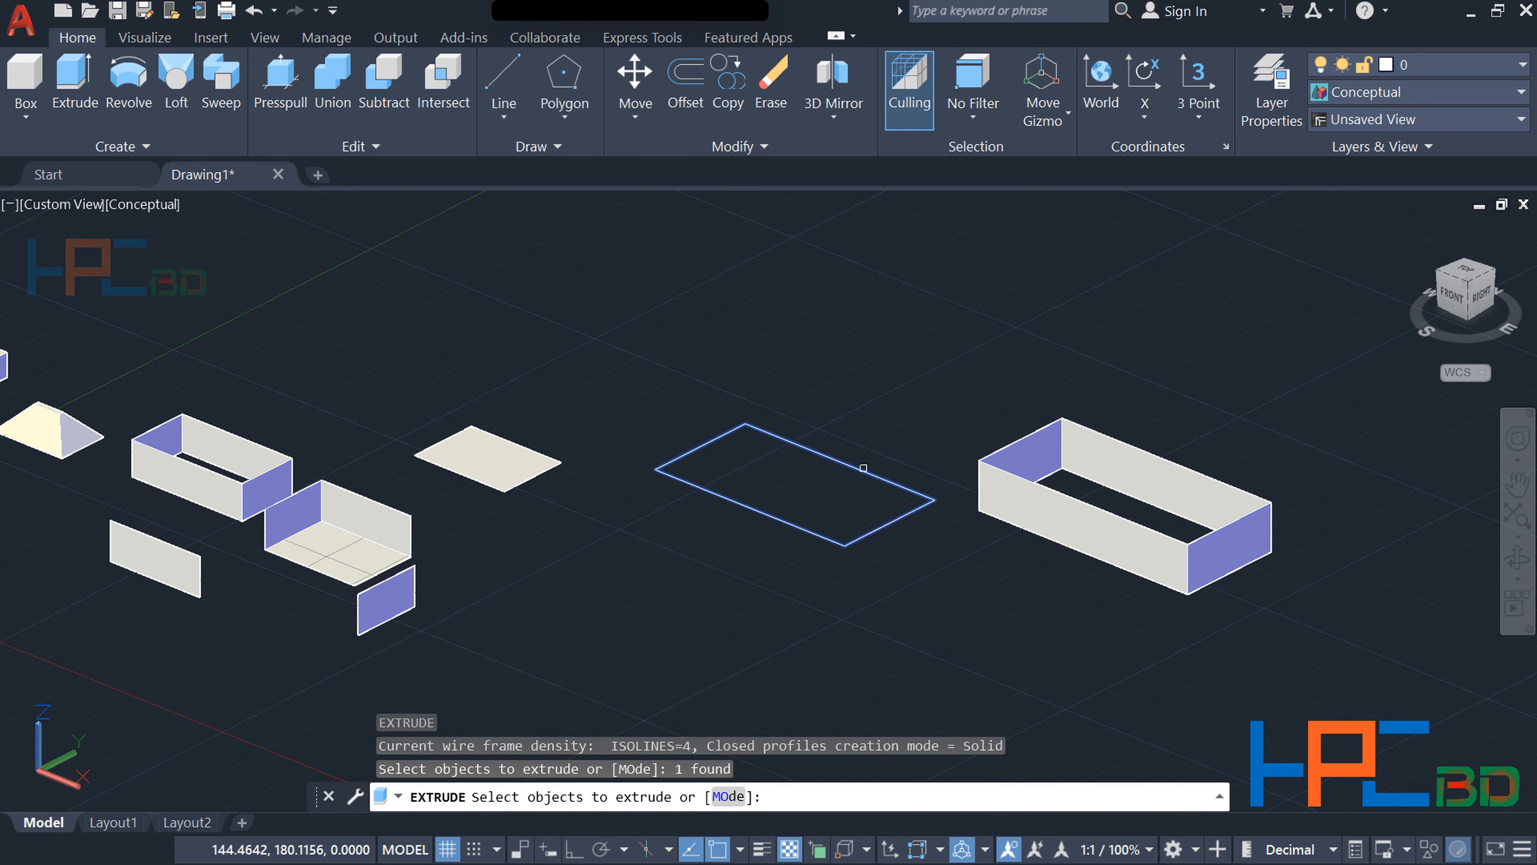
key("Return")
left_click(882, 411)
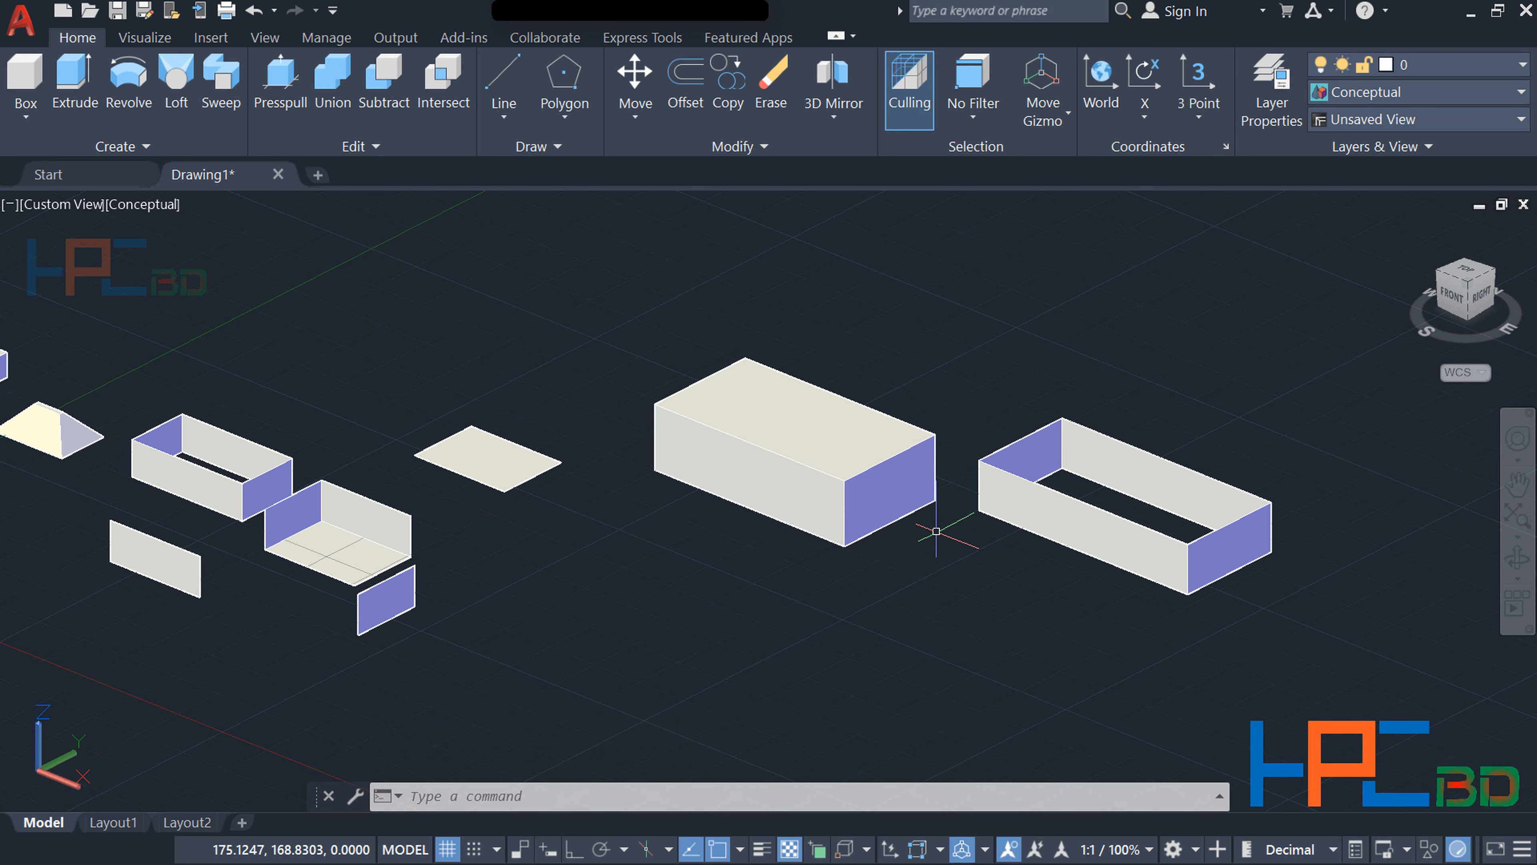
Draw a rectangle about 52 by 22 units in the empty space in front of the solid box and the open walls
middle_click_drag(971, 566, 892, 532)
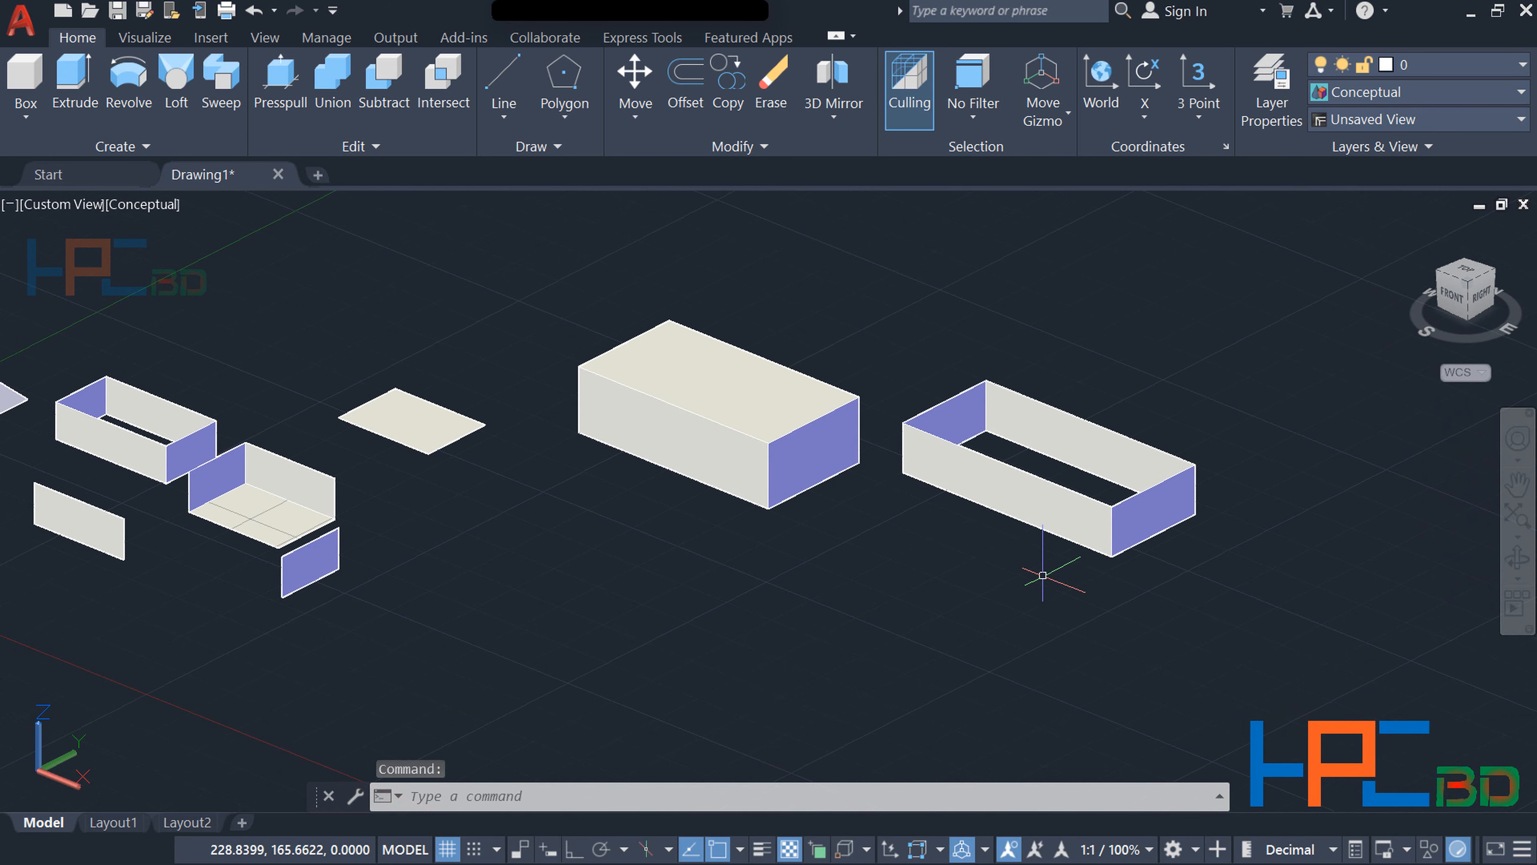
left_click(1065, 531, "ctrl")
type("r")
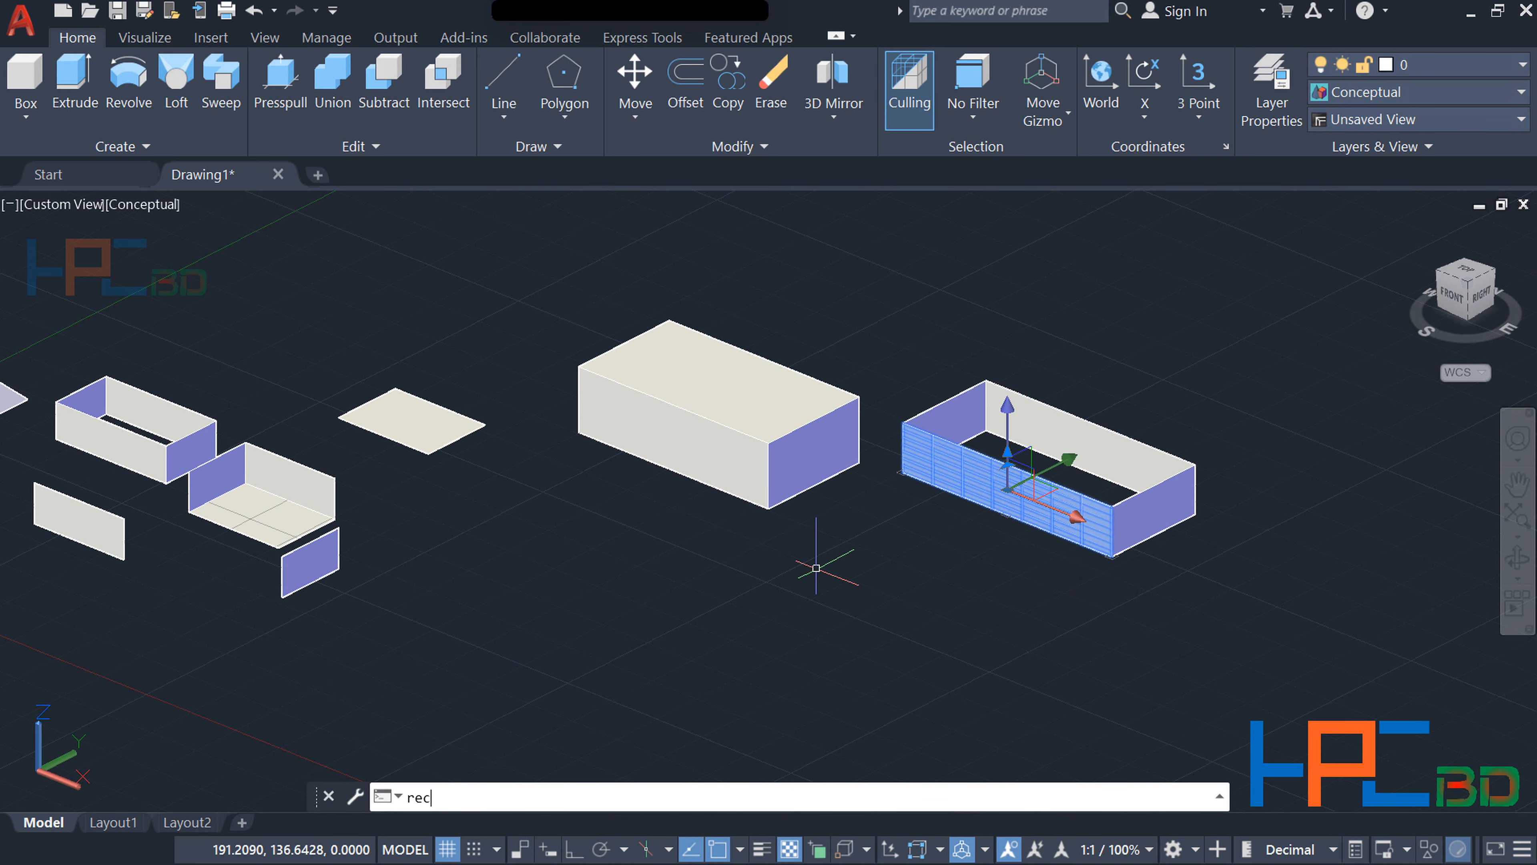
type("ec")
key("Return")
left_click(816, 568)
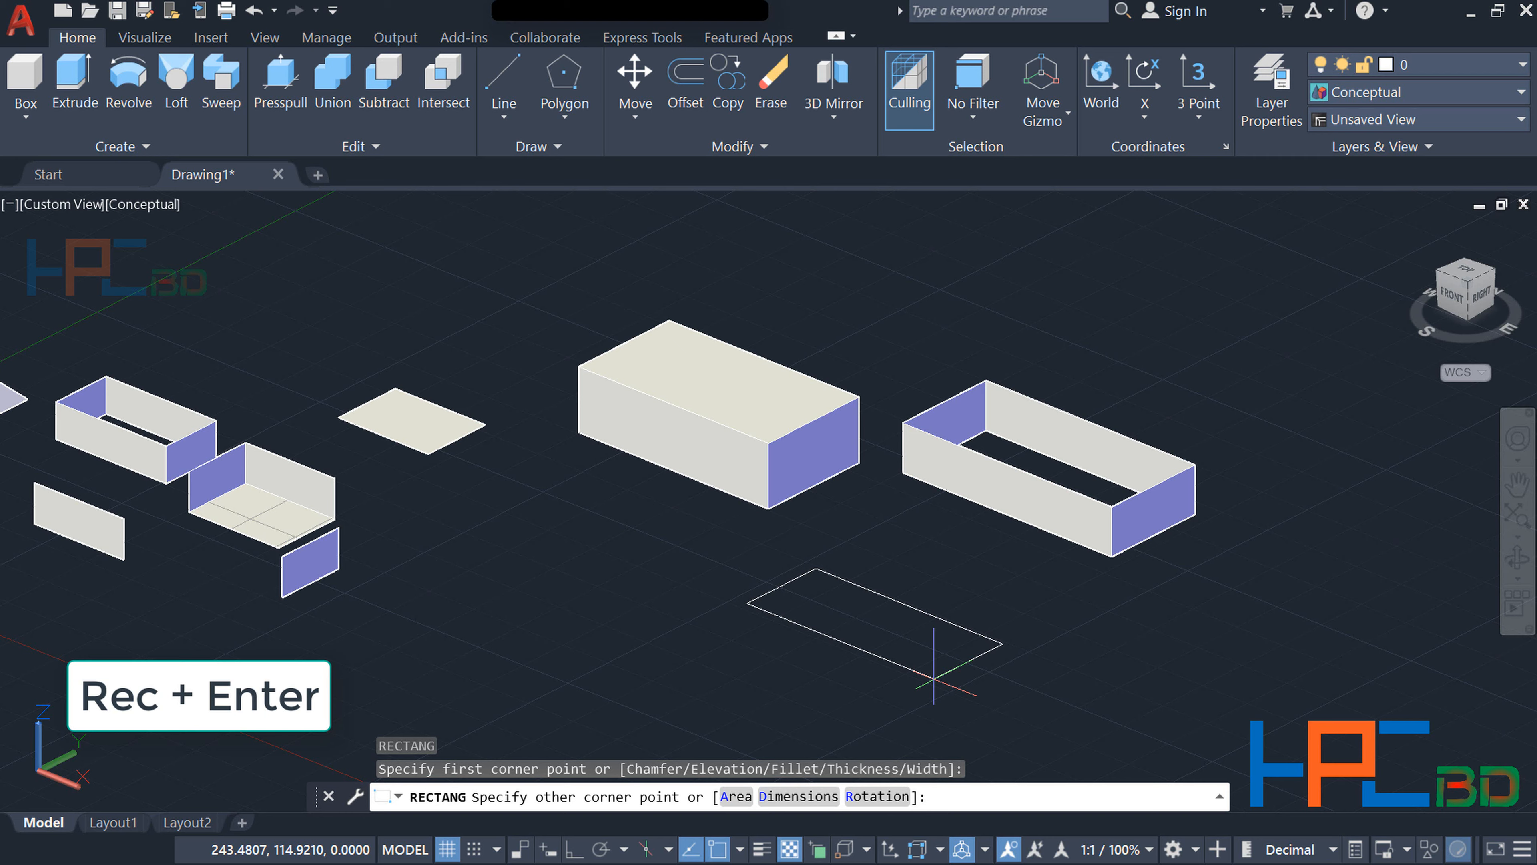
left_click(934, 677)
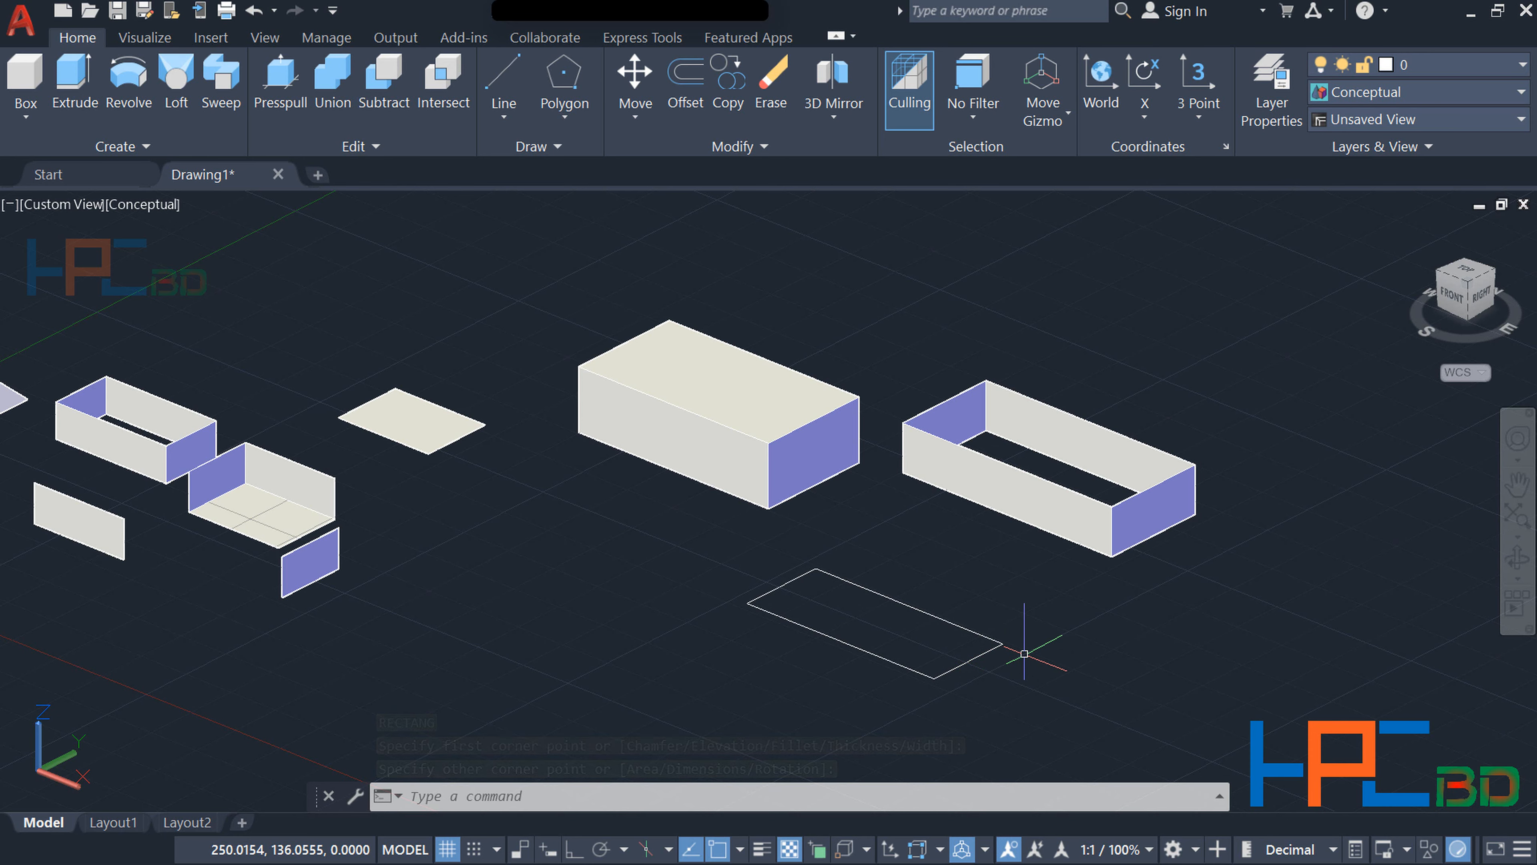
Explode the new rectangle in front of the solid box and open walls into separate lines
type("x")
key("Return")
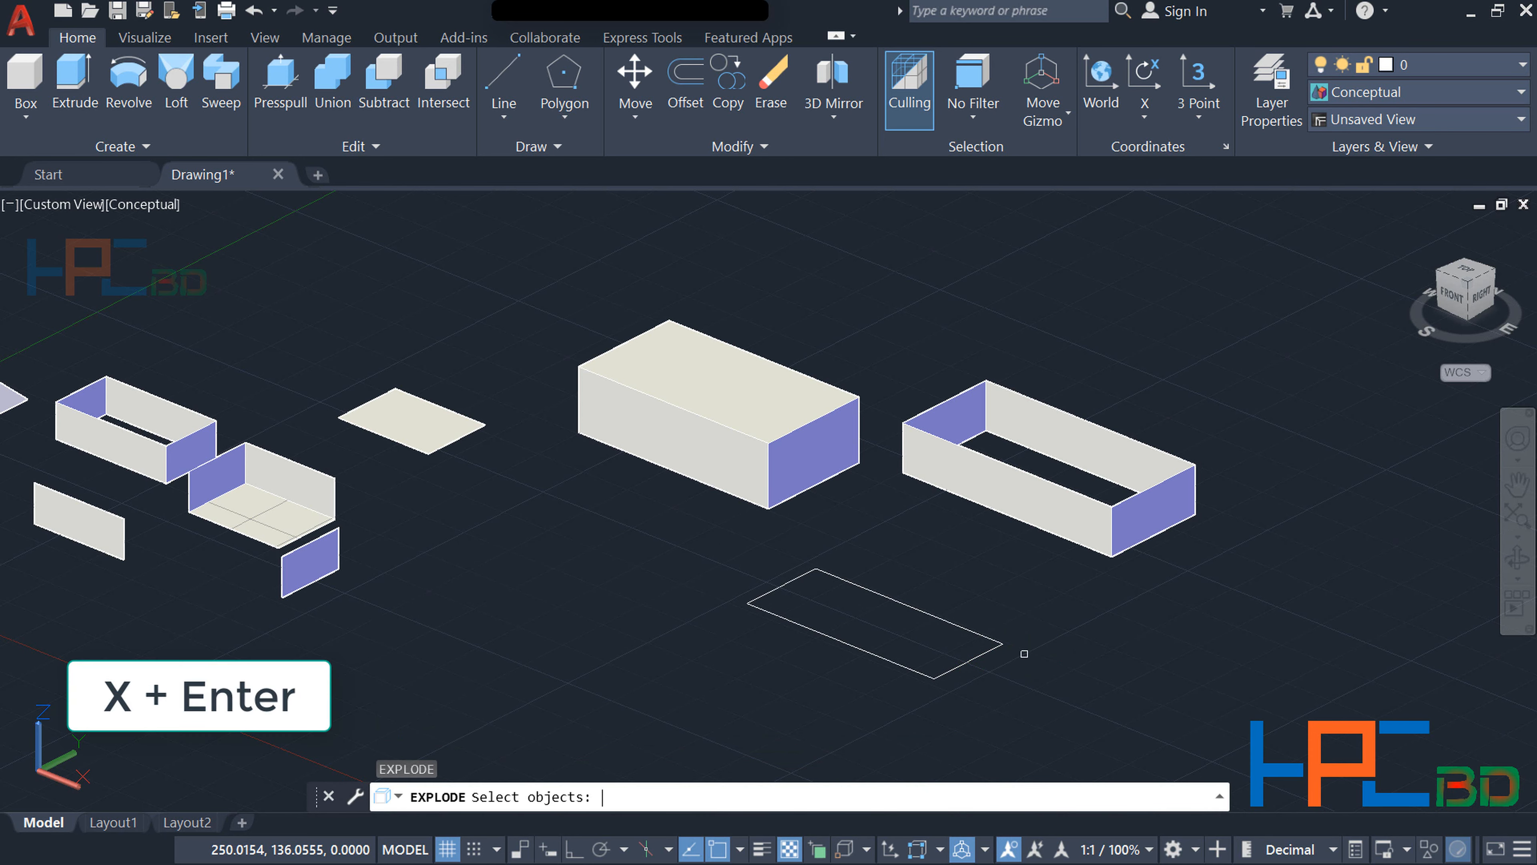
left_click(971, 659)
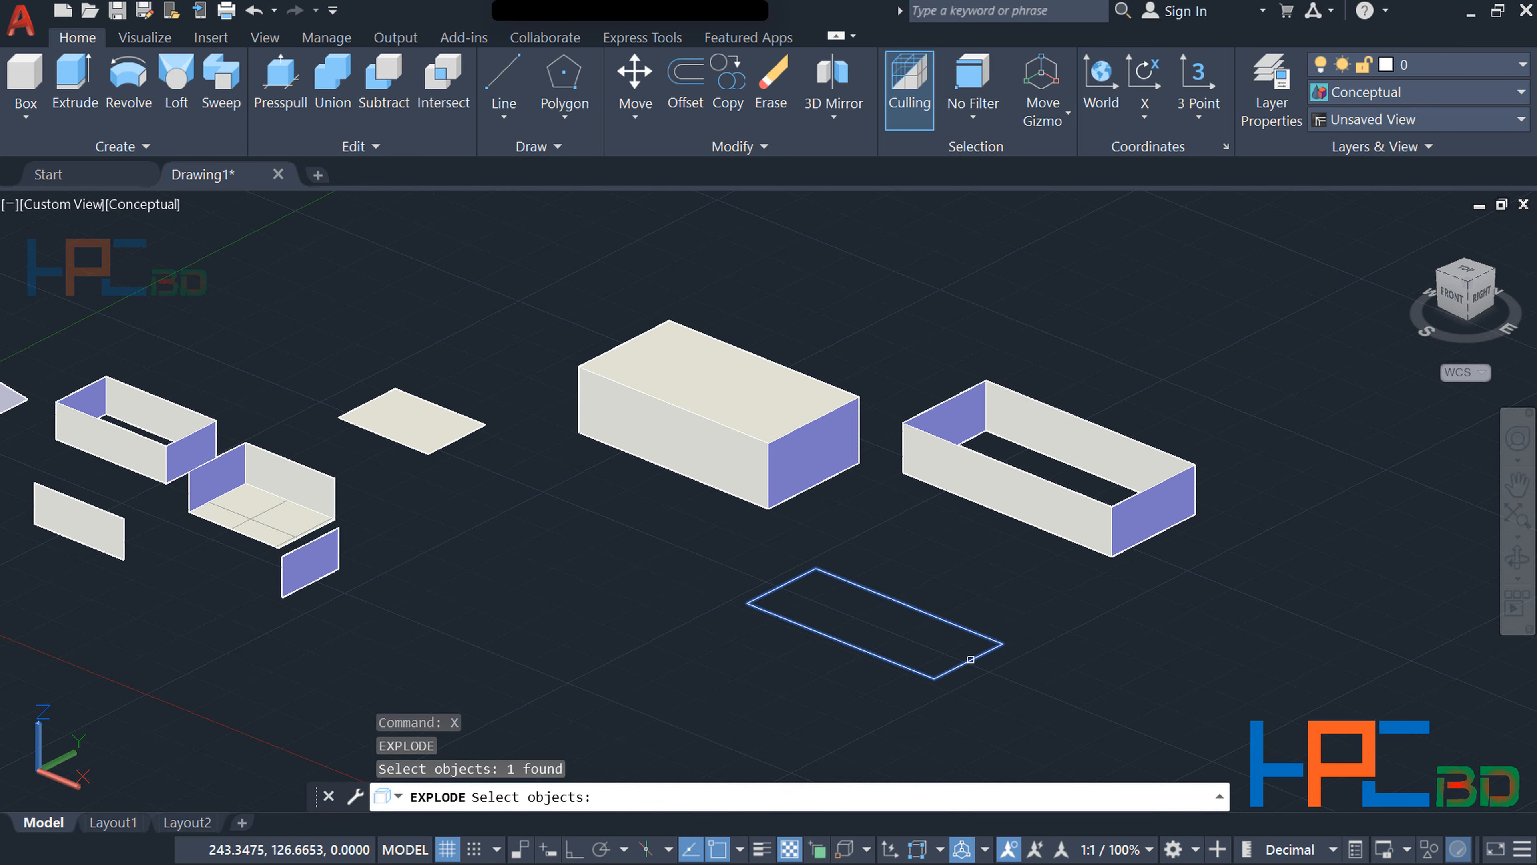
key("Return")
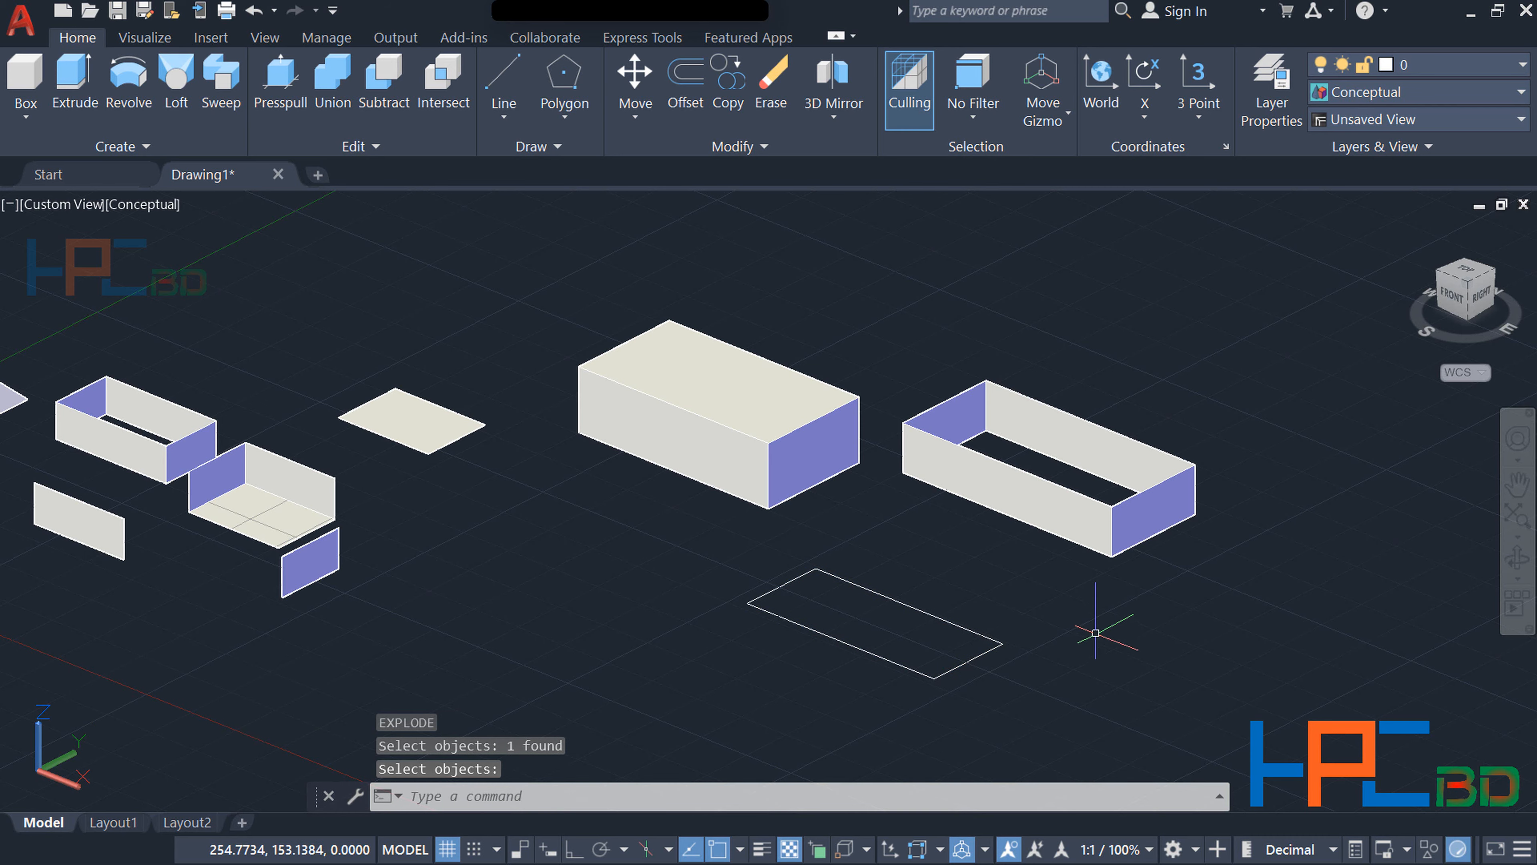
Select three edges of the exploded rectangle one by one to check that they are separate, and clear the selection
left_click(978, 653)
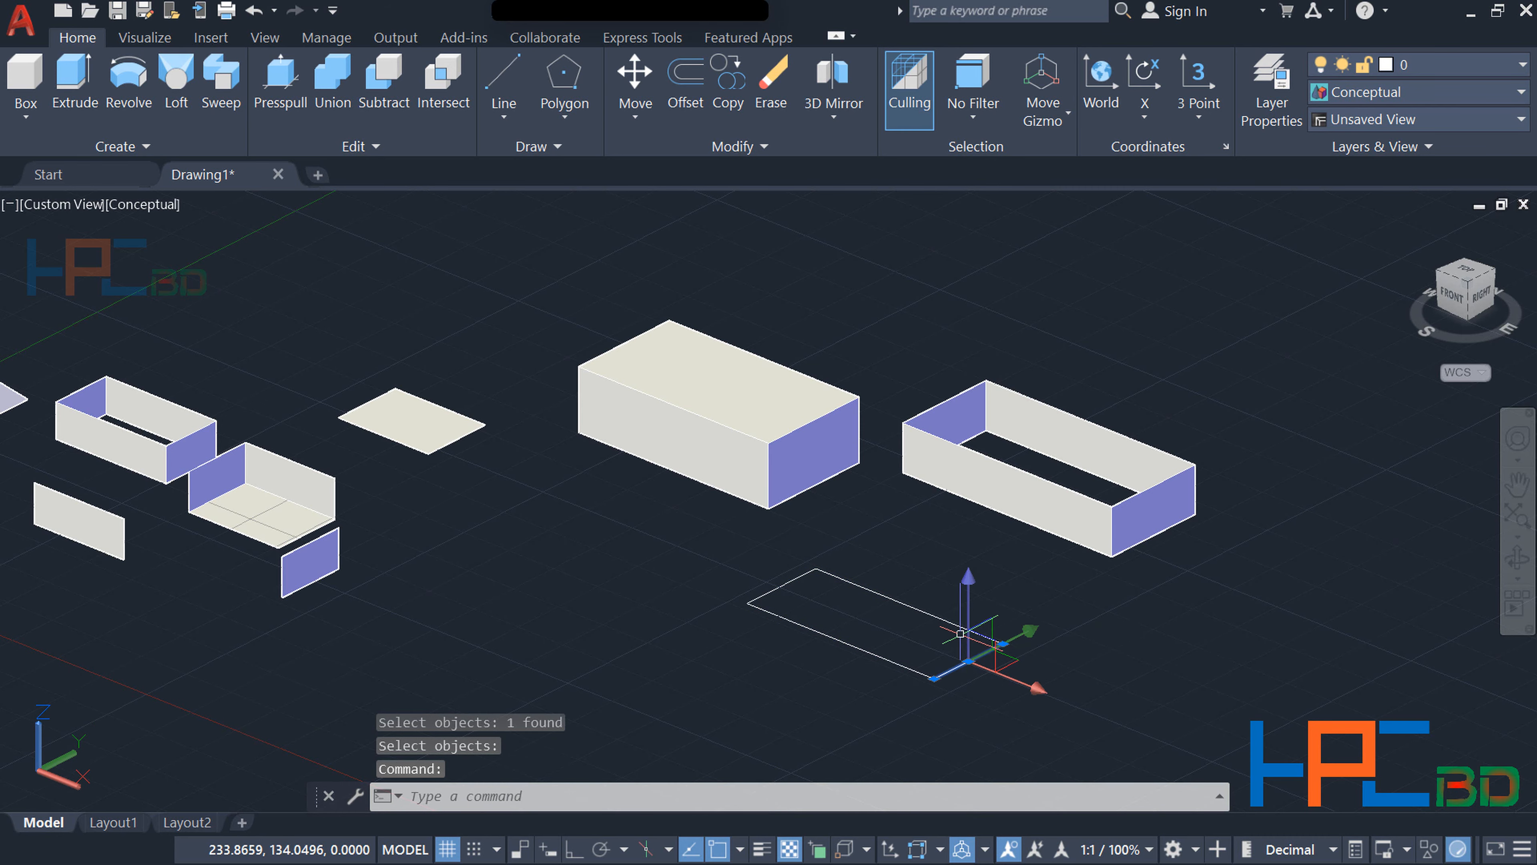
left_click(895, 600)
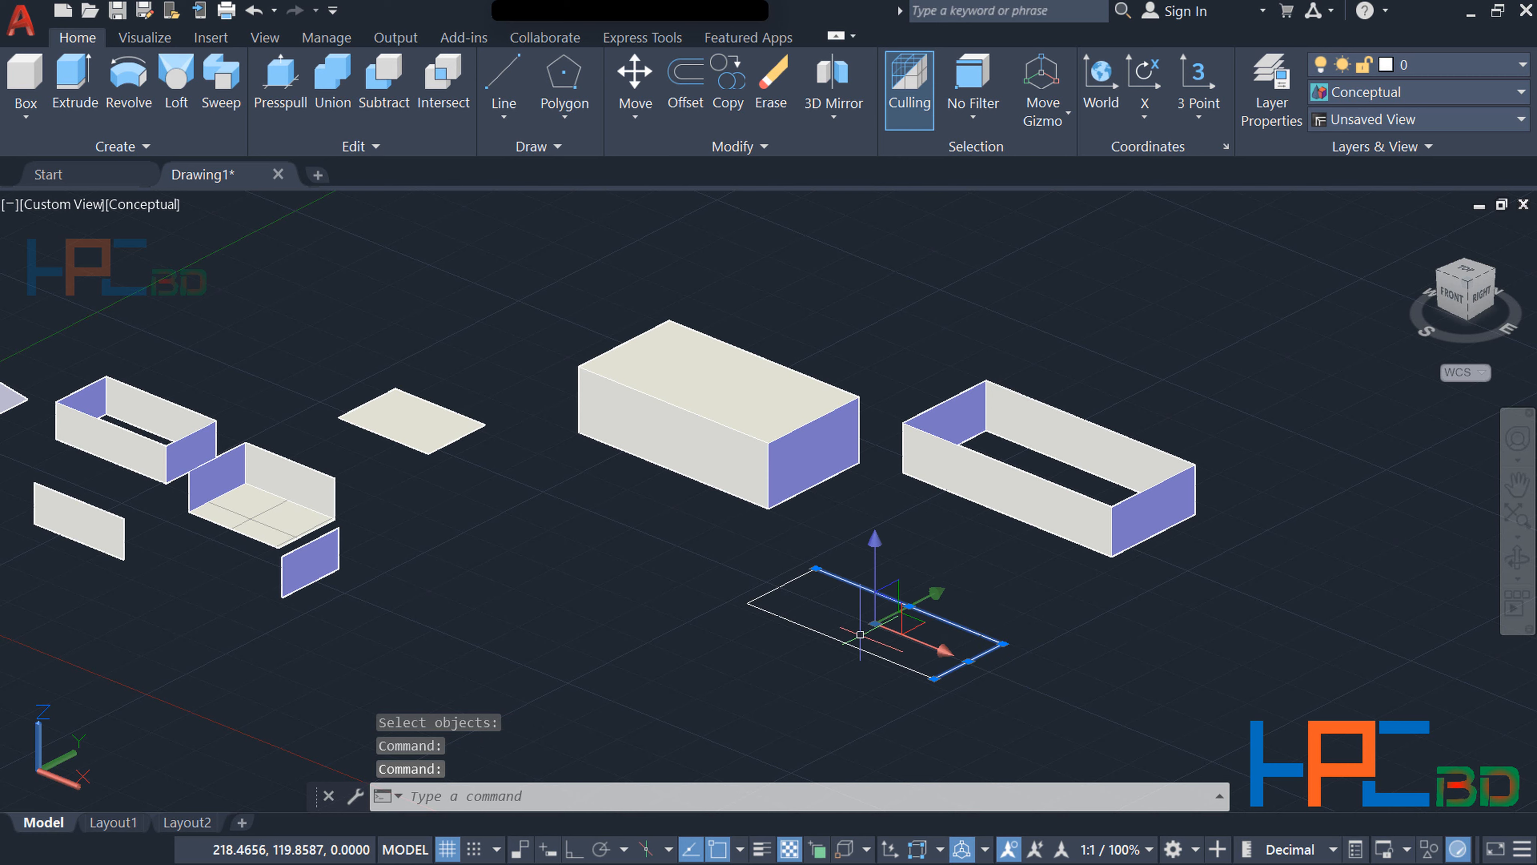
left_click(852, 645)
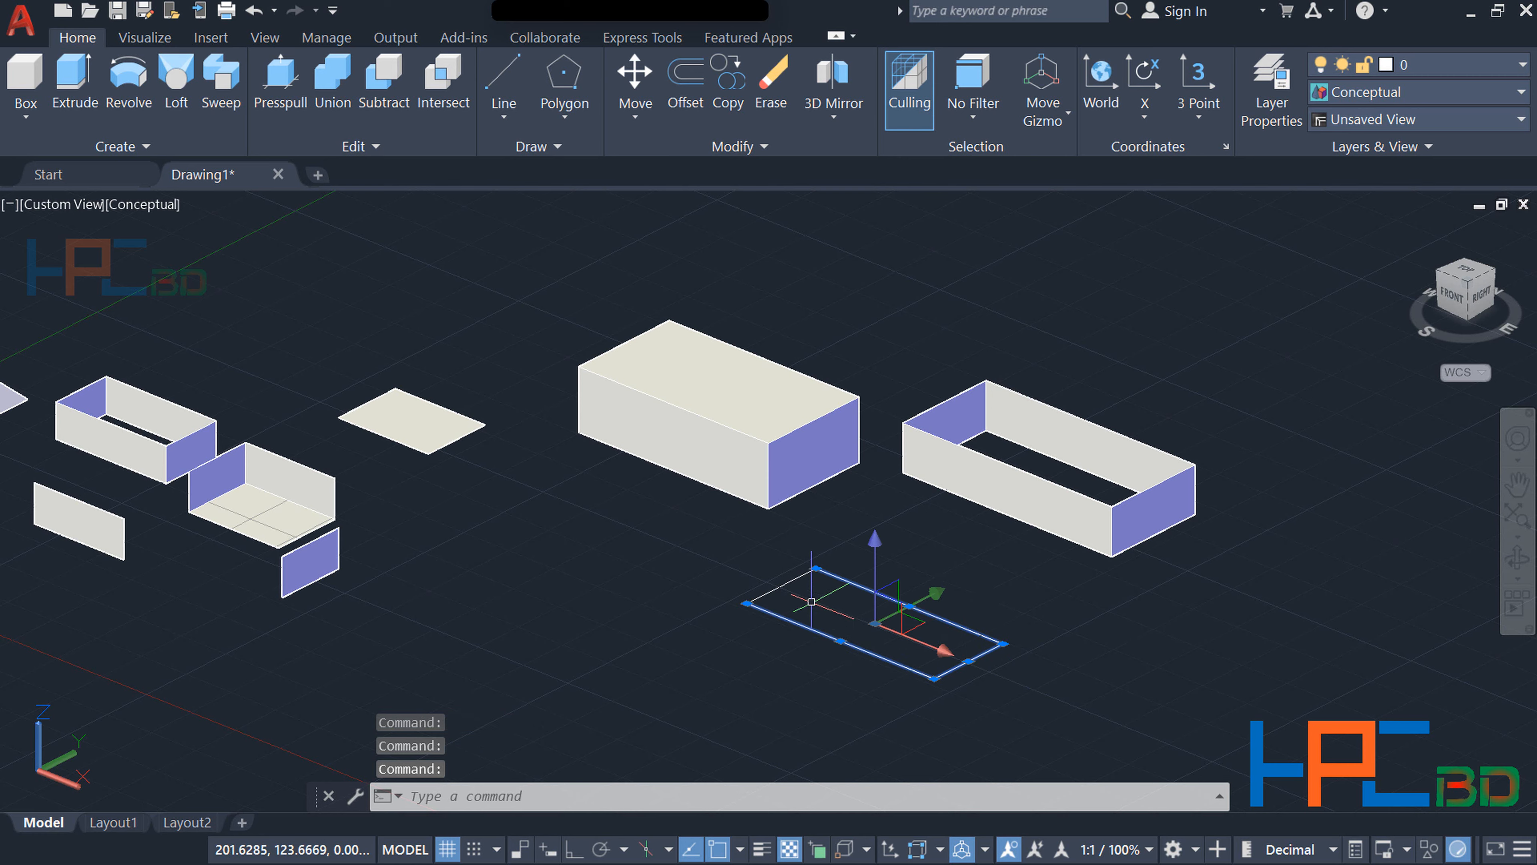
key("Escape")
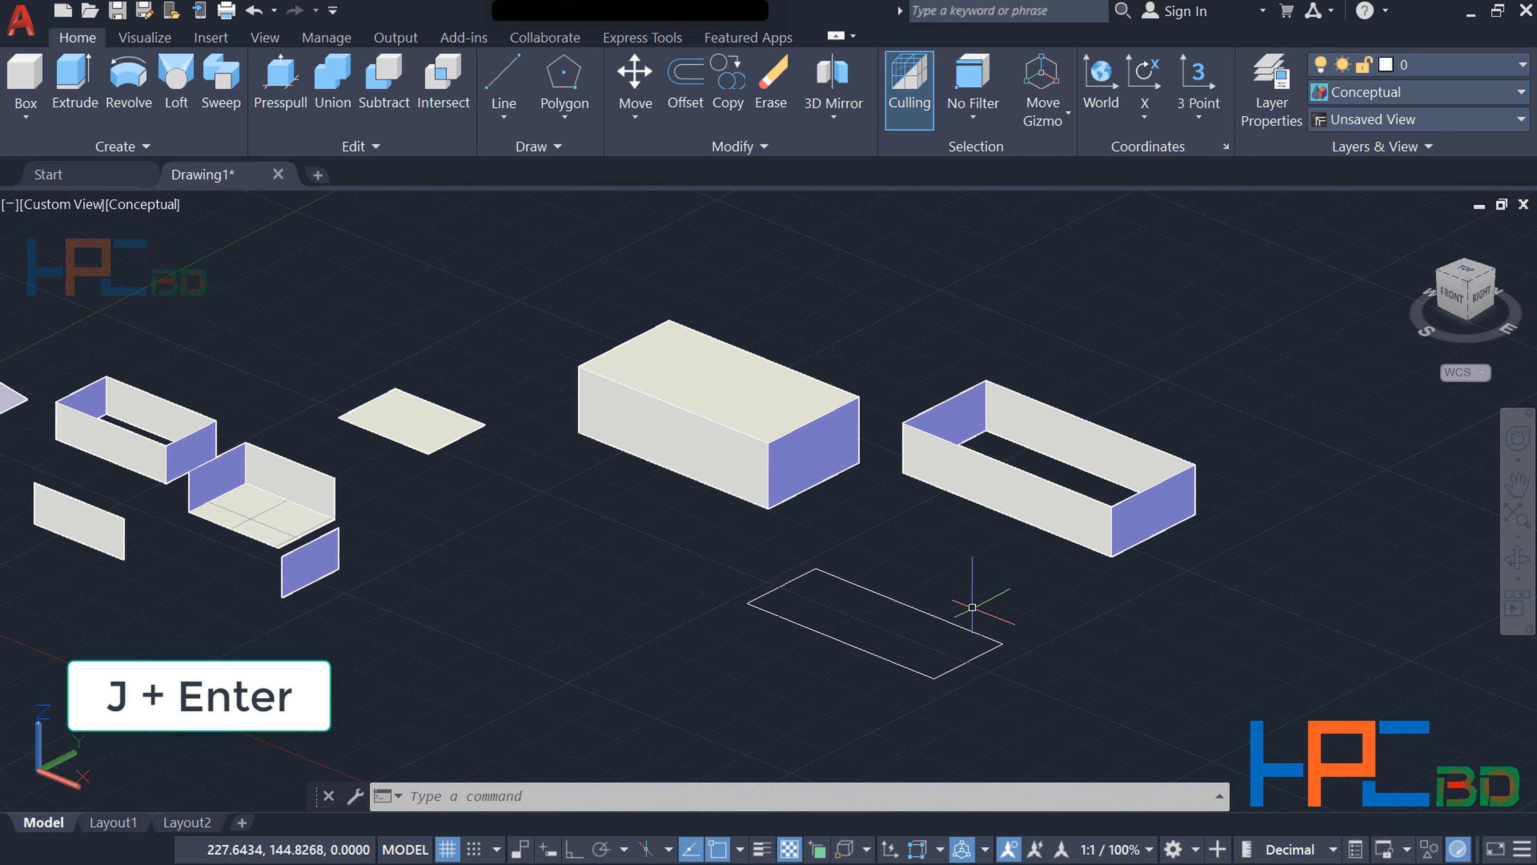
Join the exploded rectangle's four lines into one closed polyline, and check it by selecting it as a whole
type("j")
key("Return")
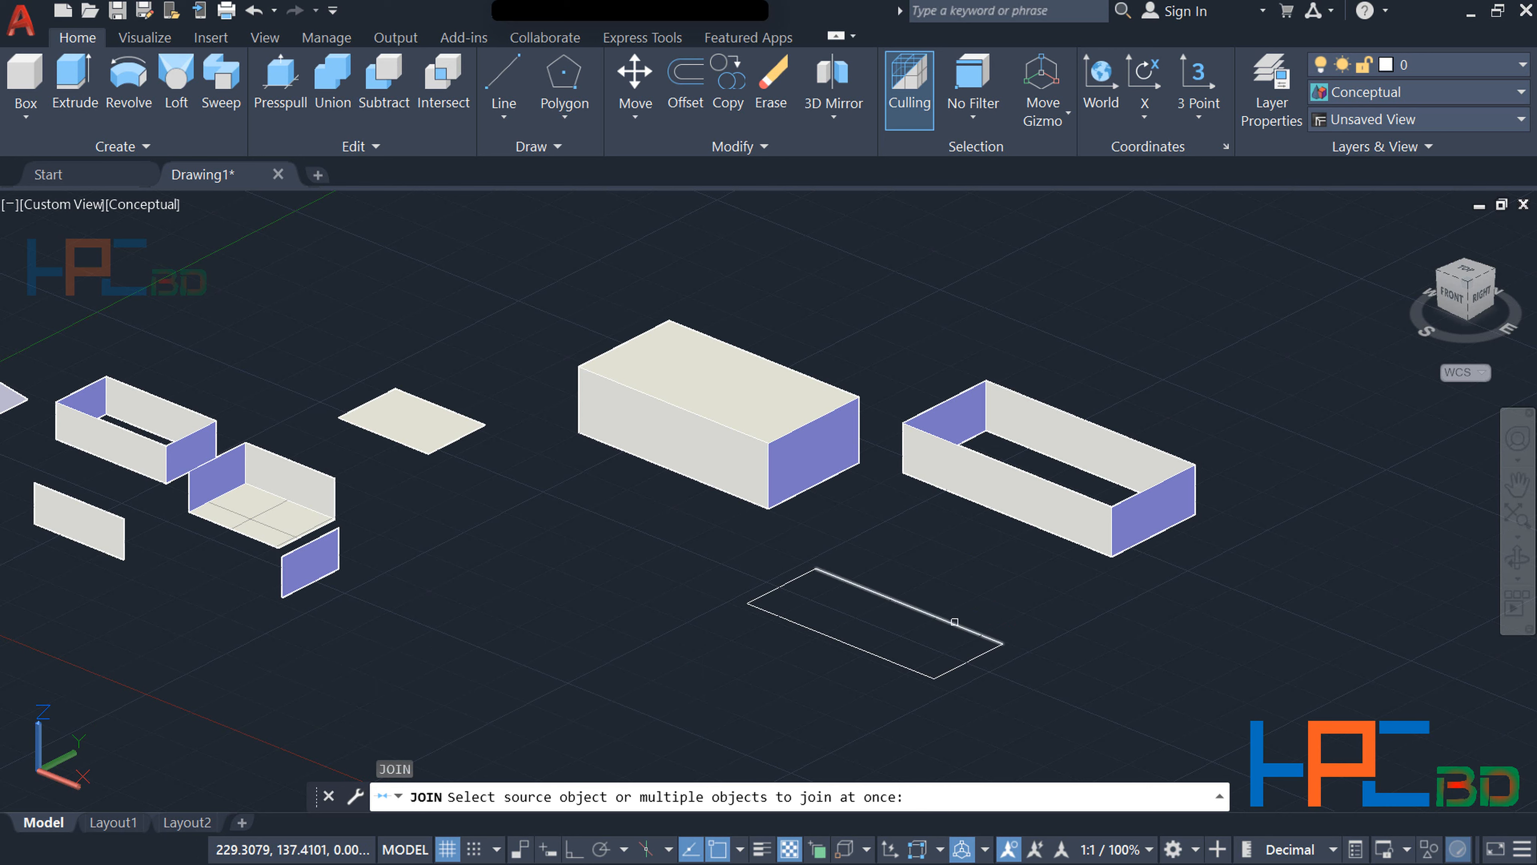
left_click(961, 634)
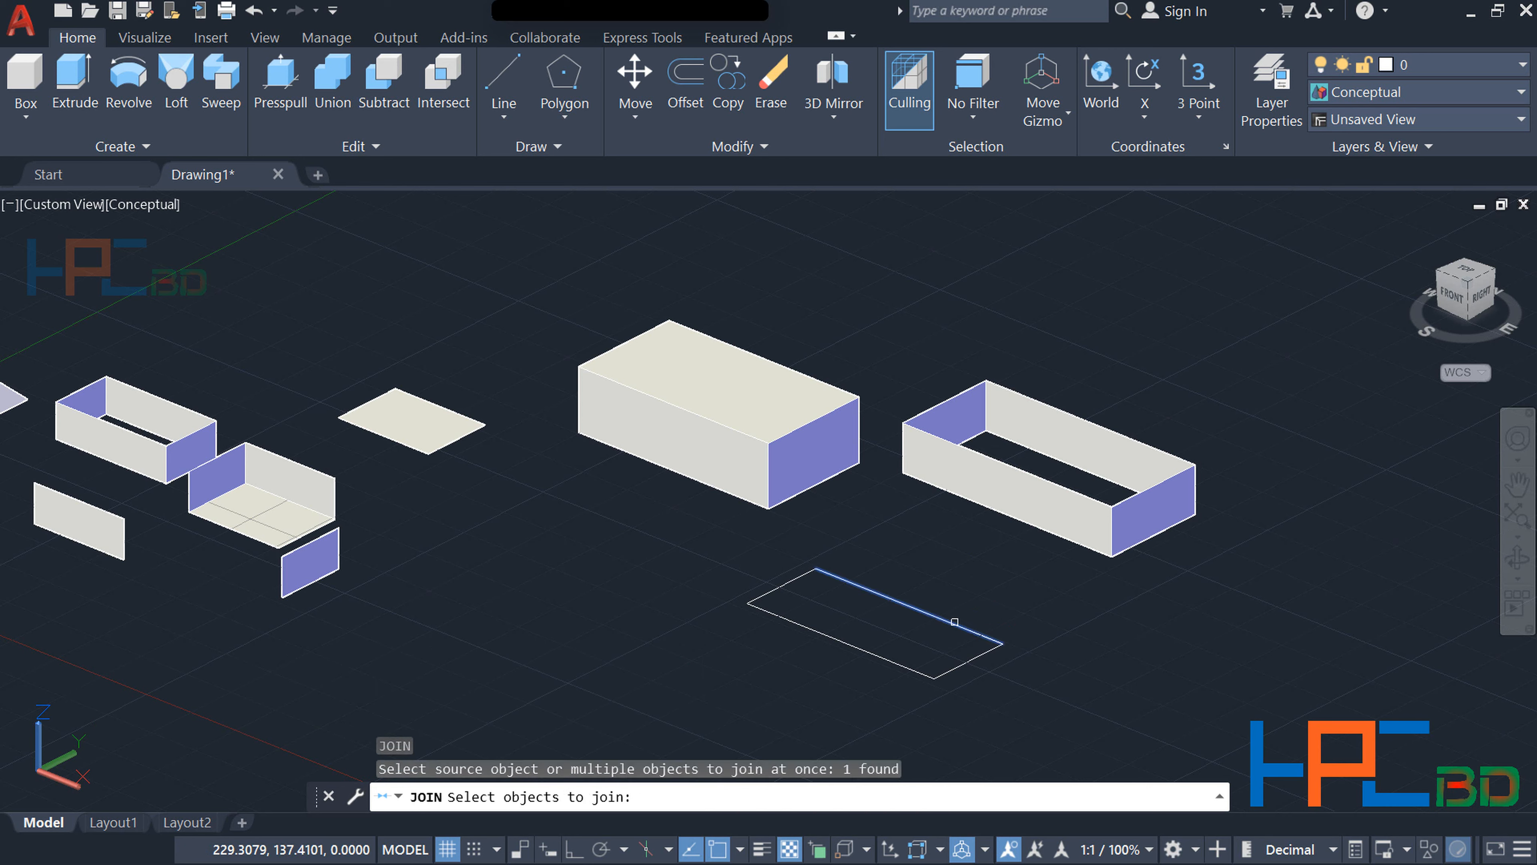
left_click(967, 662)
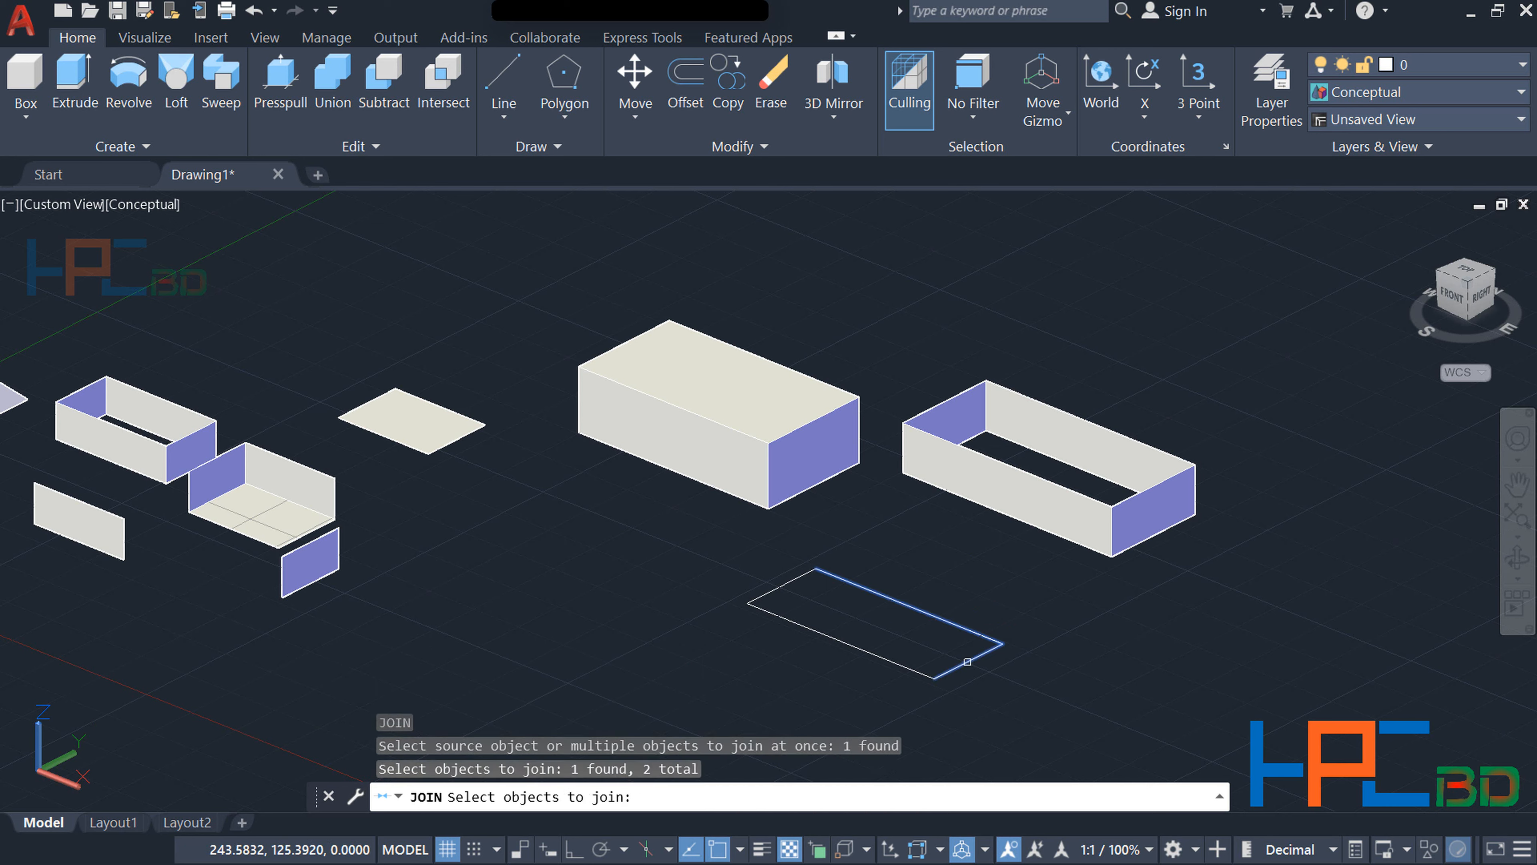
left_click(909, 668)
left_click(786, 583)
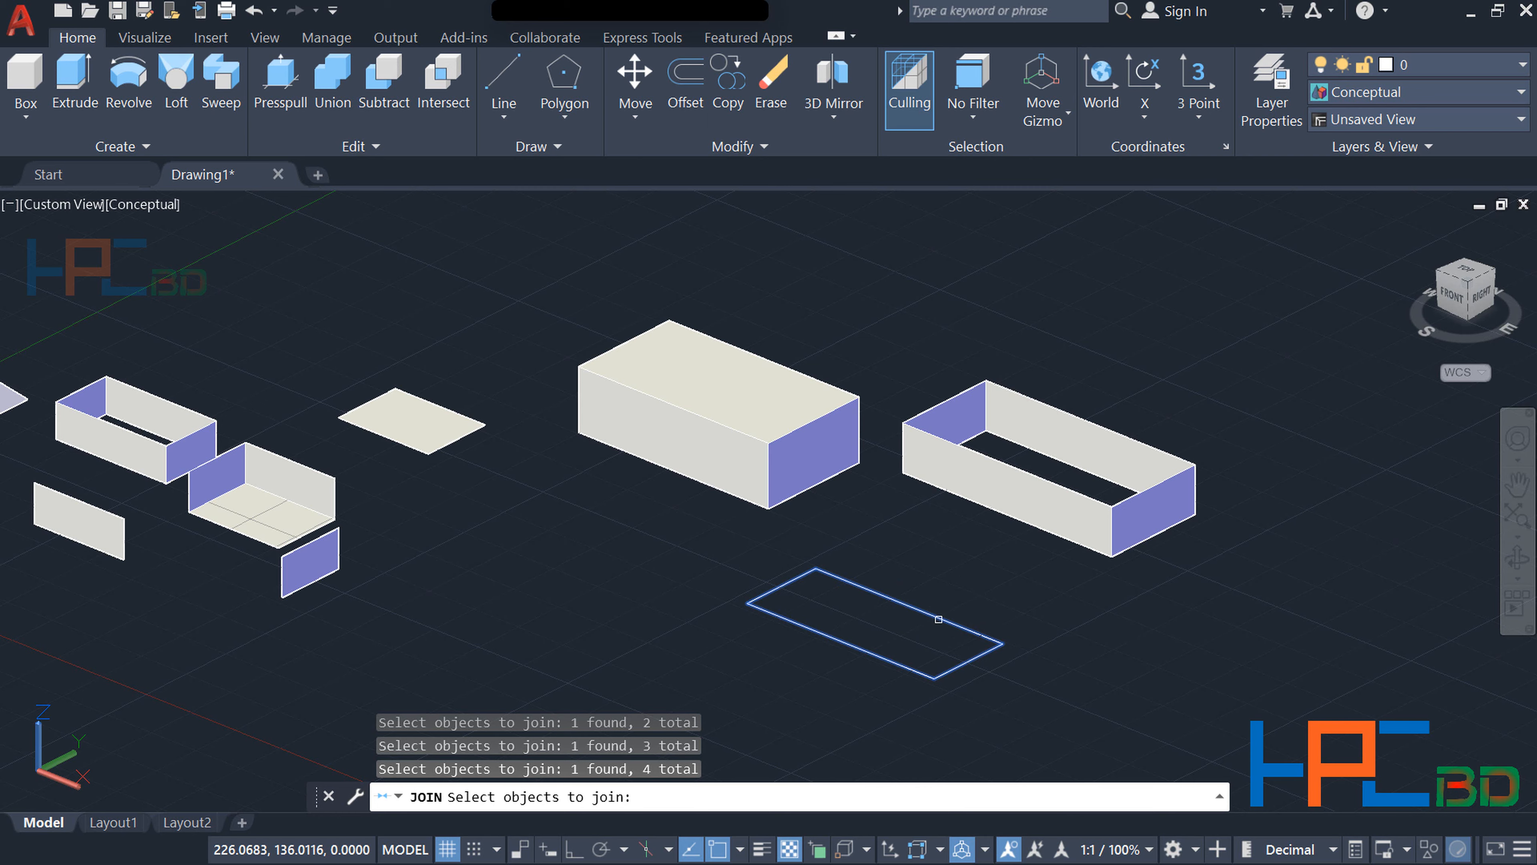
key("Return")
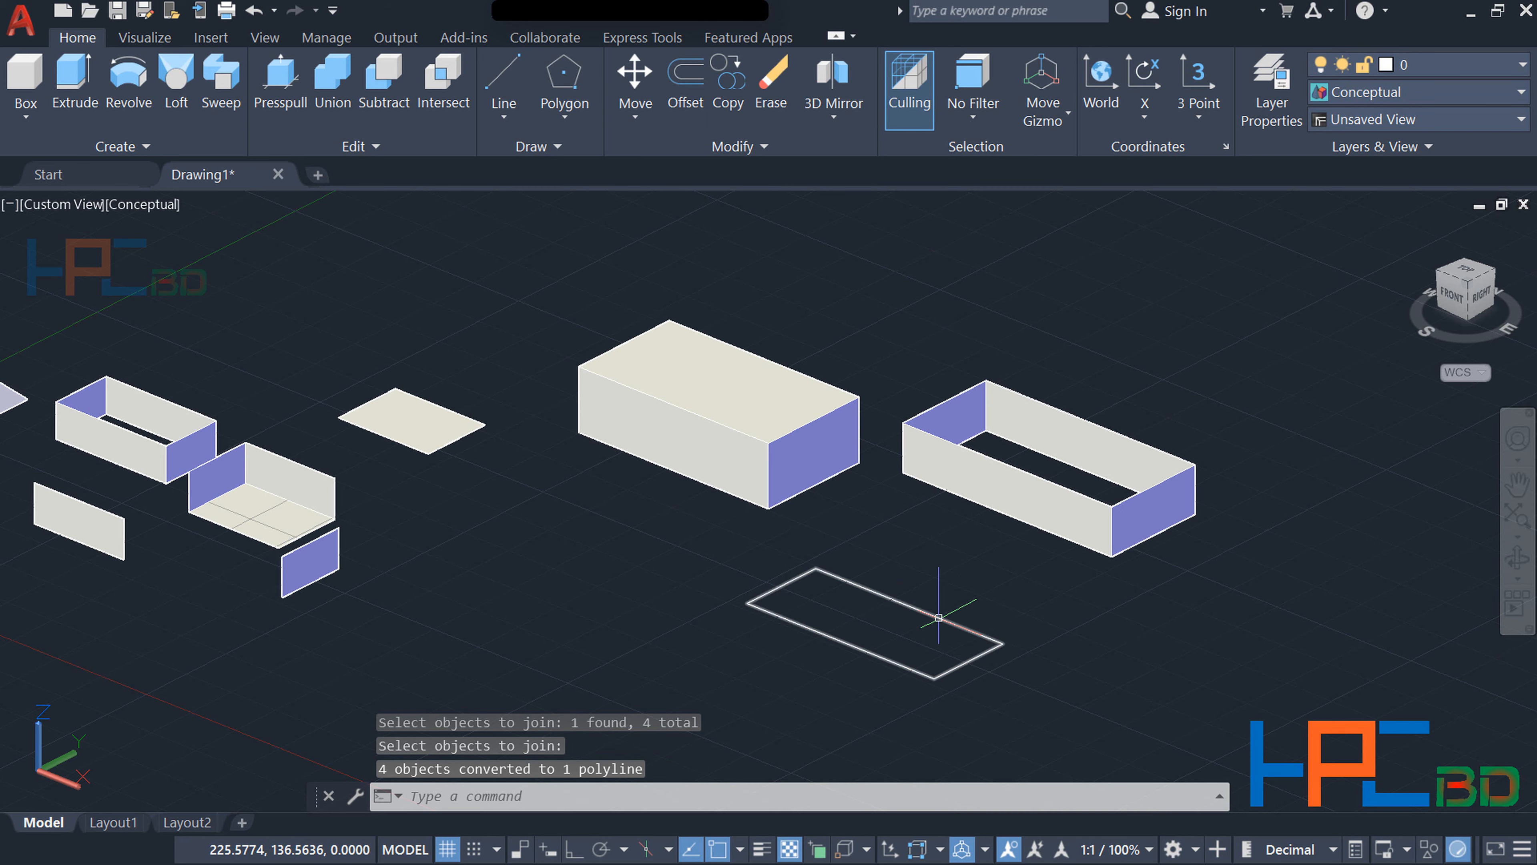
left_click(858, 584)
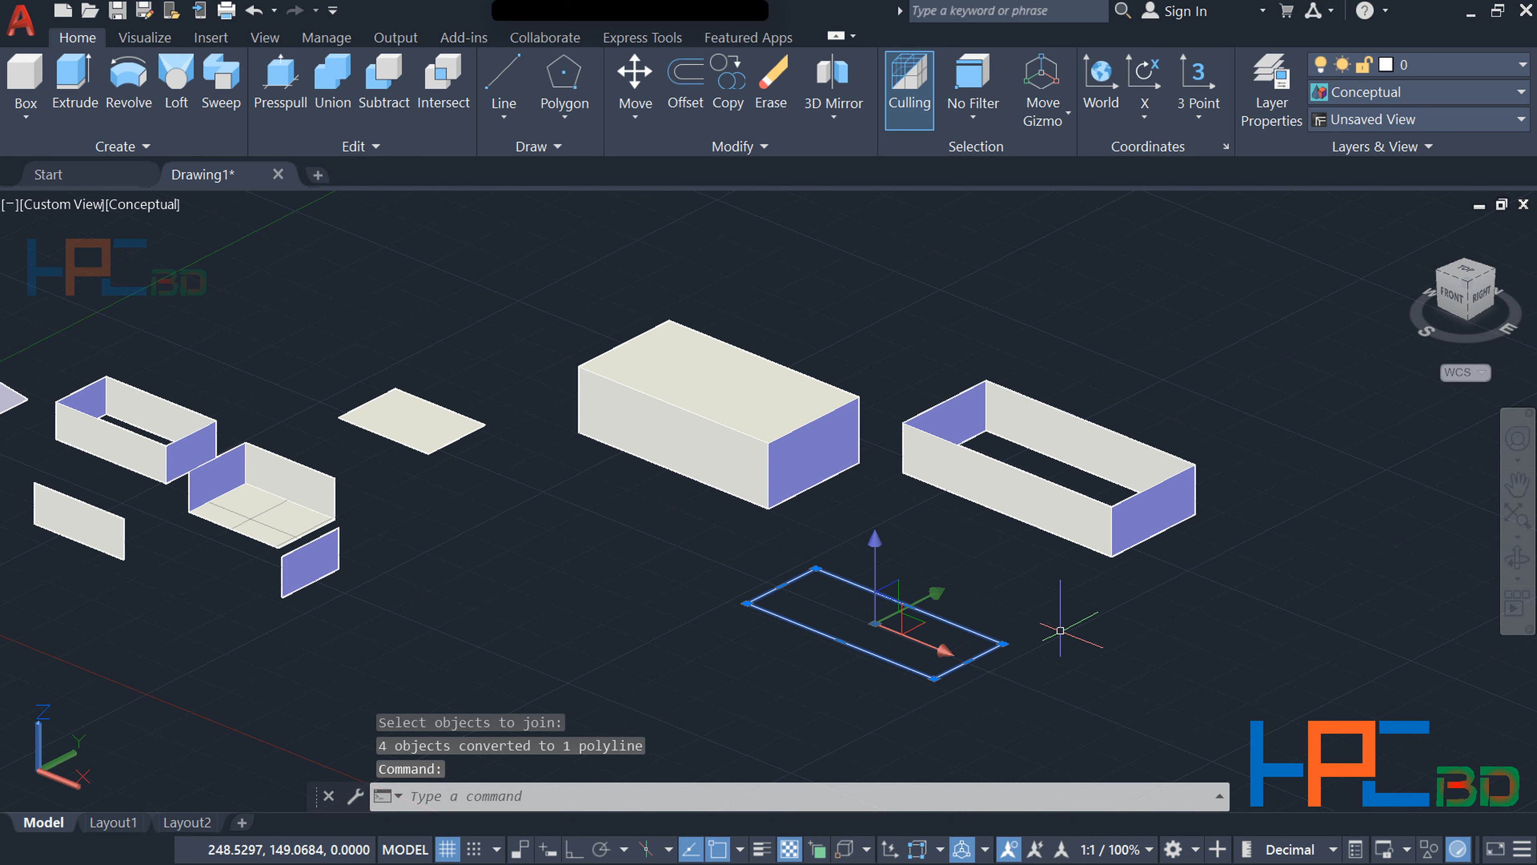
key("Escape")
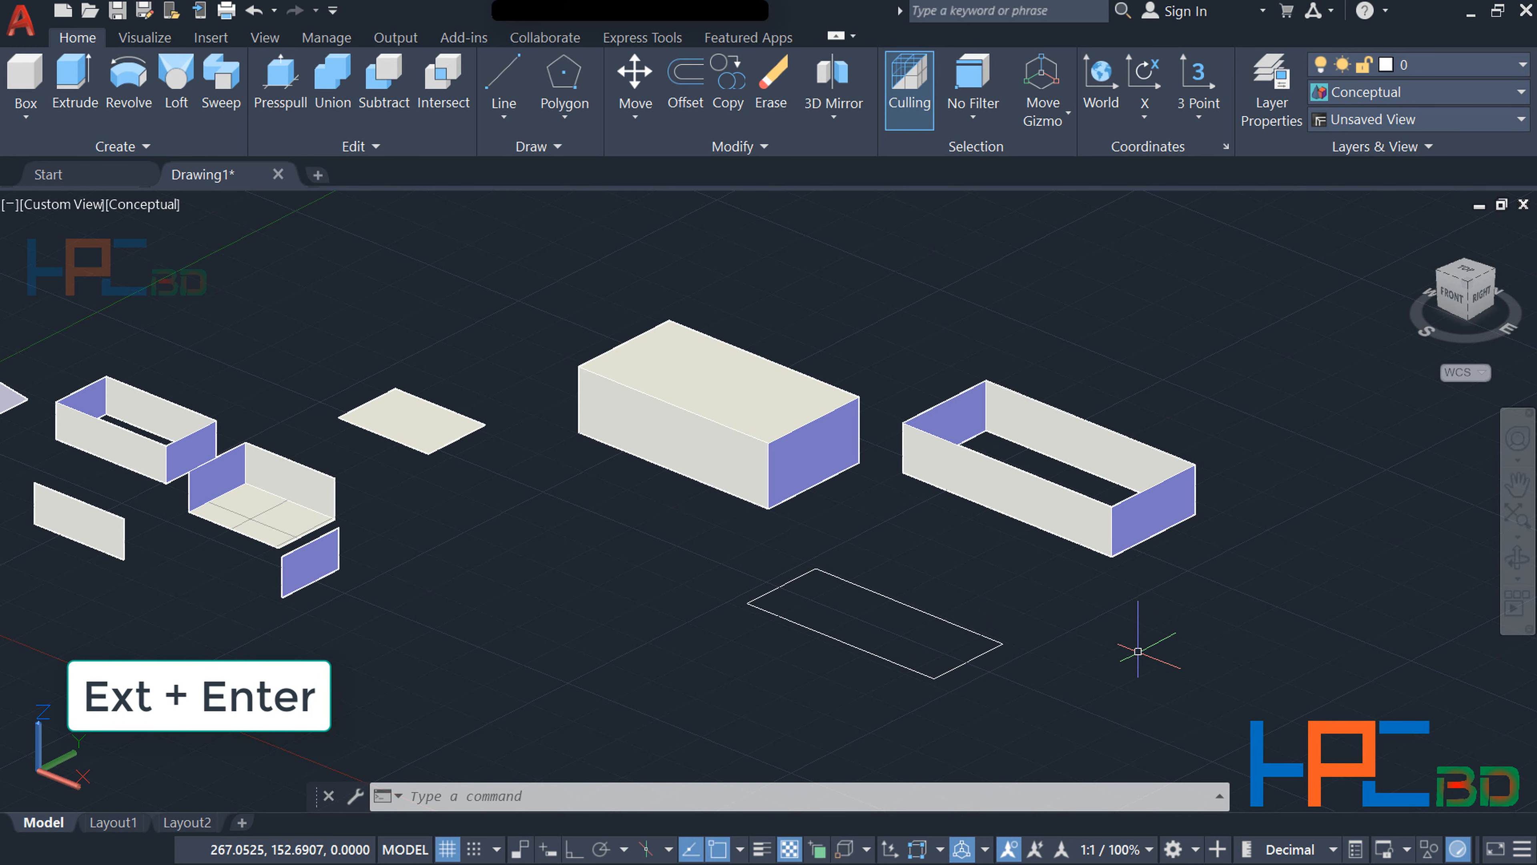
Extrude the joined rectangle upward into a solid box about as tall as the solid box behind it
type("ex")
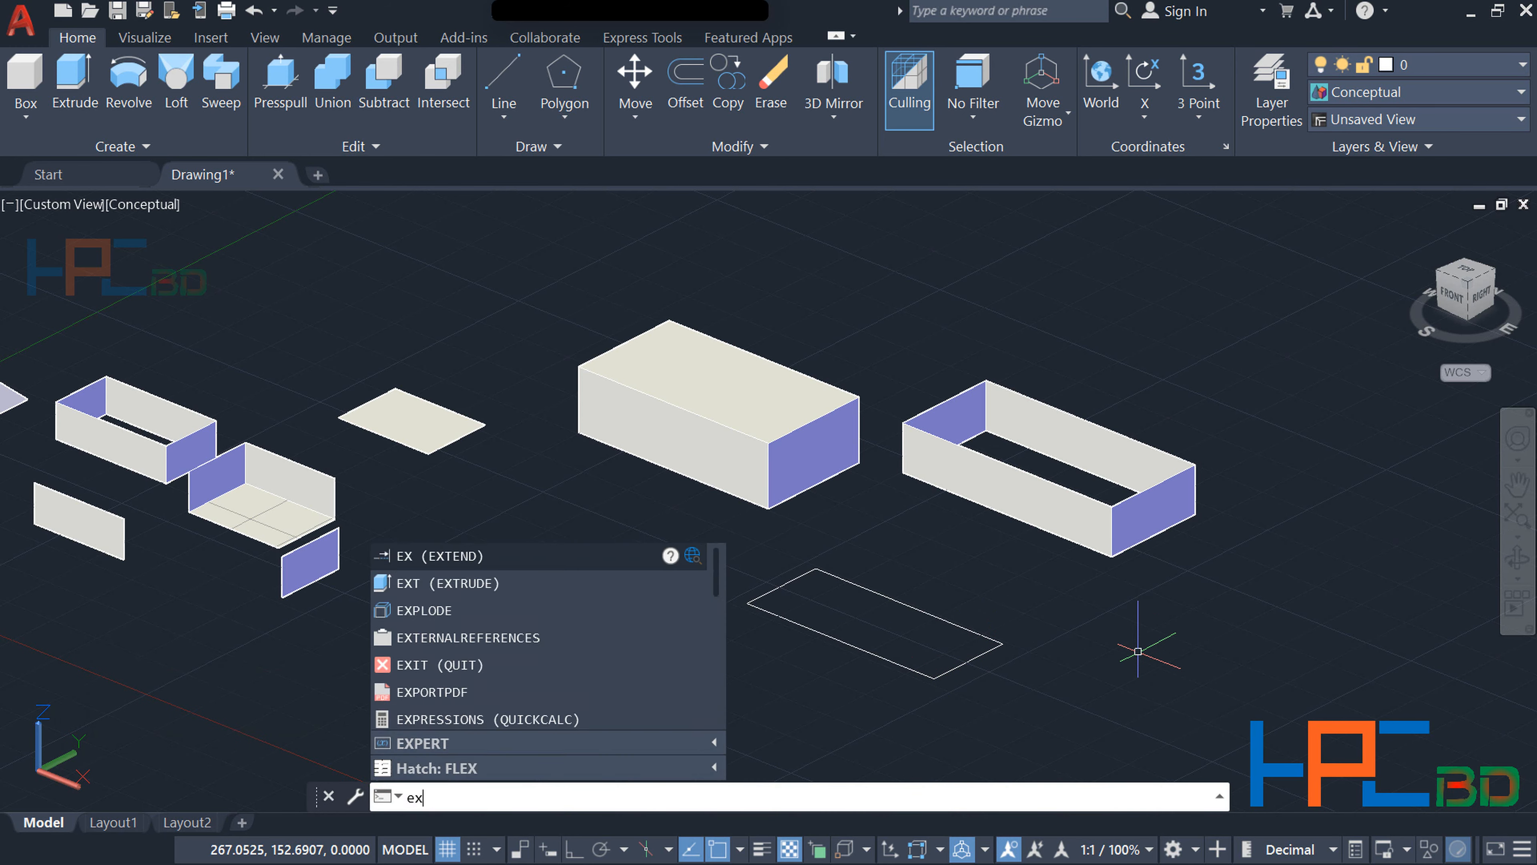
type("t")
key("Return")
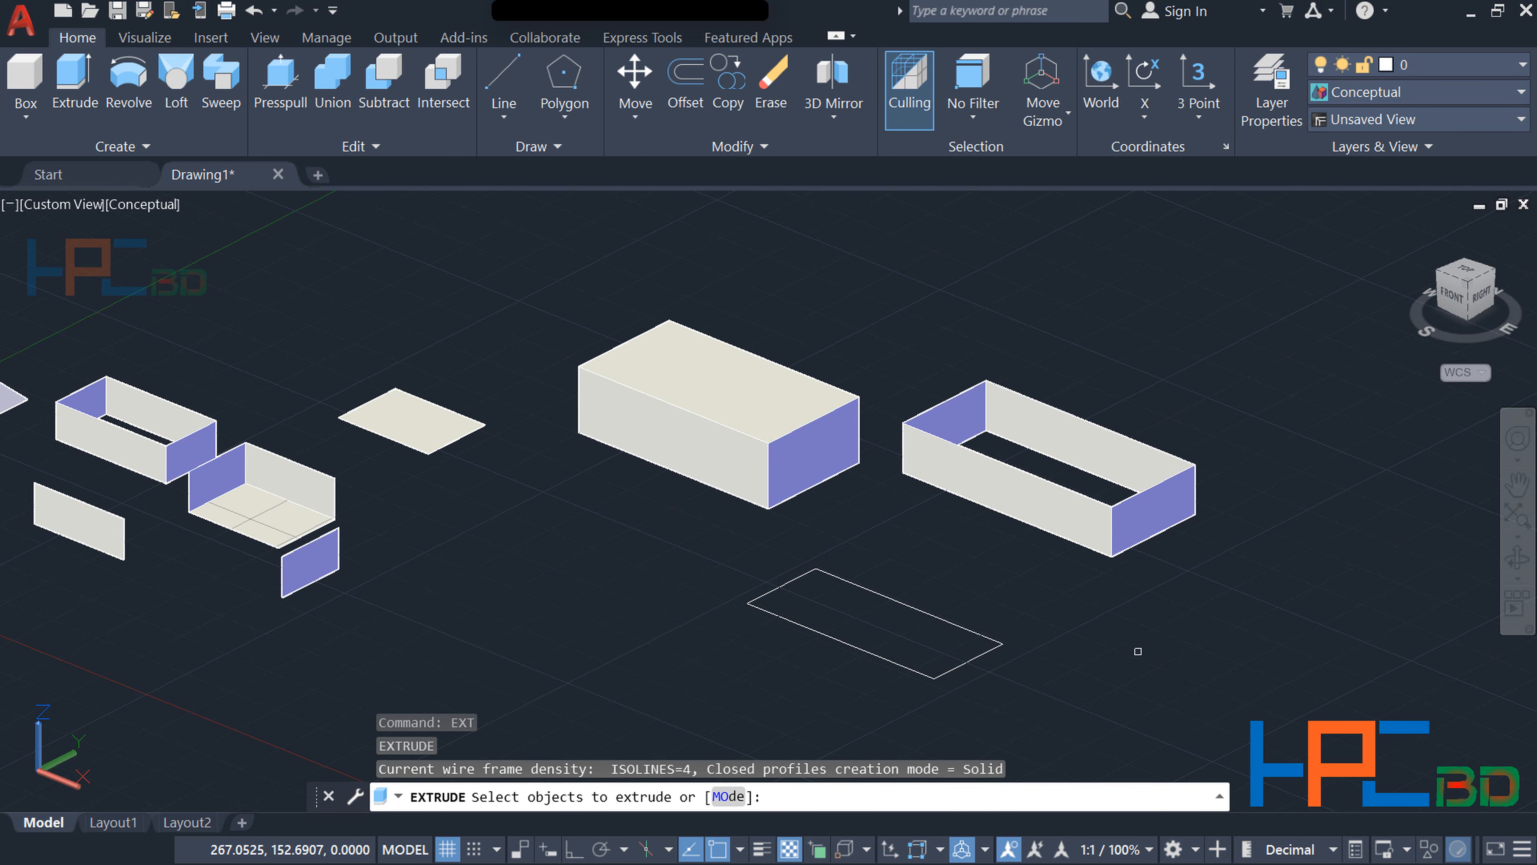
left_click(982, 653)
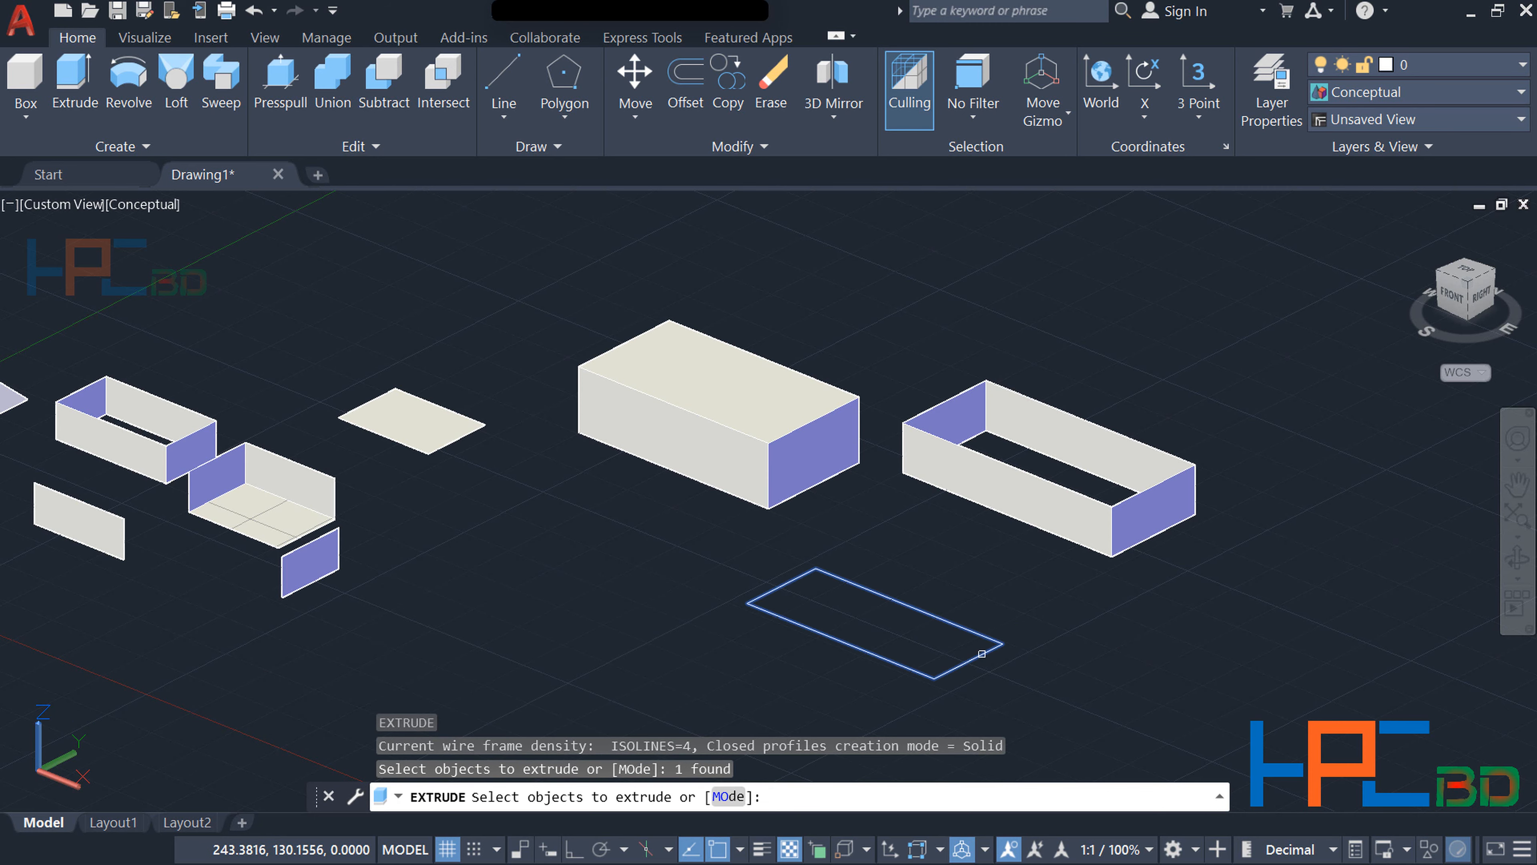
key("Return")
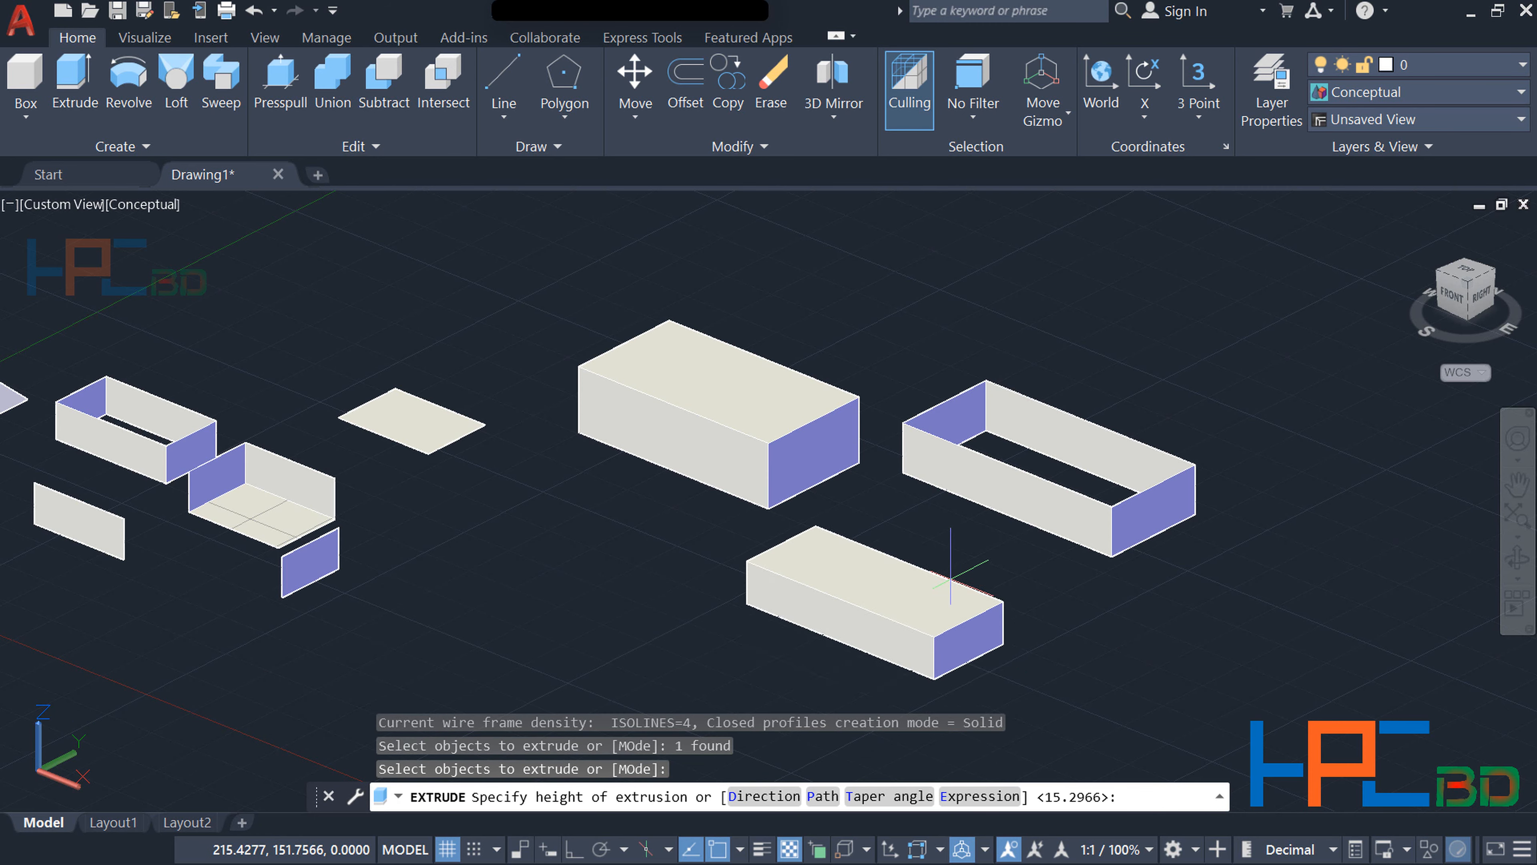
left_click(957, 546)
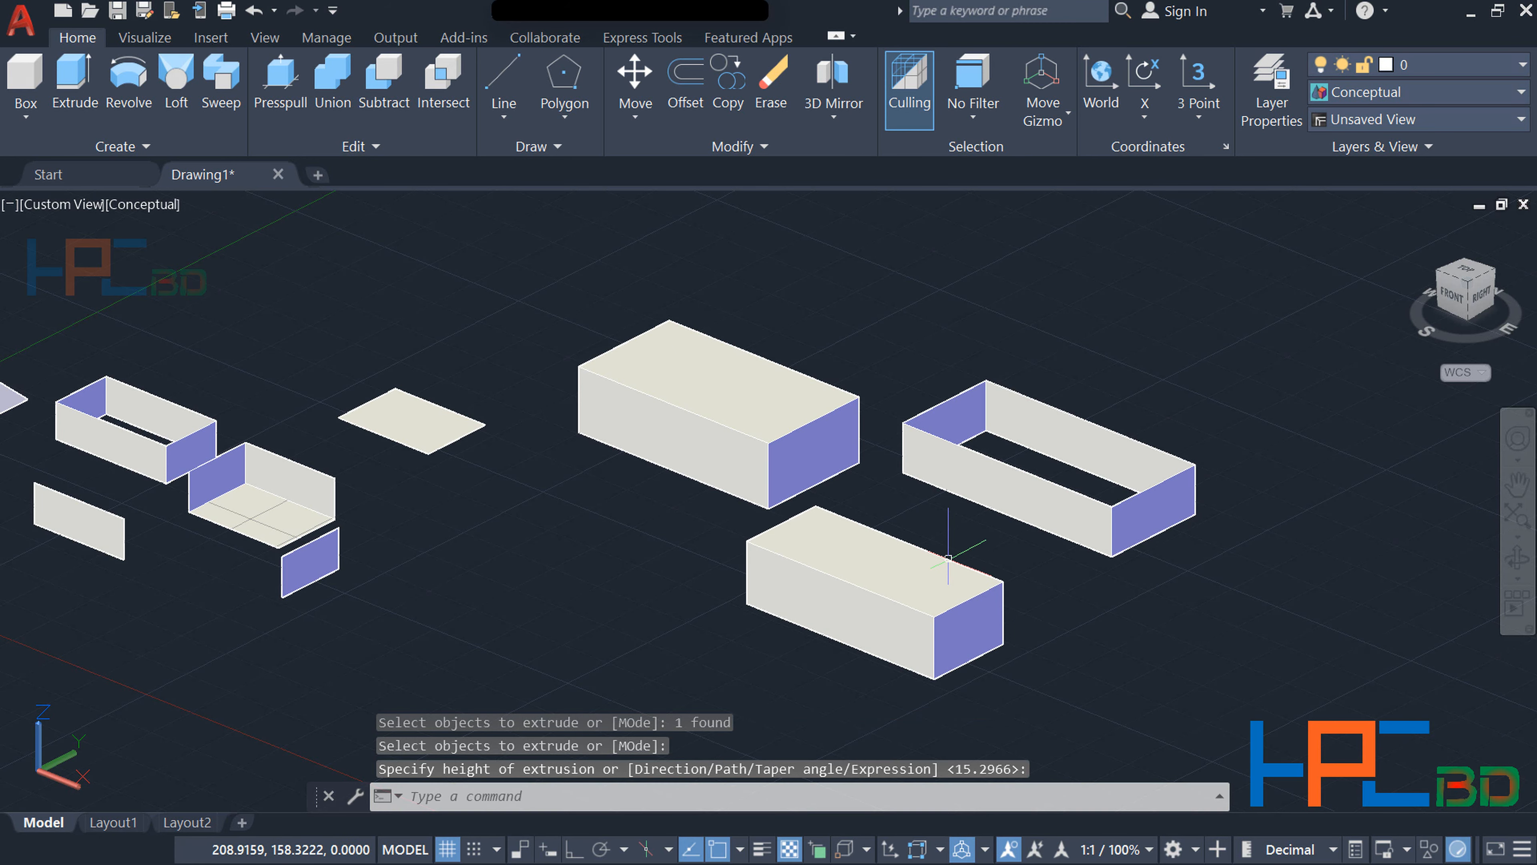
scroll(903, 618, "down", 3)
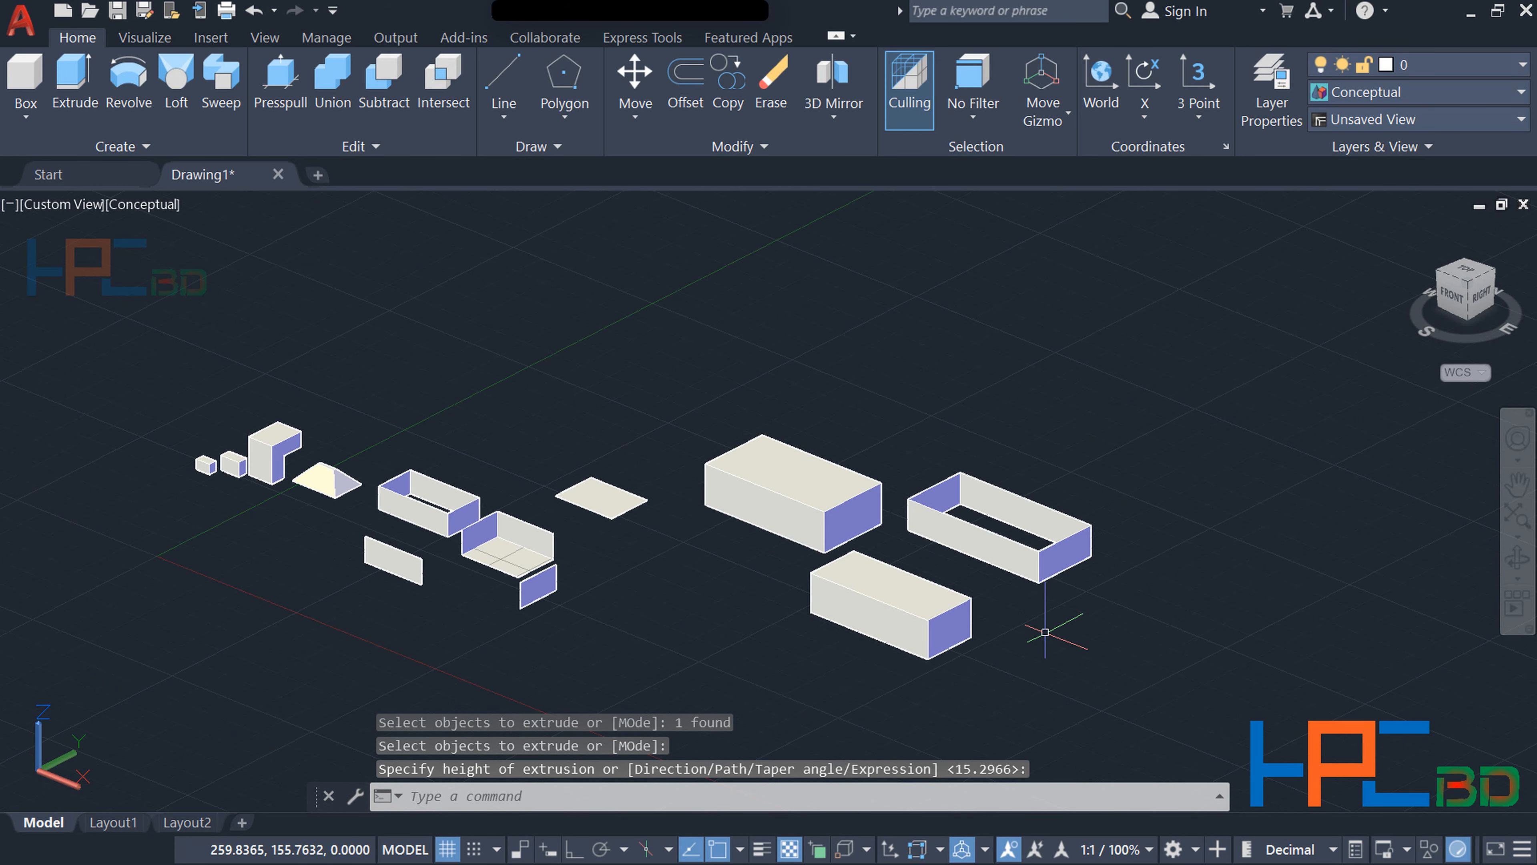
middle_click_drag(1036, 628, 1007, 624)
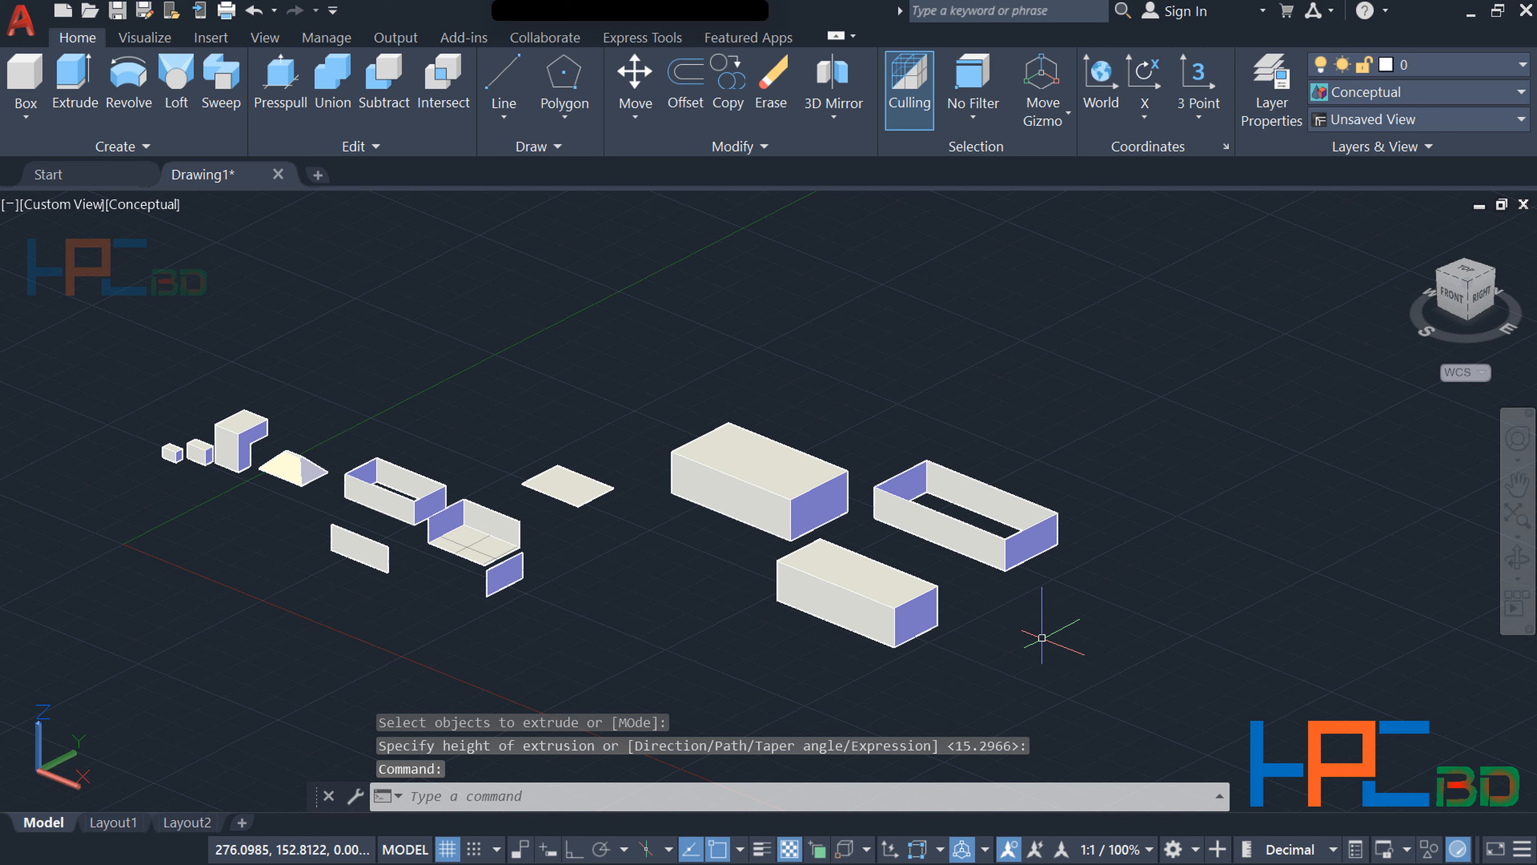